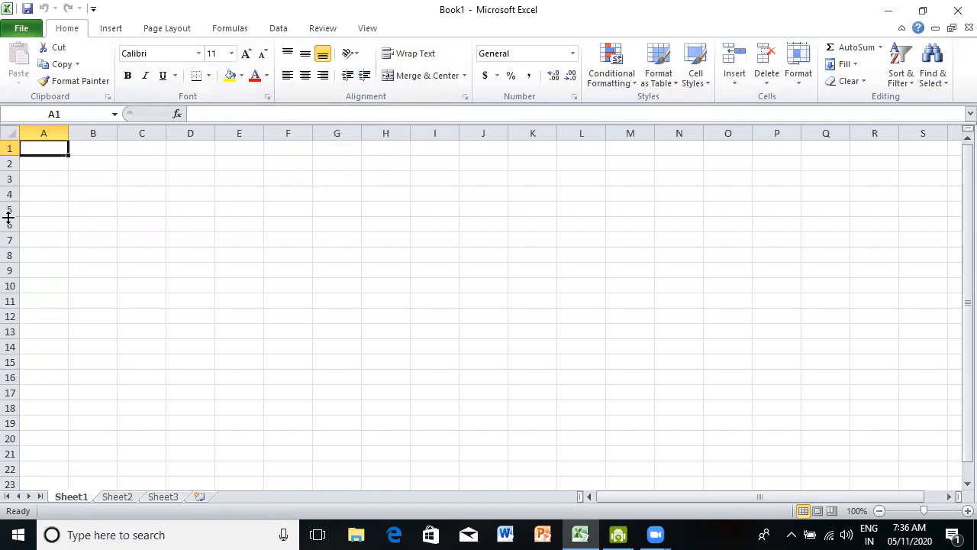
- Make row 5 much taller and enter "jjhj kjh jkjg jkjh kh jk jd jkh jkhjkhkh jkhkhkhkg jkj" in cell A5
left_click_drag(8, 218, 9, 303)
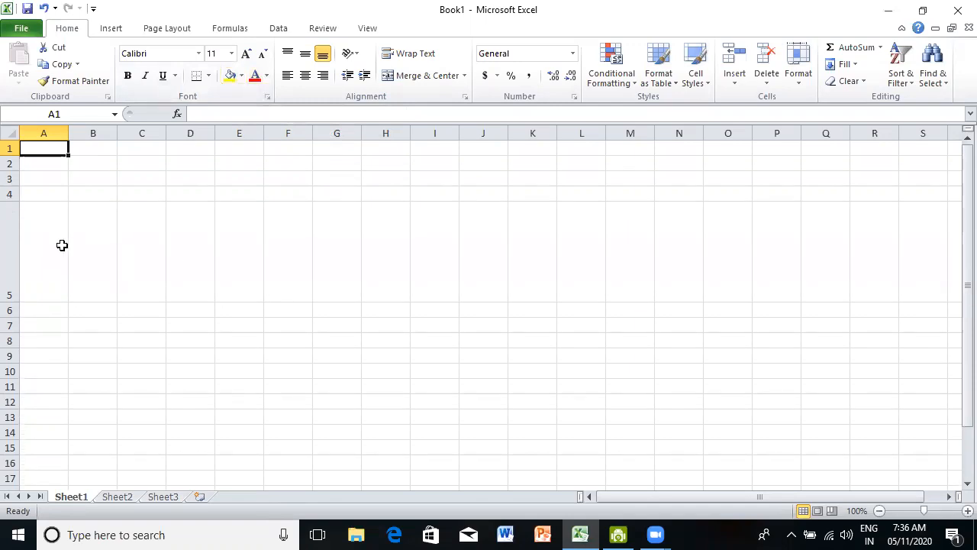
left_click(58, 244)
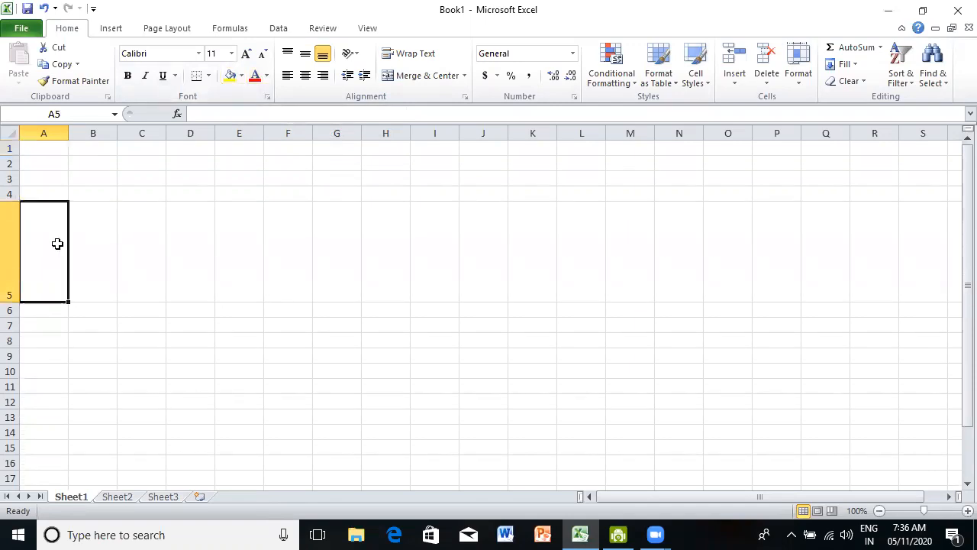
type("jjhj")
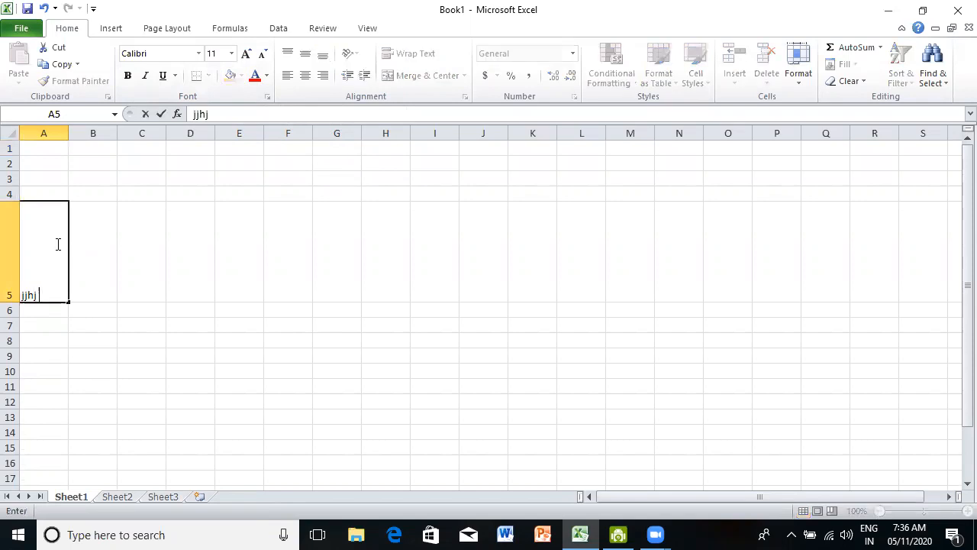
type(" kjh jkjg jkjh kh jk jd jkh jkhjkhkh jkhkhk")
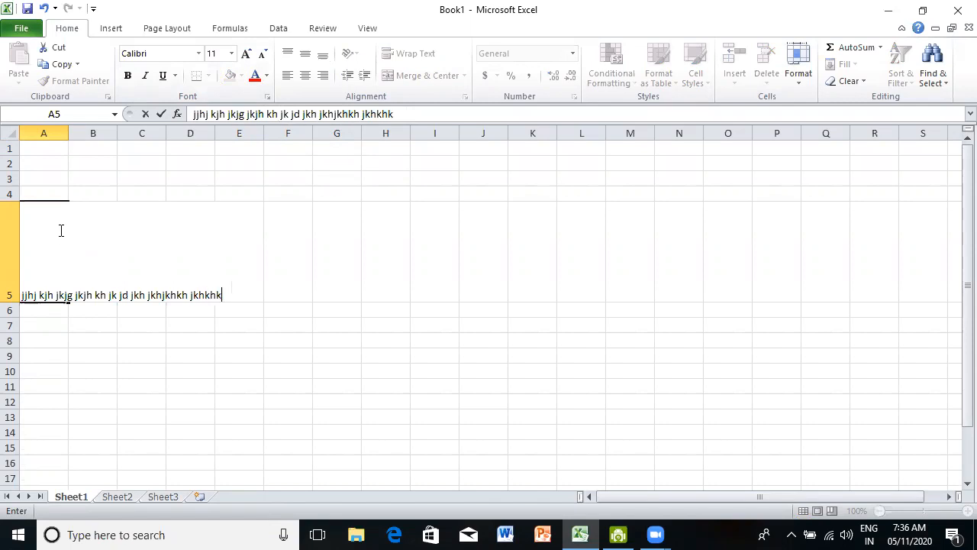
type("hkg jkj")
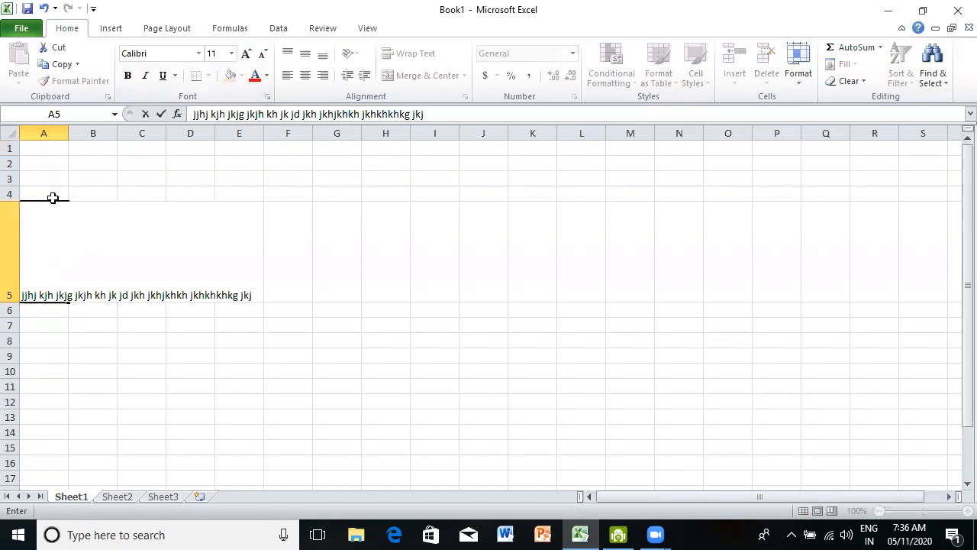
left_click(519, 312)
- Examine the cells along row 5 to find which one actually holds the overflowing text
left_click(47, 261)
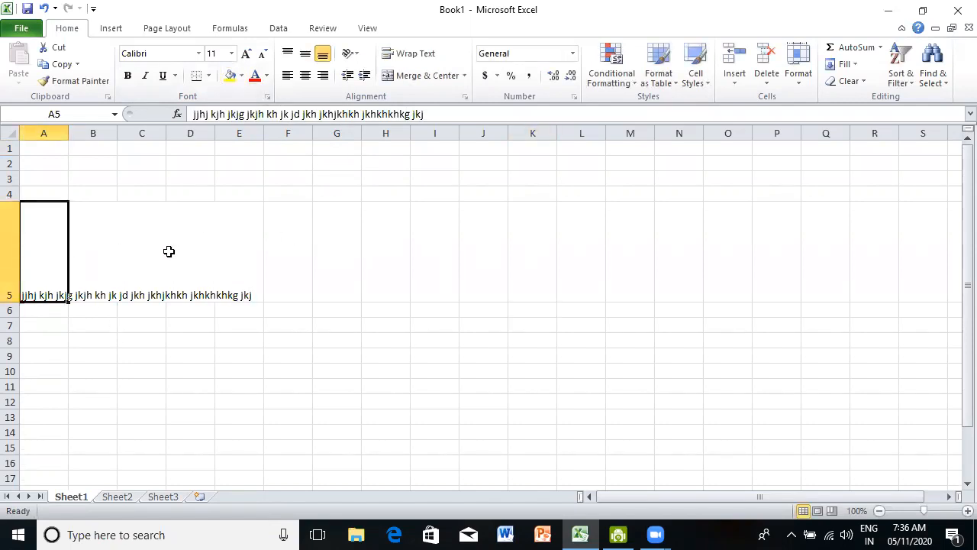
left_click(463, 278)
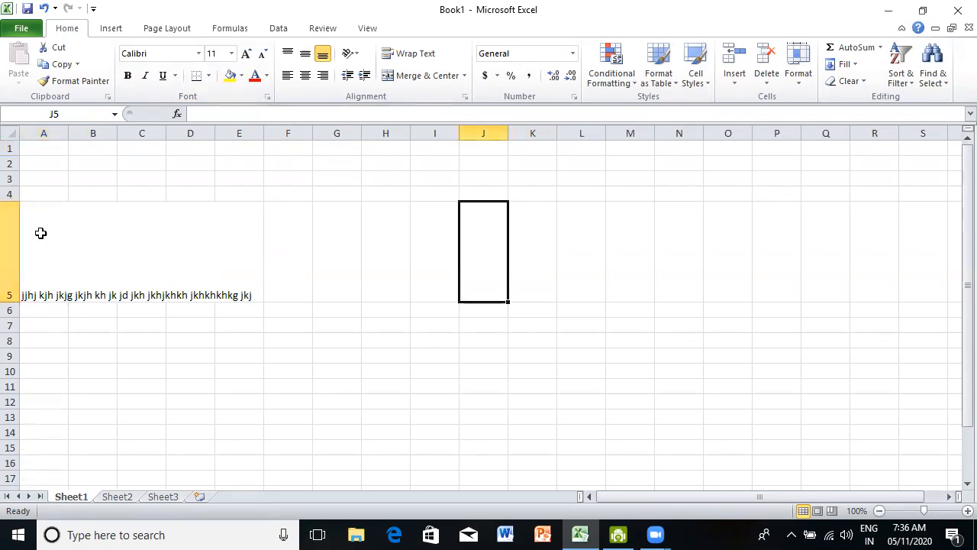
left_click(102, 236)
key("Right")
key("Right")
key("Right")
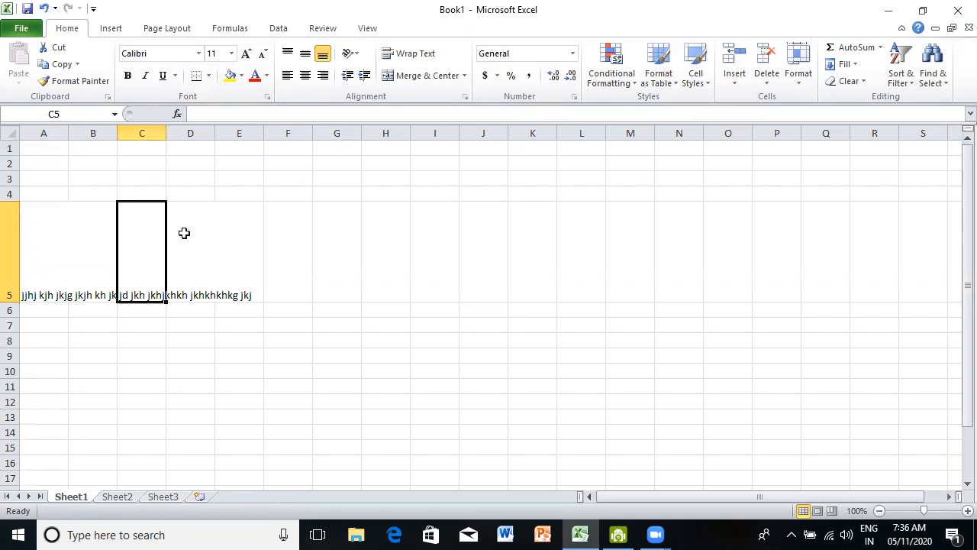
key("Left")
key("Left")
key("Left")
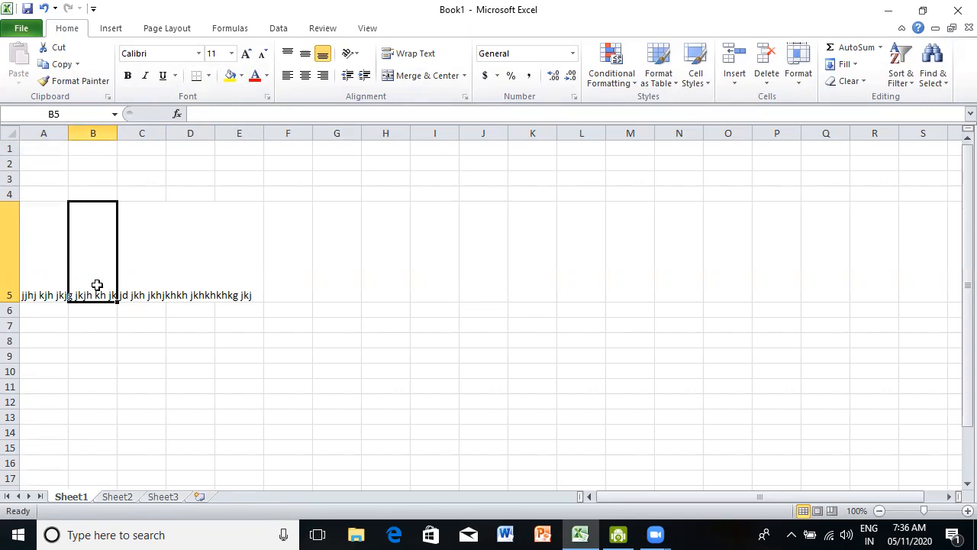
- Wrap the long text in cell A5 within its column width
left_click(35, 252)
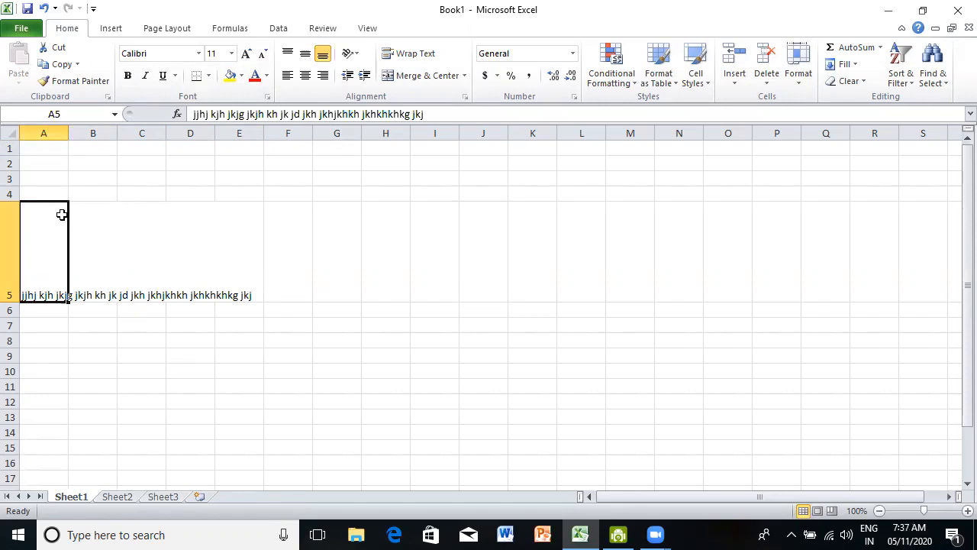
left_click(400, 55)
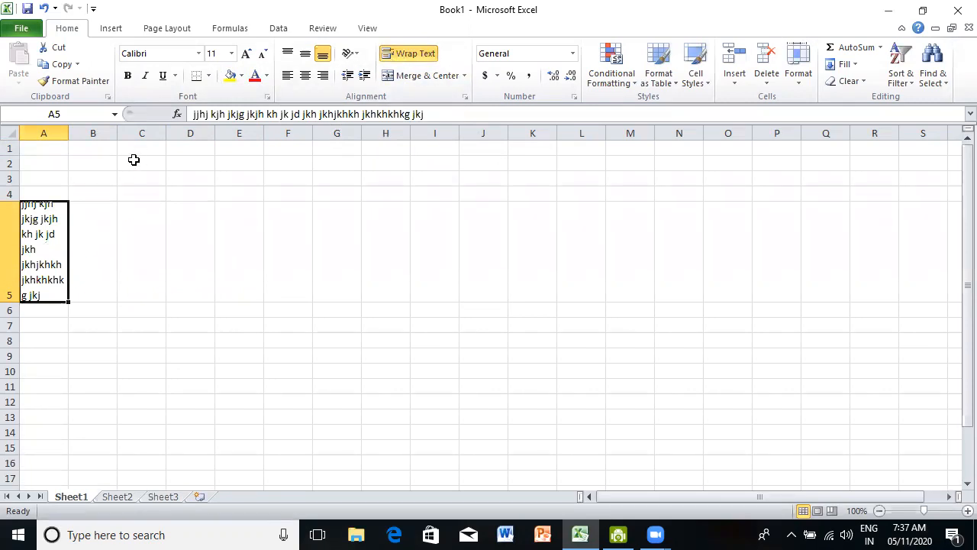
- Widen column B slightly and enter "jkhjkg j" in cell B5
left_click_drag(116, 133, 134, 133)
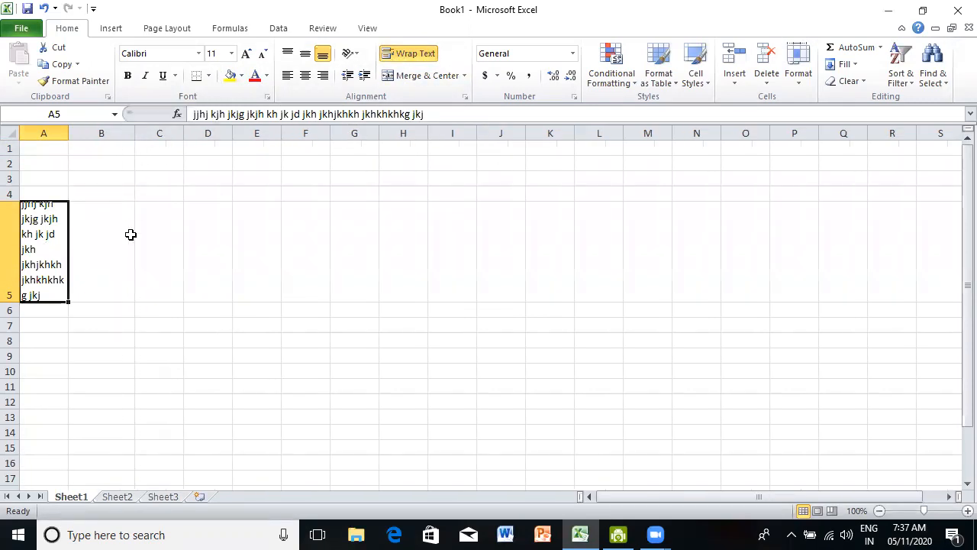
left_click(130, 233)
type("jkhjkg j")
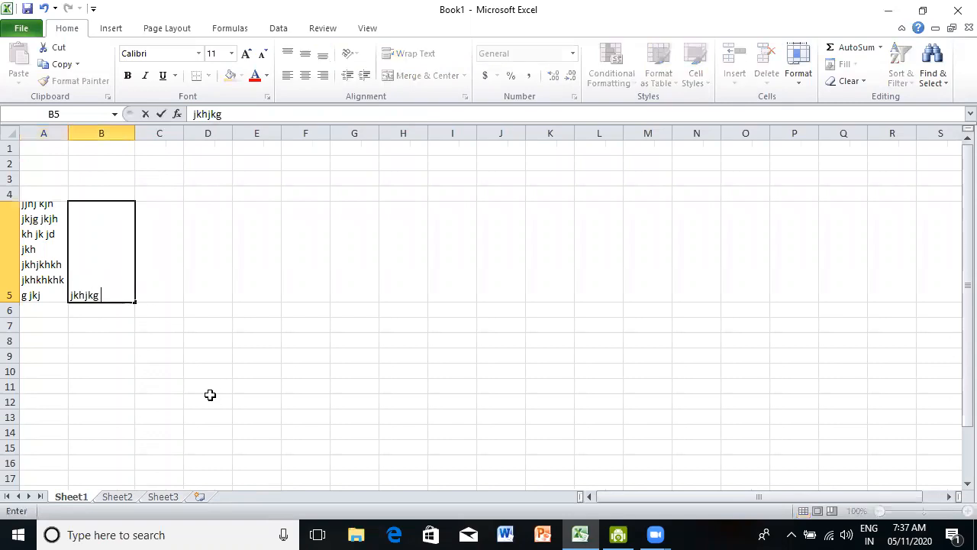
left_click(307, 319)
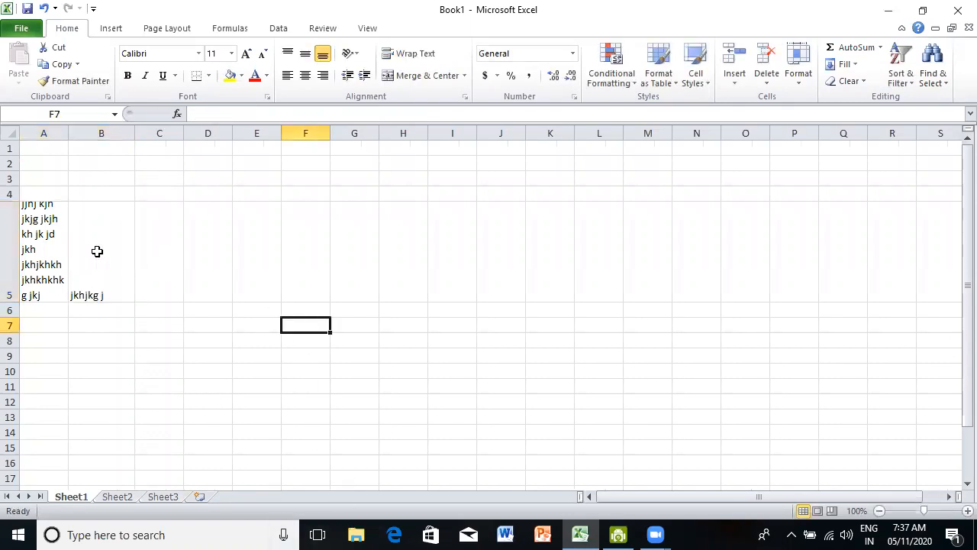
double_click(87, 218)
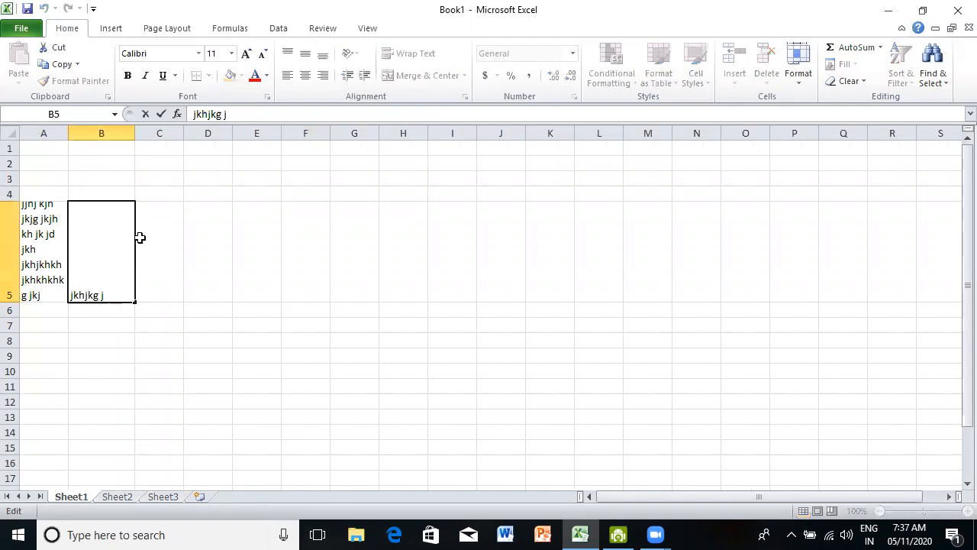
left_click(271, 373)
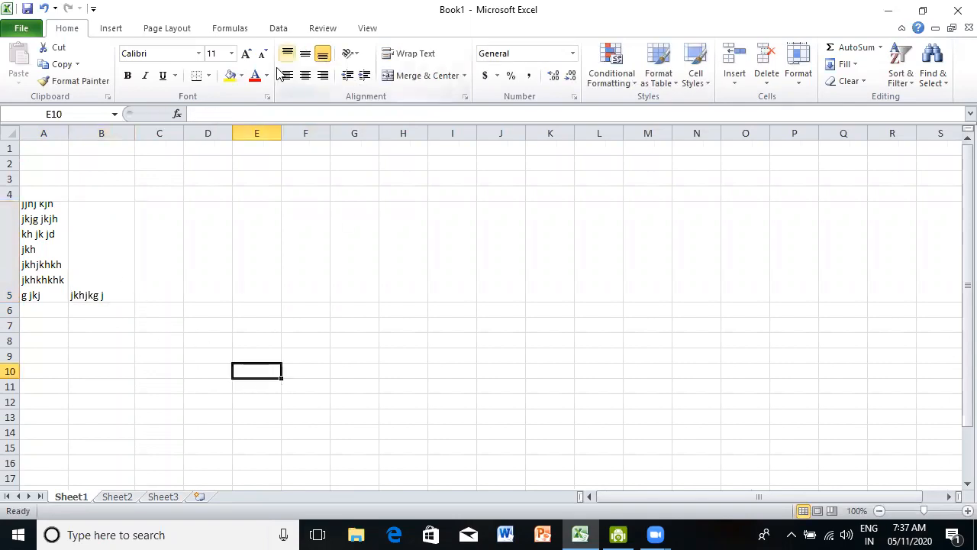
- Try the middle, bottom and top vertical alignments on cell B5, ending with top alignment
left_click(90, 275)
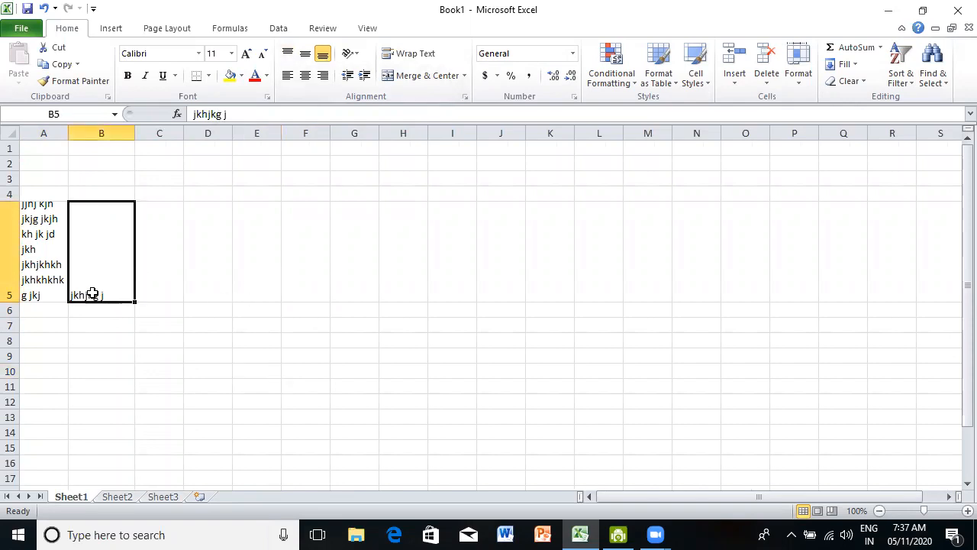
left_click(305, 53)
left_click(287, 54)
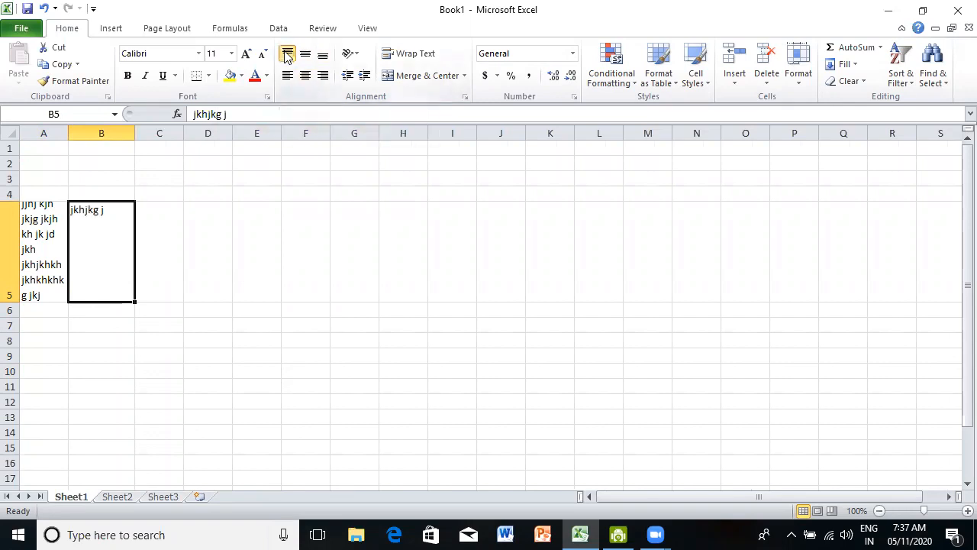
left_click(321, 55)
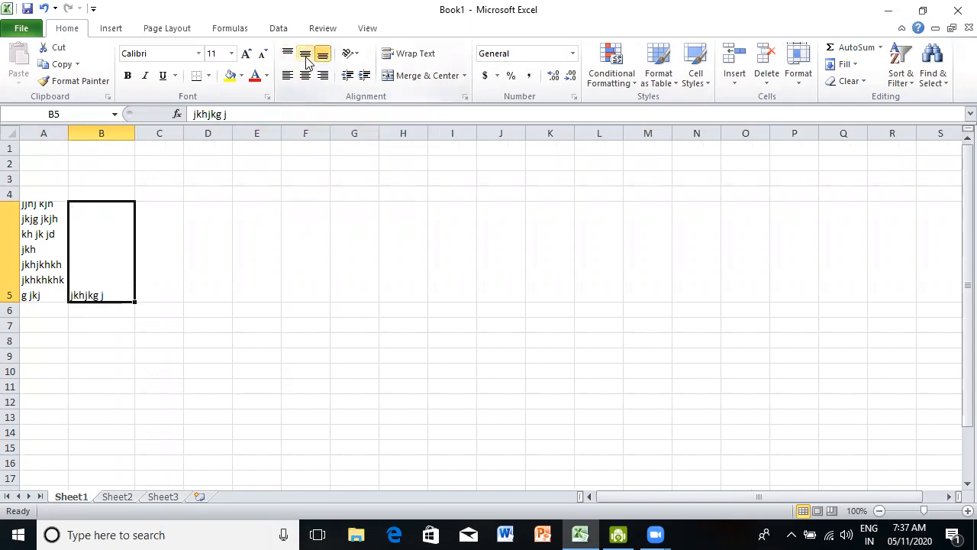
left_click(305, 55)
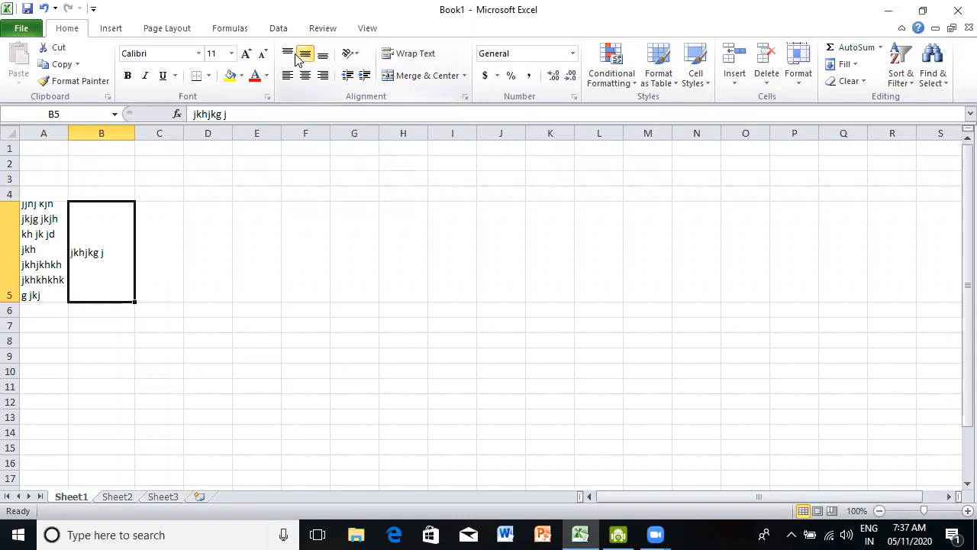
left_click(290, 54)
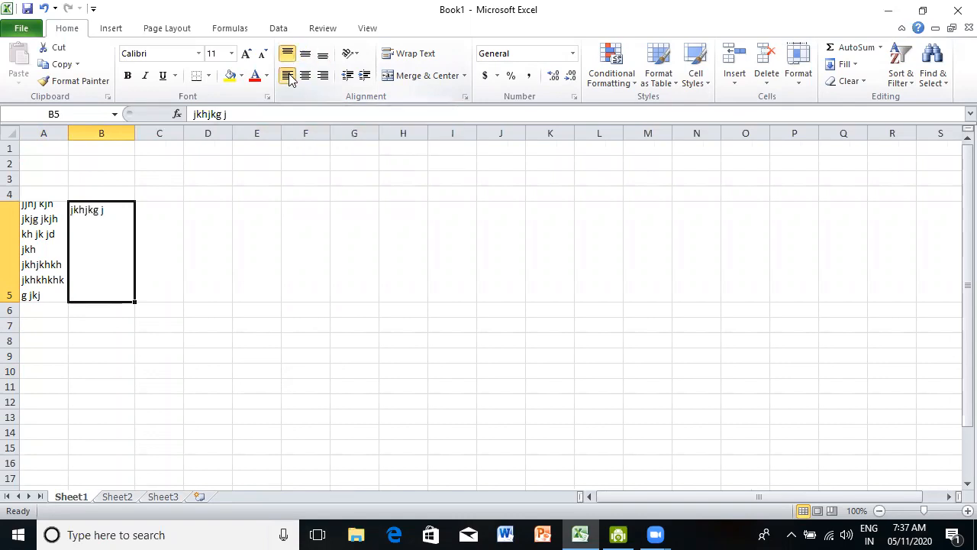
- Try the left, centre and right horizontal alignments on cell B5, ending right-aligned at the top of the cell
left_click(305, 77)
left_click(323, 77)
left_click(290, 77)
left_click(305, 77)
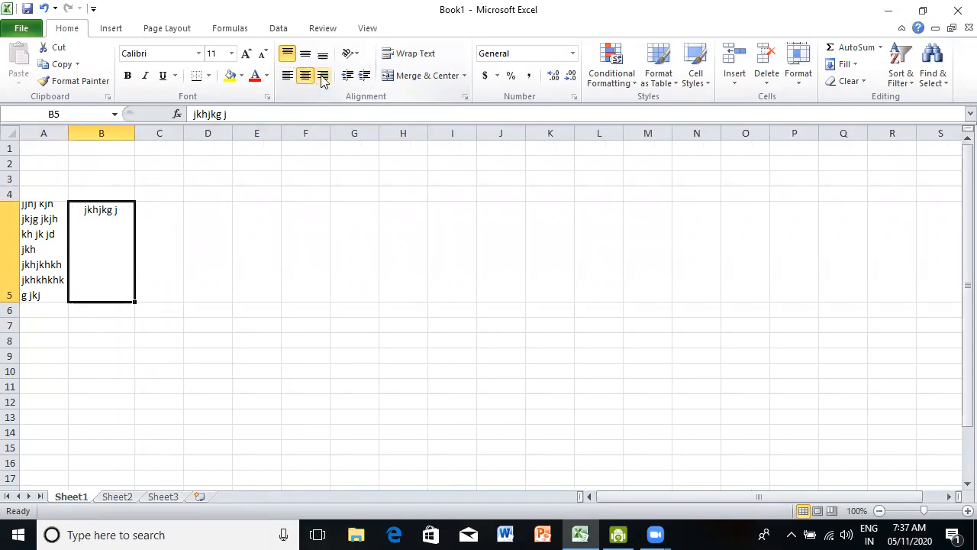
left_click(323, 77)
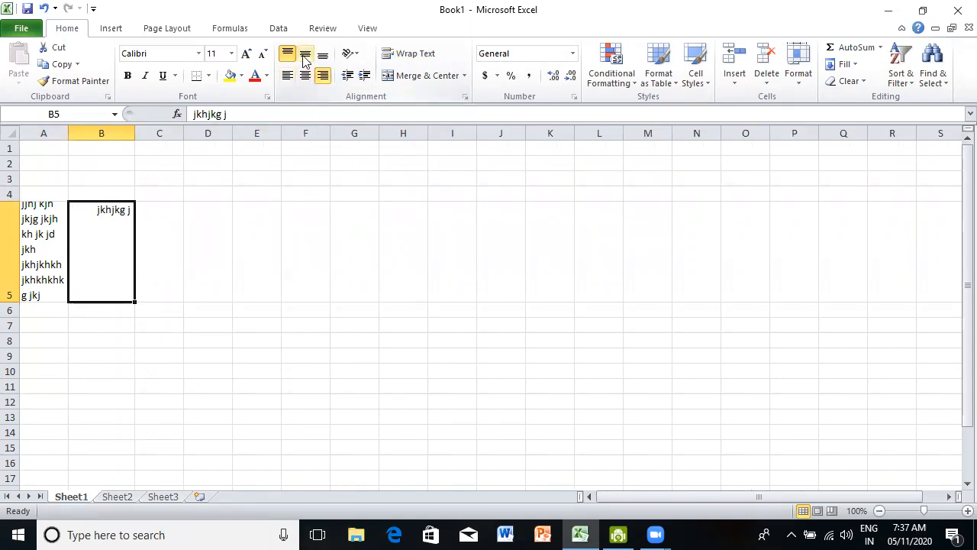
left_click(304, 57)
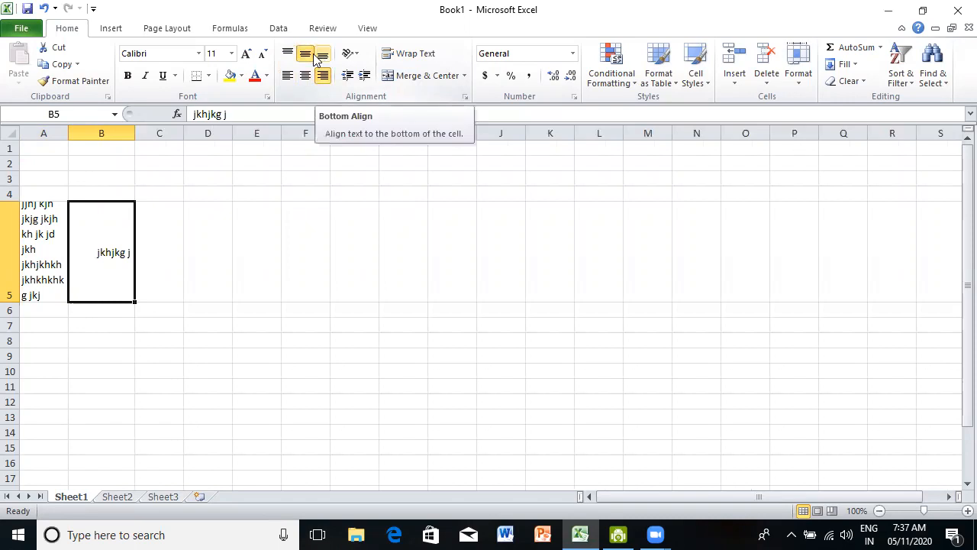
left_click(289, 55)
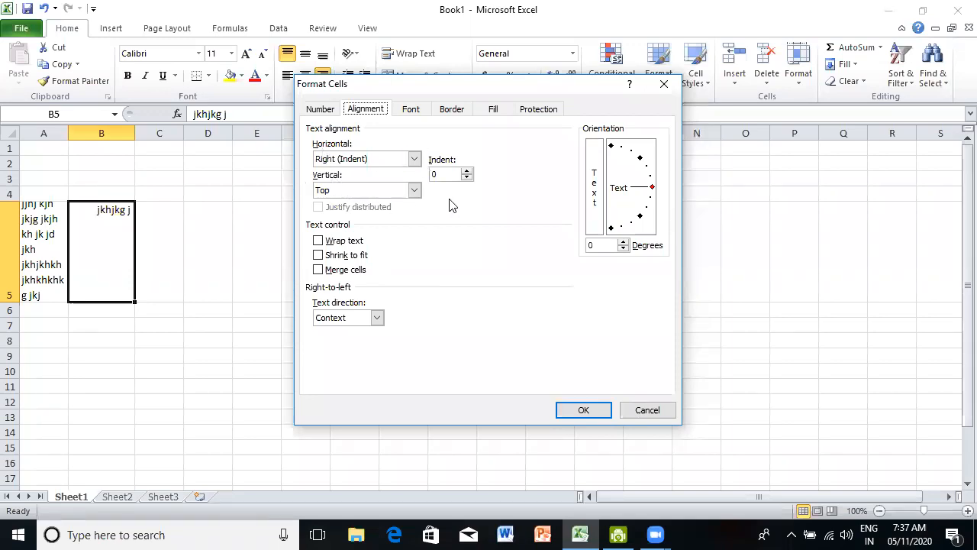
- In the cell format settings for B5, set vertical alignment to Center and horizontal alignment to Left (Indent)
left_click(414, 191)
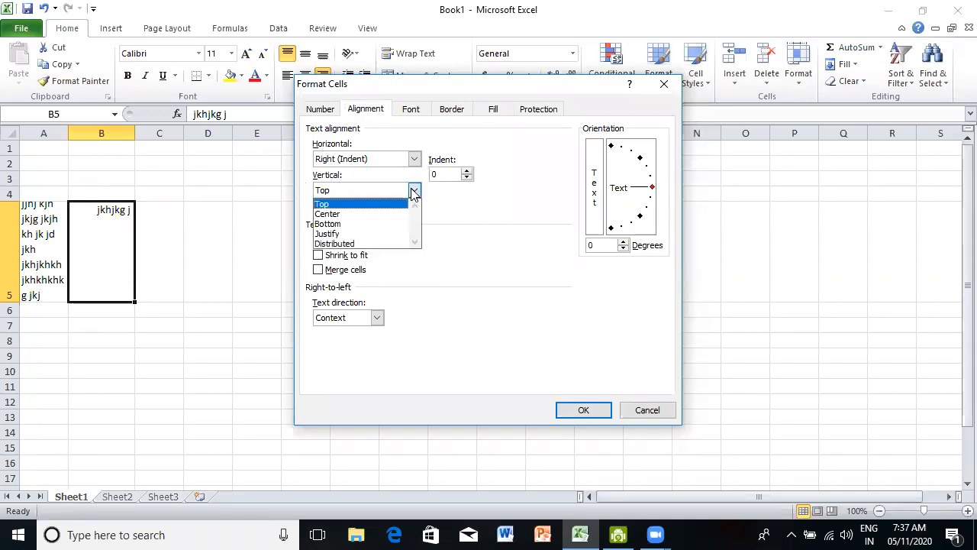
left_click(328, 214)
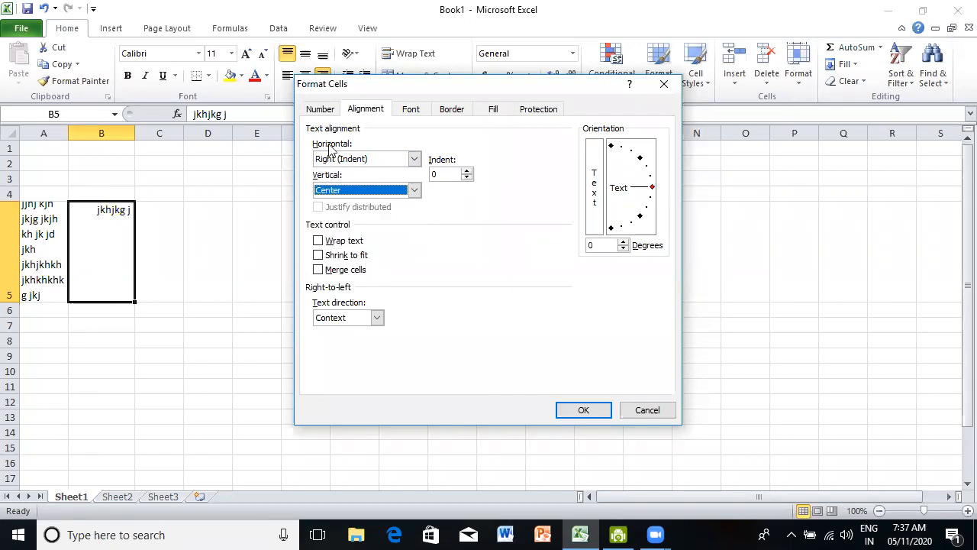
left_click(413, 158)
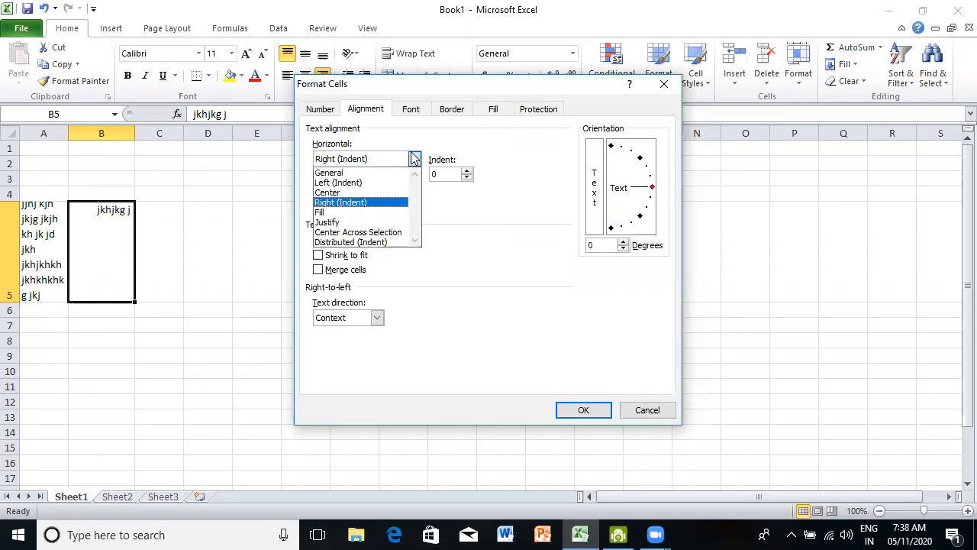
left_click(336, 193)
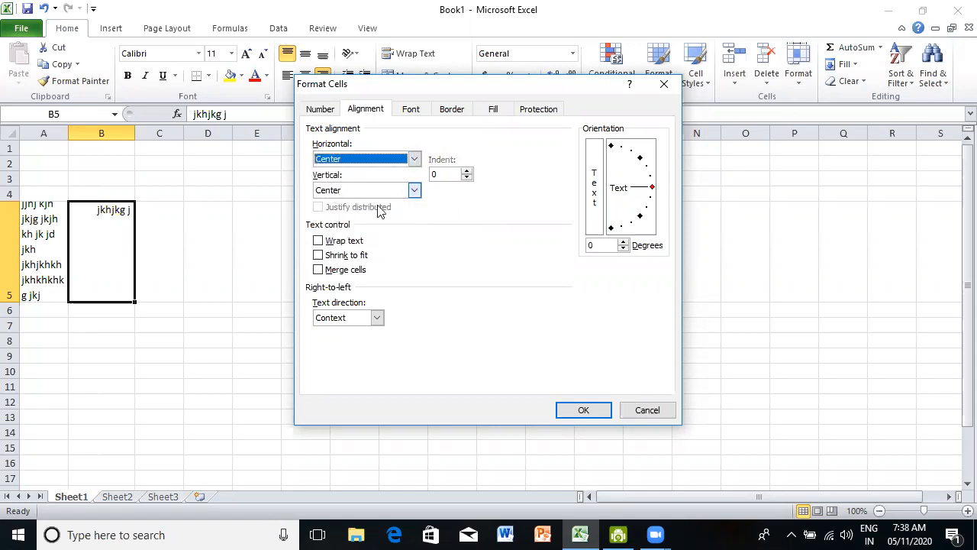
left_click(419, 161)
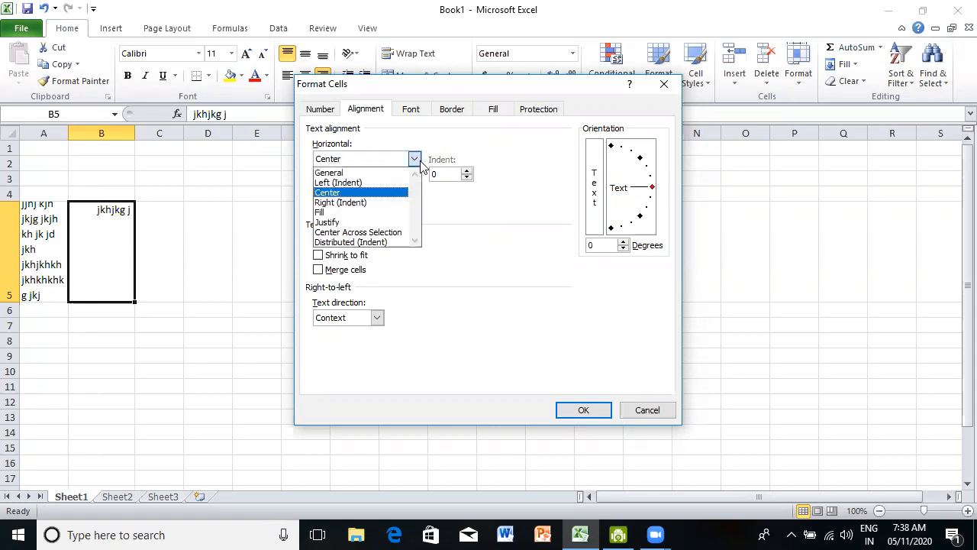
left_click(334, 183)
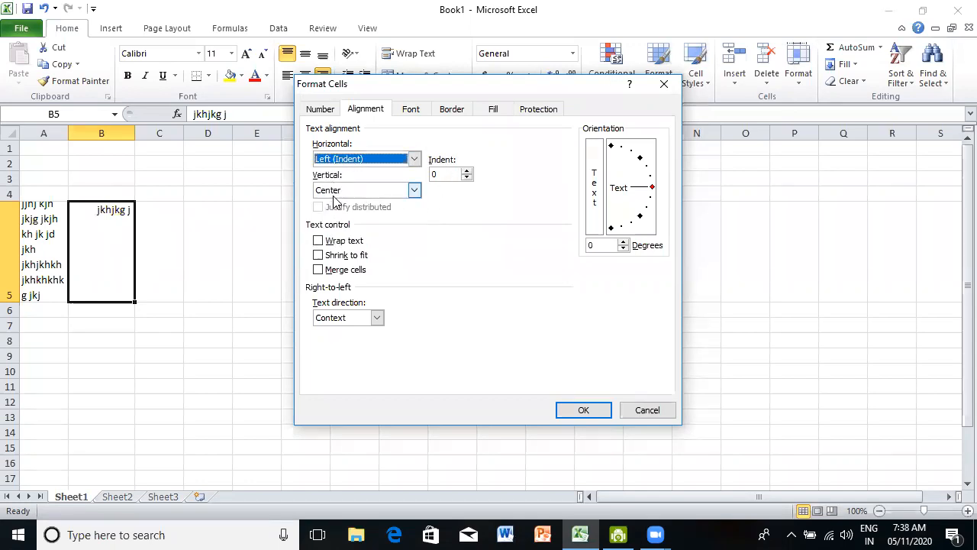
left_click(586, 411)
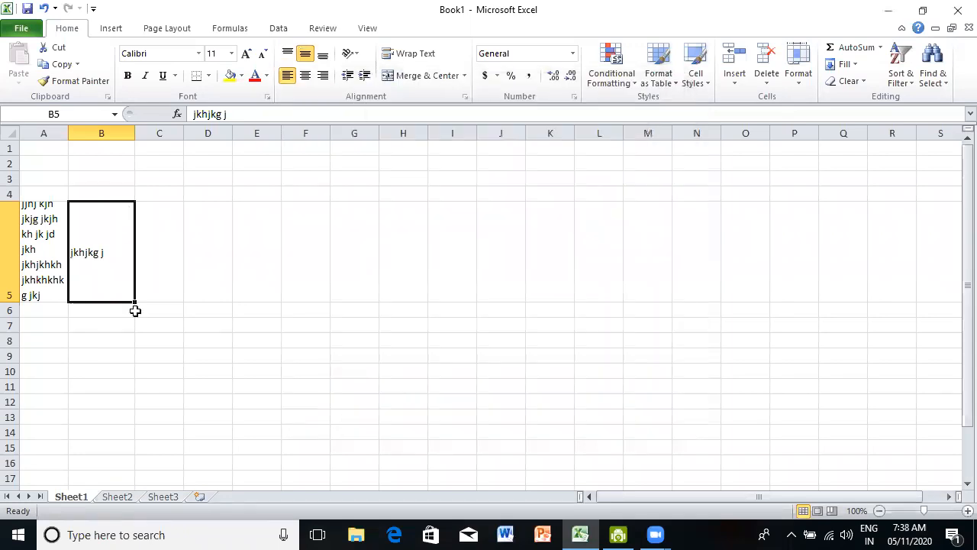
- Try bottom-right and top-left alignment on cell B5, finishing with the text centred both vertically and horizontally
left_click(306, 77)
left_click(323, 75)
left_click(323, 54)
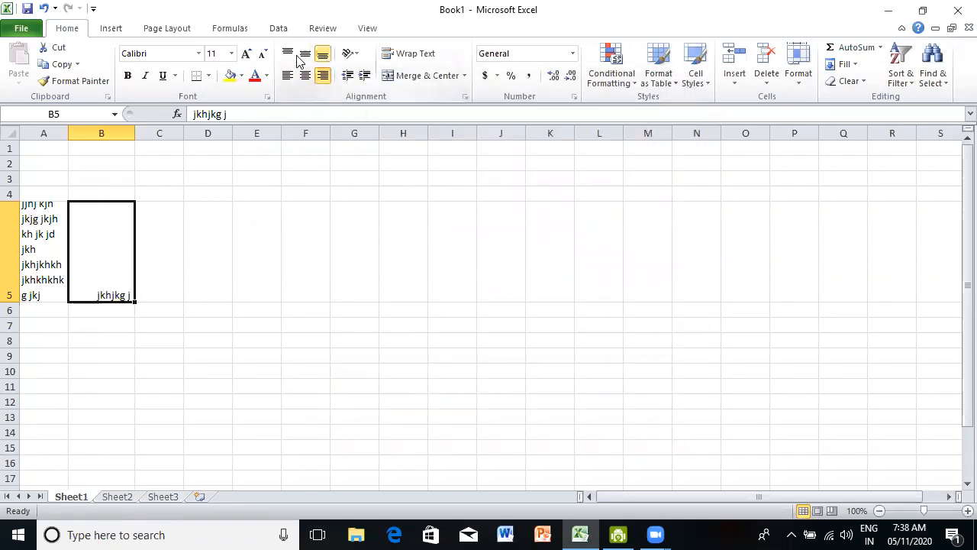
left_click(287, 54)
left_click(287, 76)
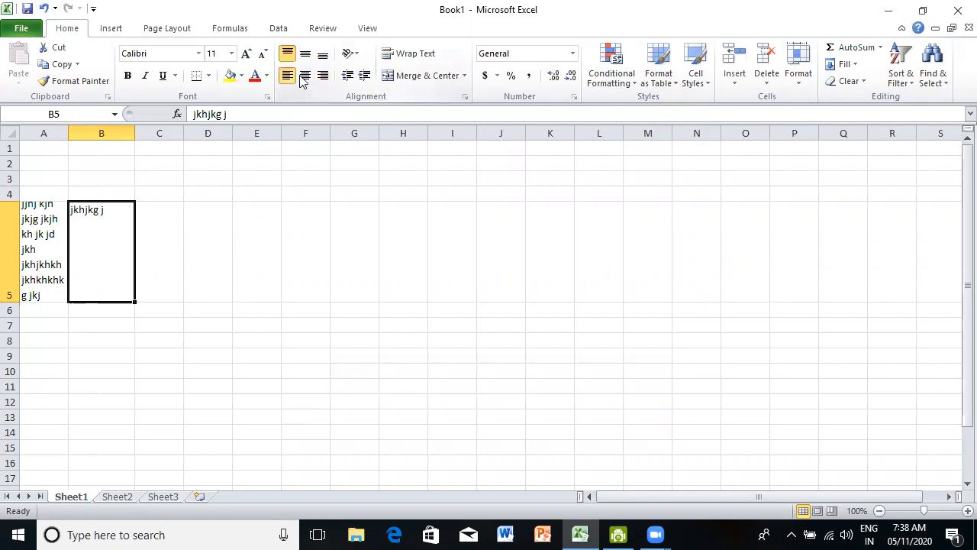
left_click(307, 56)
left_click(306, 76)
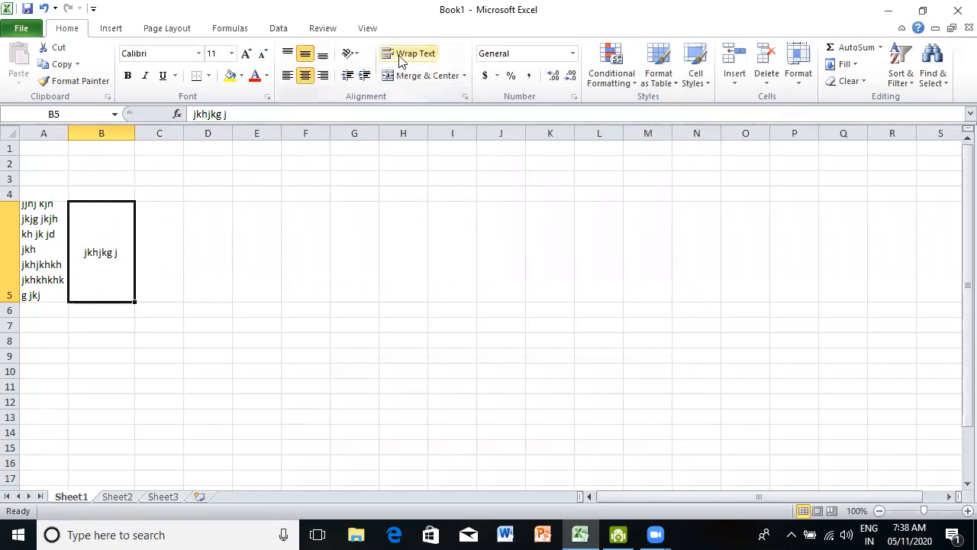
- Enter the sample text "jkjk fkhkhjkdgh jkjkgjf ghdjjhjk klhfg hjkhk" in cell C5
left_click(172, 248)
type("jkjk  fkhkhjkdgh  jkjkgj")
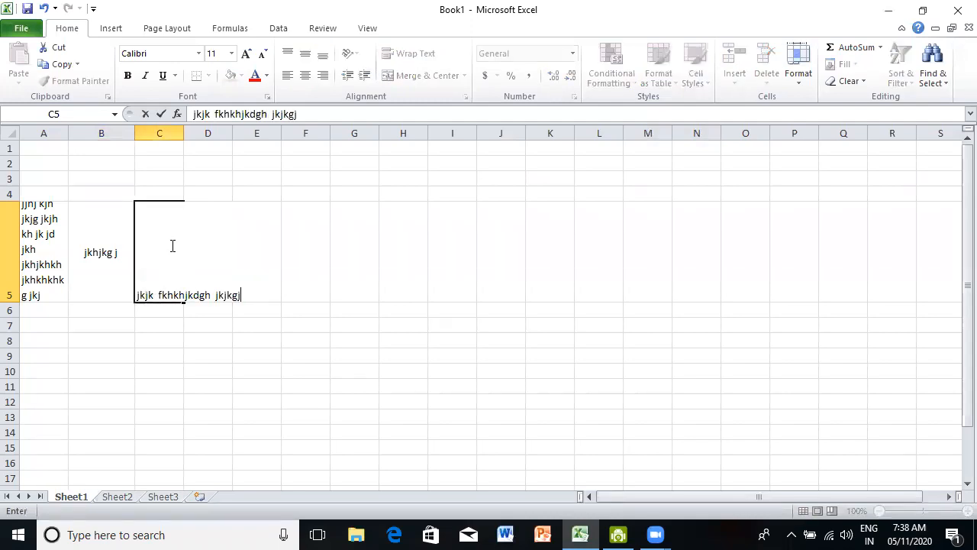
type("f ghdjjhjk klhfg hjkhk")
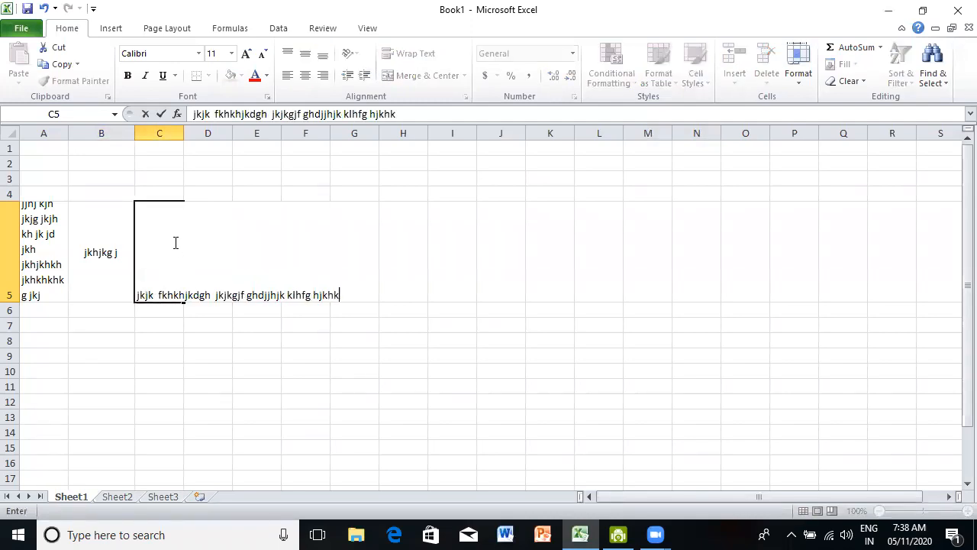
left_click(487, 294)
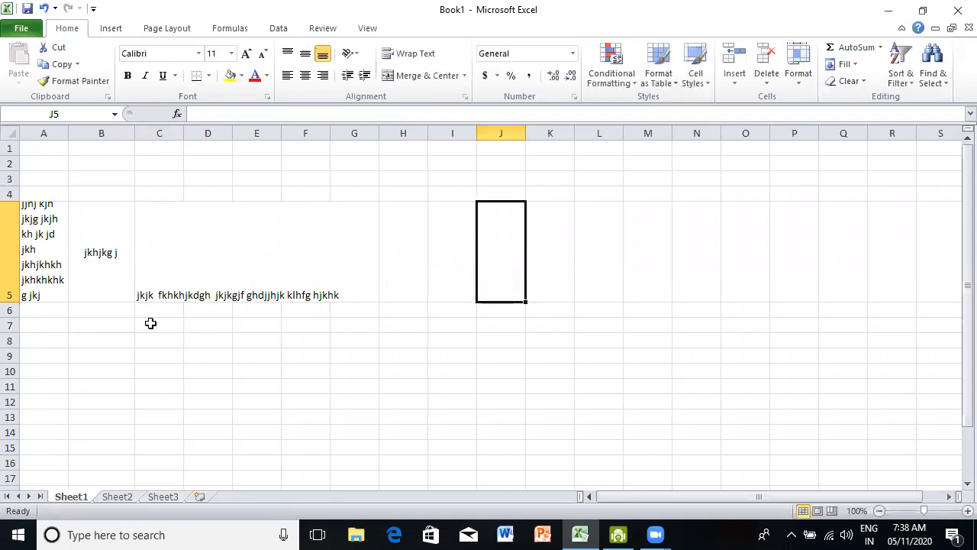
- Try text wrapping on and off for the whole of row 5, ending with wrapping off
left_click(47, 244)
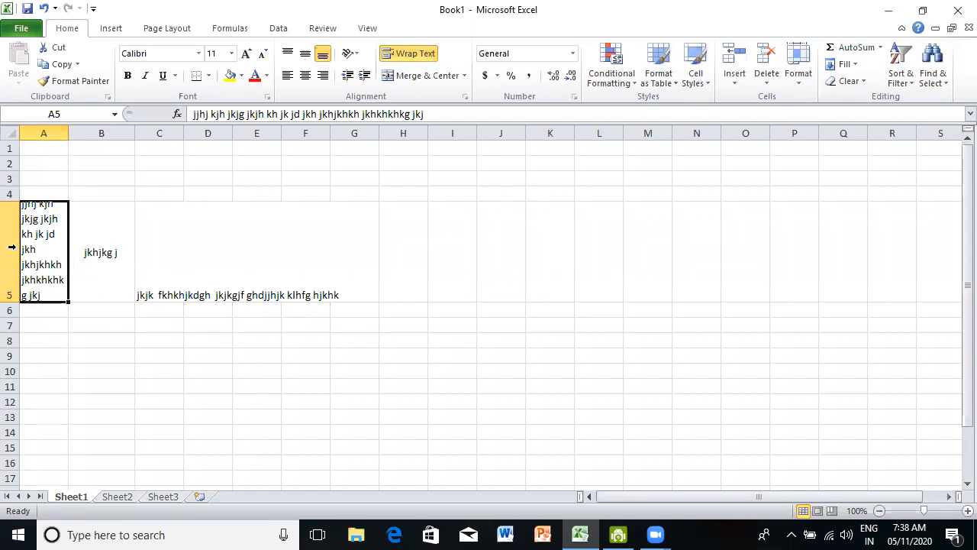
left_click(12, 246)
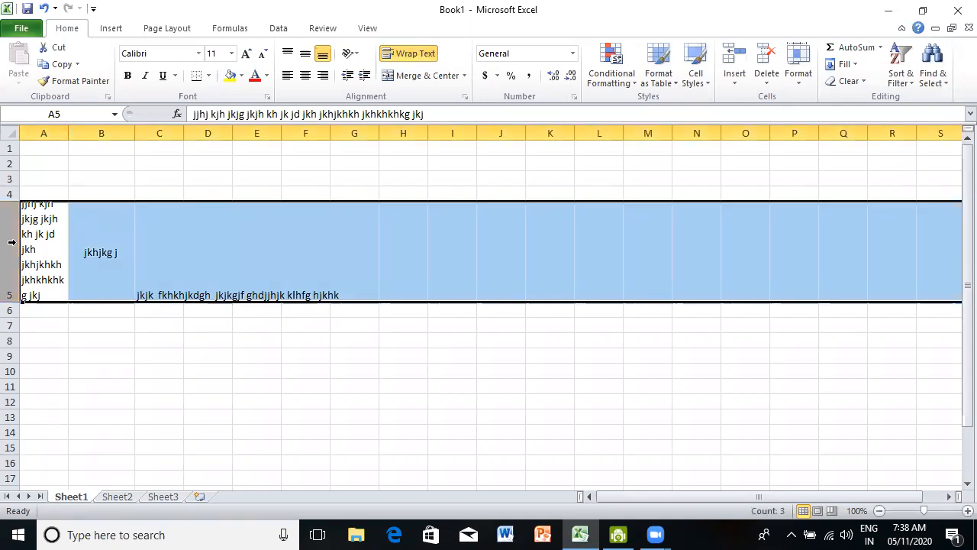
left_click(389, 59)
left_click(389, 60)
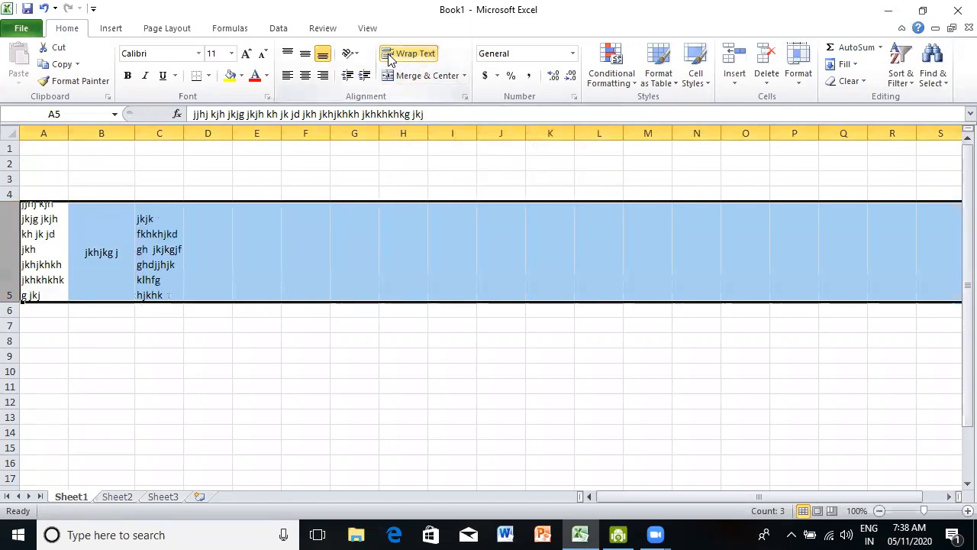
left_click(388, 59)
left_click(388, 60)
left_click(389, 60)
left_click(389, 58)
left_click(399, 55)
left_click(257, 401)
- Toggle text wrapping on cell A5 alone, ending with the text wrapped
left_click(56, 253)
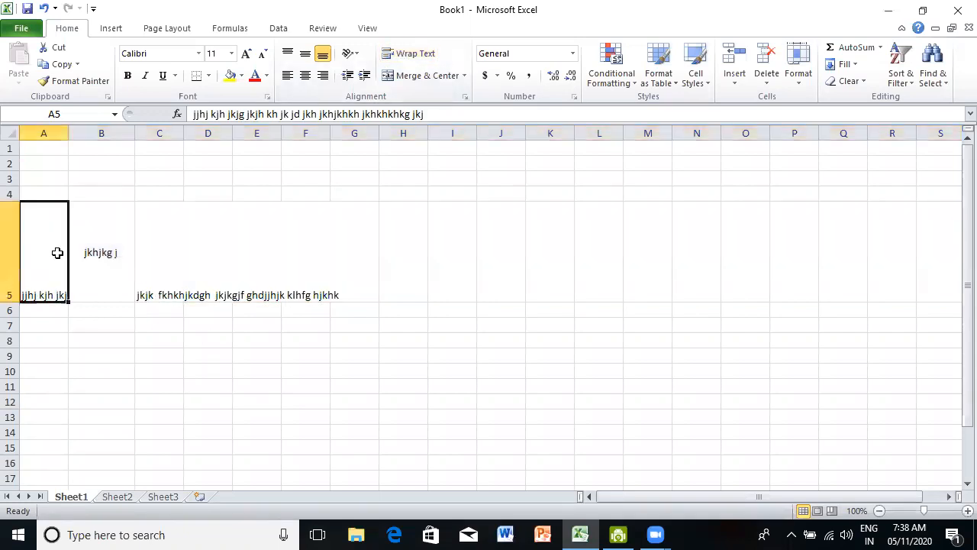
left_click(390, 55)
left_click(390, 55)
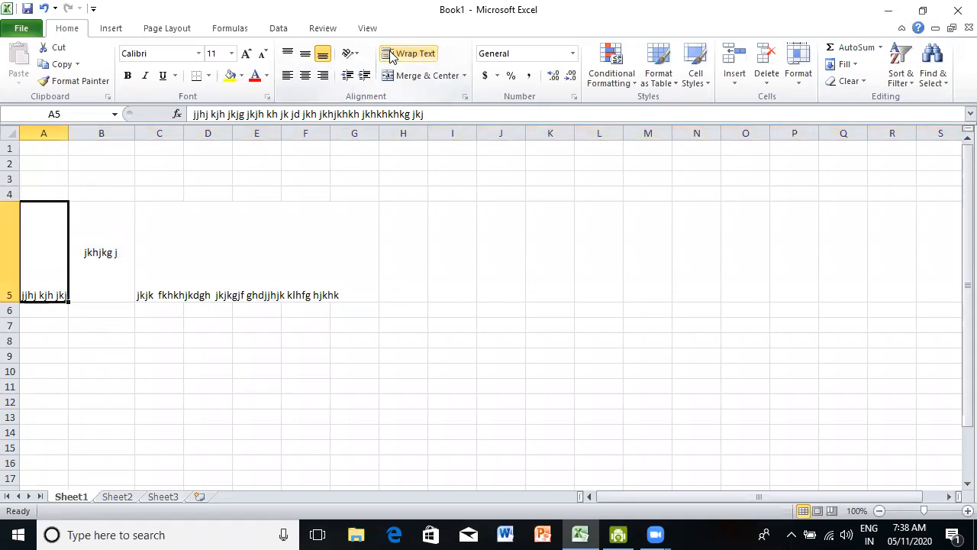
left_click(390, 55)
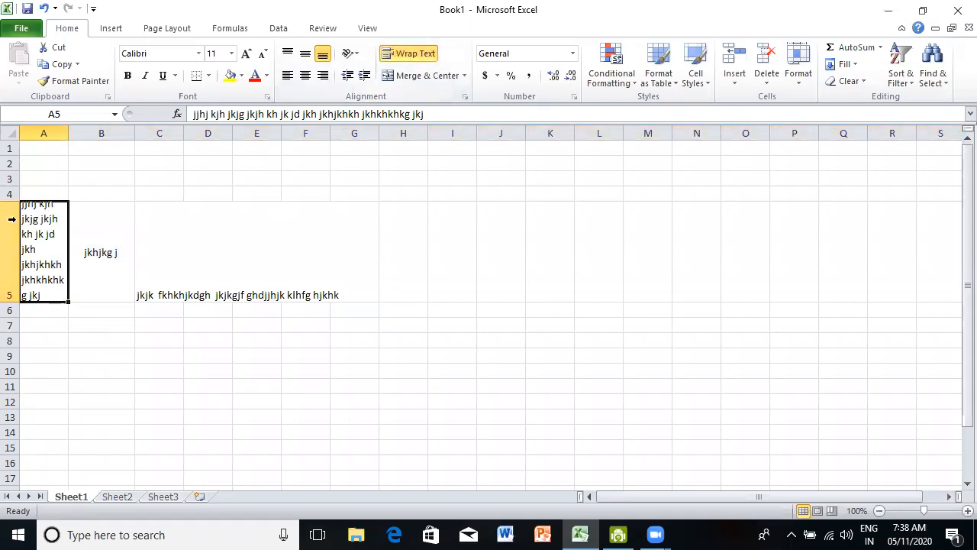
- Toggle text wrapping for all of row 5, finishing with wrapping on
left_click(11, 239)
left_click(398, 55)
left_click(398, 55)
left_click(398, 55)
left_click(398, 55)
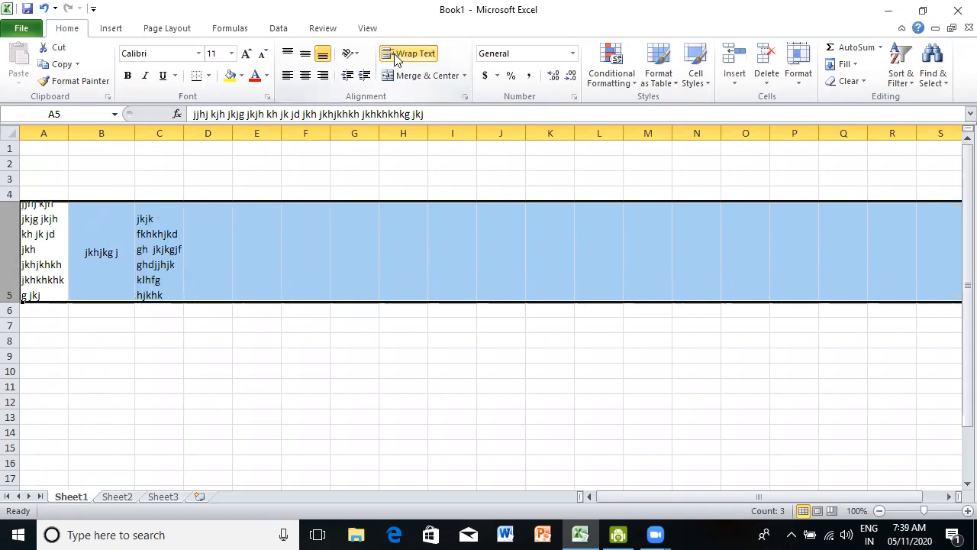
- Select the entire sheet and toggle its text wrapping, leaving wrapping on for all cells
left_click(9, 136)
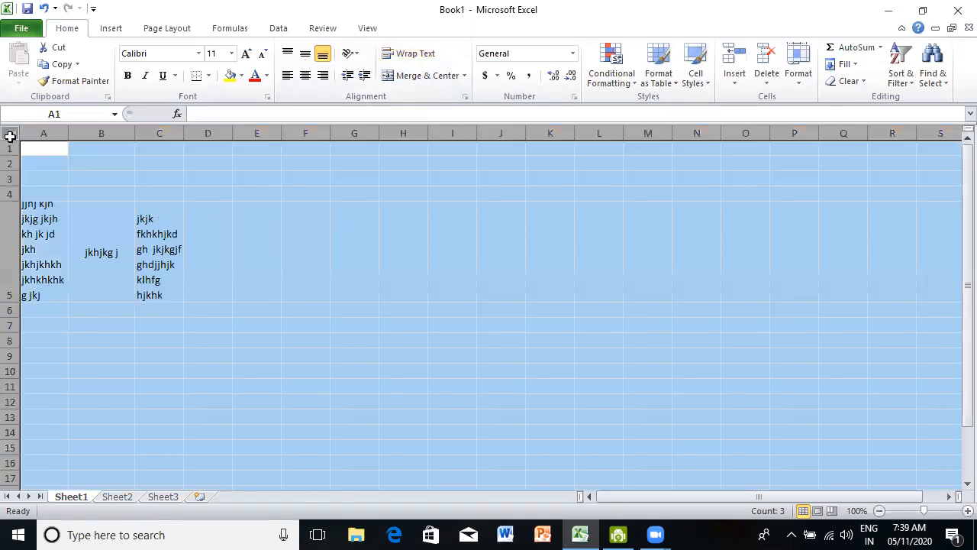
left_click(387, 56)
left_click(388, 57)
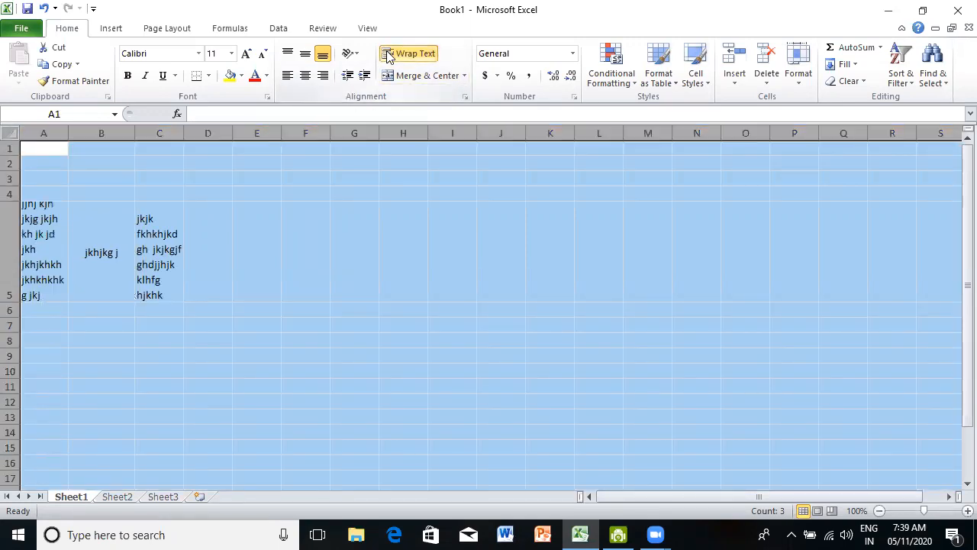
left_click(388, 56)
left_click(388, 56)
left_click(391, 54)
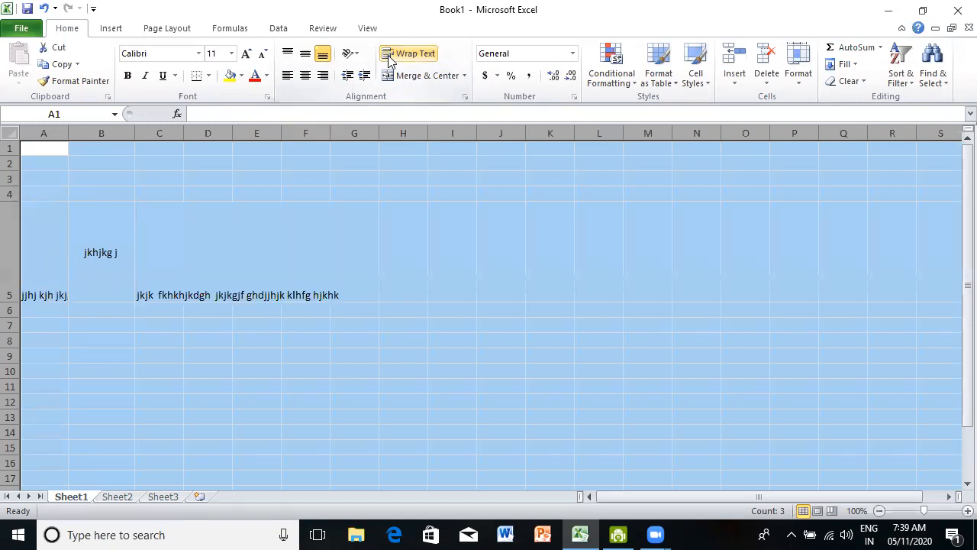
left_click(391, 54)
- Clear the contents of cells A5 to D5
left_click_drag(31, 235, 185, 239)
key("Delete")
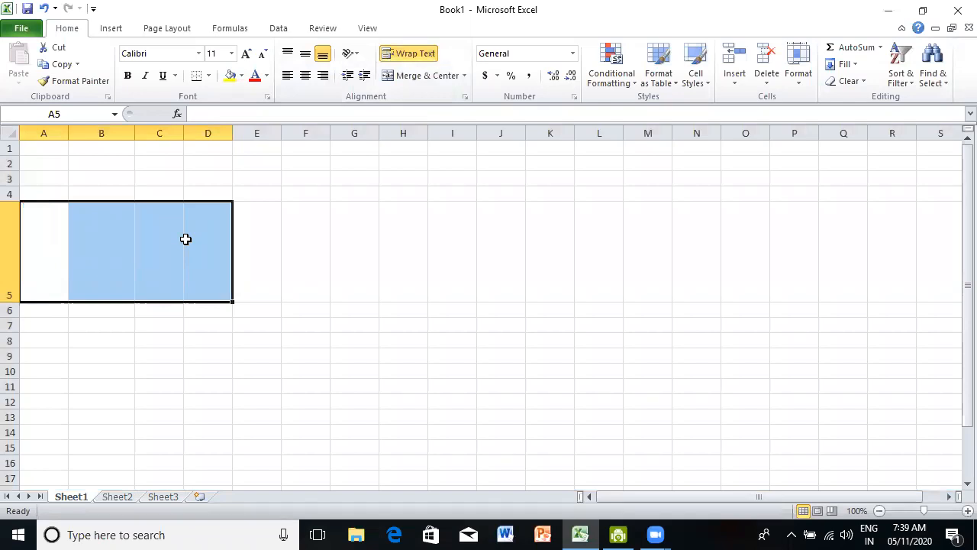
left_click(317, 306)
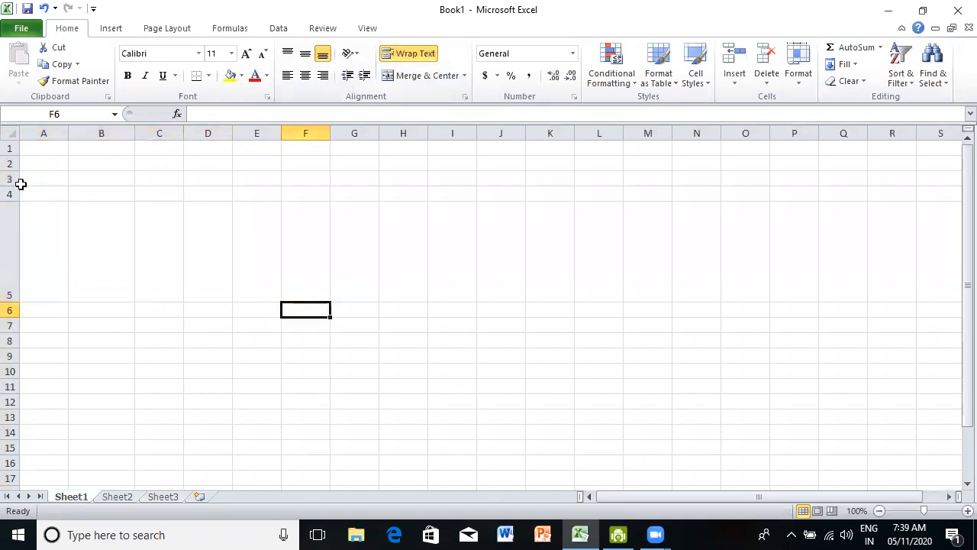
- Set the font of the entire sheet to DevLys 010
left_click(8, 133)
left_click(198, 54)
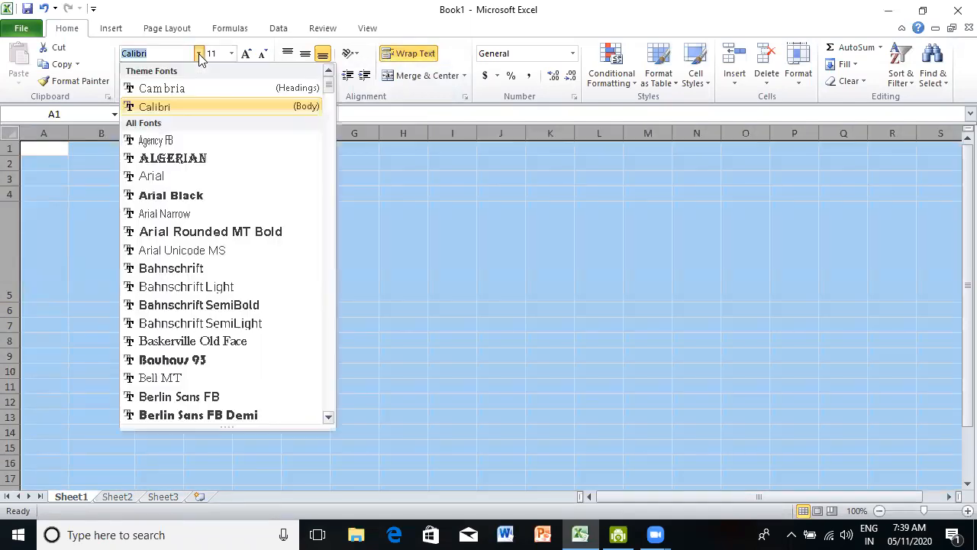
scroll(236, 286, "down", 12)
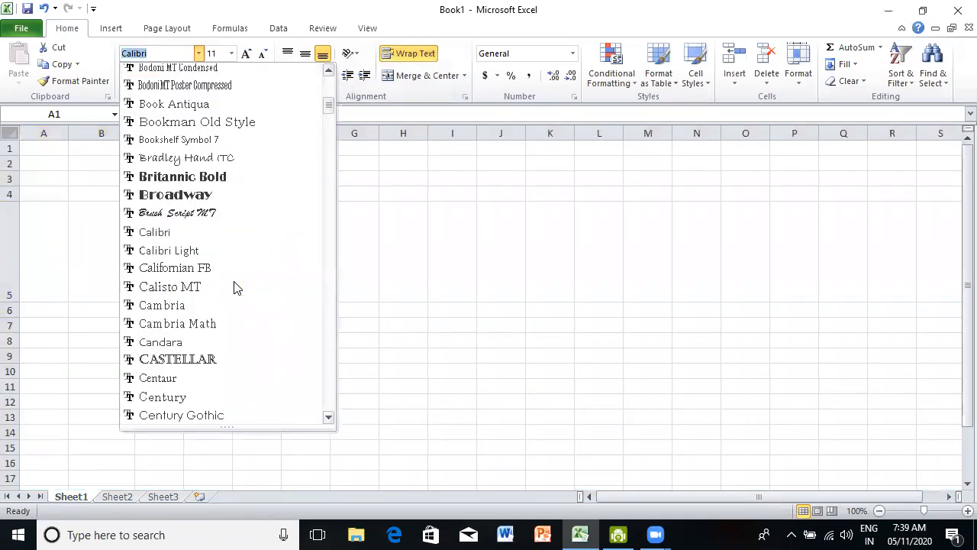
scroll(235, 286, "down", 5)
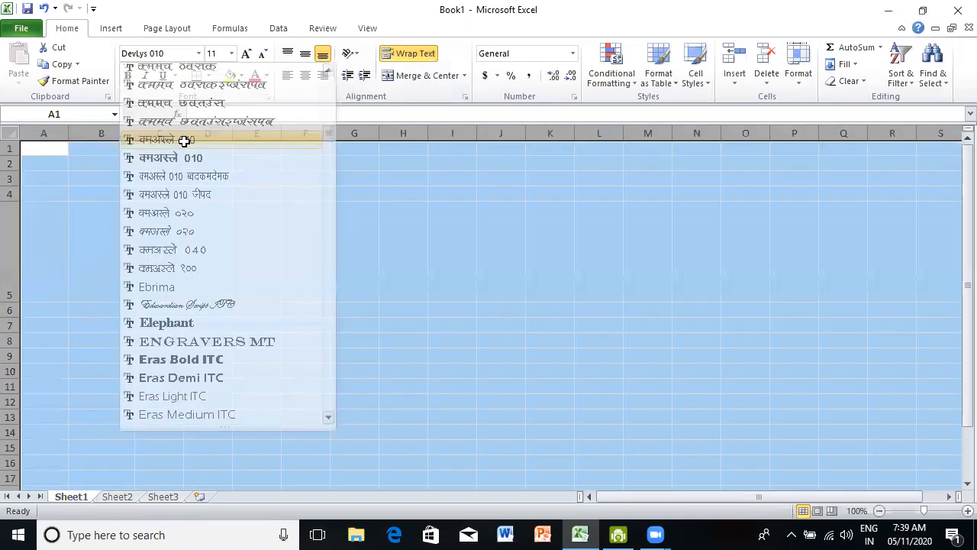
left_click(185, 140)
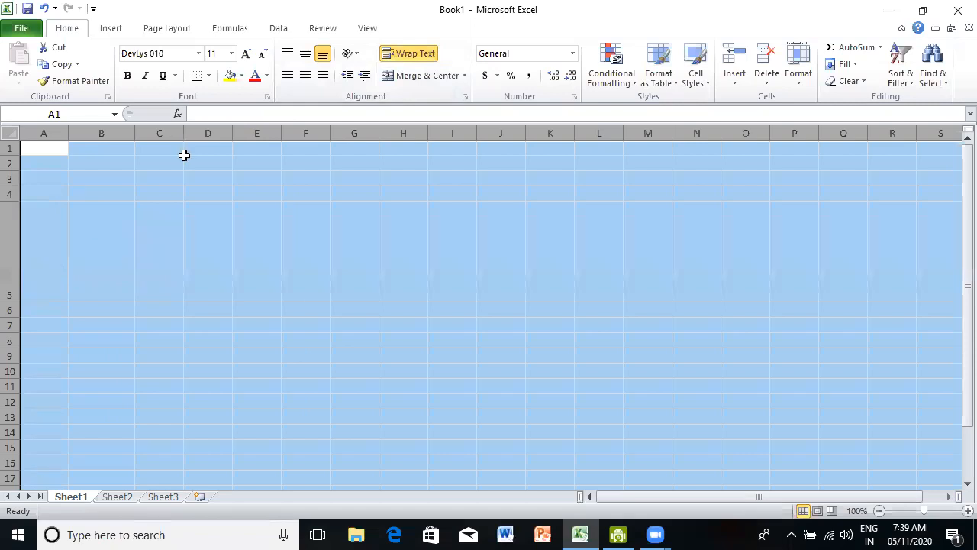
- Increase the font size of the entire sheet to 18
left_click(246, 55)
left_click(246, 55)
left_click(245, 55)
left_click(246, 55)
- Enter the sample text "k hhjkhf kh jhjkhjkfhjjkkjkj" in cell B5 to try out the Hindi font
left_click(95, 290)
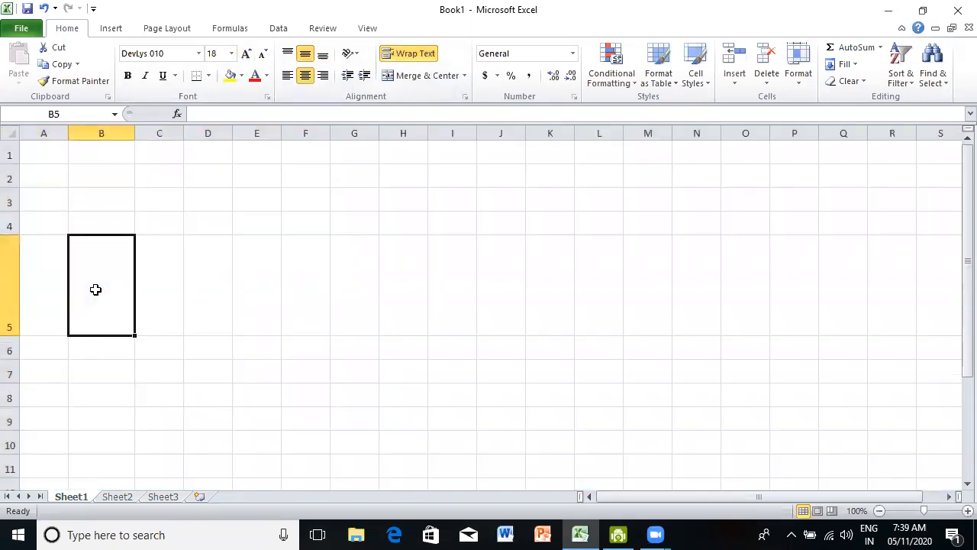
type("k")
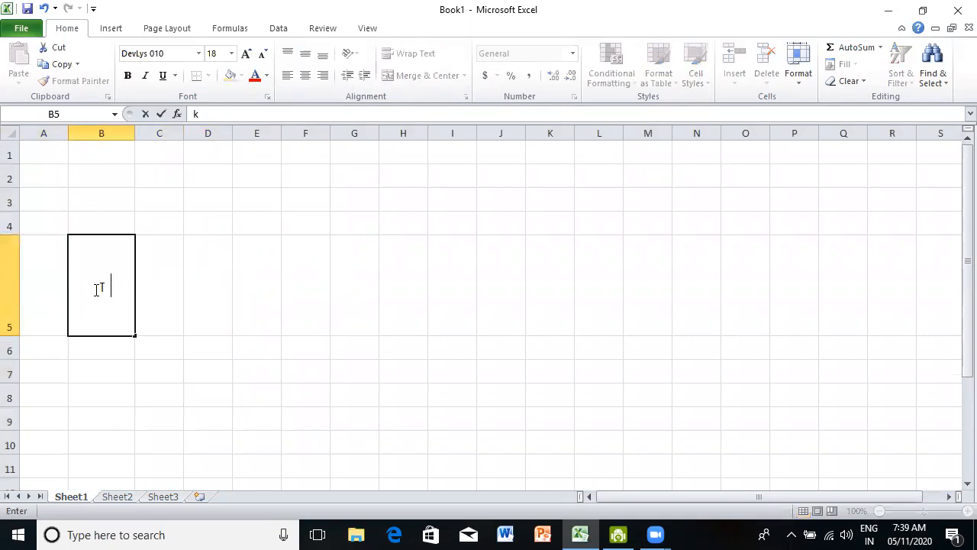
type(" hhjkhf kh jhjkhjkfhjjkkjkj")
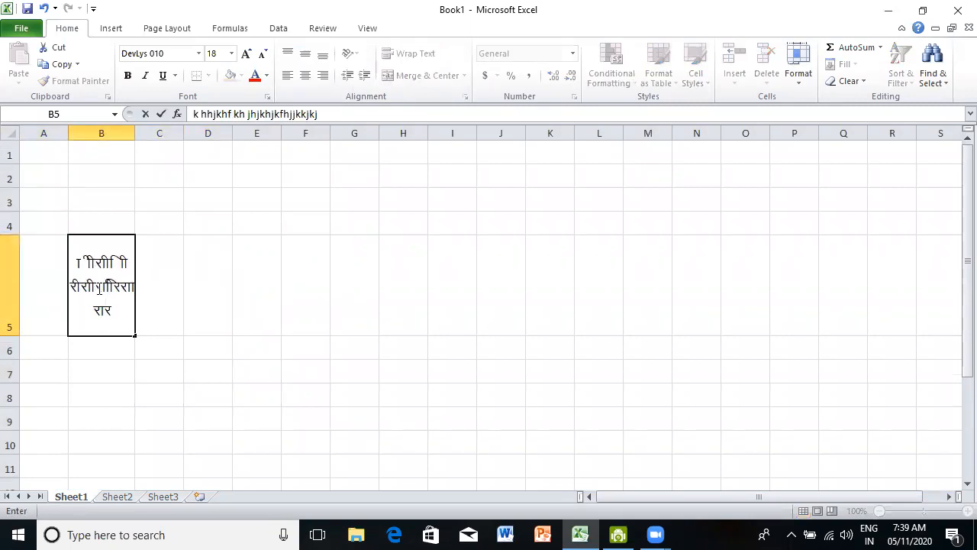
key("Return")
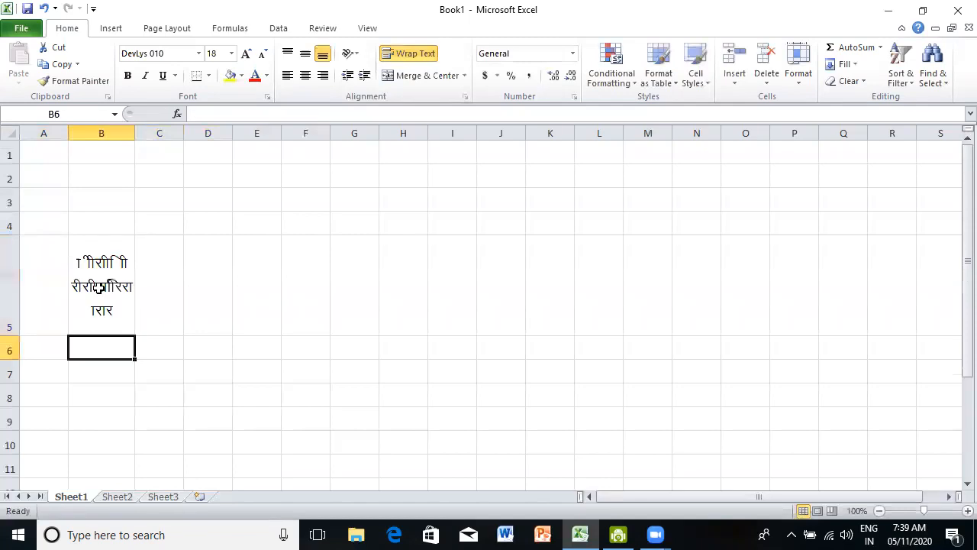
- Replace the text in cell B5 with a Hindi phrase, entering "fdlh dk uke" followed by a person's name
left_click(100, 287)
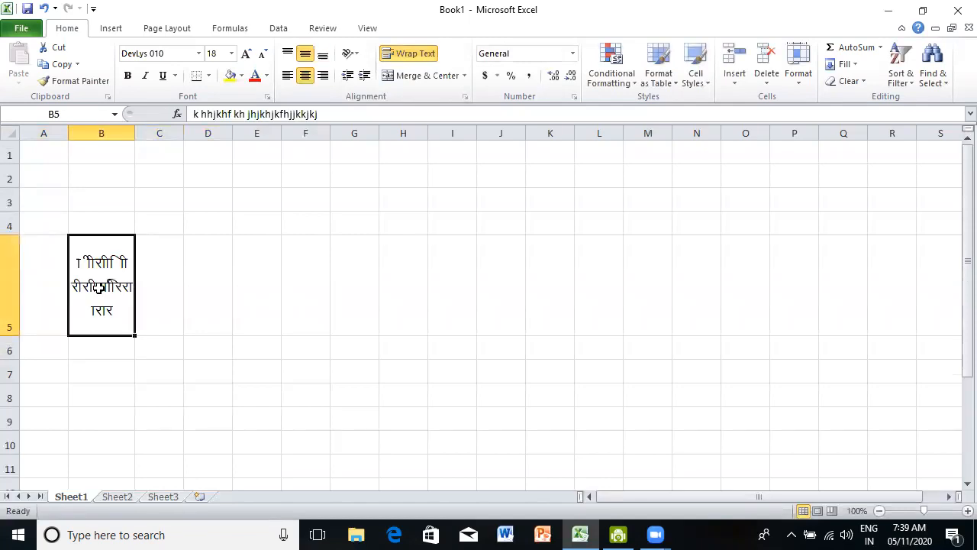
type("fdlh dk")
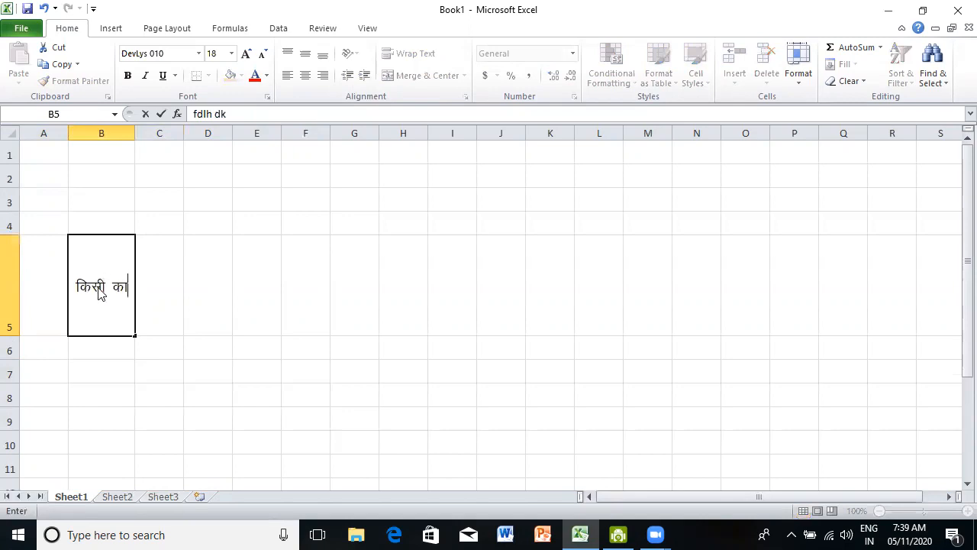
type(" ke")
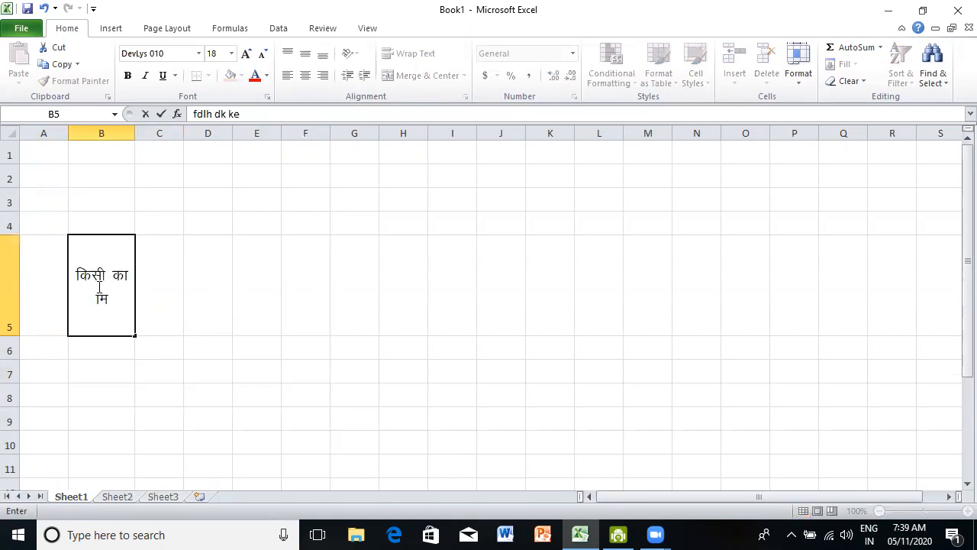
key("BackSpace")
key("BackSpace")
type("uke gehjk")
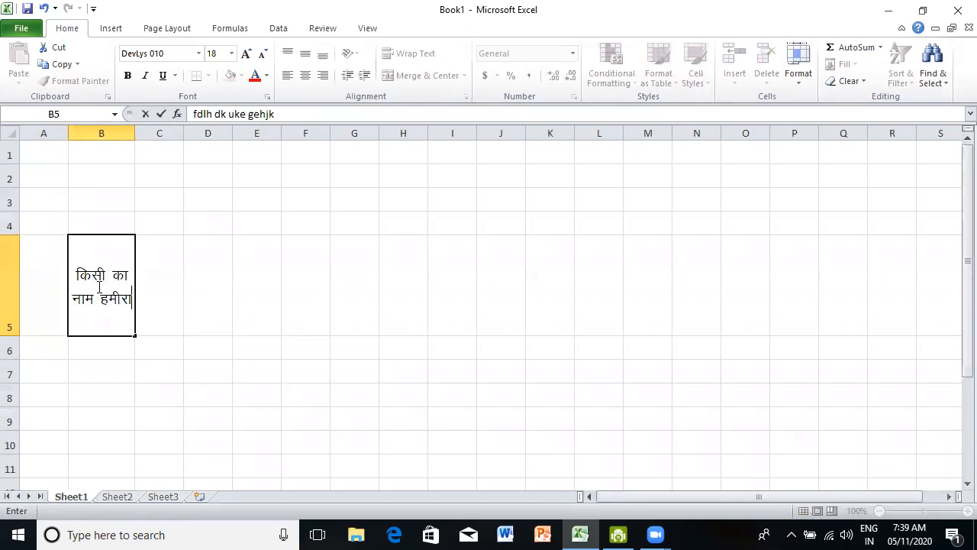
- Enter a second Hindi phrase in cell F7, using "gekjk uke" followed by a person's name
left_click(322, 375)
type("gekj")
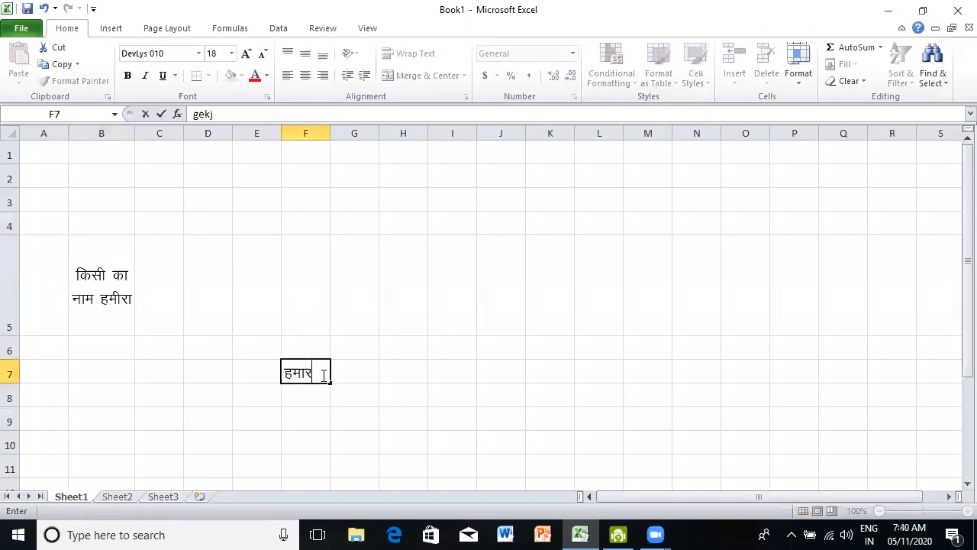
type("k uke g")
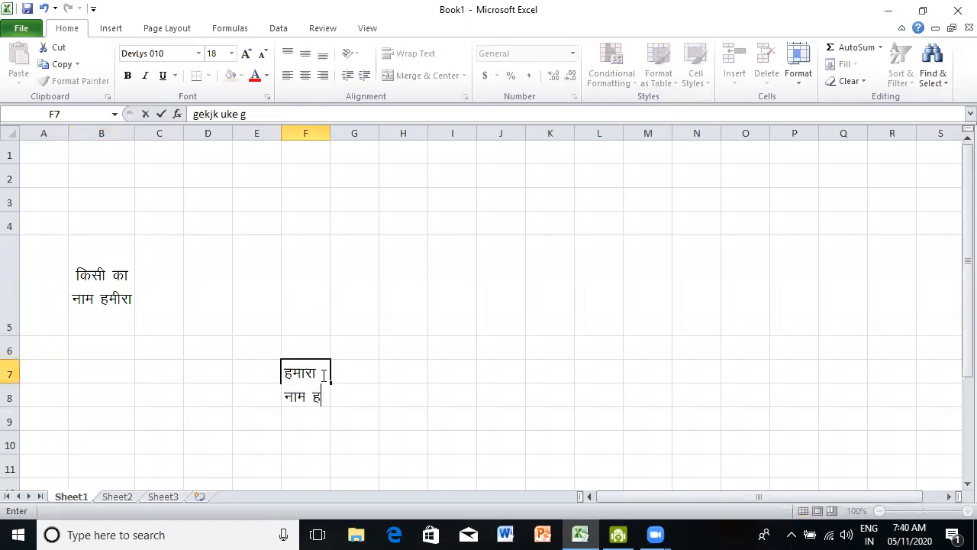
type("rhe")
key("Return")
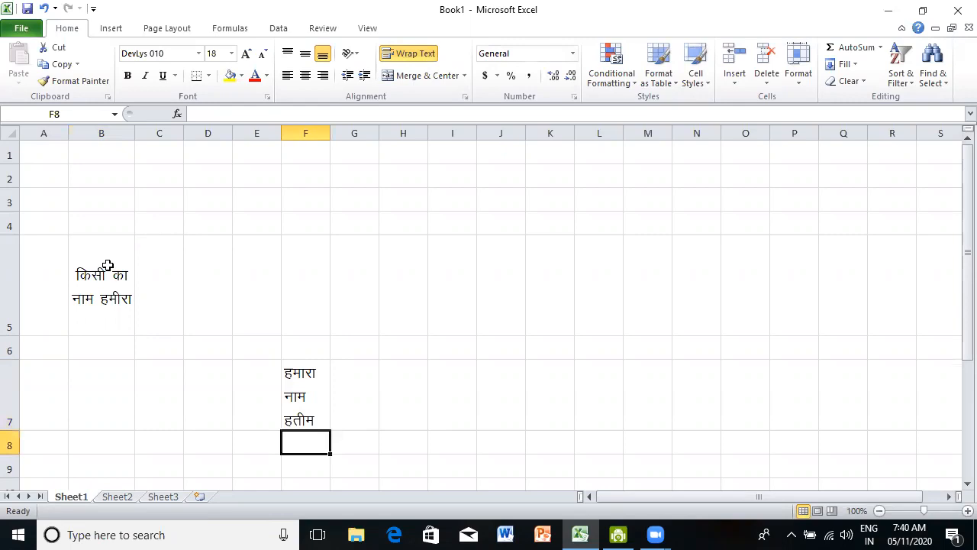
- Clear the Hindi sample text from the range B5 to G7
left_click_drag(107, 265, 343, 410)
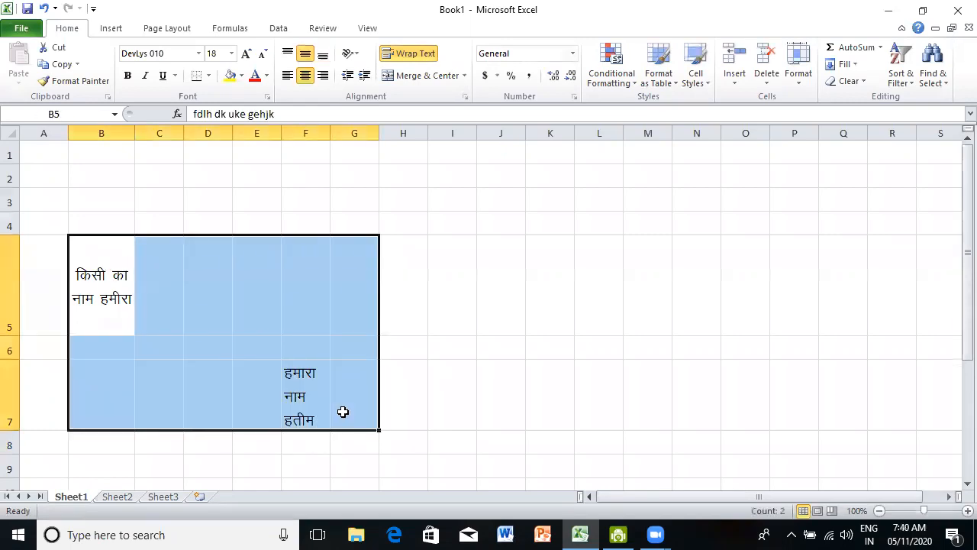
key("Delete")
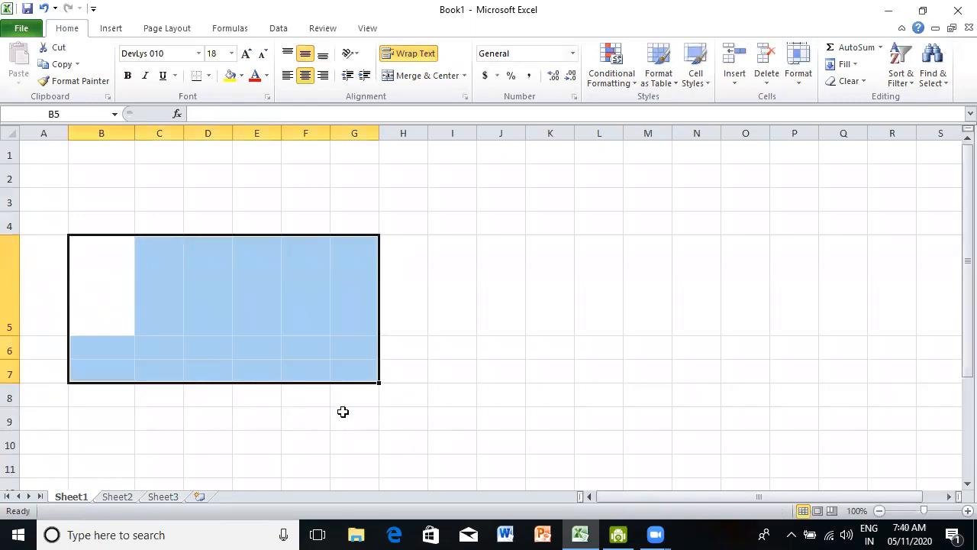
left_click(540, 269)
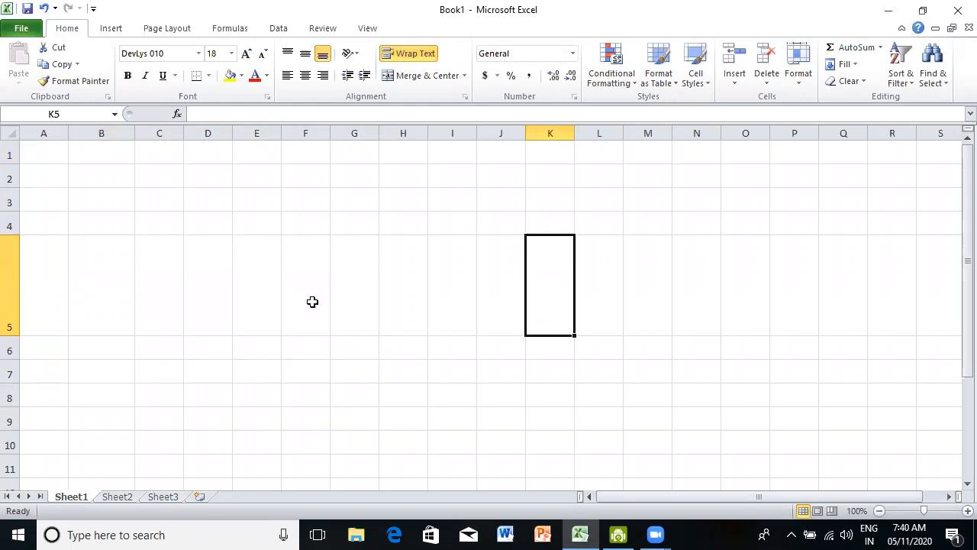
- Reduce the font size of the entire worksheet to 16
left_click(9, 131)
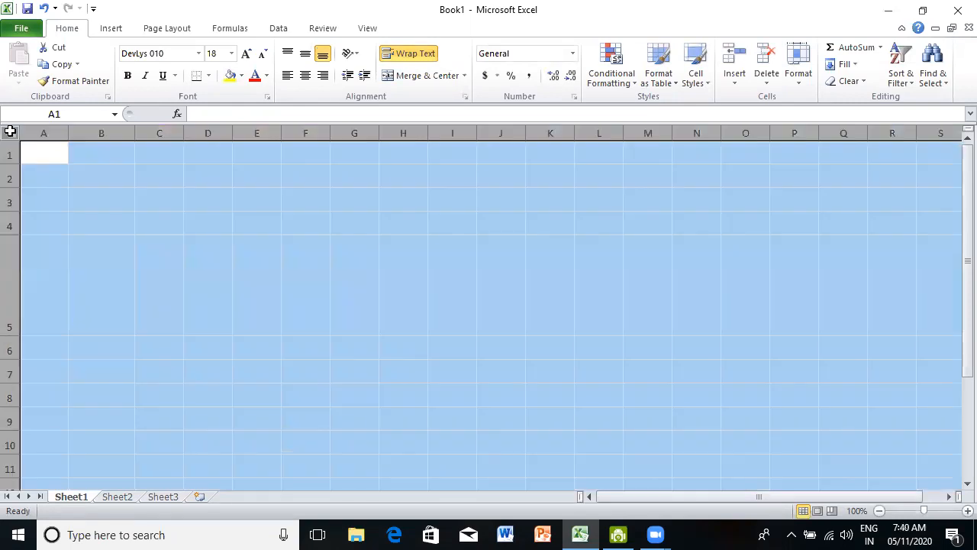
left_click(199, 54)
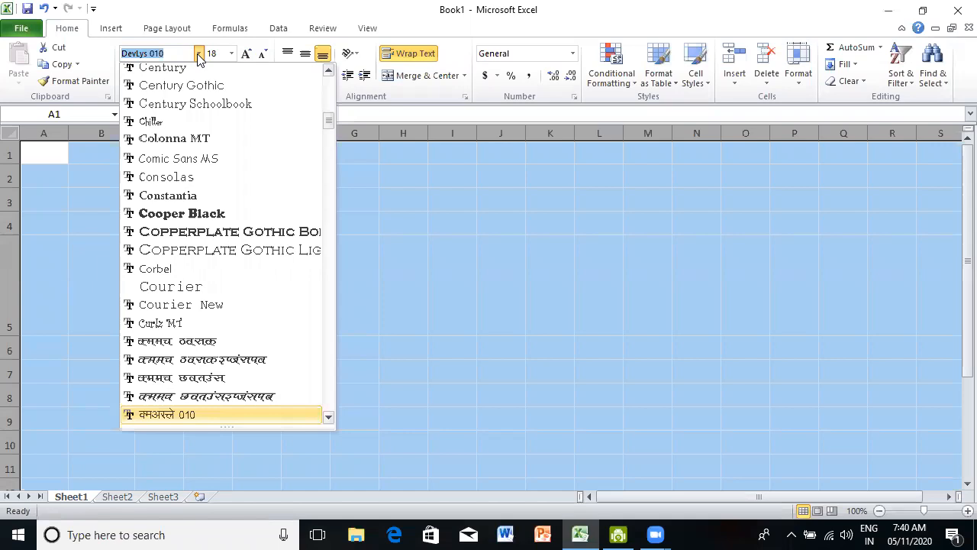
left_click(199, 55)
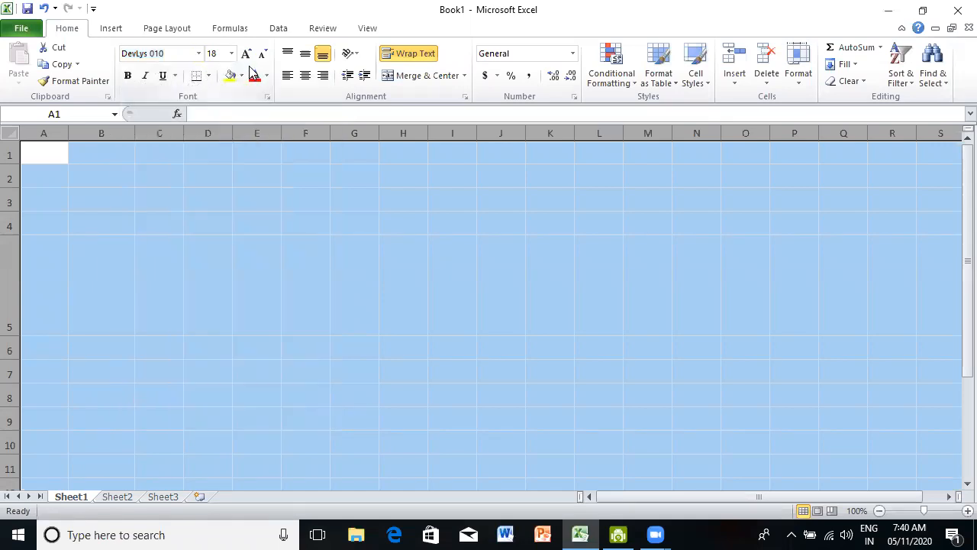
left_click(262, 57)
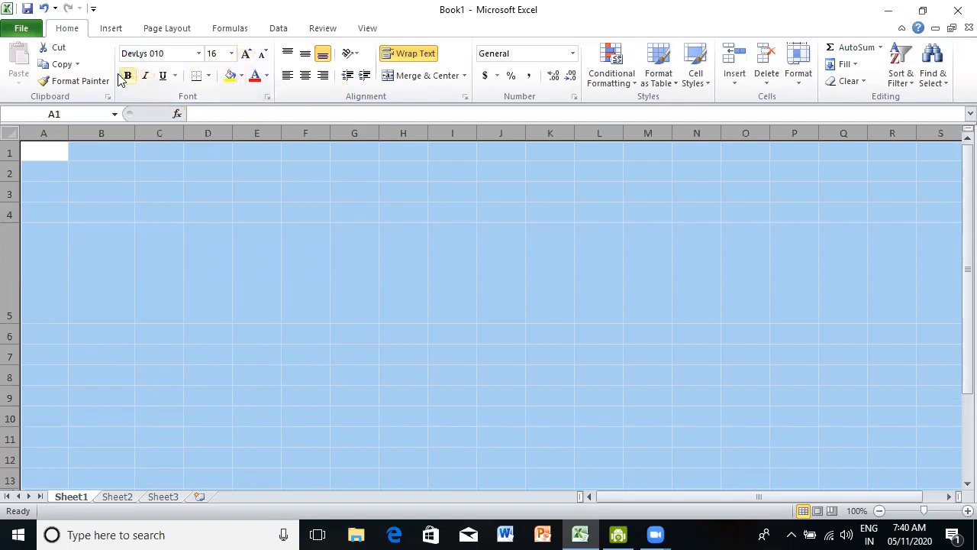
left_click(401, 230)
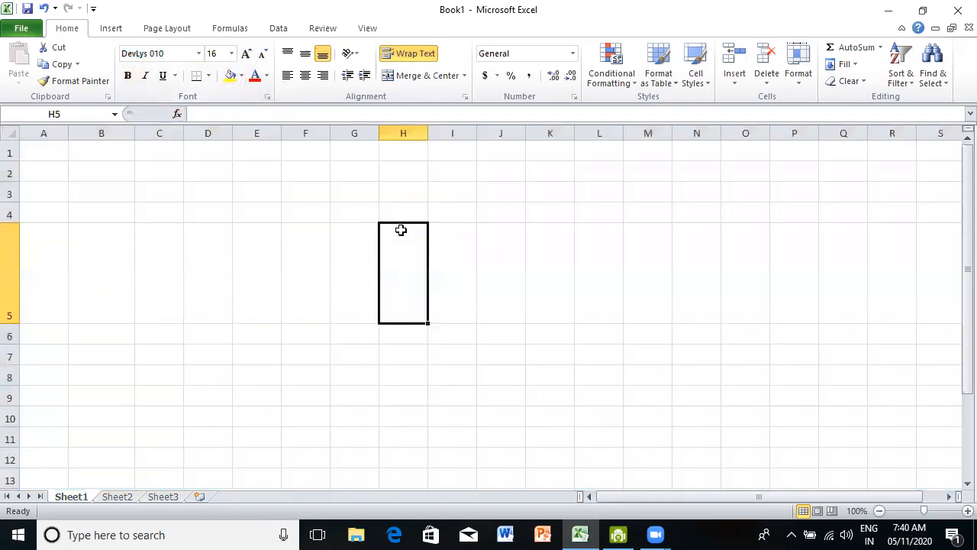
left_click_drag(136, 187, 214, 192)
left_click_drag(400, 218, 401, 218)
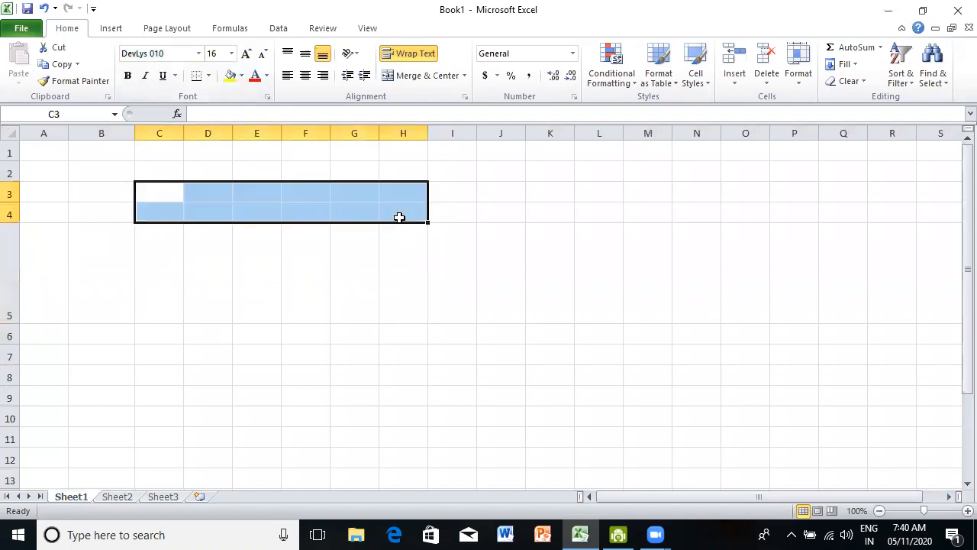
left_click(515, 311)
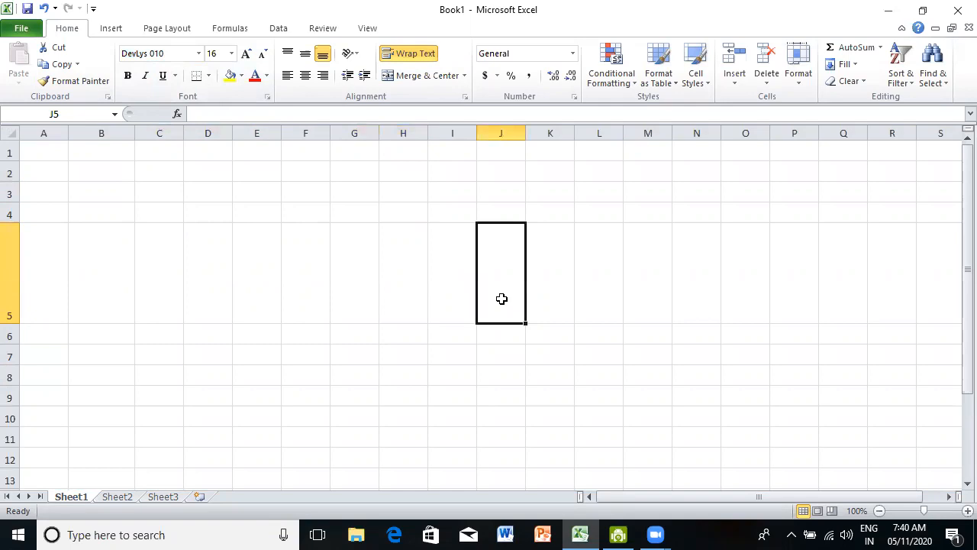
left_click(572, 54)
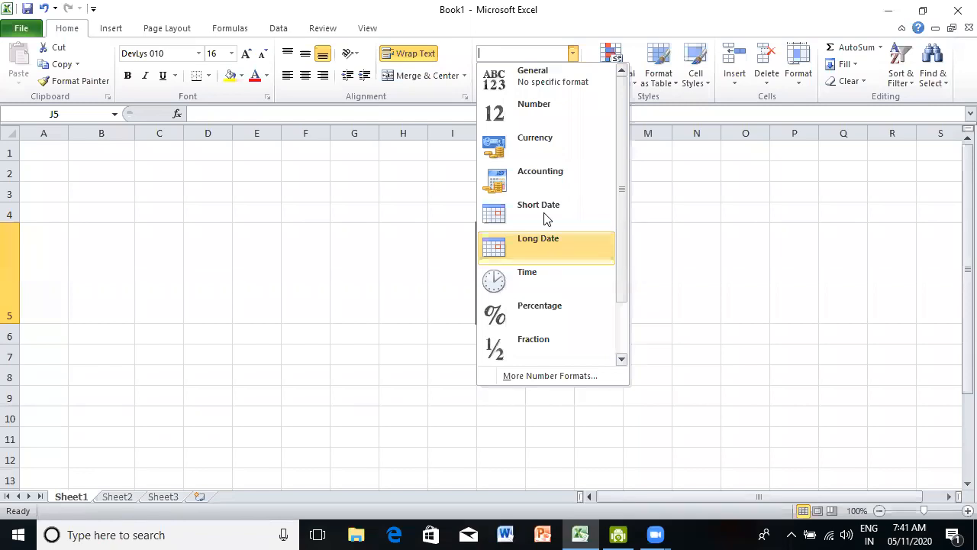
left_click(572, 55)
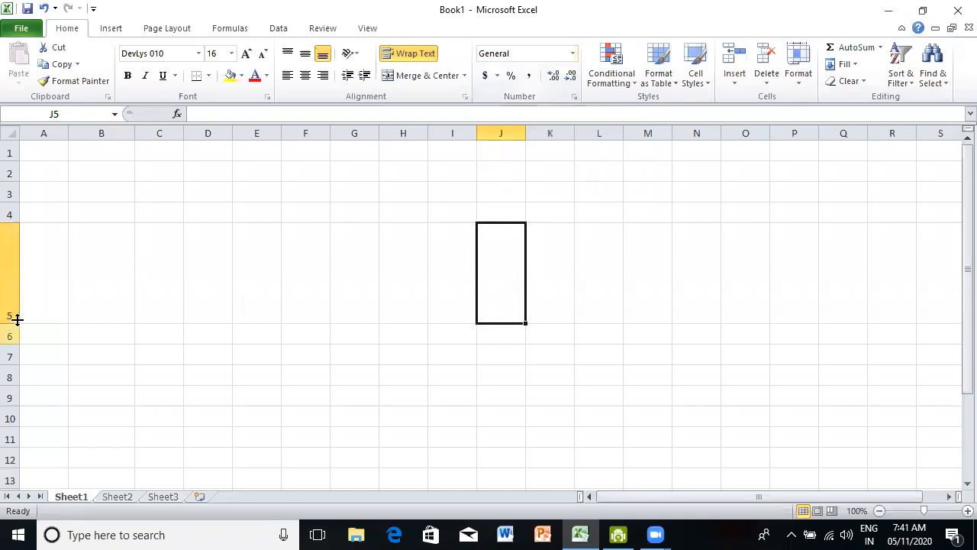
- Reduce row 5 to nearly the height of its neighbours, make row 3 slightly taller, and widen columns B and C
left_click_drag(17, 321, 25, 249)
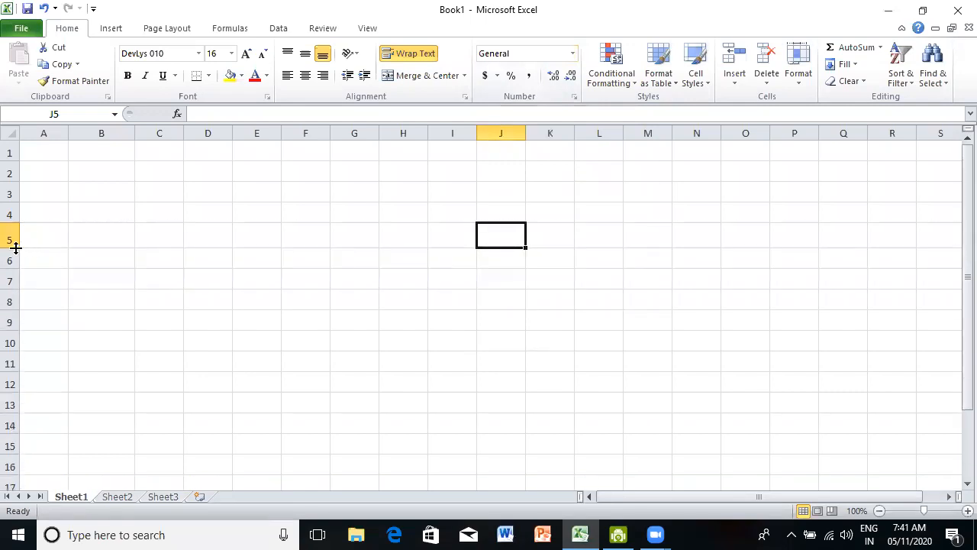
left_click_drag(136, 134, 329, 135)
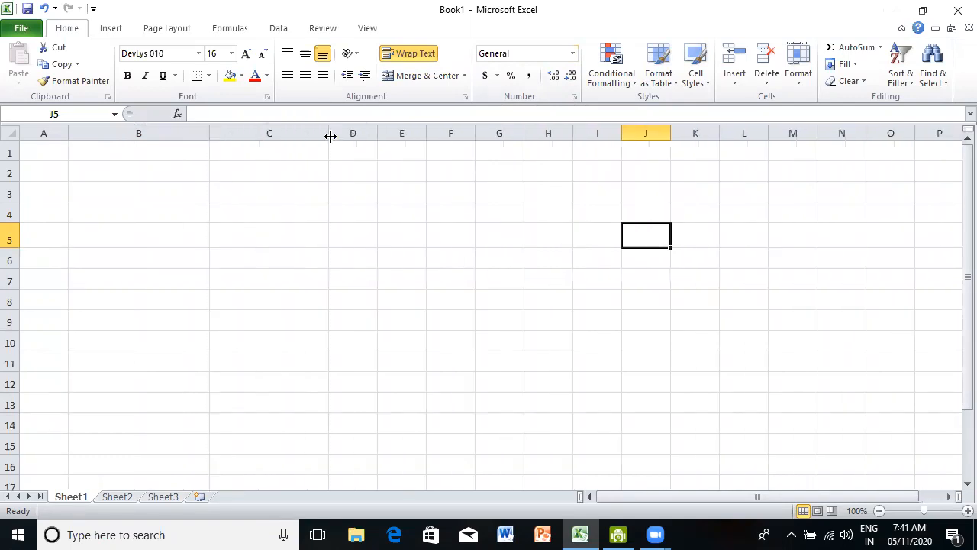
left_click_drag(19, 203, 20, 233)
left_click_drag(209, 132, 161, 131)
left_click_drag(15, 231, 18, 208)
left_click(469, 335)
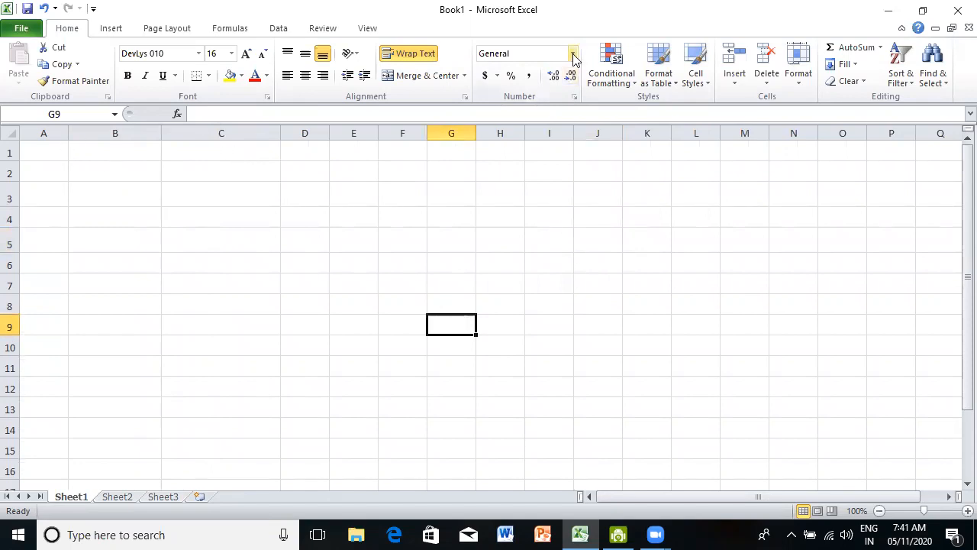
left_click(115, 151)
left_click_drag(158, 132, 231, 133)
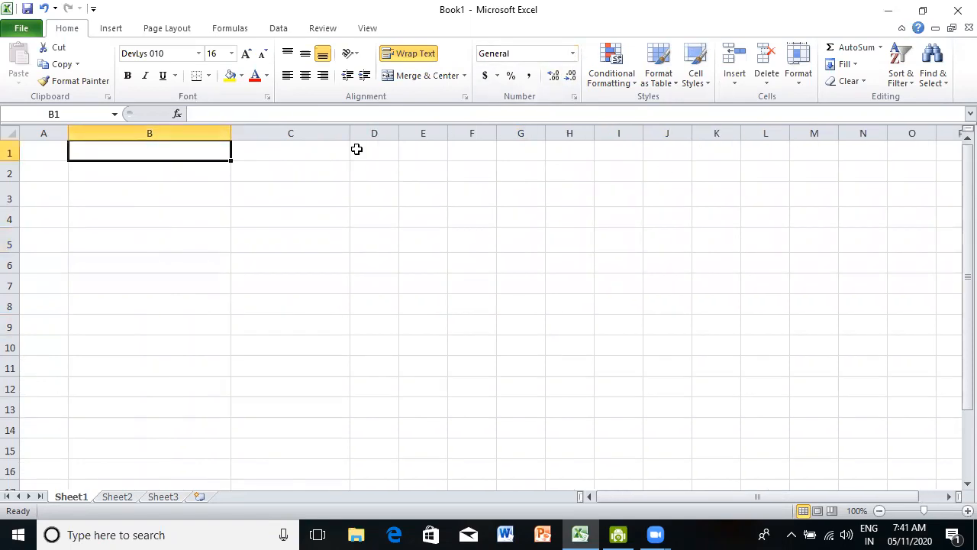
left_click(574, 55)
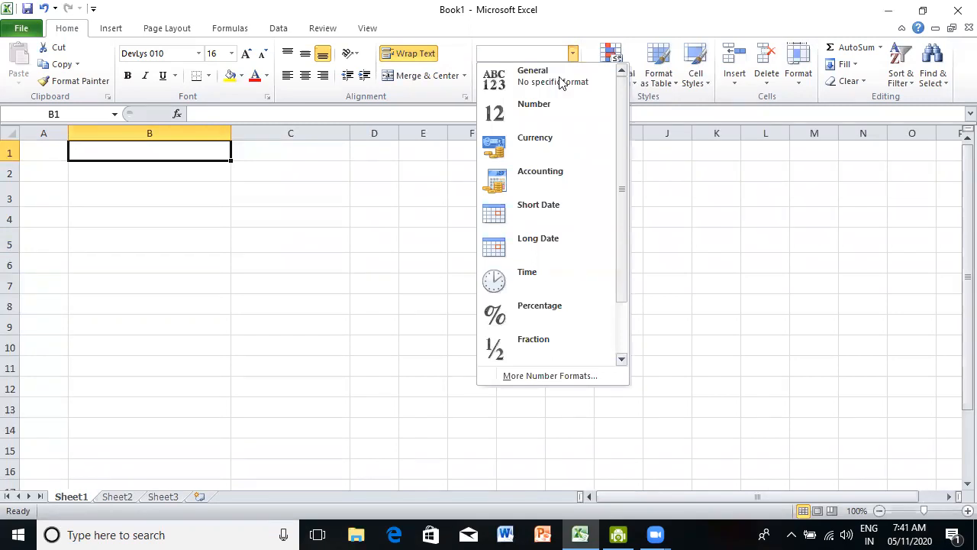
left_click(169, 145)
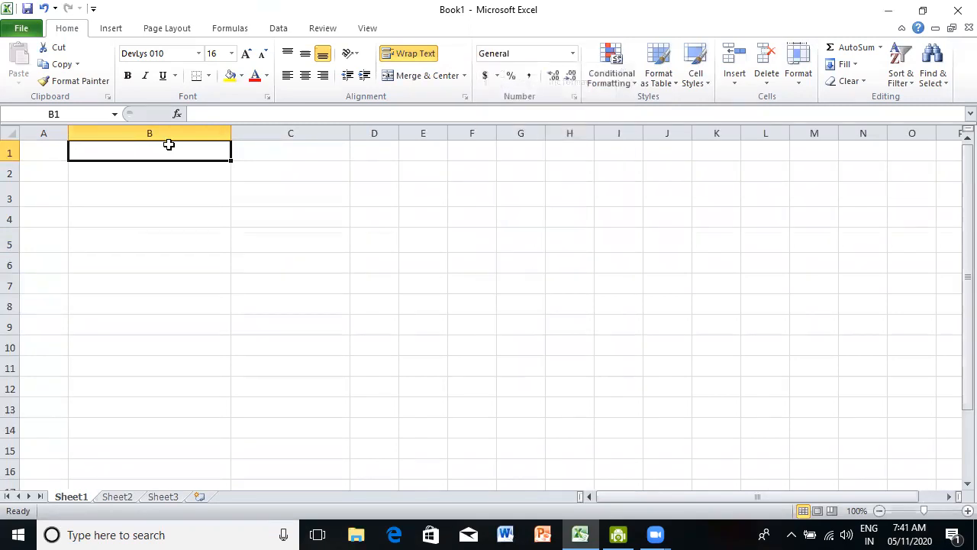
type("gen")
key("BackSpace")
key("BackSpace")
key("BackSpace")
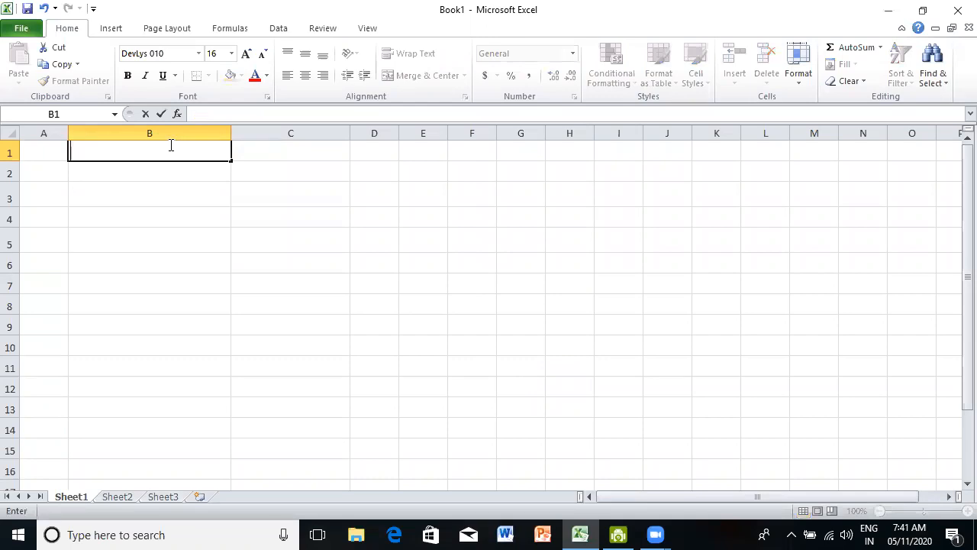
- Change the font of the entire worksheet to Calibri
left_click(8, 133)
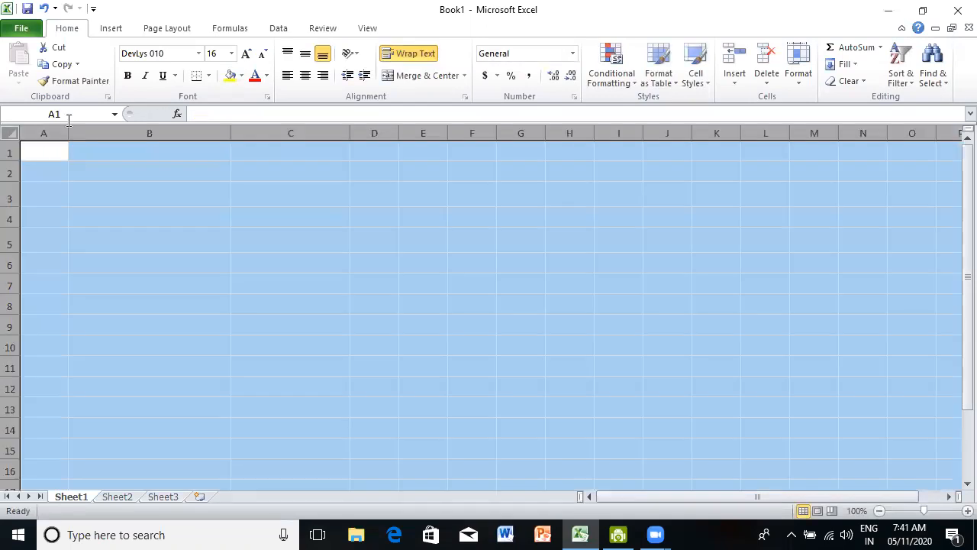
left_click(199, 53)
left_click_drag(330, 121, 328, 70)
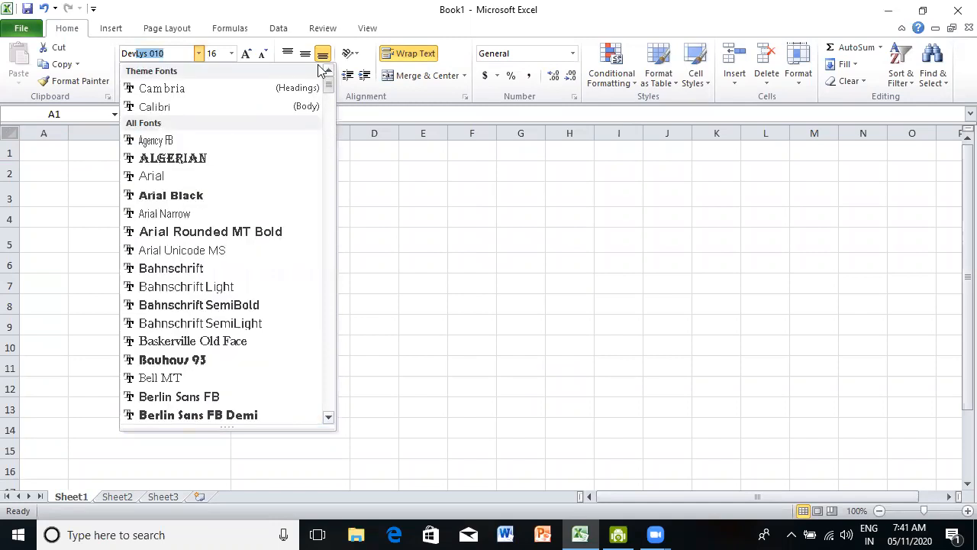
left_click(152, 105)
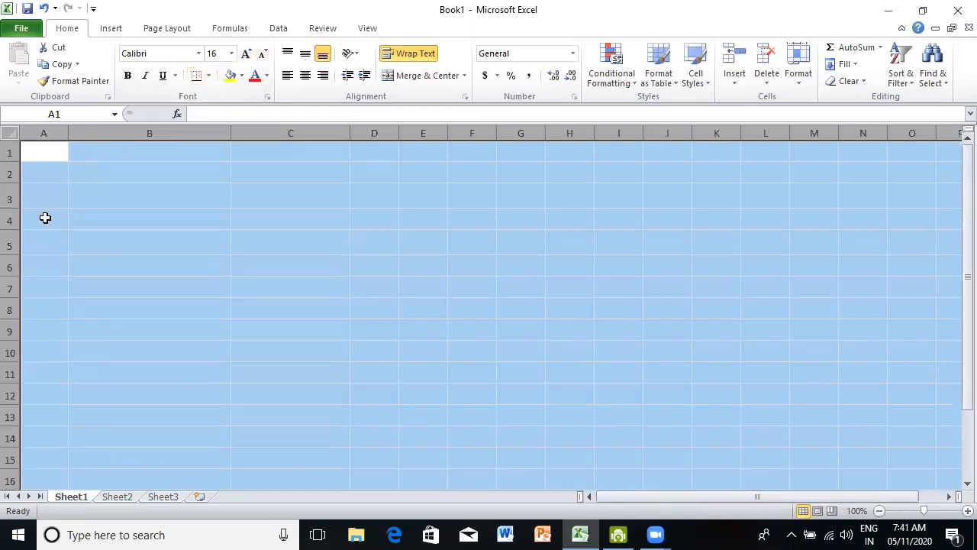
- Enter the number-format label "Genral" in cell B2
left_click(186, 167)
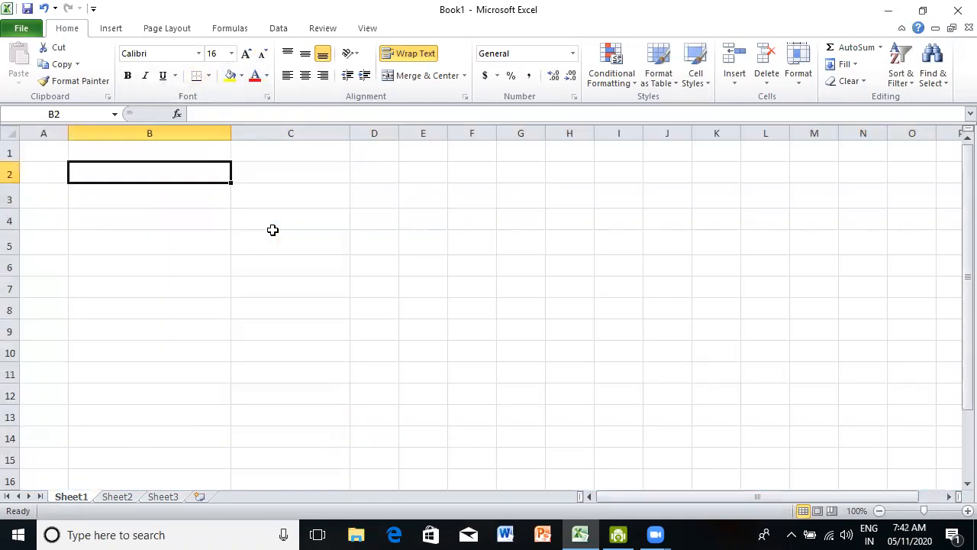
type("Genral")
key("Return")
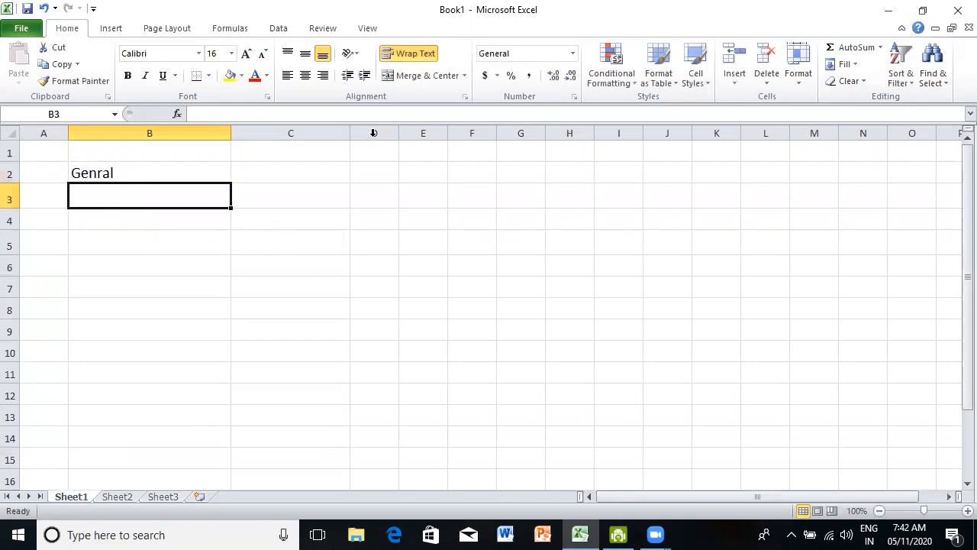
- Check the available number formats and enter the label "number" in cell B3
left_click(573, 53)
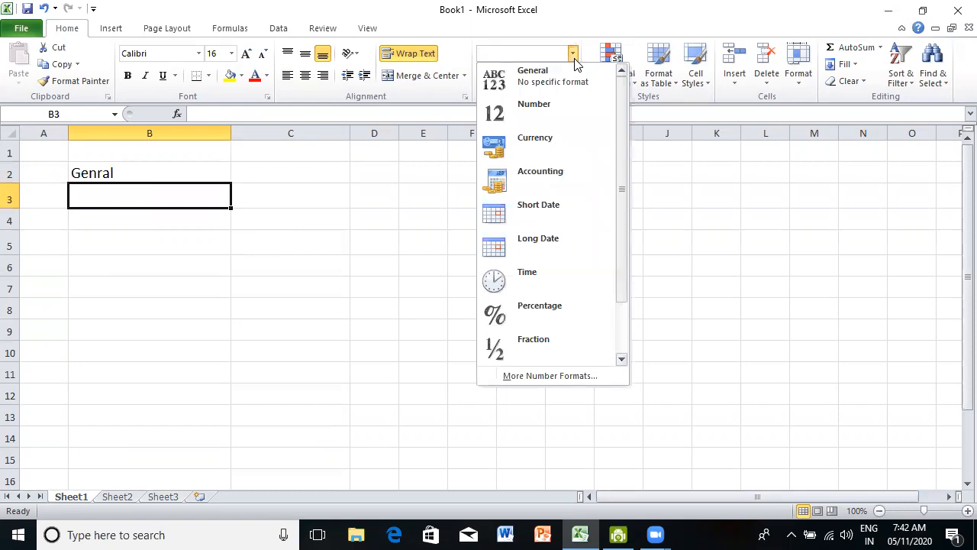
left_click(573, 55)
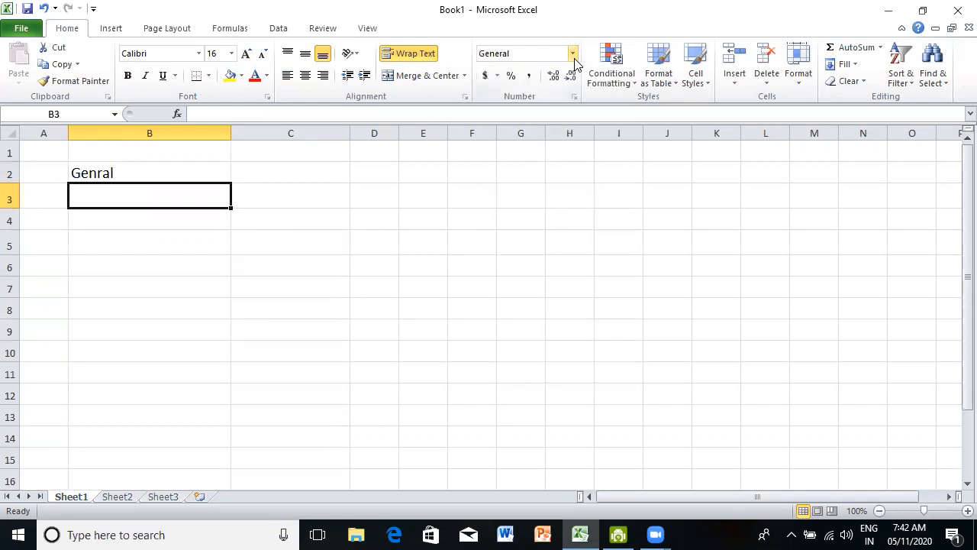
type("ny")
key("BackSpace")
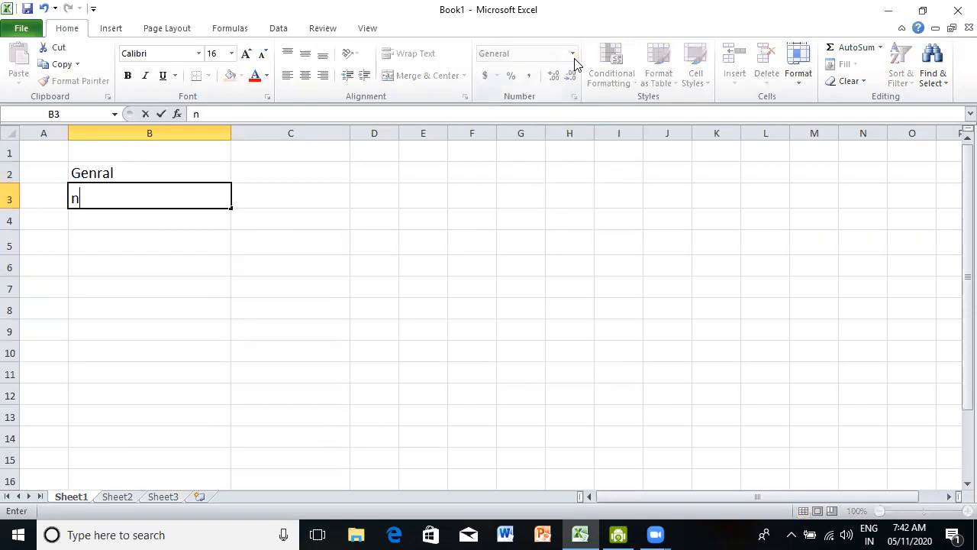
type("umber")
key("Return")
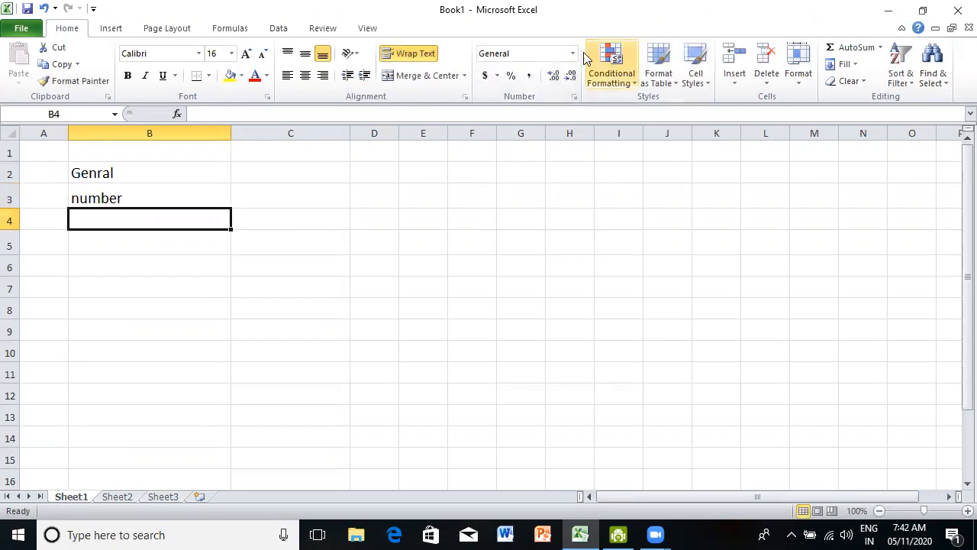
- Look up the next number format and enter the label "Currency" in cell B4
left_click(573, 55)
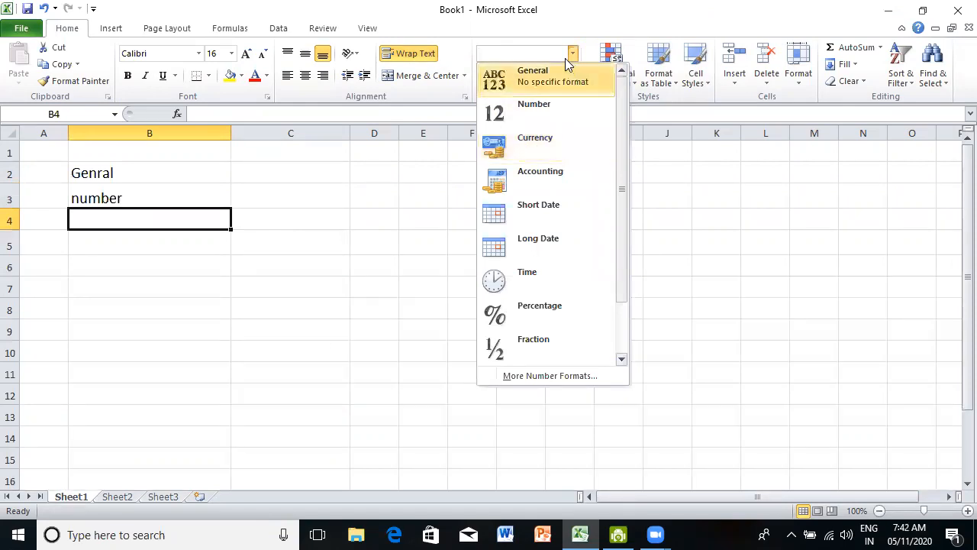
left_click(171, 220)
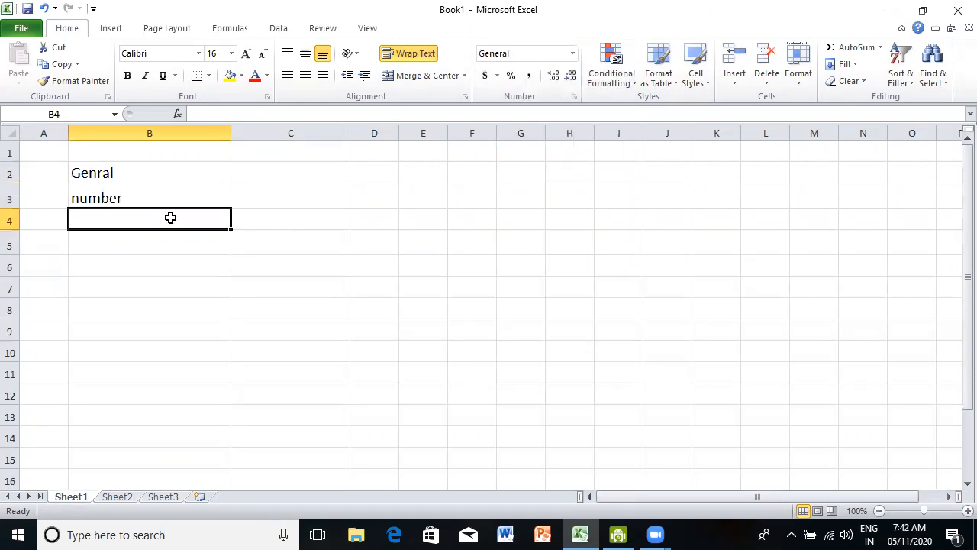
type("Currency")
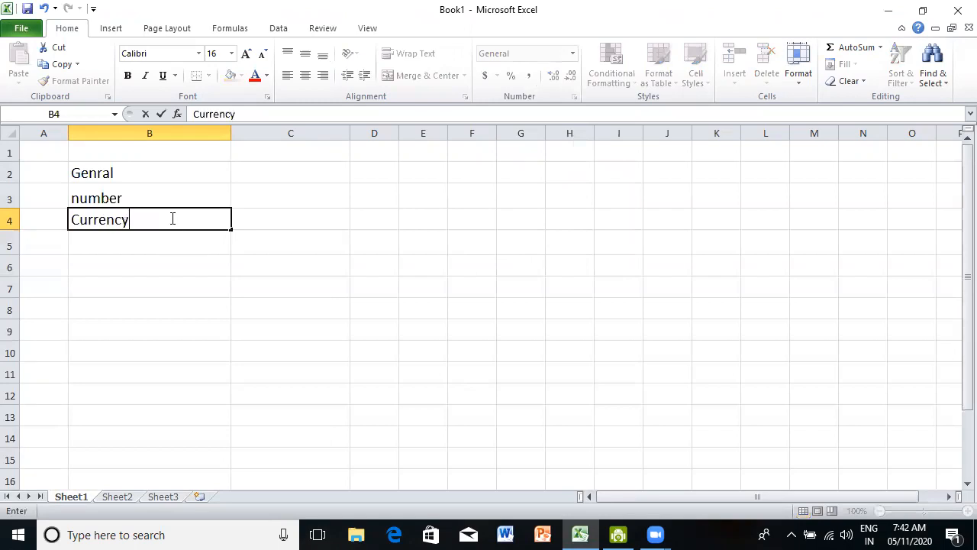
key("Return")
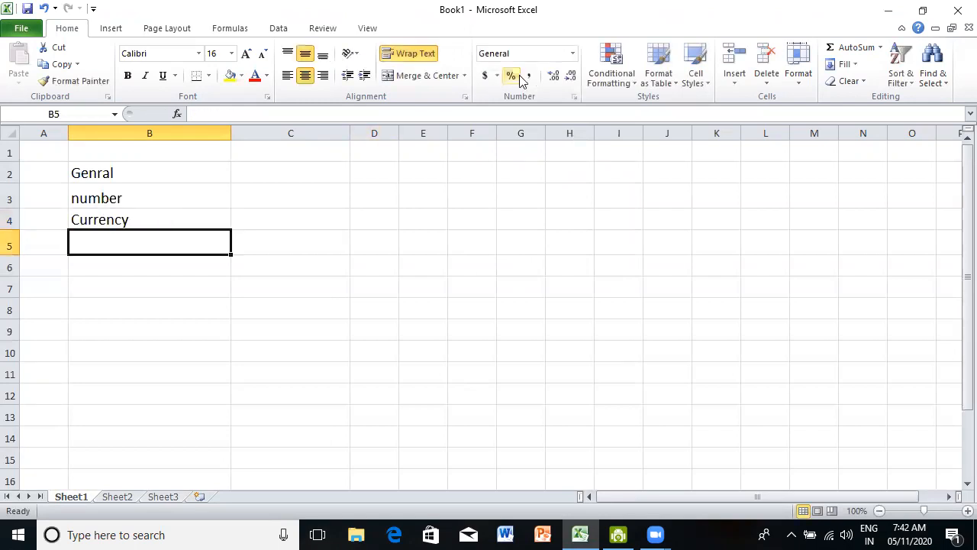
- Look up the format following Currency and enter the label "Accouting" in cell B5
left_click(572, 54)
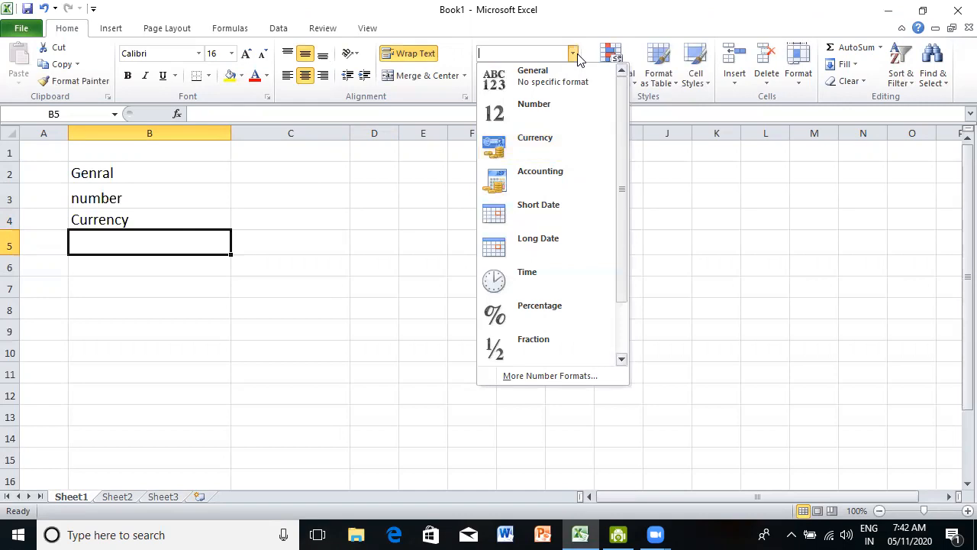
left_click(157, 233)
type("A")
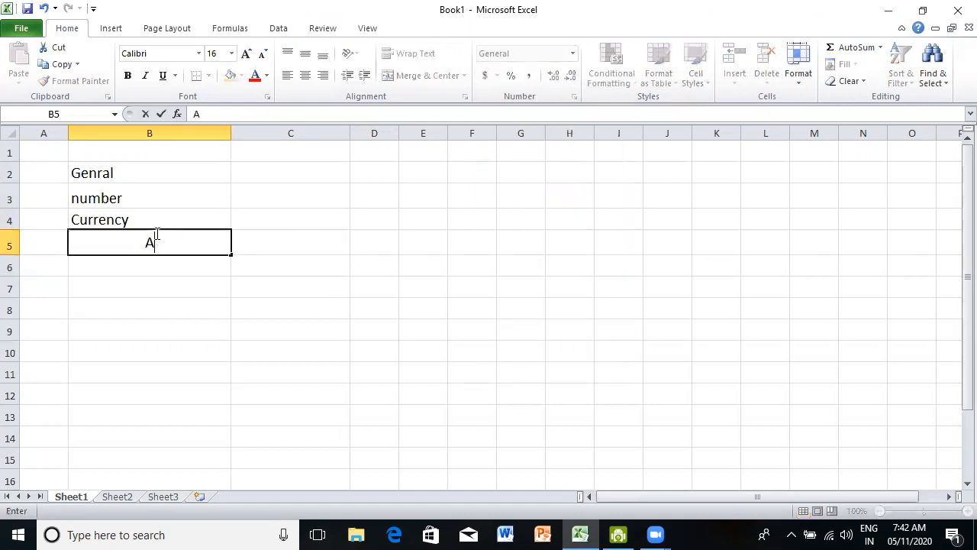
type("ccou")
type("ting")
key("Return")
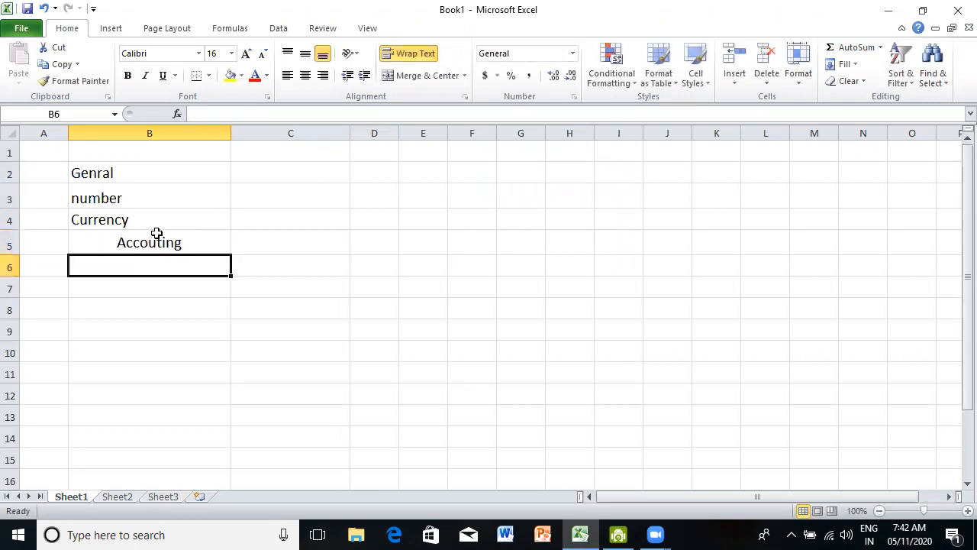
- Look up the number format following Accounting and enter the label "Short date" in cell B6
left_click(573, 53)
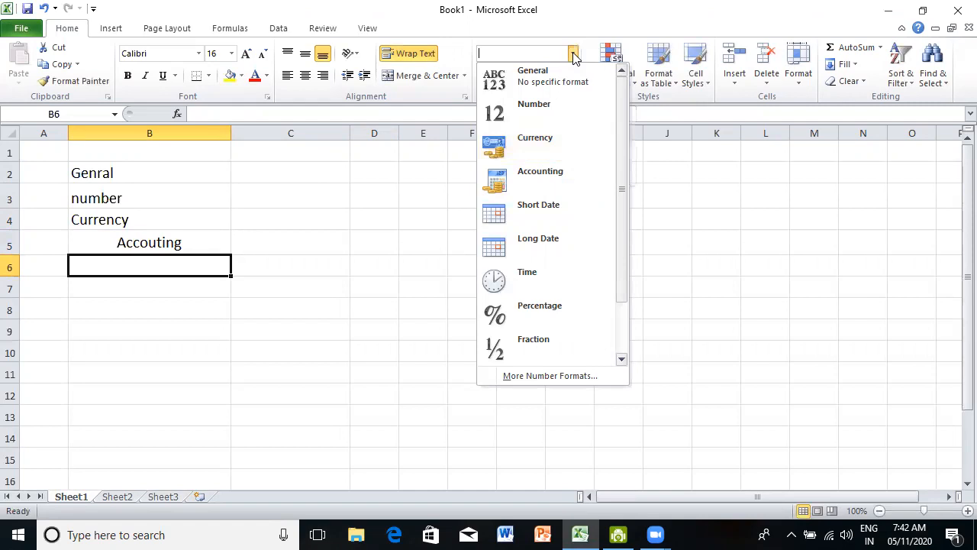
left_click(144, 264)
type("S")
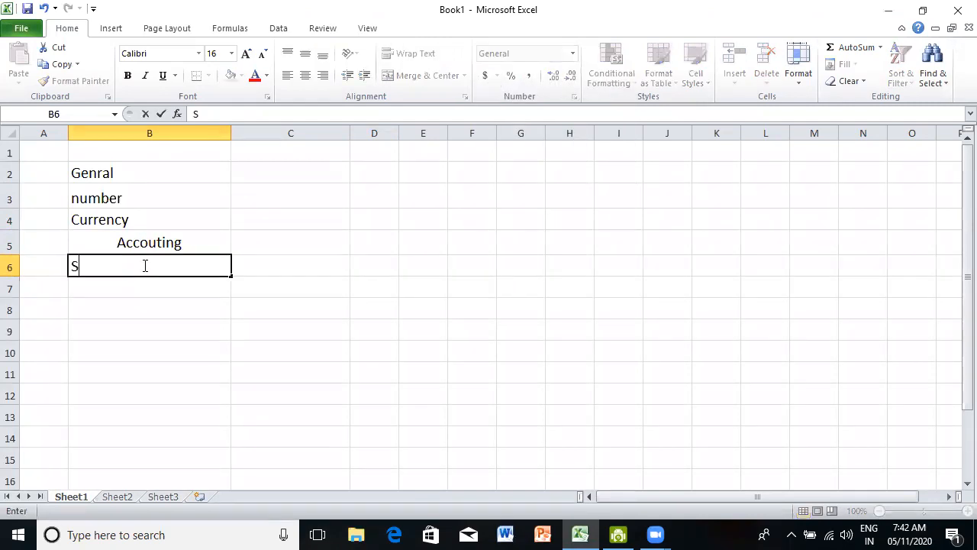
type("ho")
key("BackSpace")
type("hort date")
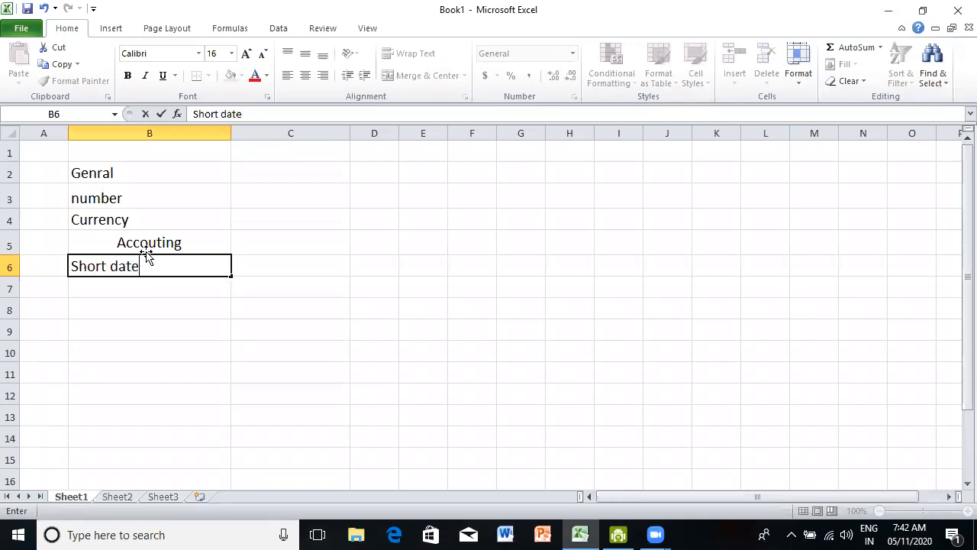
key("Return")
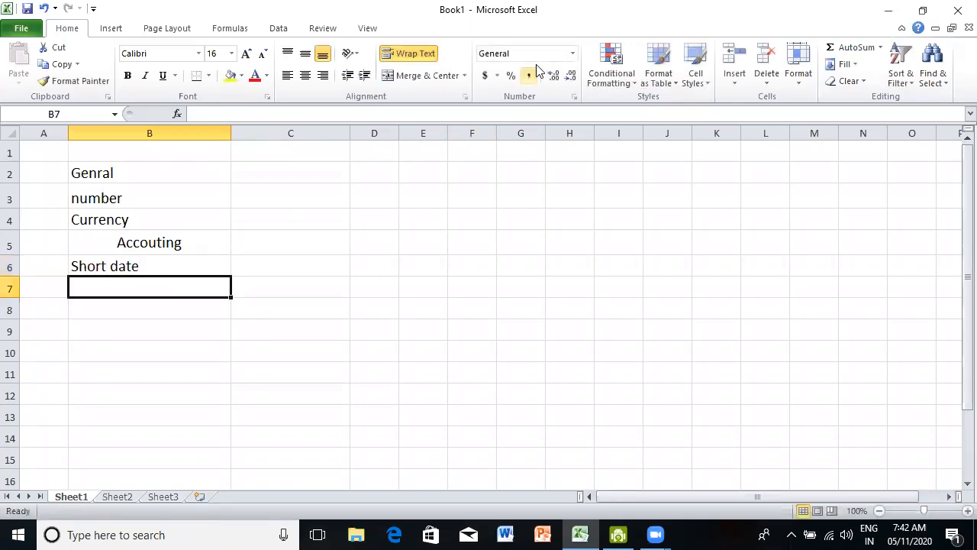
- Check the number formats again and enter the label "Long date" in cell B7
left_click(573, 53)
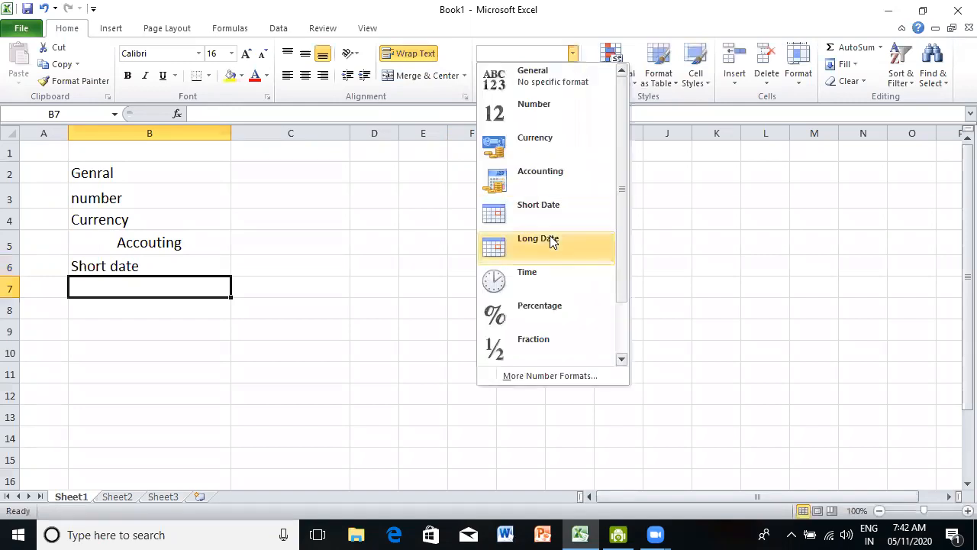
left_click(175, 292)
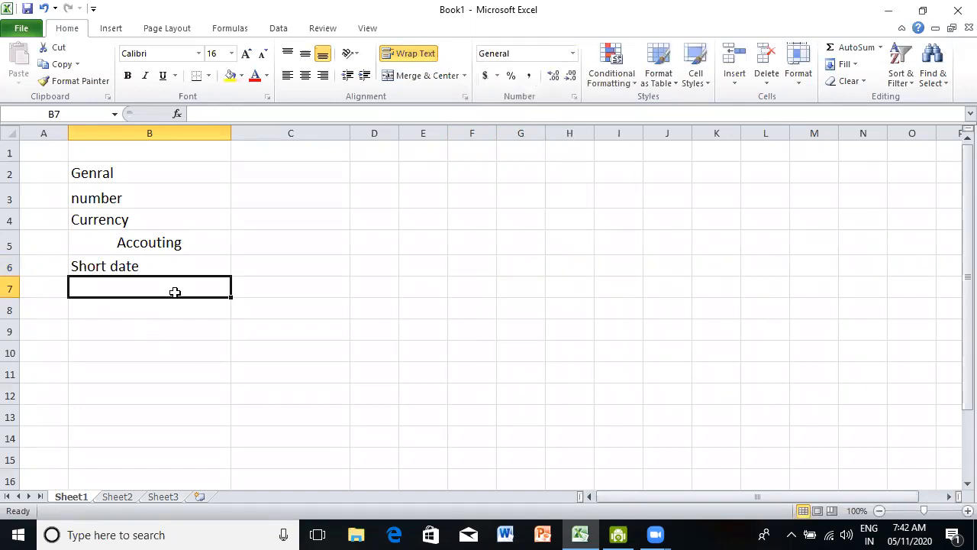
type("LOng")
key("BackSpace")
key("BackSpace")
key("BackSpace")
type("ong dag")
type("e")
key("BackSpace")
key("BackSpace")
type("te")
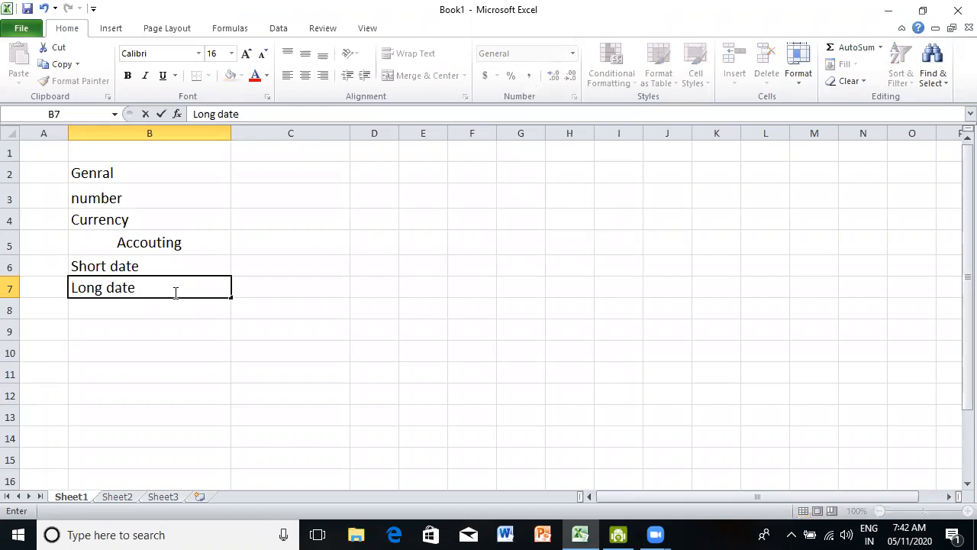
key("Return")
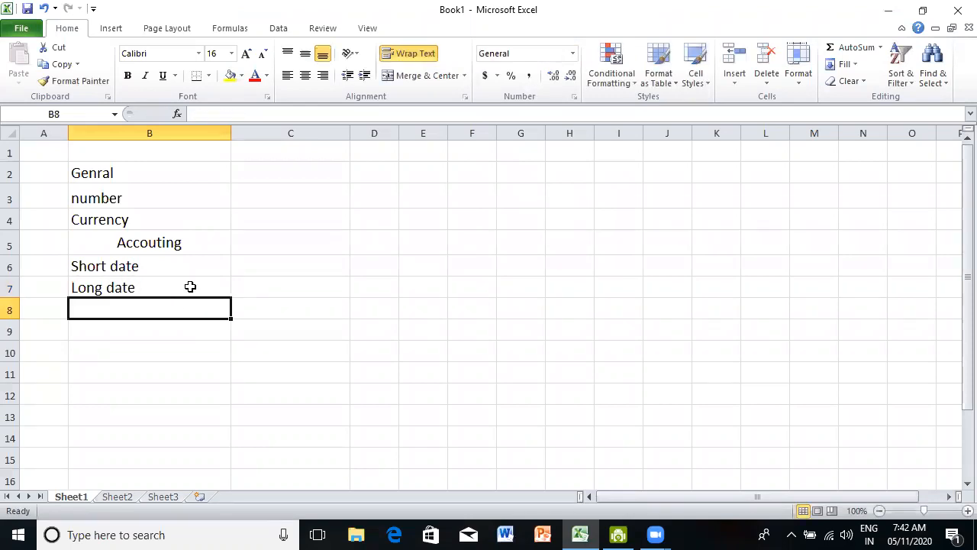
- Apply the Time number format to cell B8 and enter the label "Time" there
left_click(573, 53)
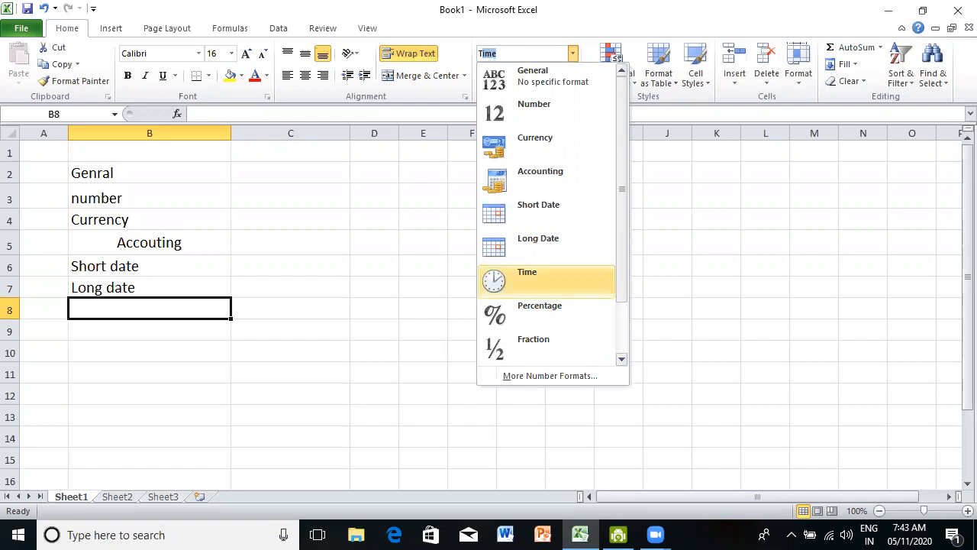
left_click(218, 359)
left_click(195, 304)
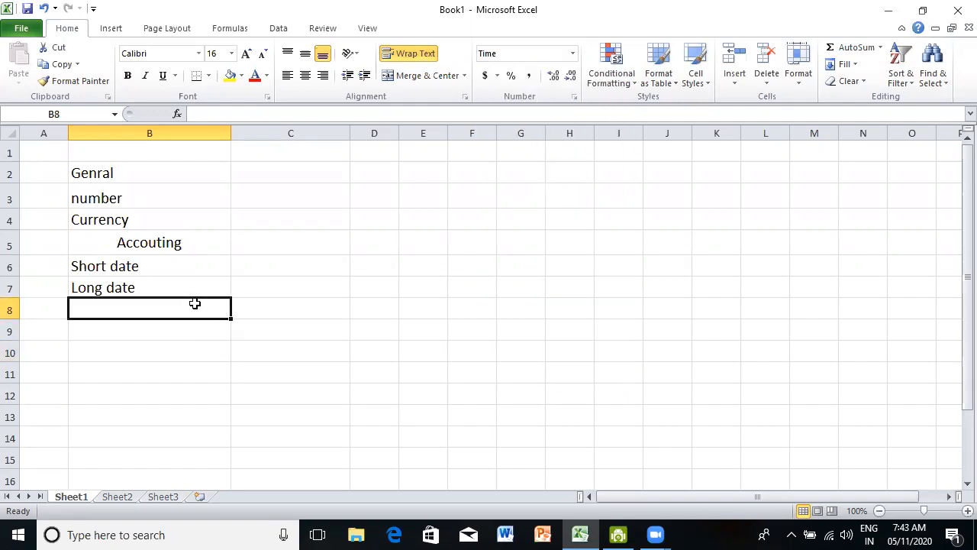
type("Time")
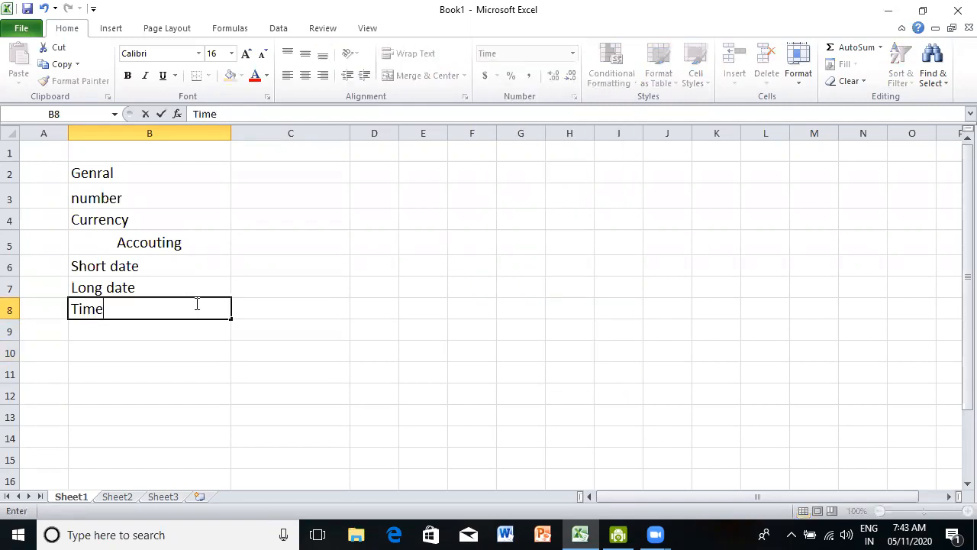
key("Return")
- Enter the number-format label "Percnetage" in cell B9
type("Pre")
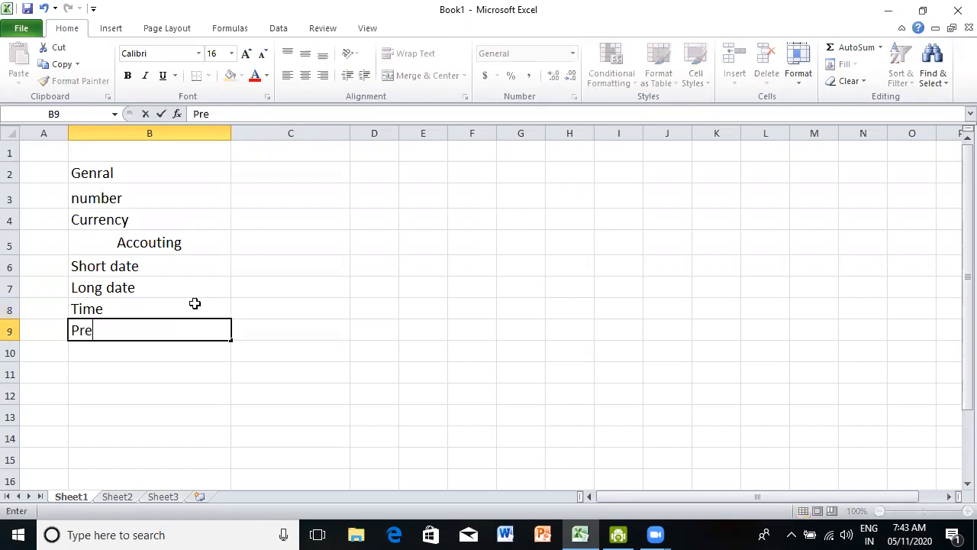
key("BackSpace")
key("BackSpace")
type("ercnetage")
key("Return")
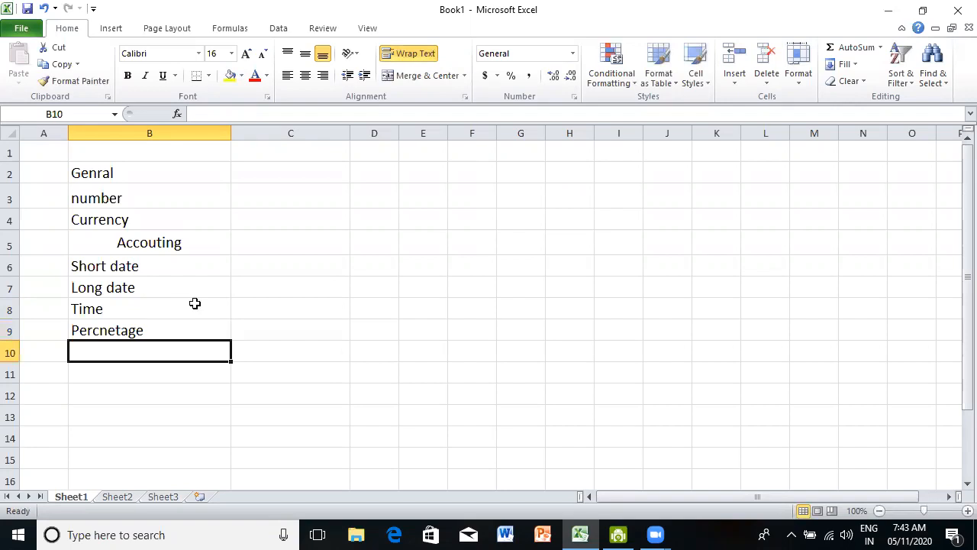
- Look up the formats after Percentage and enter the labels "Fraction" in B10 and "Scientific" in B11
left_click(573, 53)
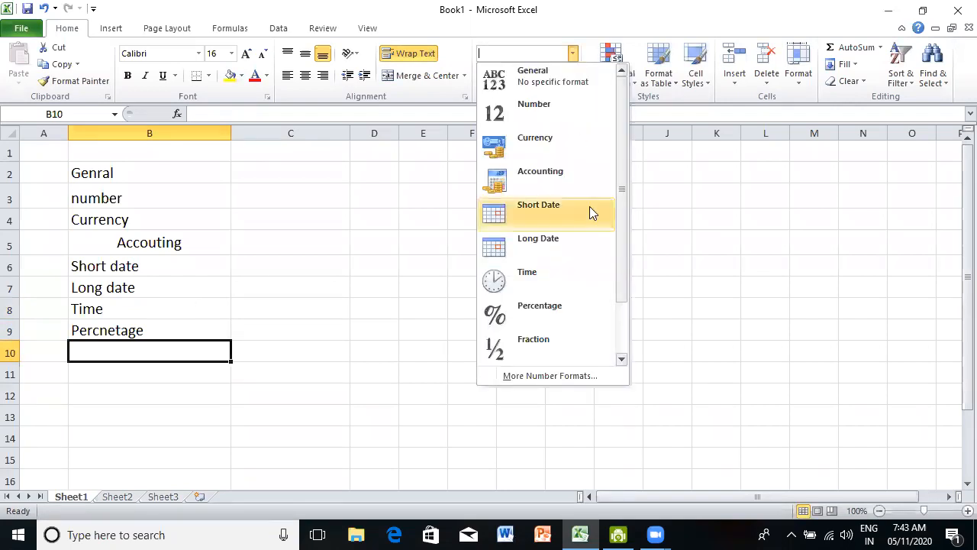
left_click_drag(622, 165, 611, 256)
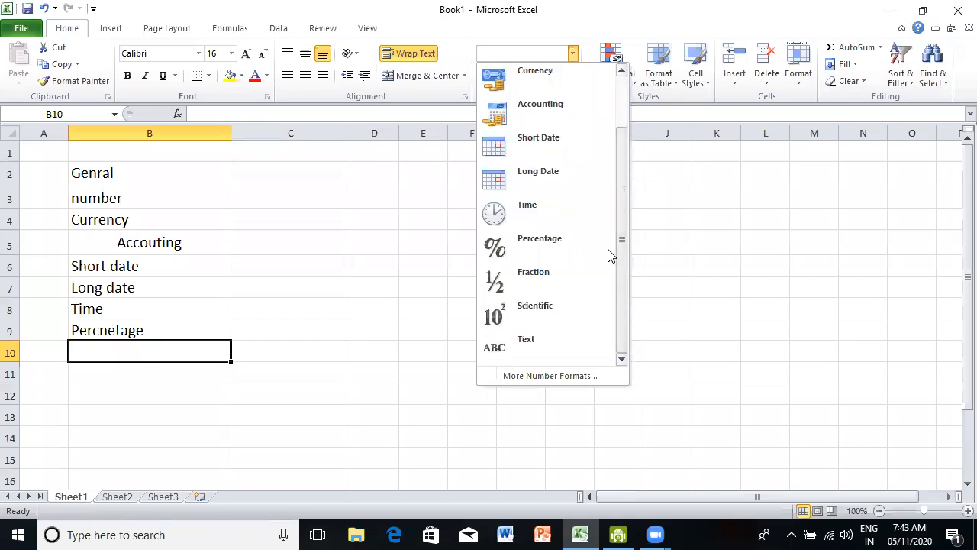
left_click(125, 352)
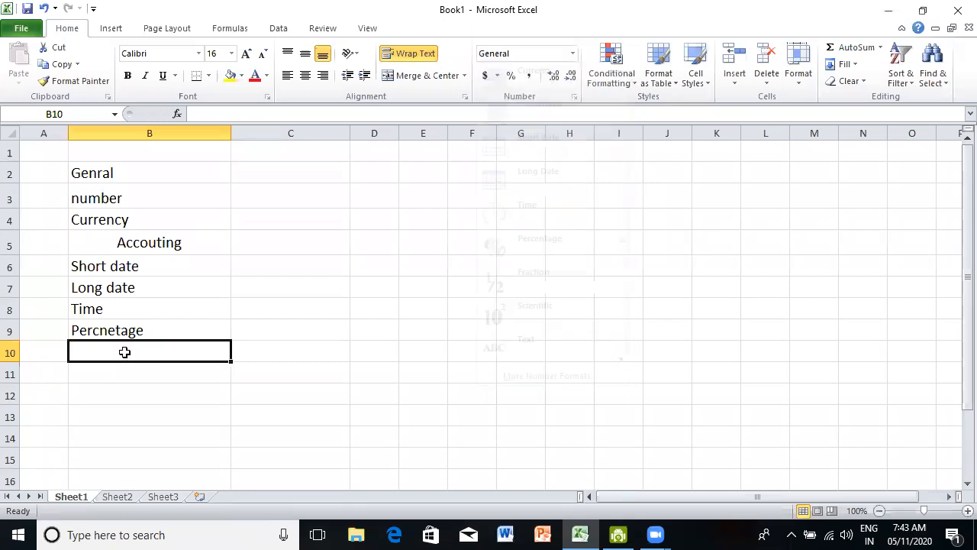
type("Fraction")
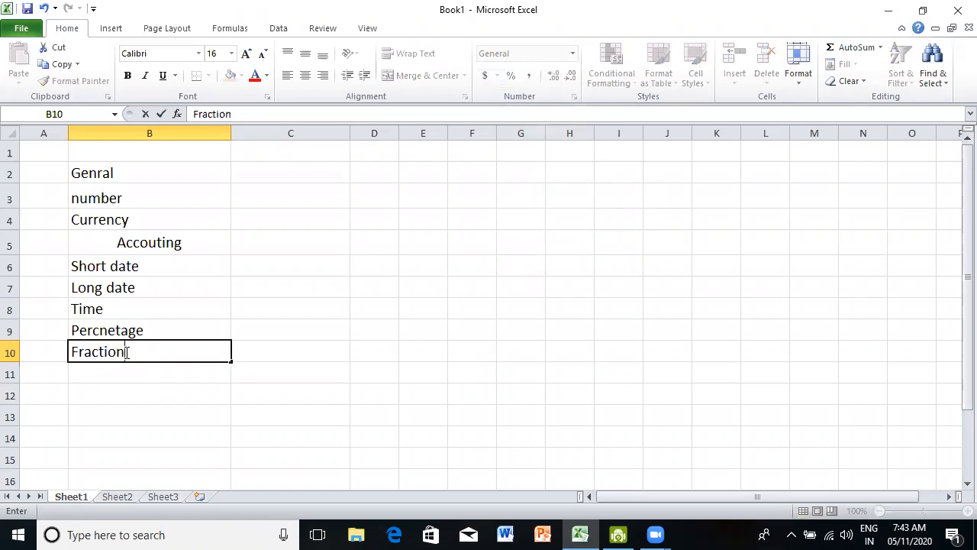
key("Return")
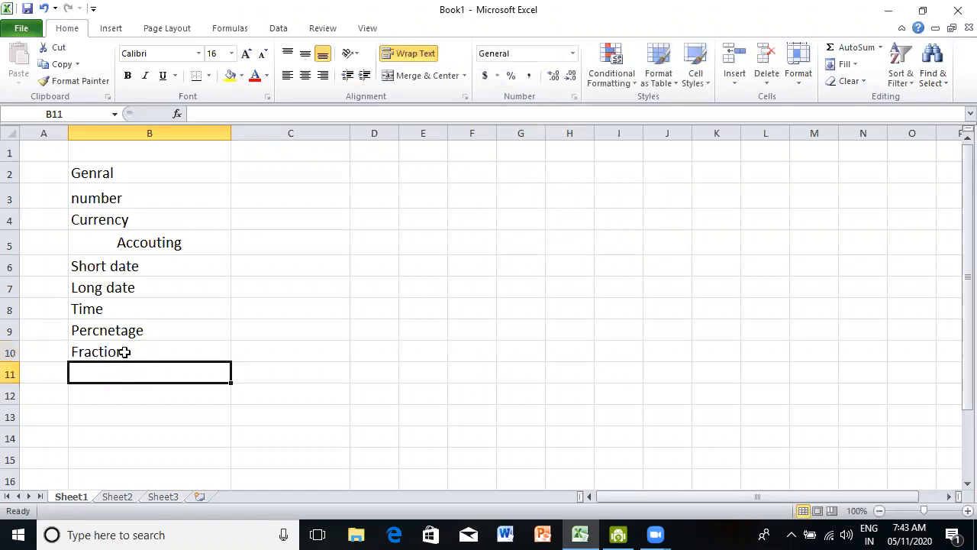
type("Scie")
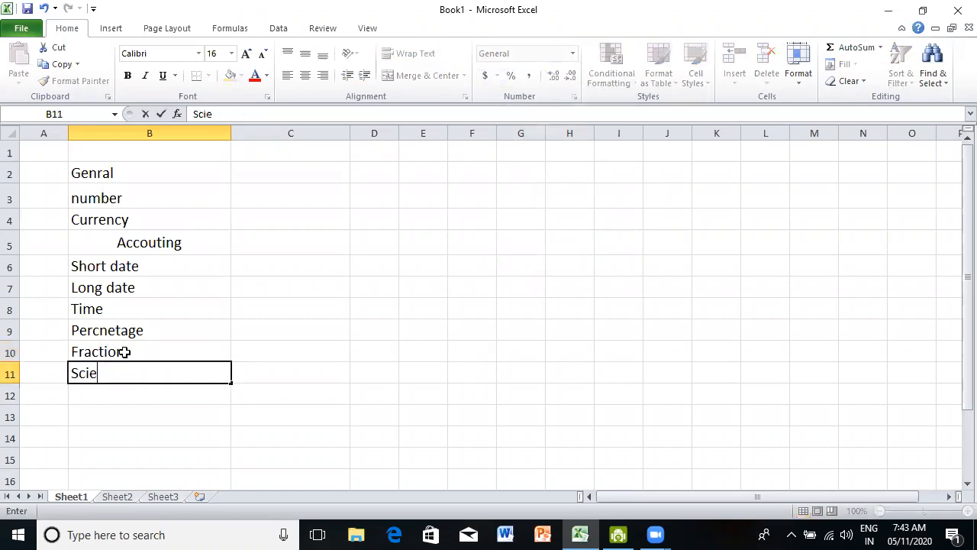
type("ntific")
key("Return")
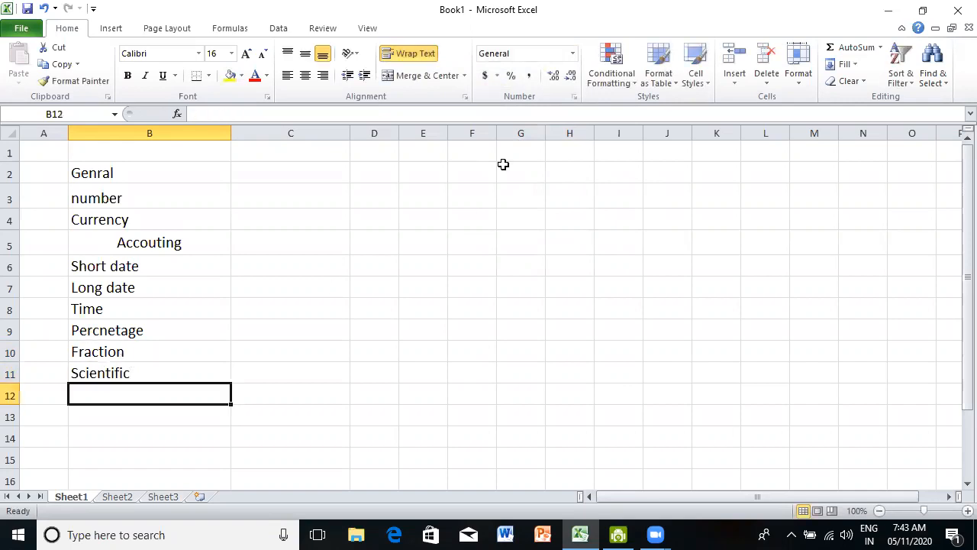
- Look up the last format in the number format list and enter the label "Text" in cell B12
left_click(571, 55)
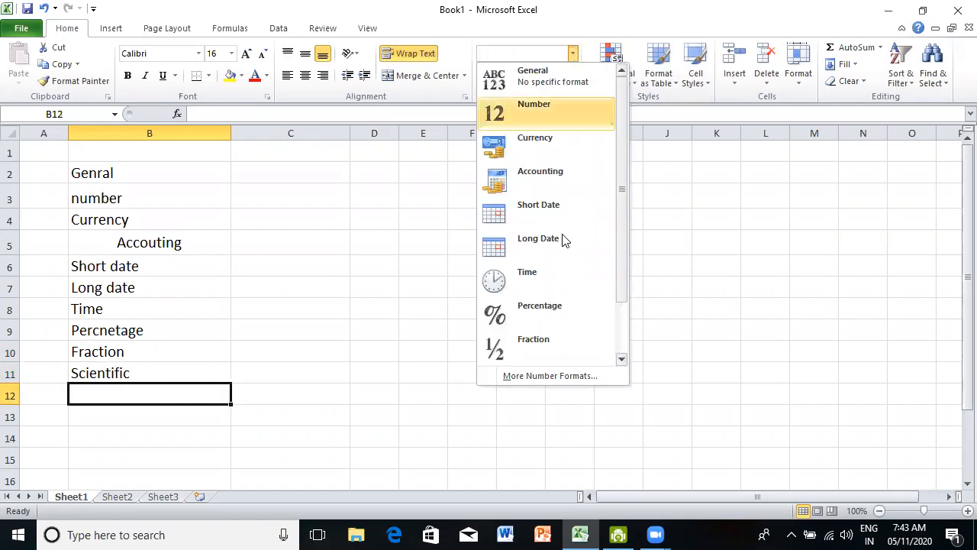
scroll(563, 252, "down", 1)
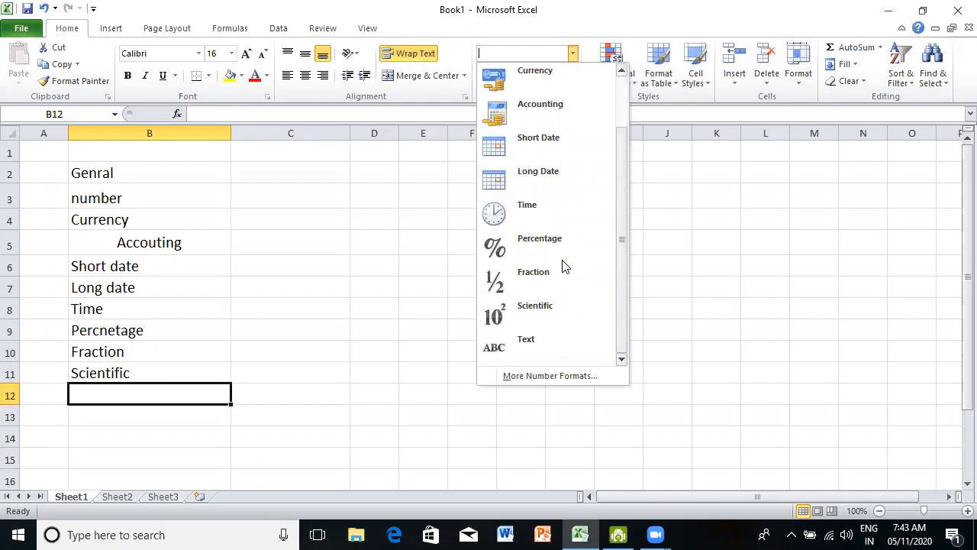
left_click(177, 397)
type("Text")
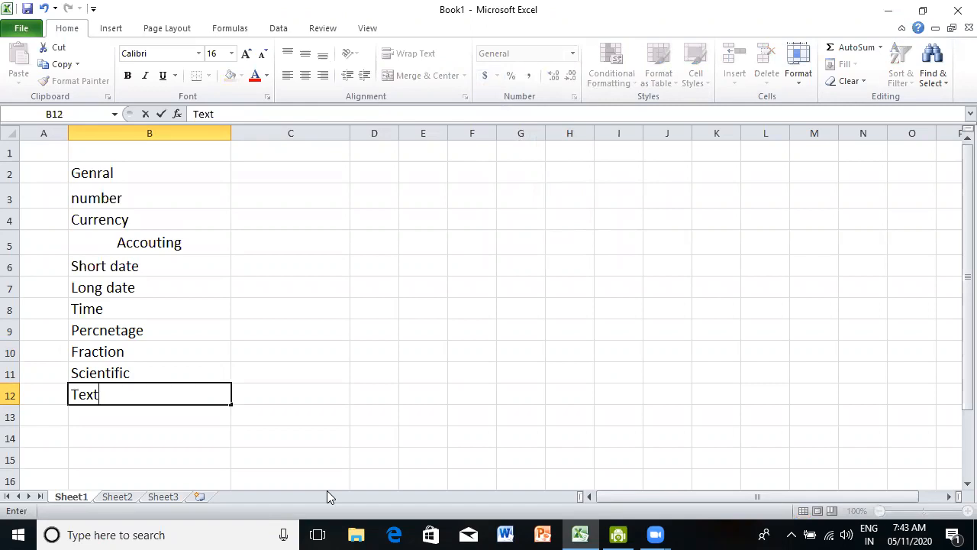
key("Return")
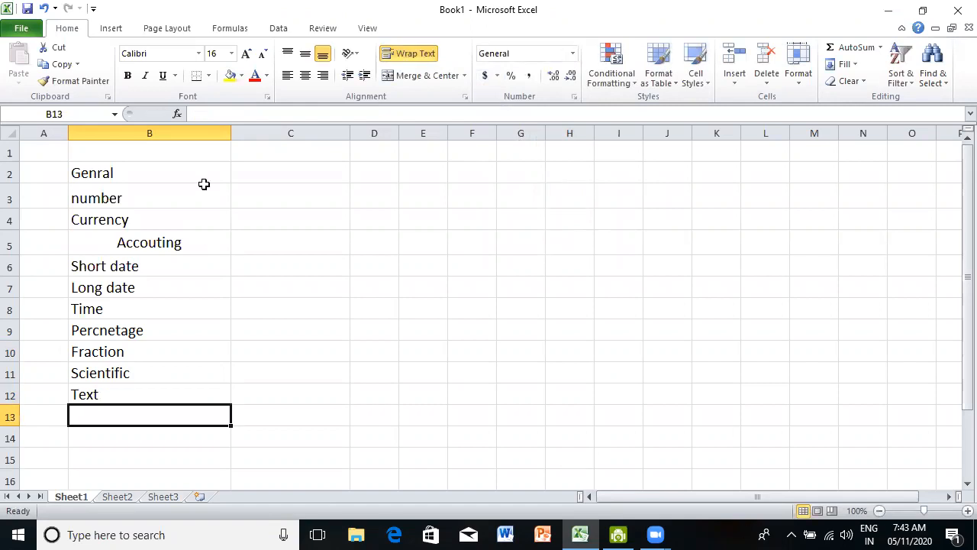
- Align the labels in B2:B12 to the middle and left, and narrow column B to fit them closely
left_click_drag(203, 176, 189, 394)
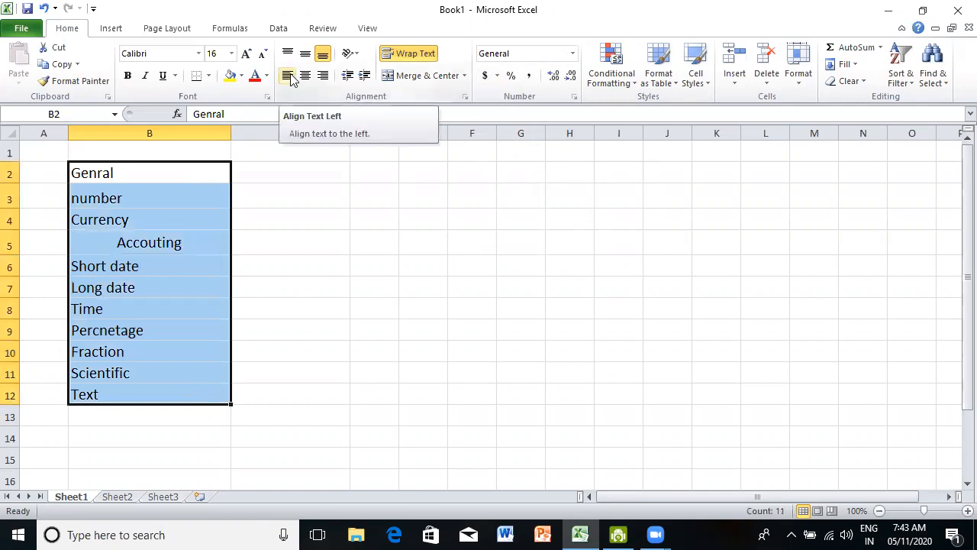
left_click(305, 53)
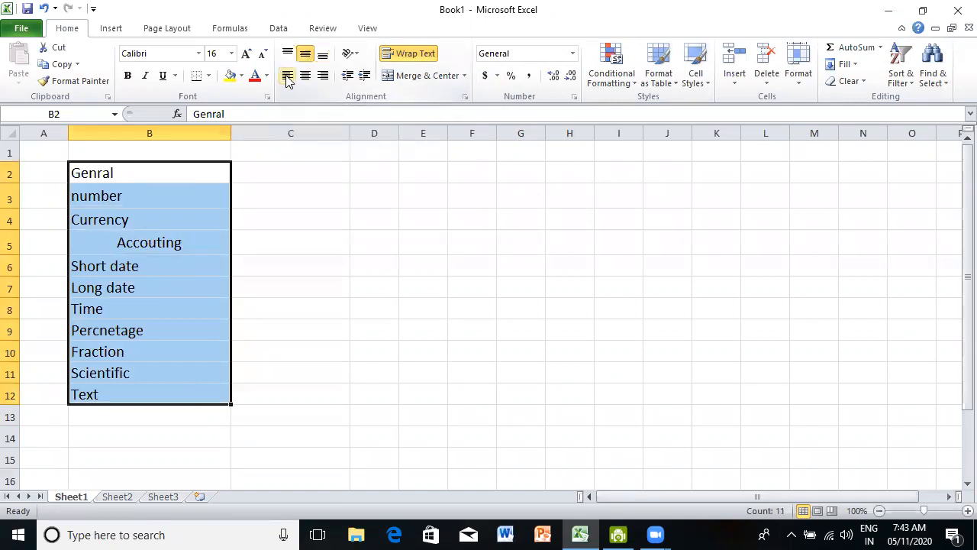
left_click(287, 75)
left_click(453, 269)
left_click_drag(227, 129, 178, 146)
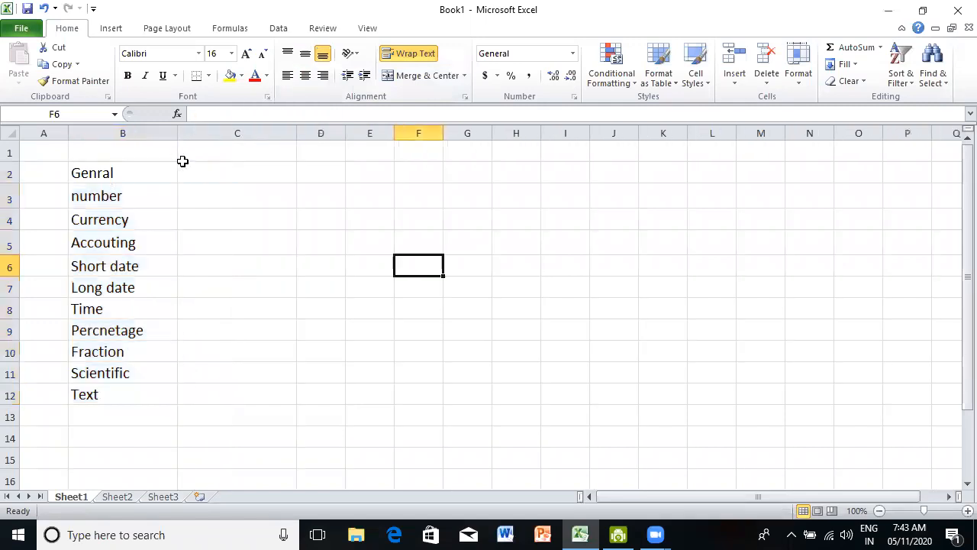
left_click(222, 173)
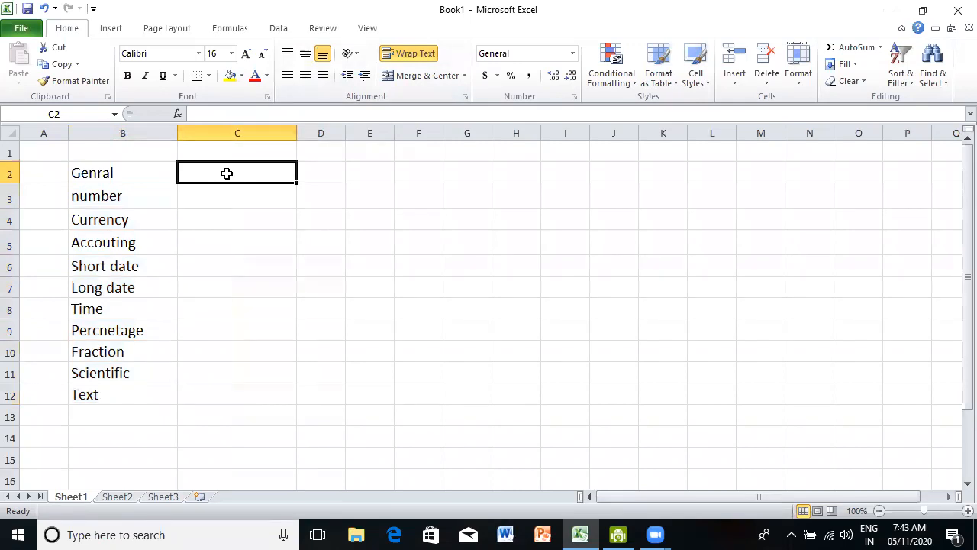
type("k")
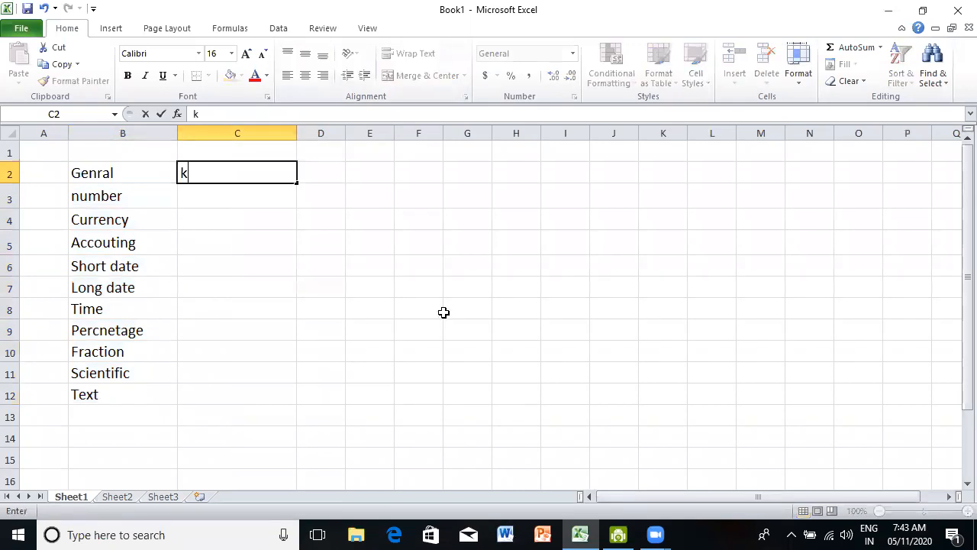
type("y;f;kkljf")
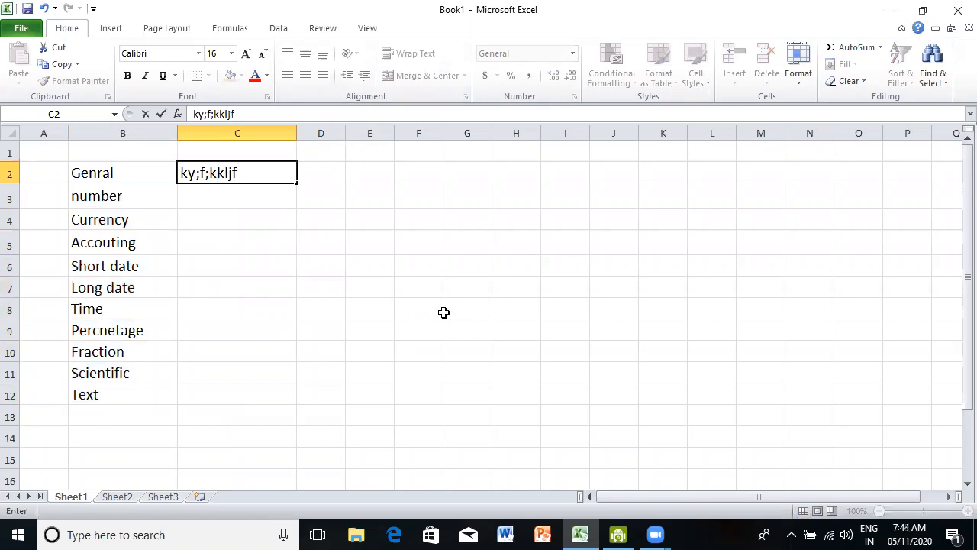
type(" 764")
key("BackSpace")
key("BackSpace")
key("BackSpace")
key("BackSpace")
key("BackSpace")
key("BackSpace")
key("BackSpace")
key("BackSpace")
key("BackSpace")
key("BackSpace")
key("BackSpace")
key("BackSpace")
key("BackSpace")
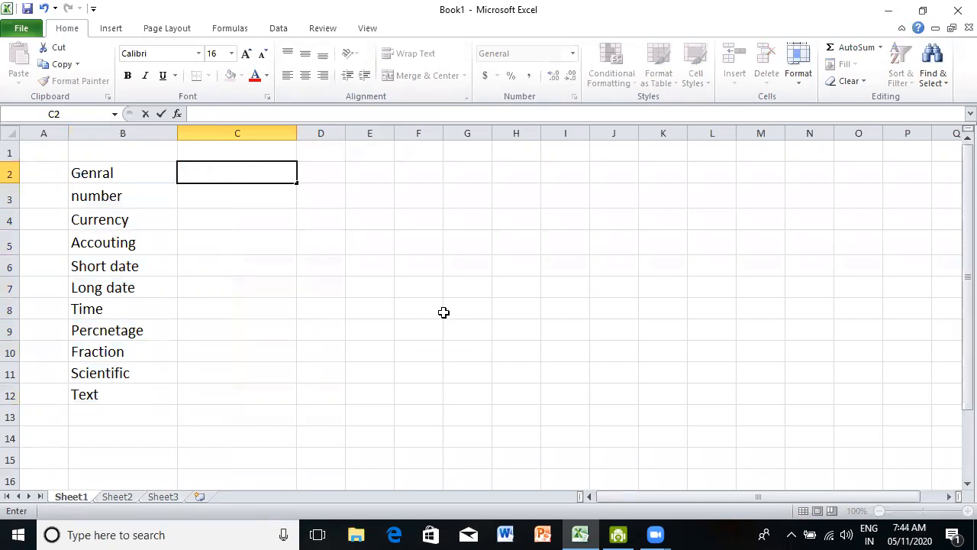
- Enter the sample number 76457676 in cell C2 beside the "Genral" label
type("76457676")
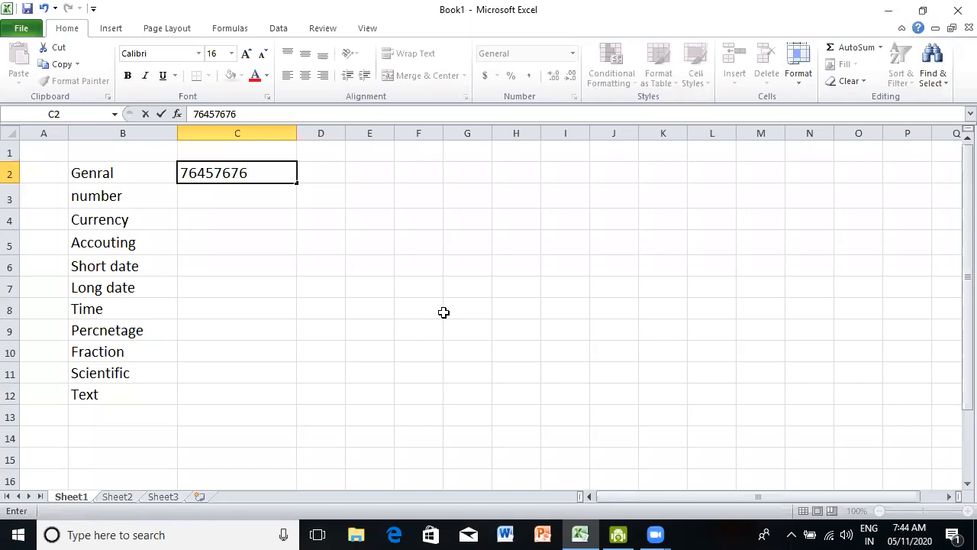
key("Return")
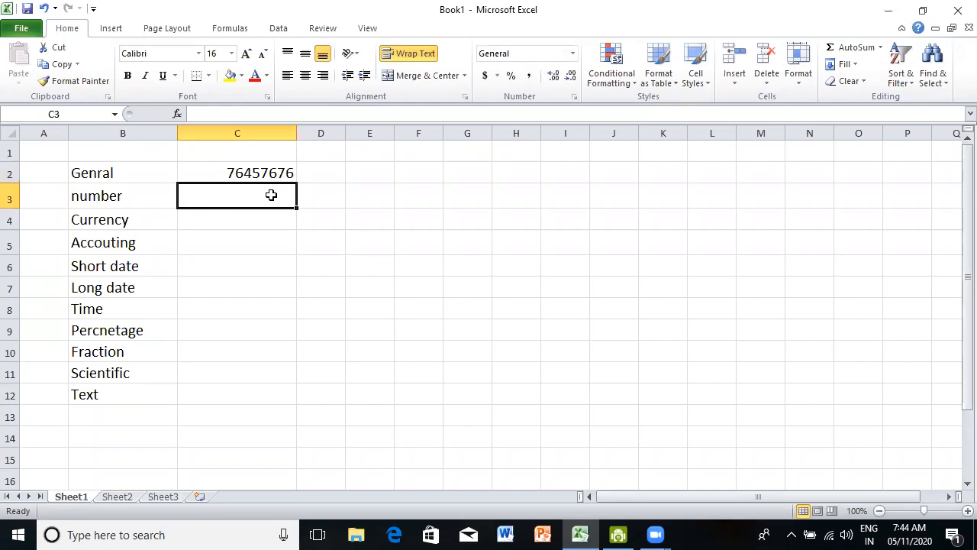
- Widen column D and enter the sample text "kjhgjjhk" in cell D2 on the "Genral" row
left_click(328, 171)
left_click_drag(351, 141, 387, 138)
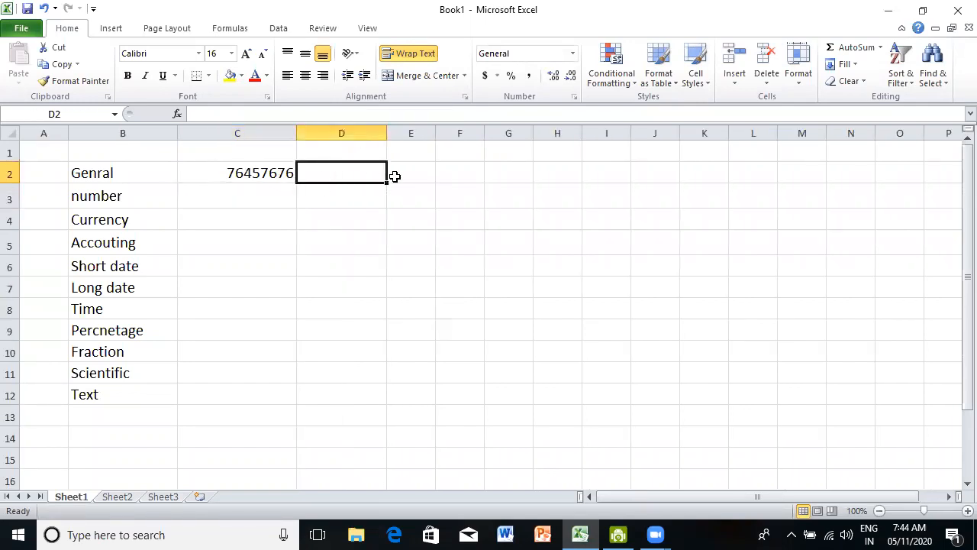
type("kjhgjjhk")
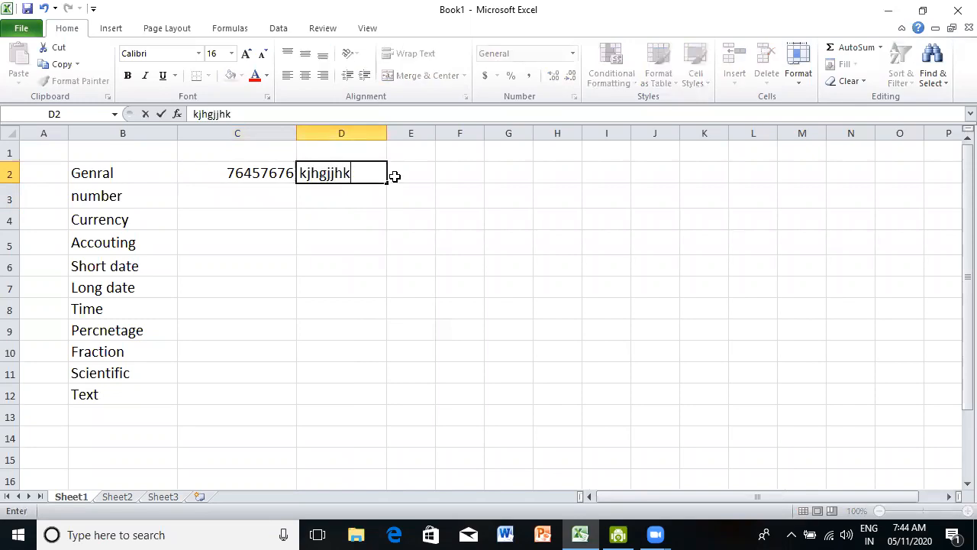
left_click(420, 175)
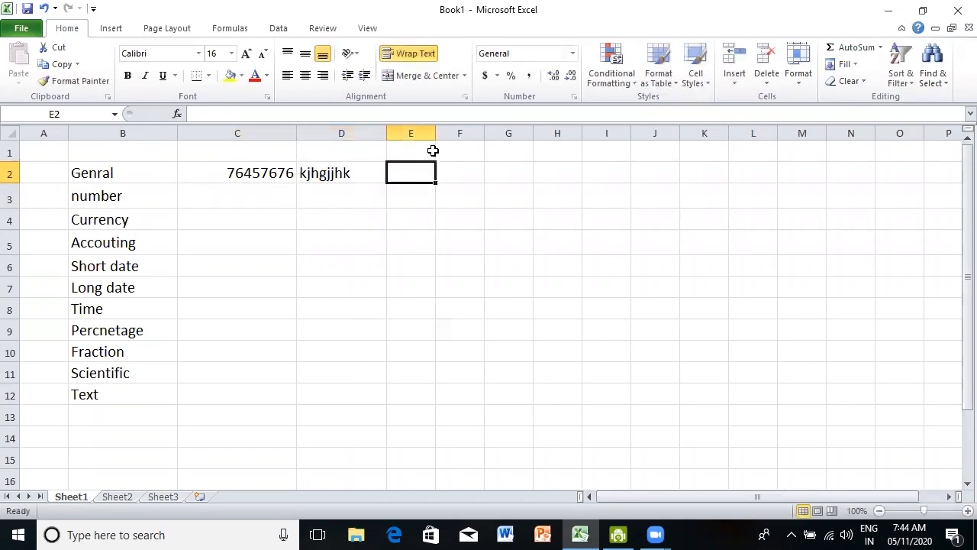
- Widen column E and enter the sample date 6/05/2009 in cell E2 on the "Genral" row
left_click_drag(432, 133, 476, 135)
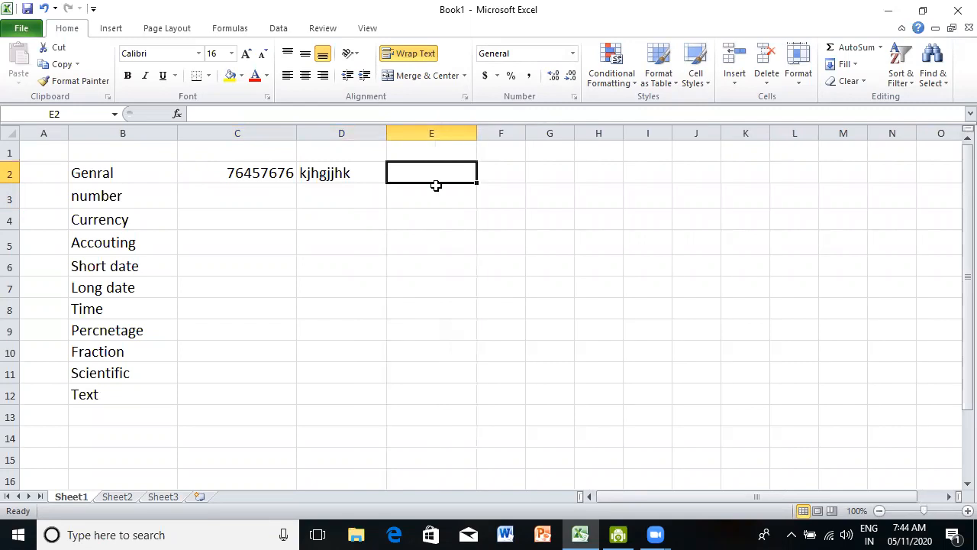
type("6")
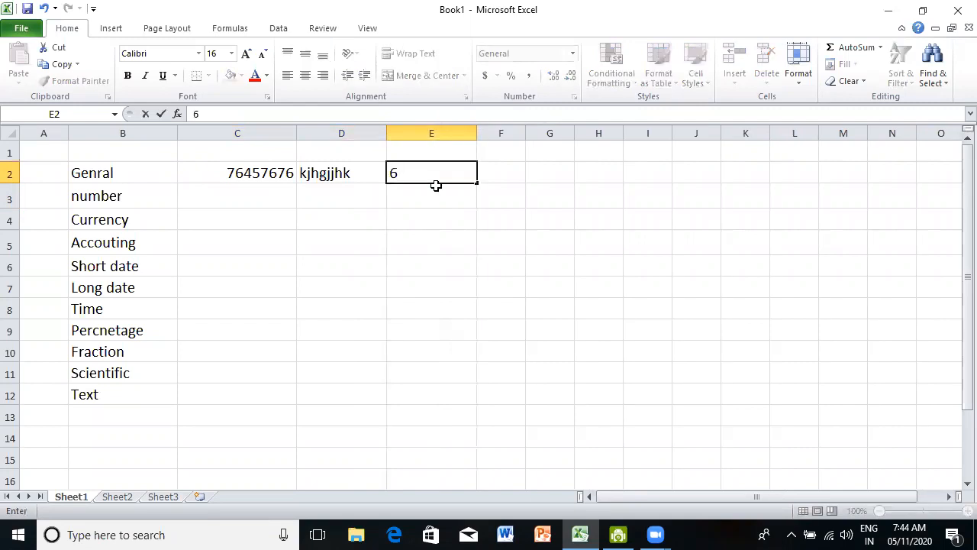
type("/05/3")
key("BackSpace")
type("2")
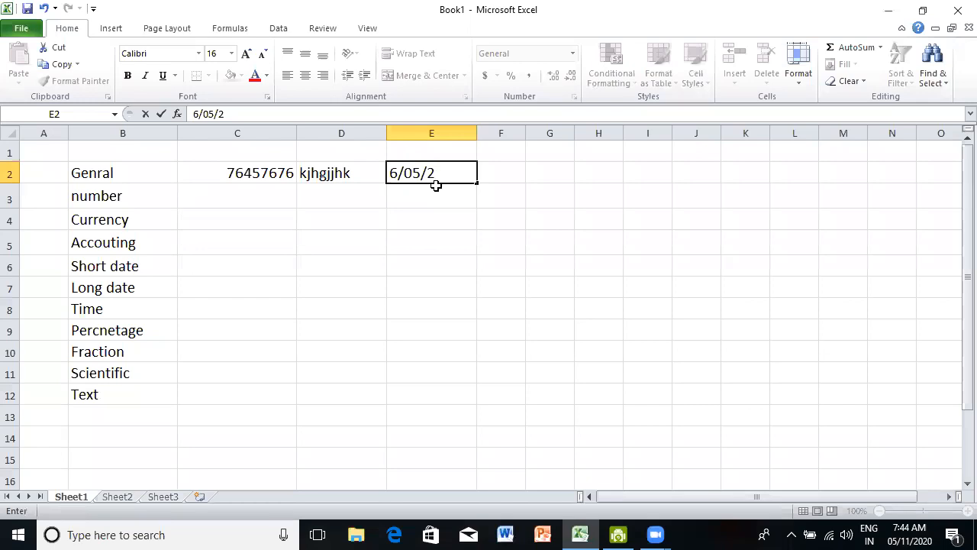
type("009")
key("Return")
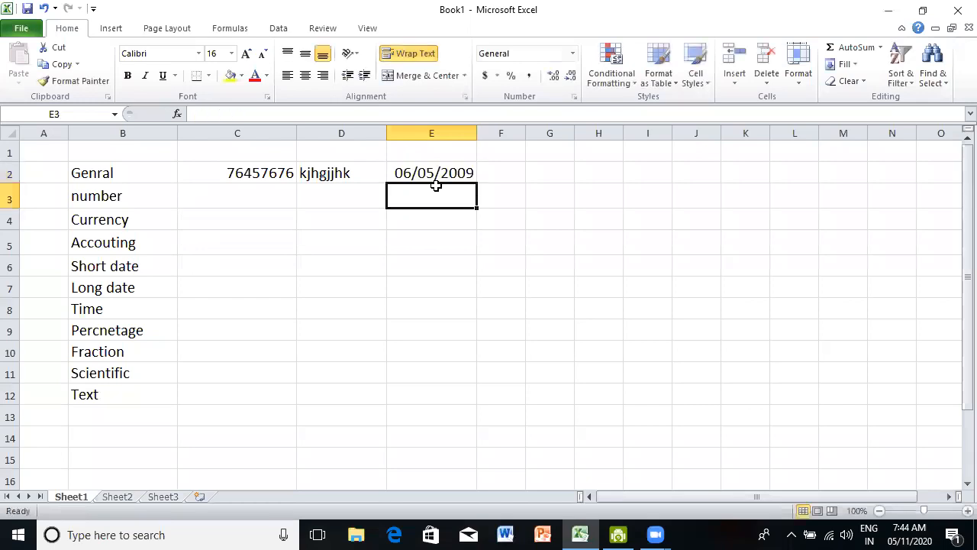
- Check the number formats of the date, text and number samples on the "Genral" row
left_click(442, 177)
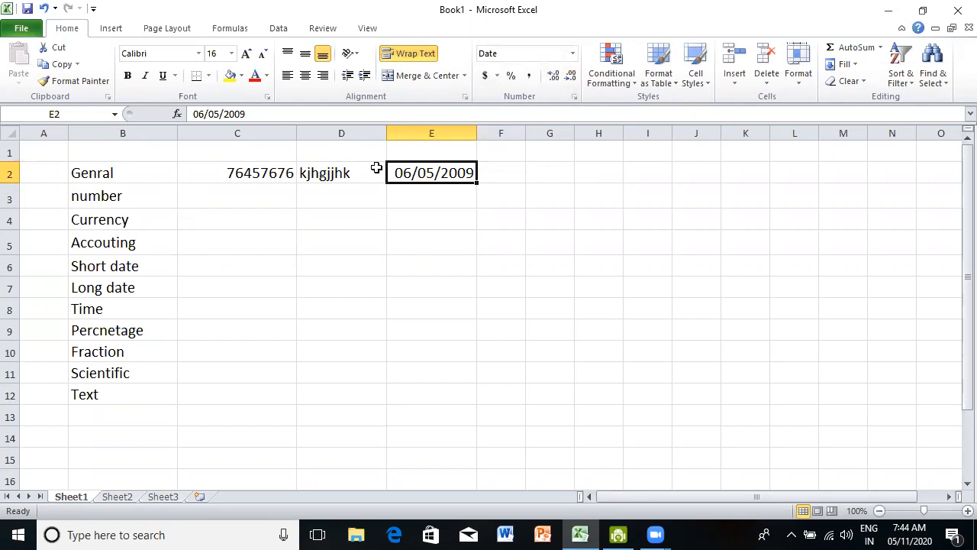
left_click(327, 174)
left_click(250, 172)
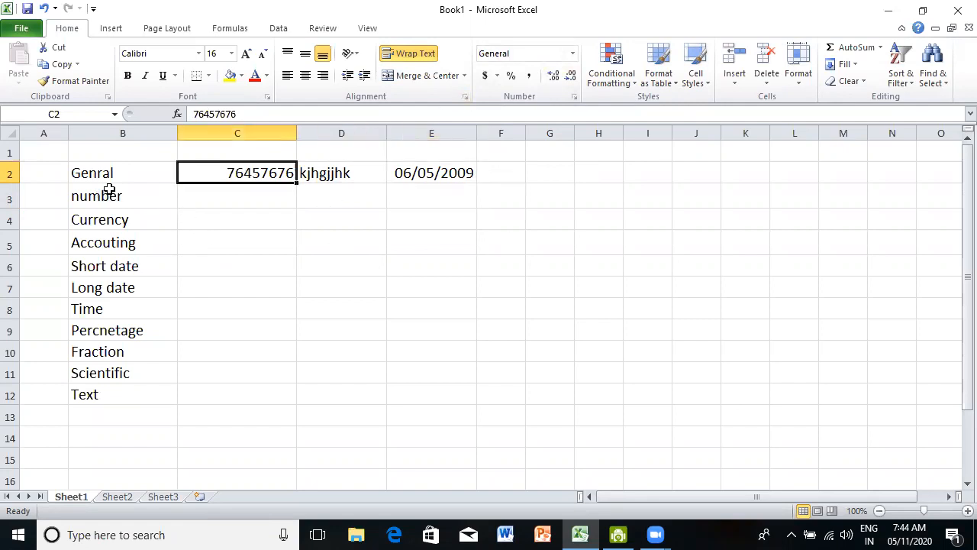
left_click_drag(86, 169, 437, 174)
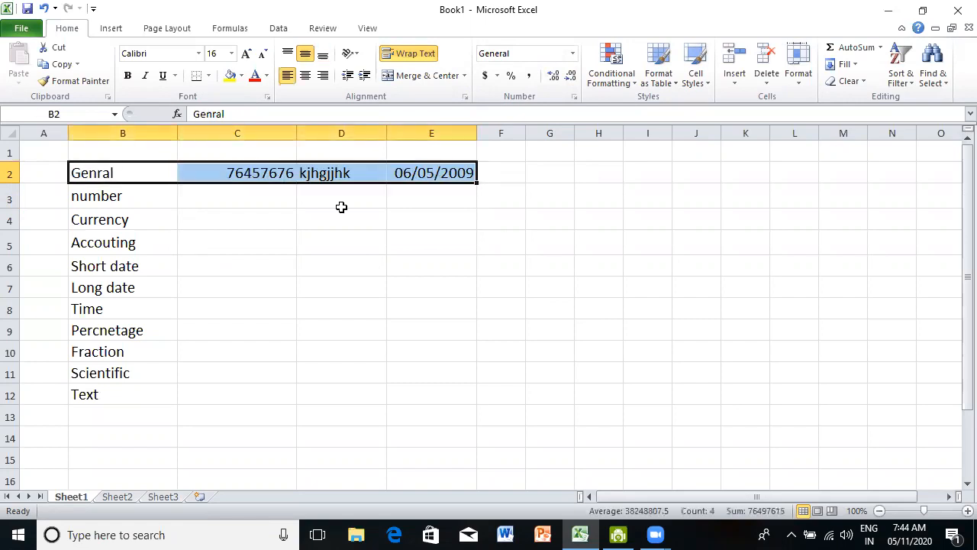
- Enter 765 in cell C3 beside the "number" label and apply the Number format to it
left_click(244, 194)
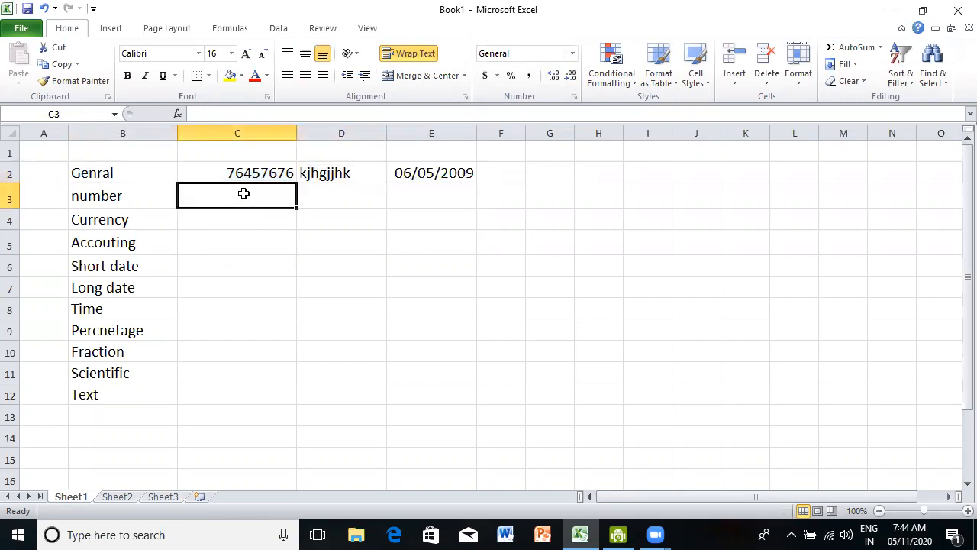
type("765")
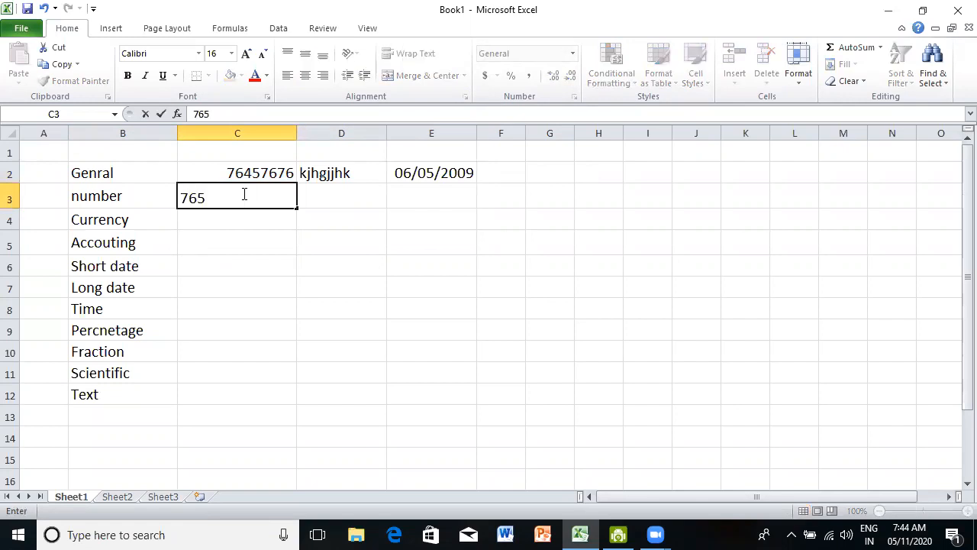
left_click(431, 289)
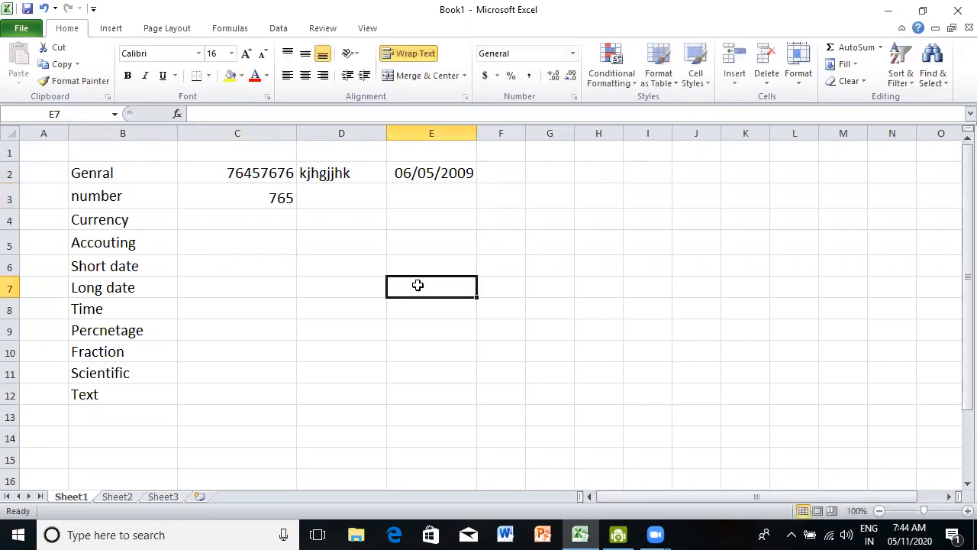
left_click(263, 194)
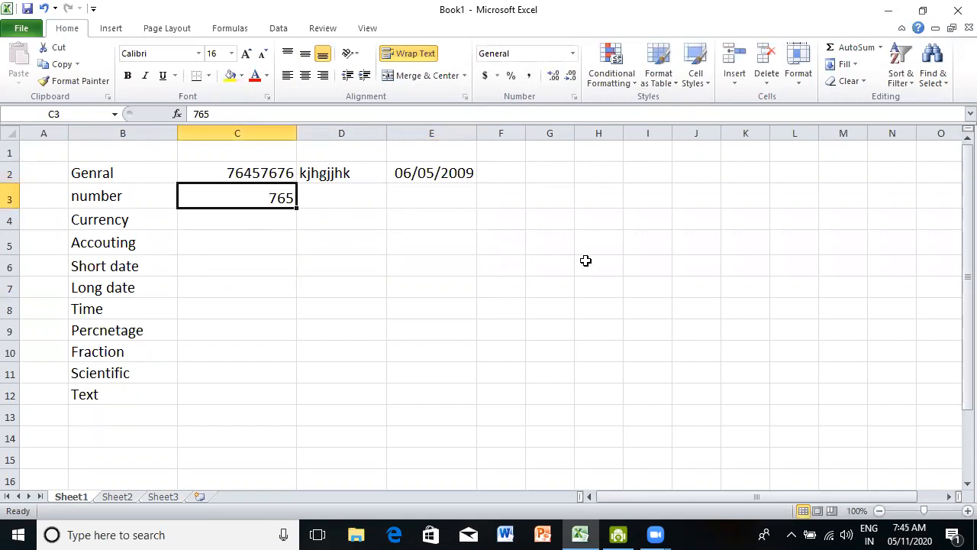
left_click(573, 52)
left_click(545, 115)
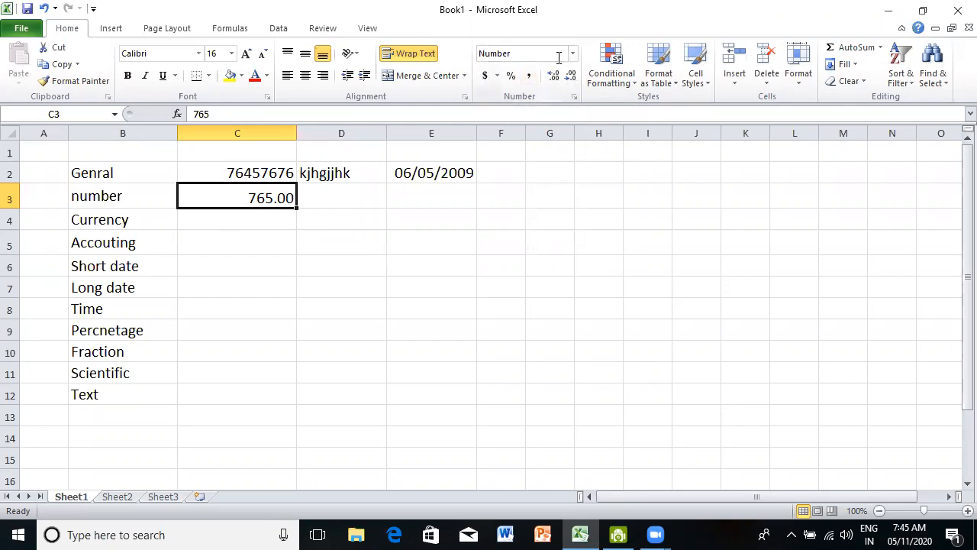
- Enter 75 in cell C4 beside the "Currency" label and apply the Currency format to it
left_click(264, 221)
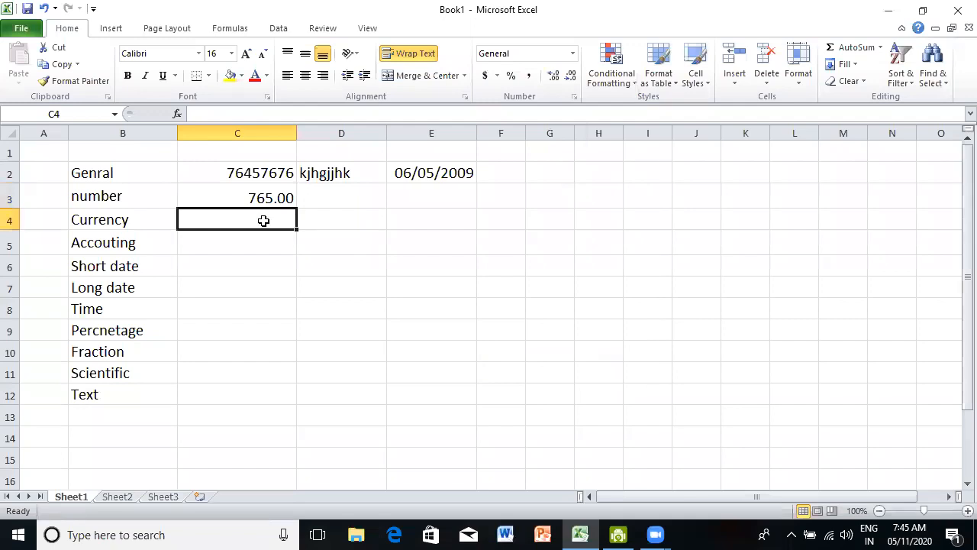
type("75")
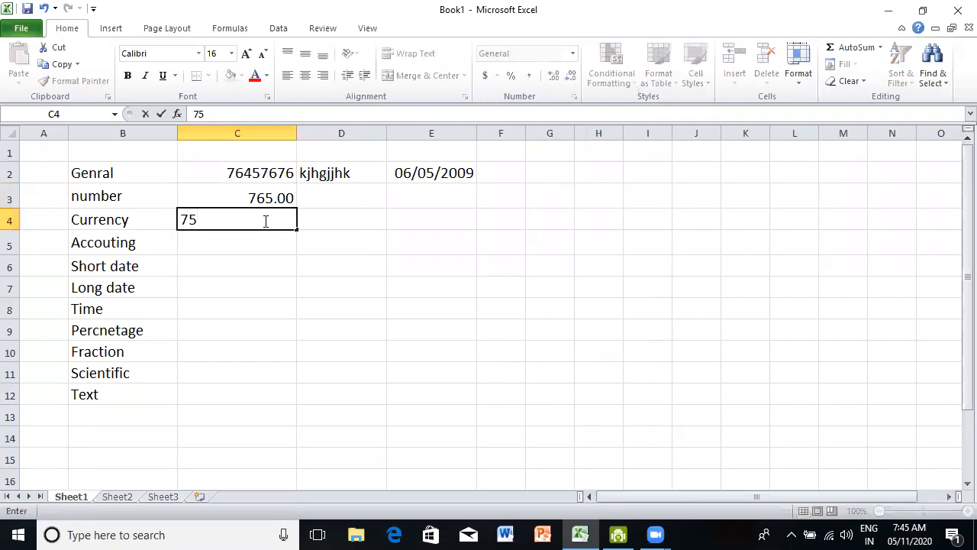
key("Return")
left_click(263, 220)
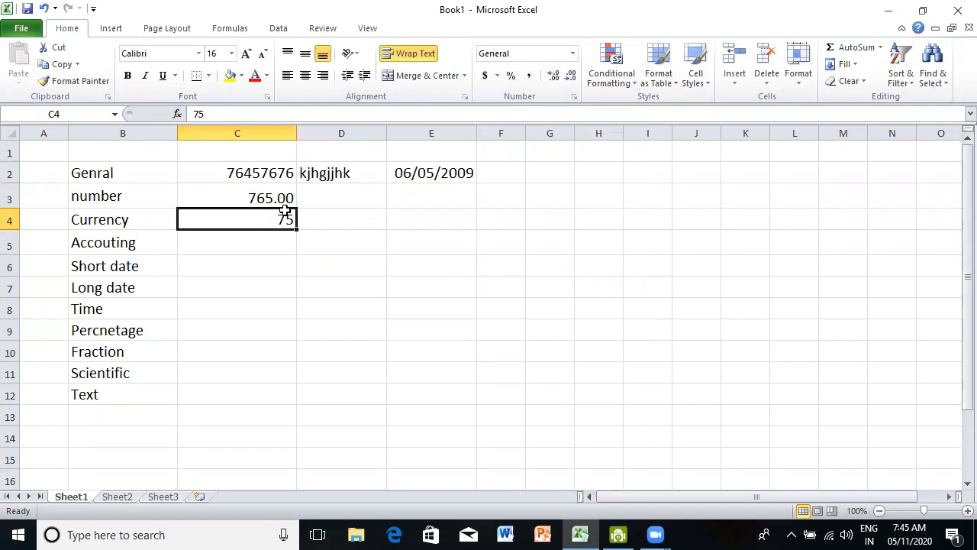
left_click(574, 55)
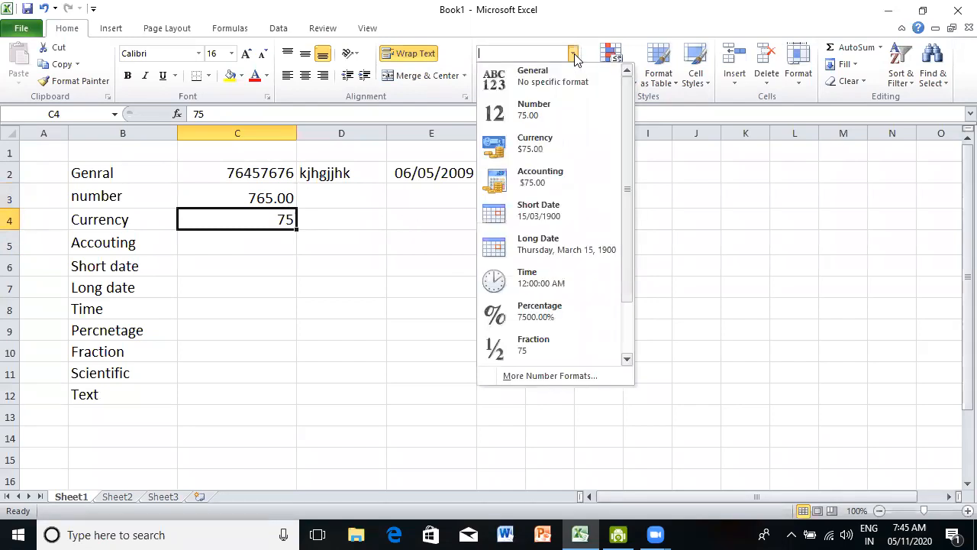
left_click(528, 146)
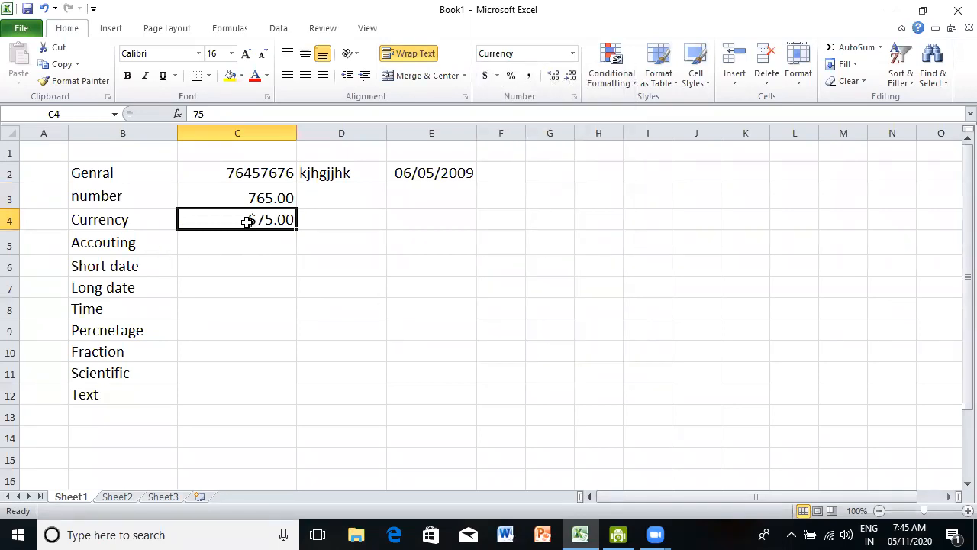
- Browse the currency symbols offered for the Accounting format of cell C4, then leave the dialog without applying one
left_click(496, 75)
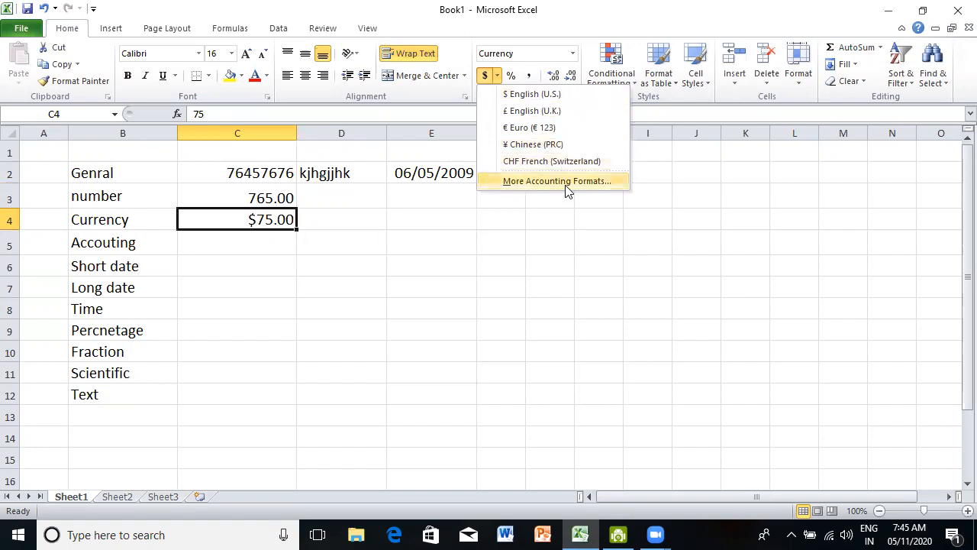
left_click(590, 181)
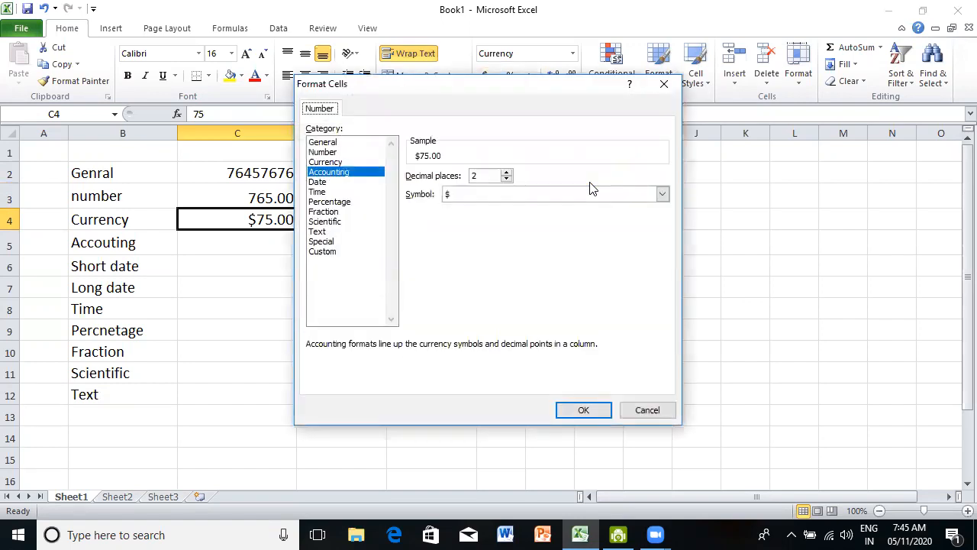
left_click(663, 194)
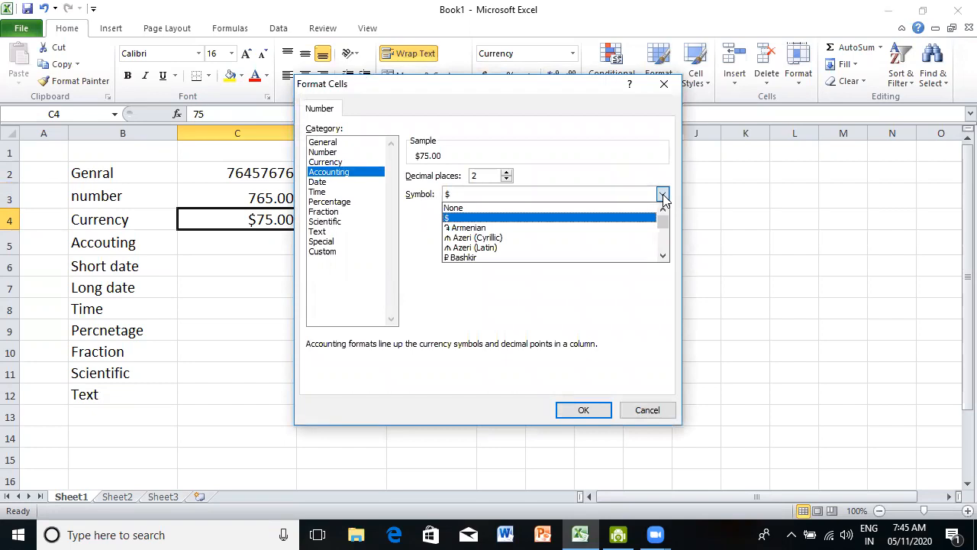
left_click(663, 256)
left_click(664, 257)
left_click(663, 256)
left_click(664, 257)
left_click(663, 256)
left_click(664, 256)
left_click(663, 257)
left_click(664, 256)
left_click(664, 256)
left_click(664, 257)
left_click(663, 257)
left_click(664, 257)
left_click(664, 256)
left_click(664, 257)
left_click(663, 256)
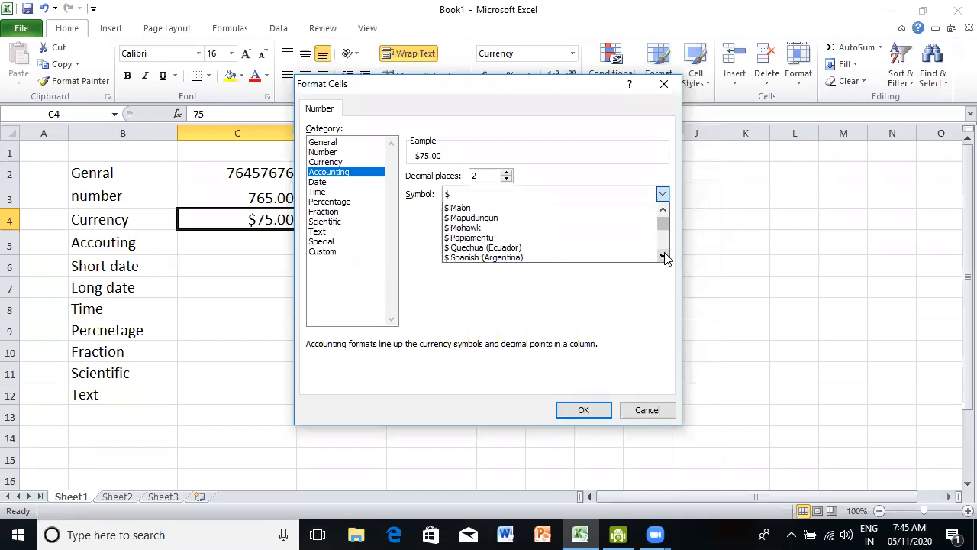
left_click(663, 257)
left_click(663, 257)
left_click(663, 257)
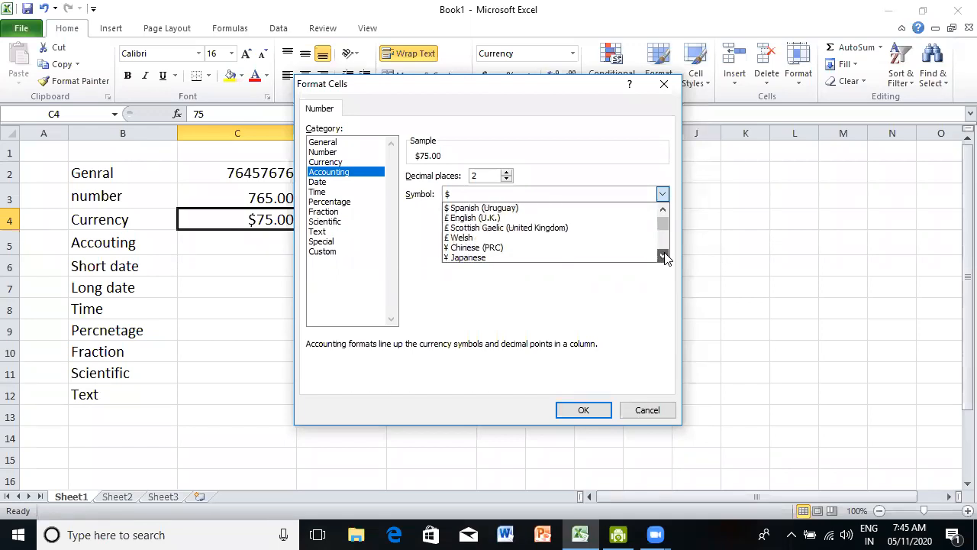
left_click(663, 256)
left_click(662, 257)
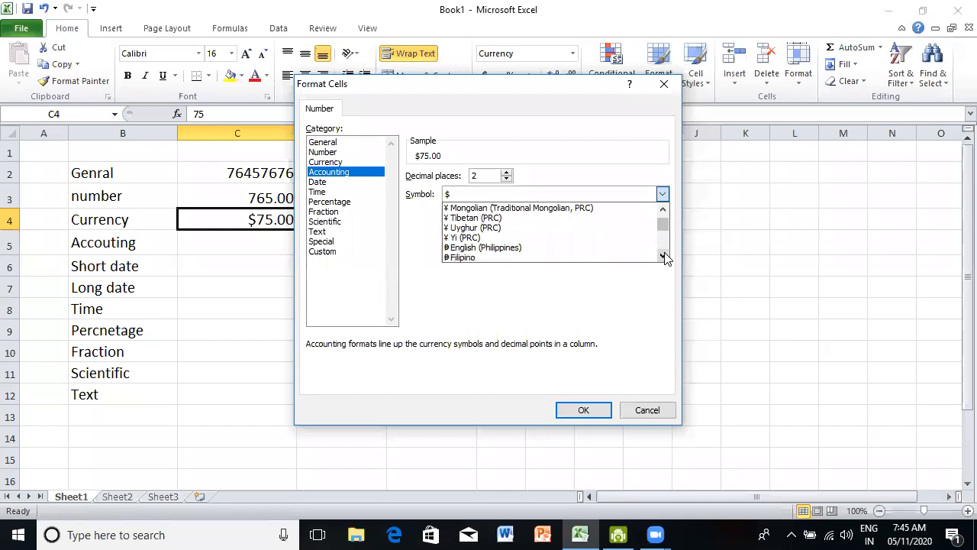
left_click(663, 257)
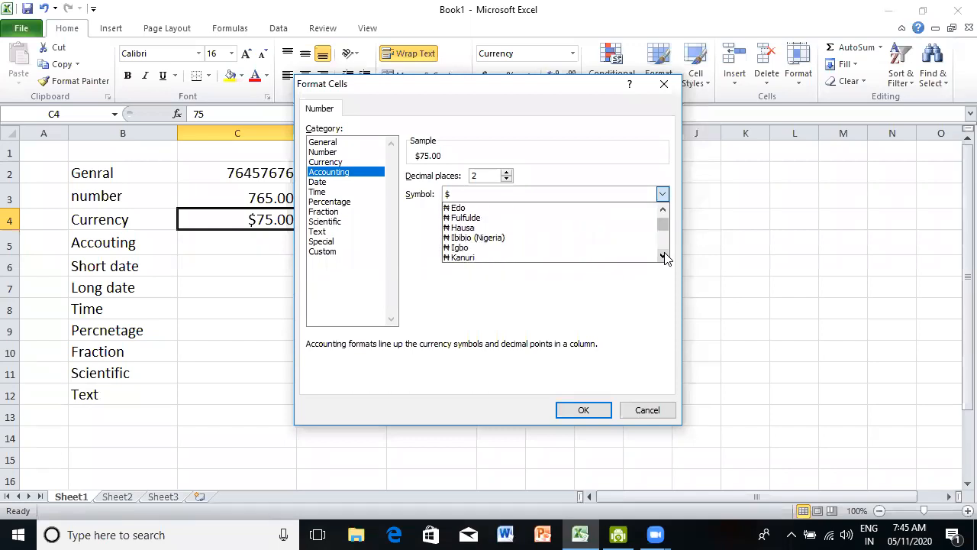
left_click(663, 256)
left_click(663, 256)
left_click(663, 256)
left_click(663, 256)
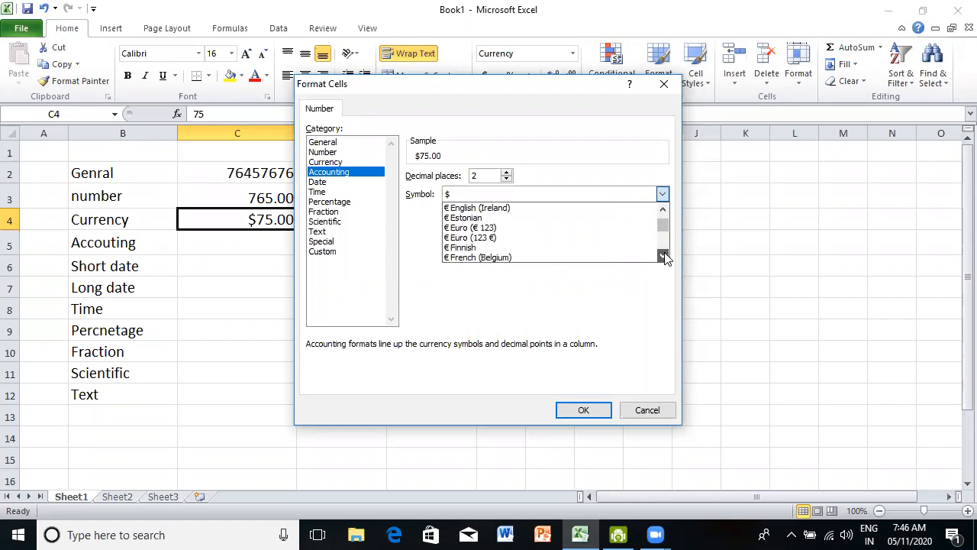
left_click(663, 257)
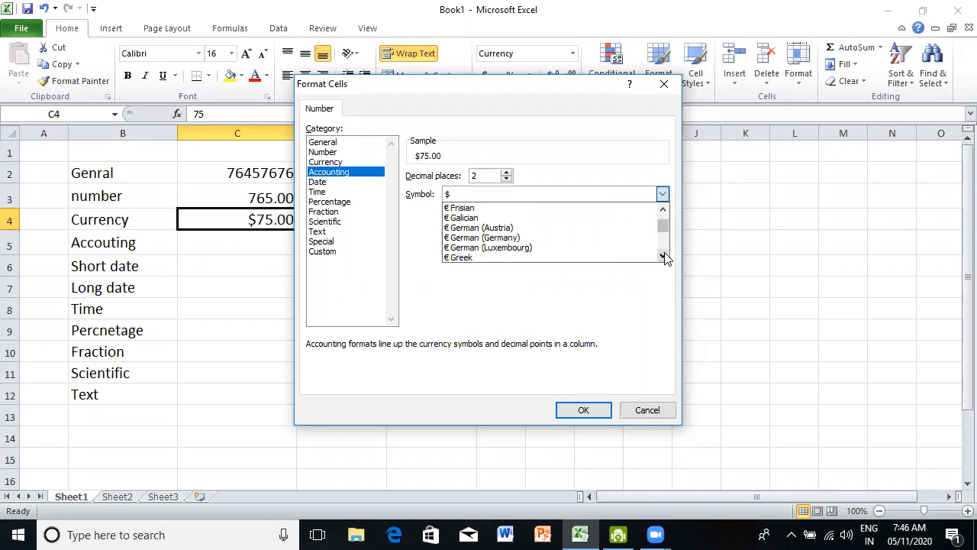
left_click(663, 257)
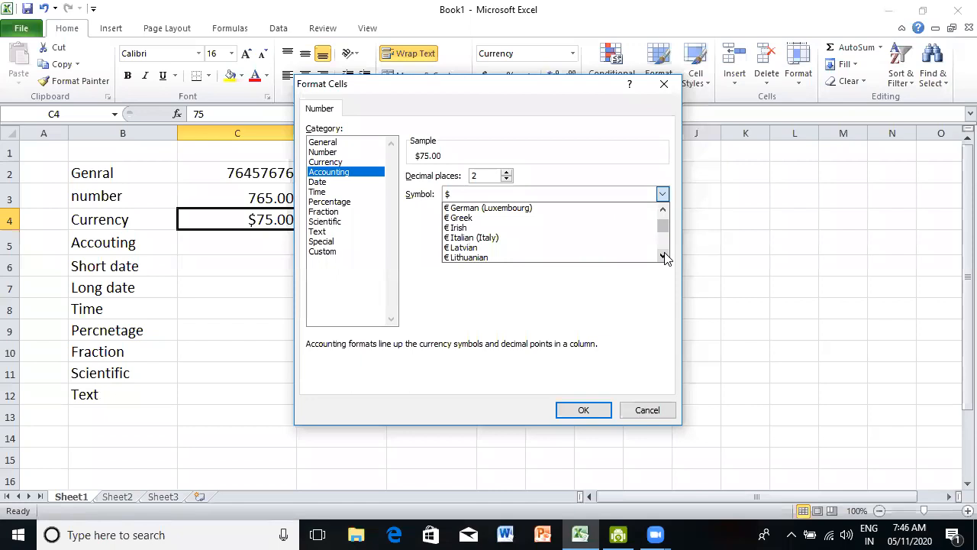
left_click(663, 257)
left_click(663, 256)
left_click(662, 257)
left_click(663, 257)
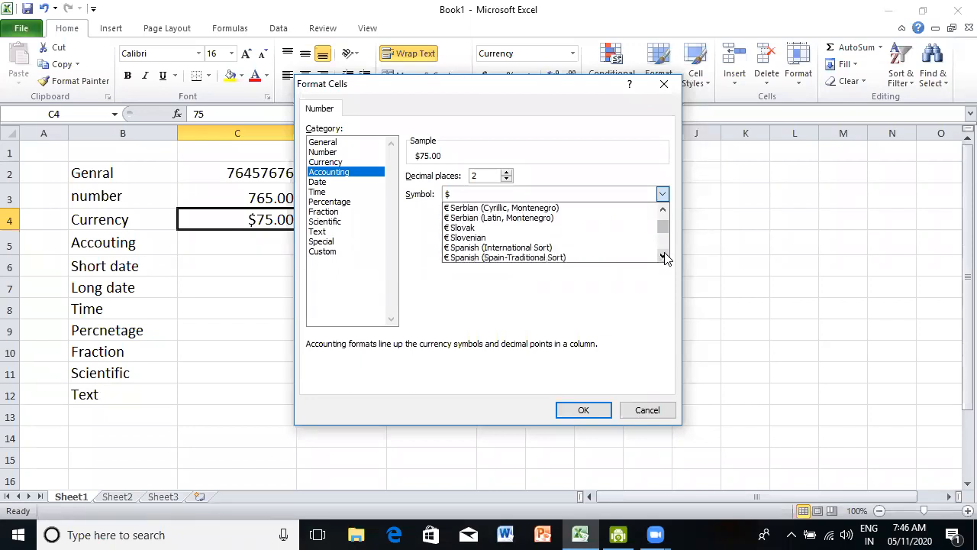
left_click(663, 257)
left_click(662, 257)
left_click(663, 257)
left_click(663, 256)
left_click(663, 257)
left_click(663, 257)
left_click(663, 257)
left_click(663, 256)
left_click(662, 257)
left_click(663, 257)
left_click(663, 257)
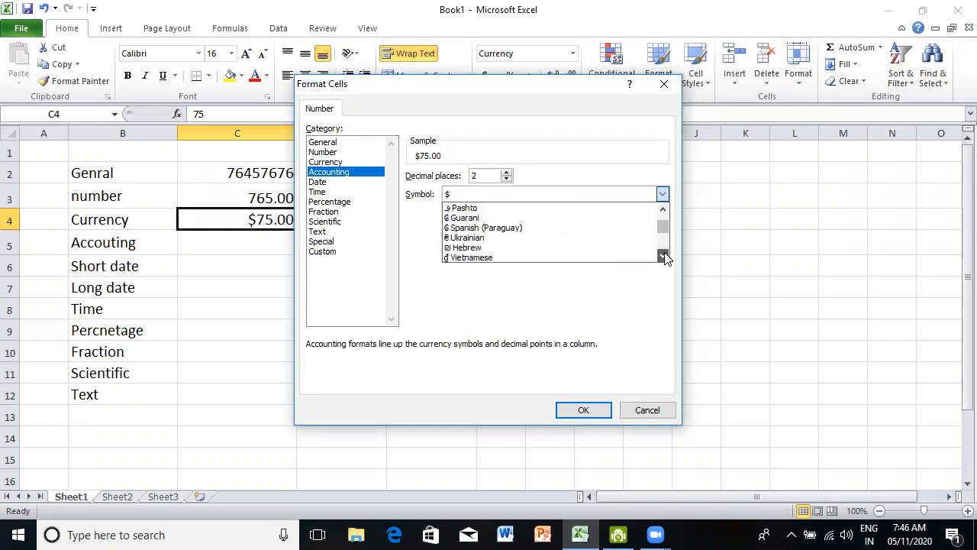
left_click(663, 256)
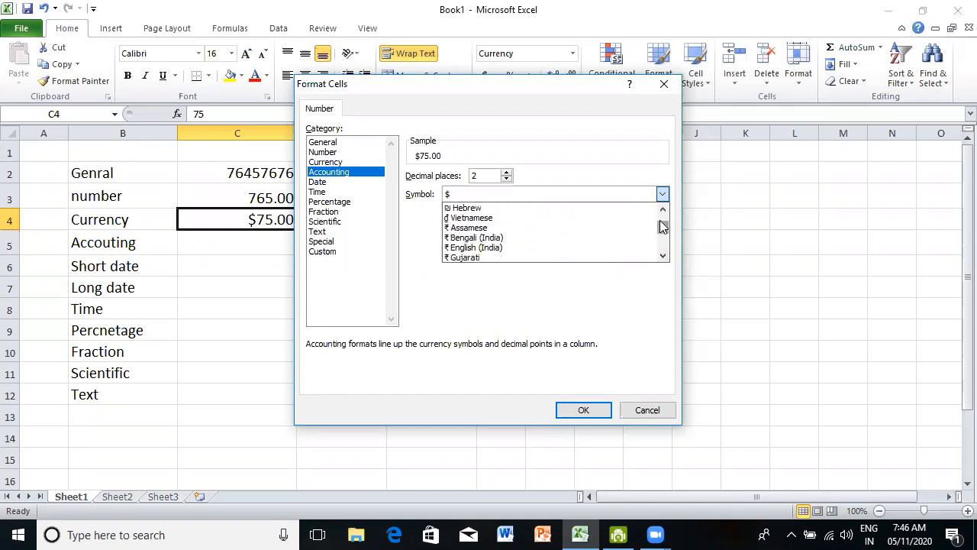
left_click_drag(664, 225, 672, 234)
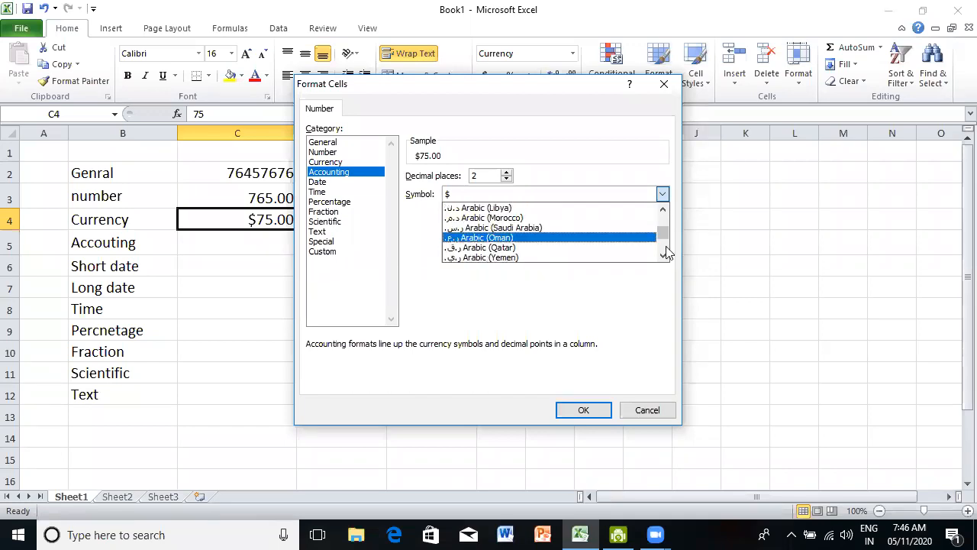
left_click(663, 256)
left_click(664, 257)
left_click(663, 256)
left_click(664, 257)
left_click(662, 211)
left_click(663, 210)
left_click(662, 211)
left_click(662, 210)
left_click(662, 211)
left_click(663, 211)
left_click(662, 211)
left_click(662, 211)
left_click(662, 211)
left_click(662, 211)
left_click(662, 211)
left_click(662, 211)
left_click(662, 211)
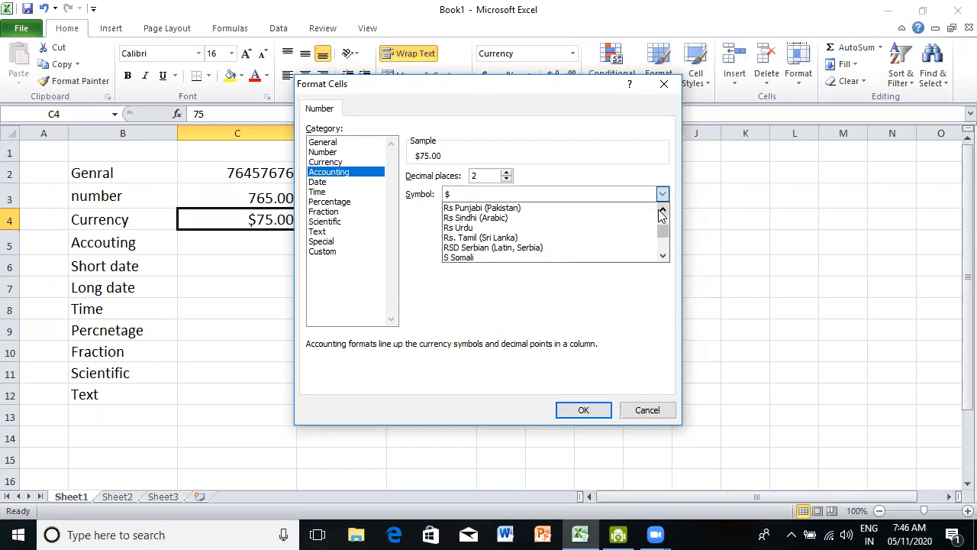
left_click(662, 211)
left_click(662, 212)
left_click(664, 212)
left_click(664, 211)
left_click(663, 212)
left_click(664, 211)
left_click(663, 212)
left_click(664, 212)
left_click(663, 212)
left_click(663, 212)
left_click(663, 212)
left_click(664, 211)
left_click(664, 212)
left_click(664, 211)
left_click(663, 212)
left_click(663, 212)
left_click(664, 212)
left_click(663, 211)
left_click(663, 211)
left_click(664, 211)
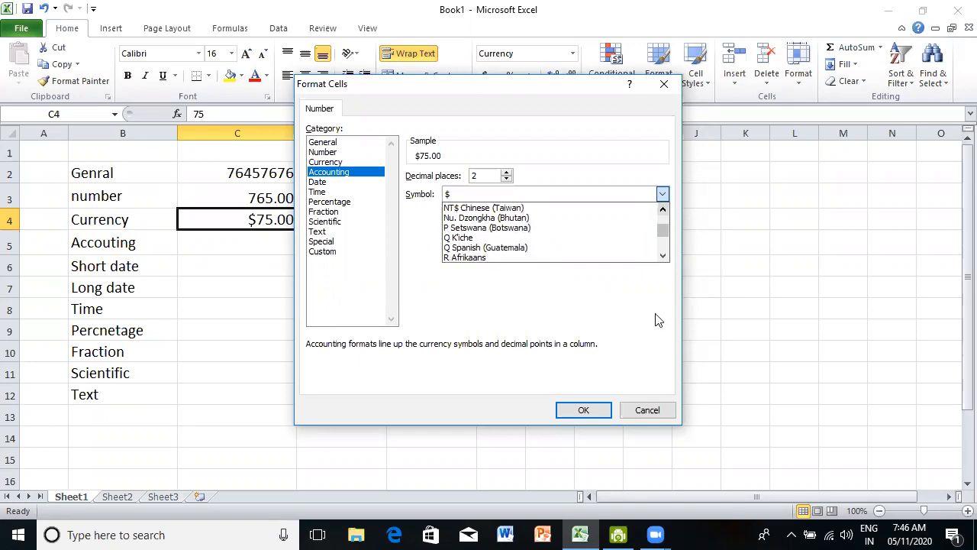
left_click(654, 409)
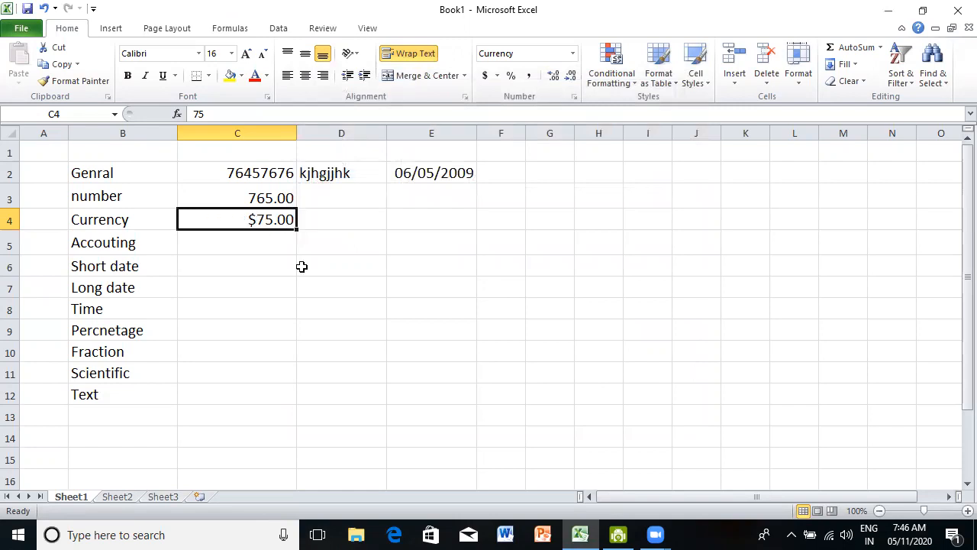
- Enter 75 in cell C5 beside the "Accouting" label, apply the Accounting format, and compare it with the Currency sample
left_click(271, 242)
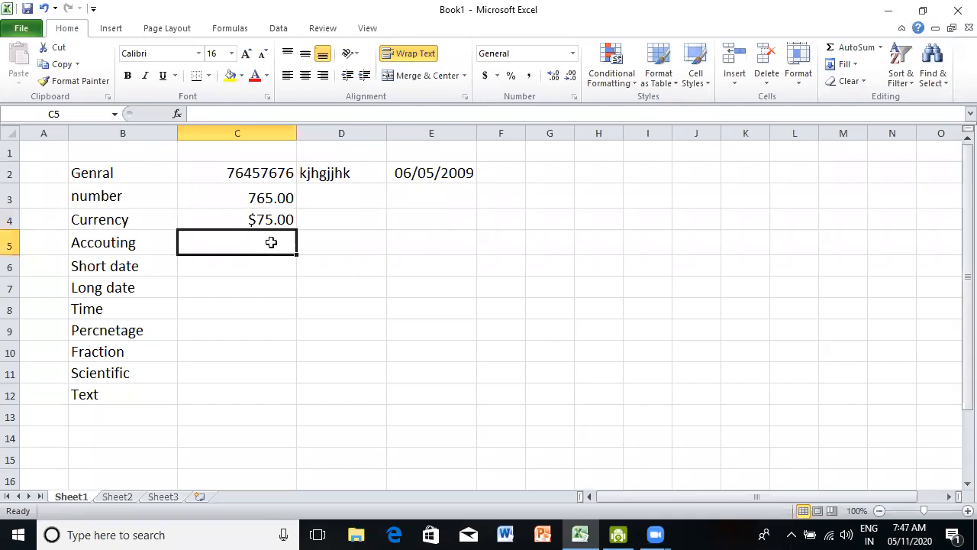
type("75")
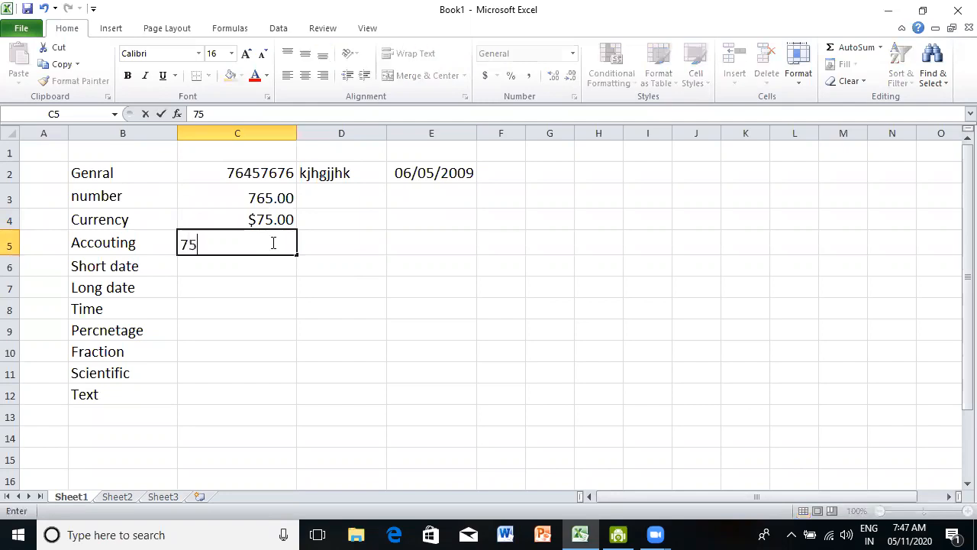
key("Return")
left_click(271, 242)
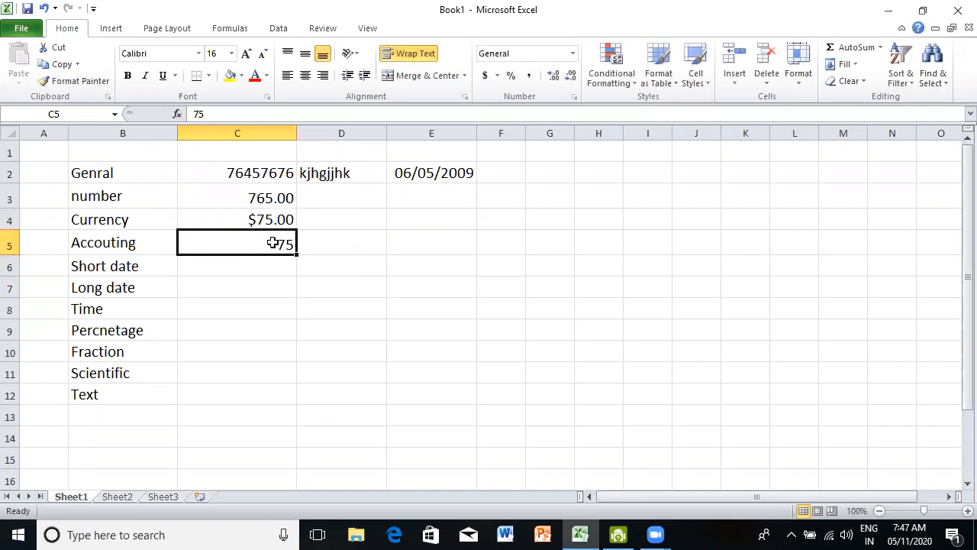
left_click(572, 54)
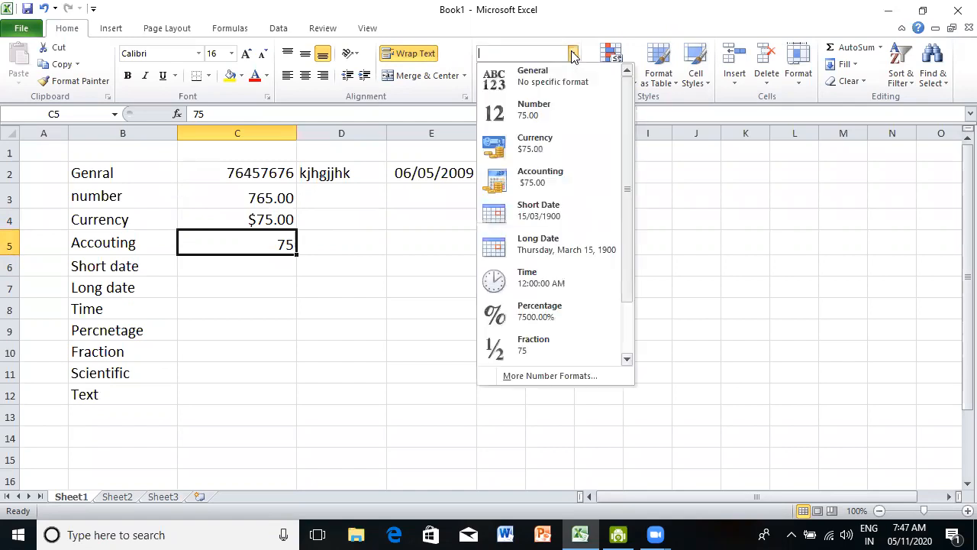
left_click(540, 184)
left_click(266, 300)
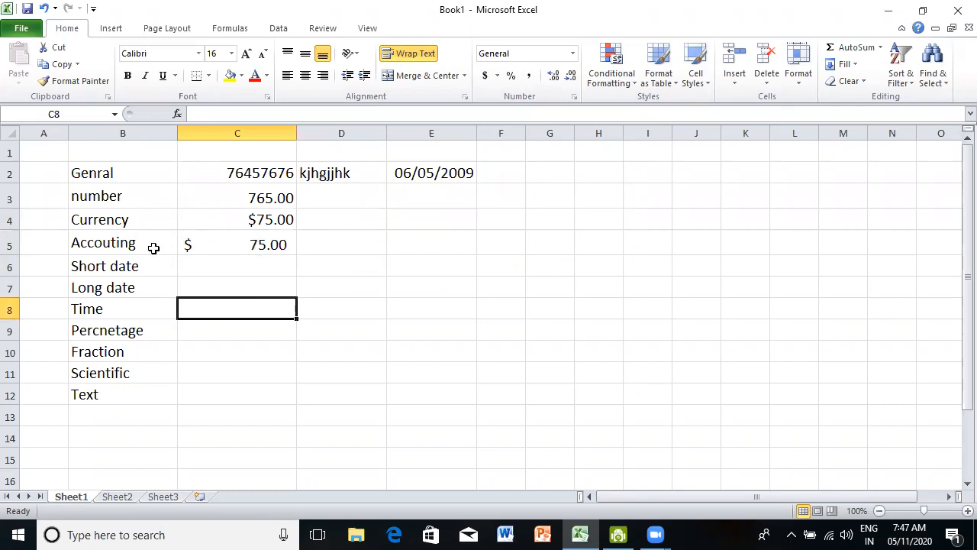
left_click(265, 214)
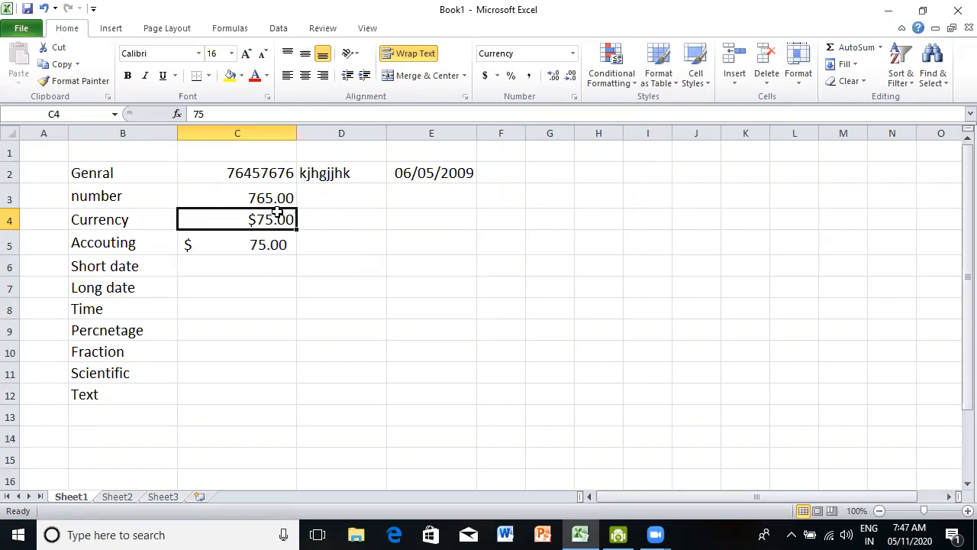
- Enter the date 05-06-2005 in cell C6 beside the "Short date" label and select that cell
left_click(264, 264)
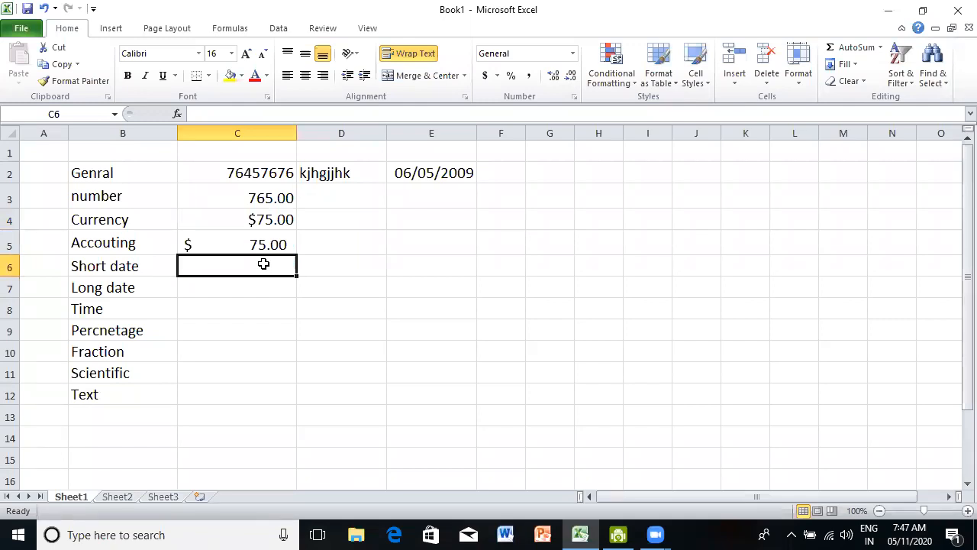
type("05")
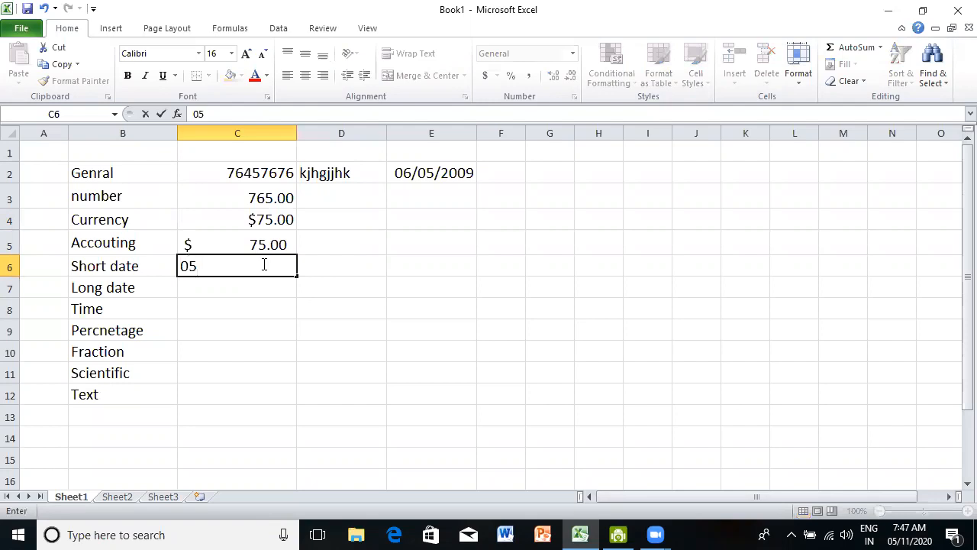
type("-06-")
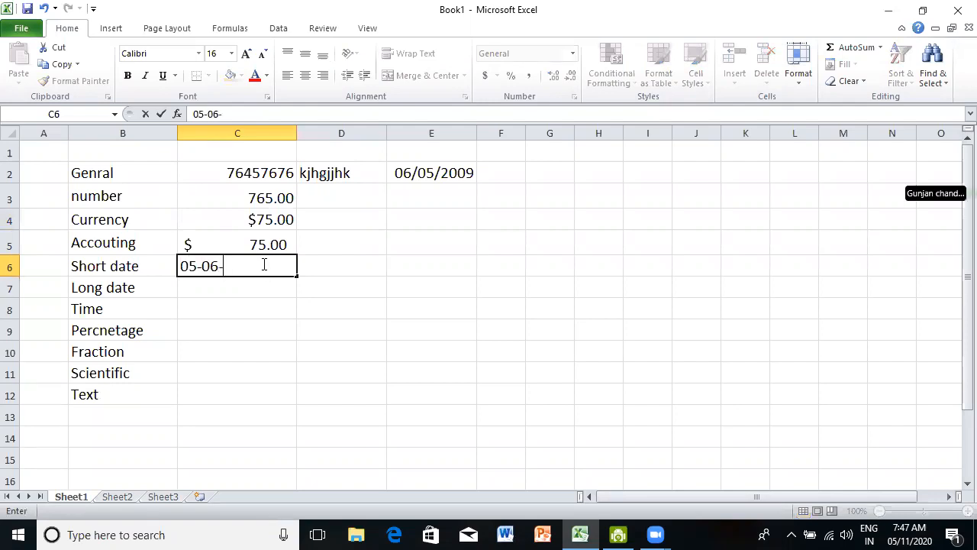
type("200")
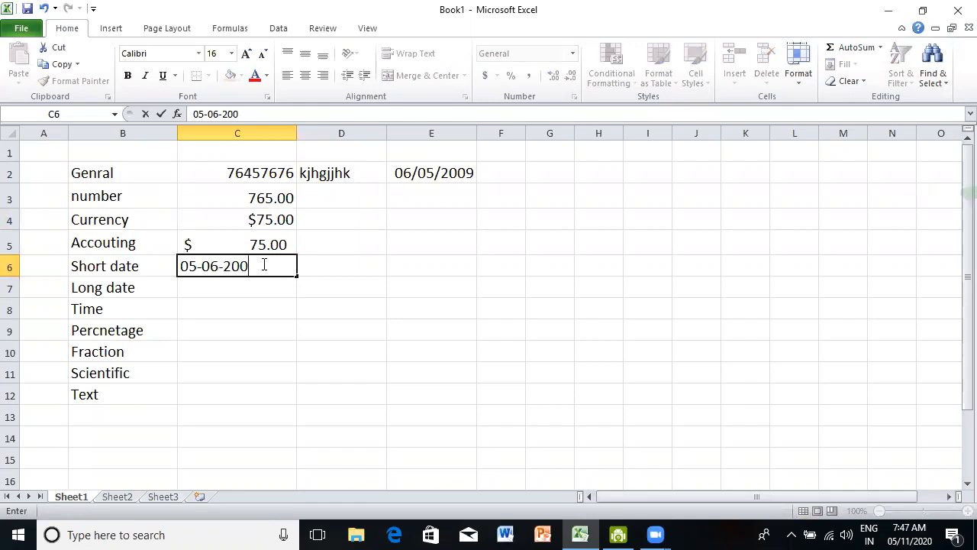
type("5")
key("Return")
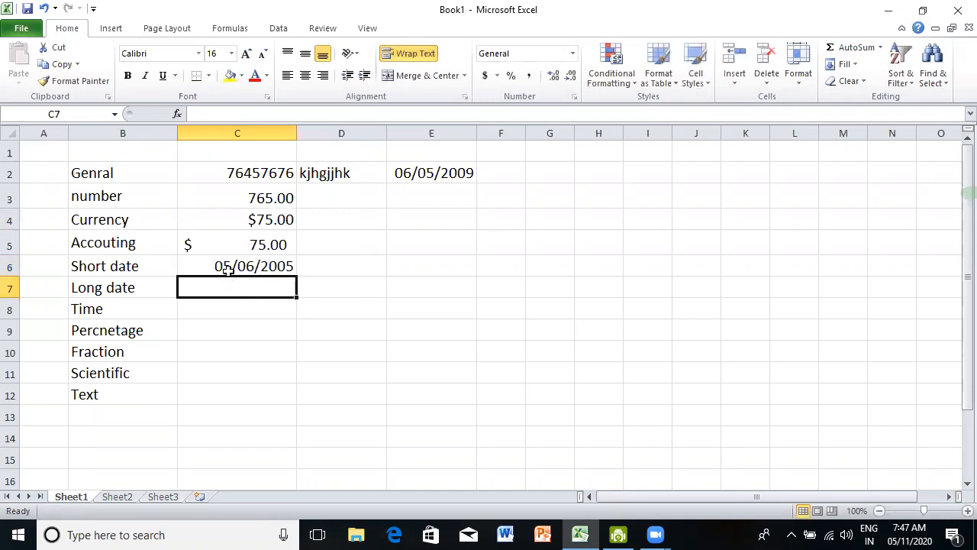
left_click(276, 266)
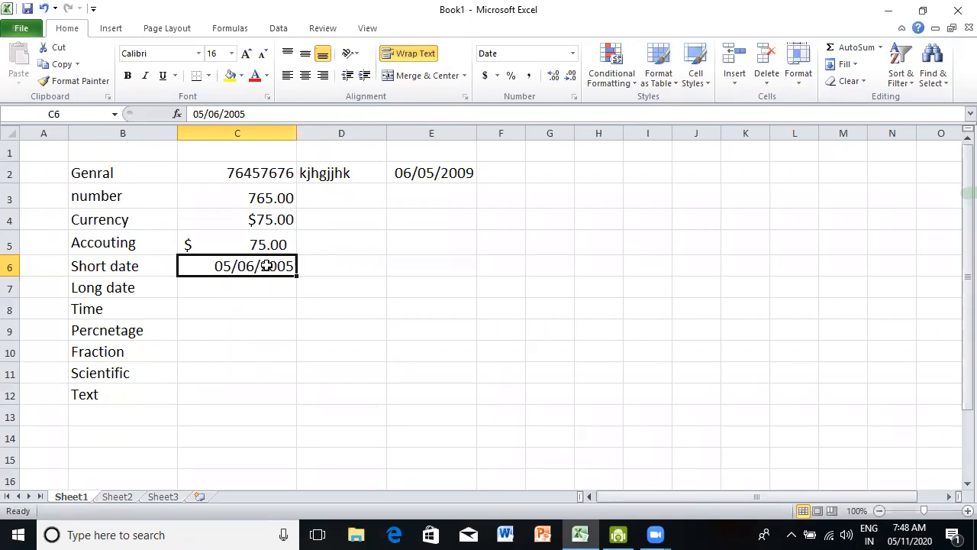
- Find Control Panel through Windows search and open its Region settings
left_click(177, 532)
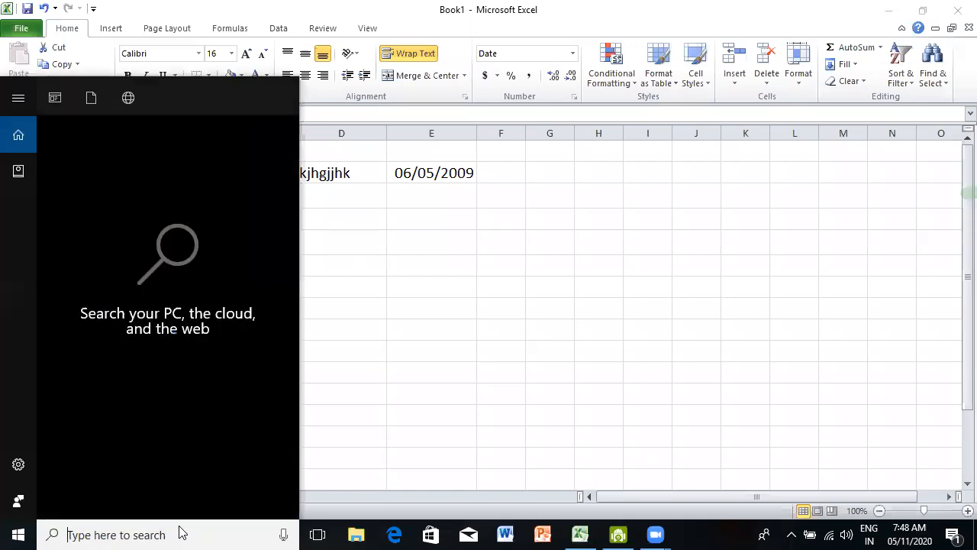
type("contr")
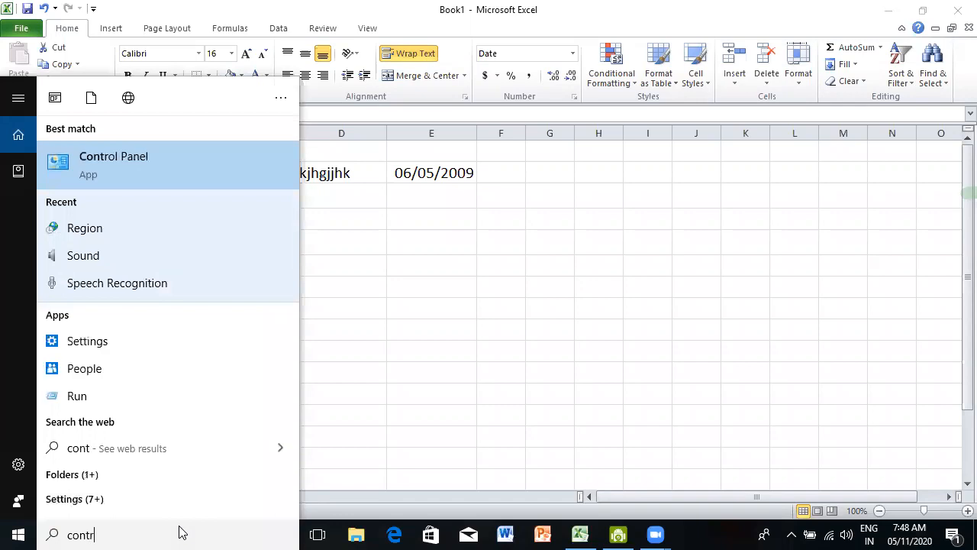
type("l")
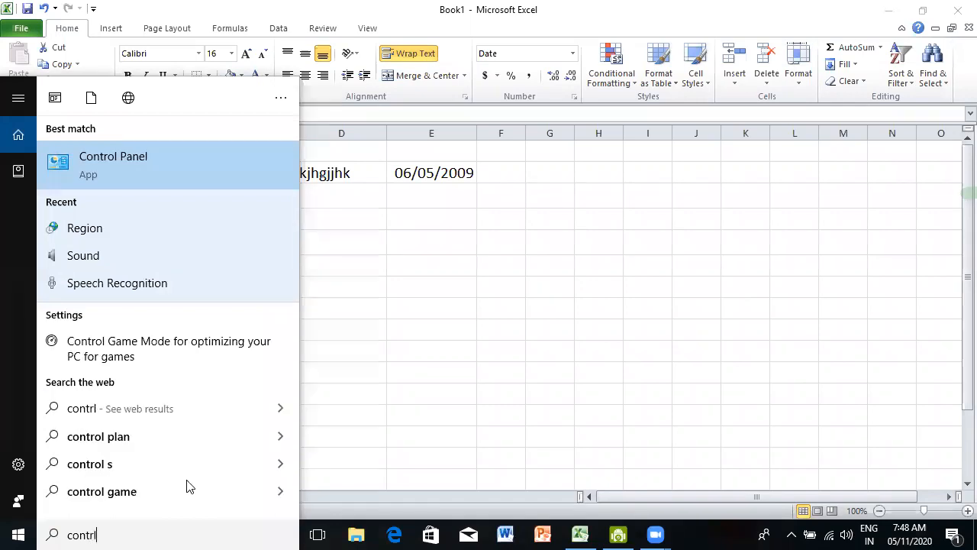
left_click(146, 163)
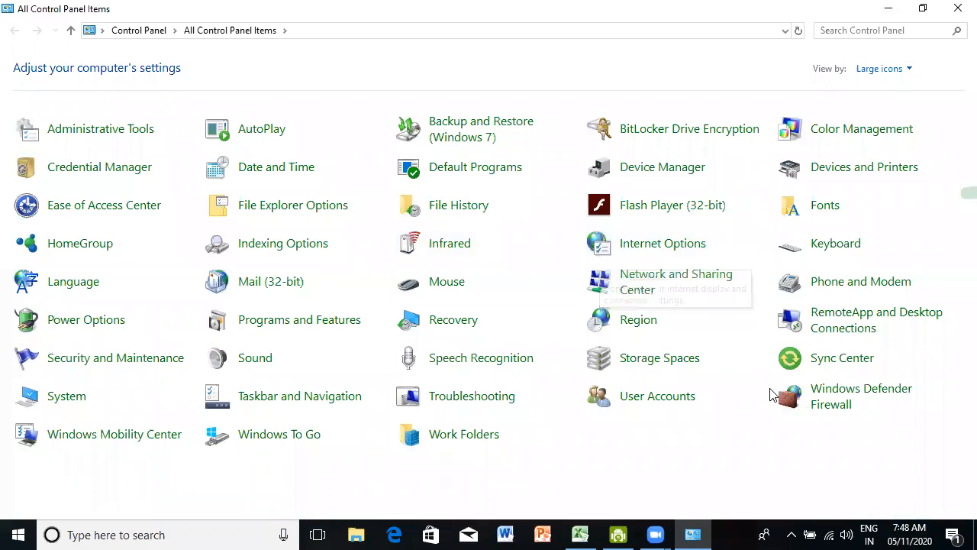
left_click(649, 323)
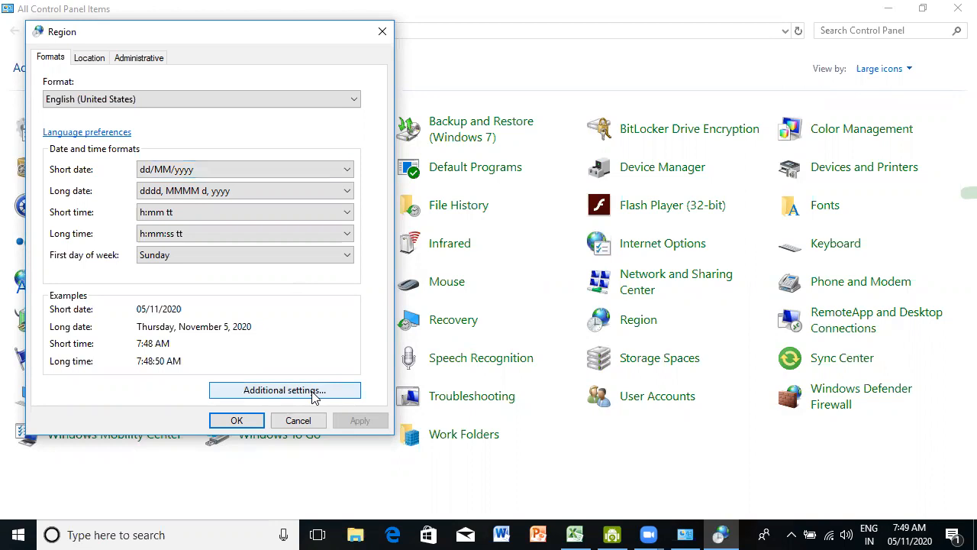
- Open the additional format settings and look through the currency, time and date formats
left_click(288, 391)
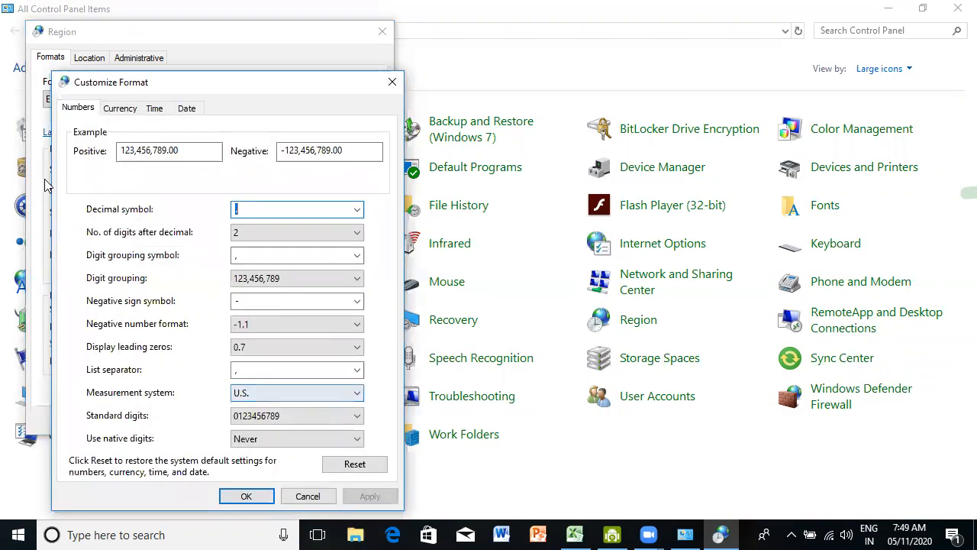
left_click(119, 109)
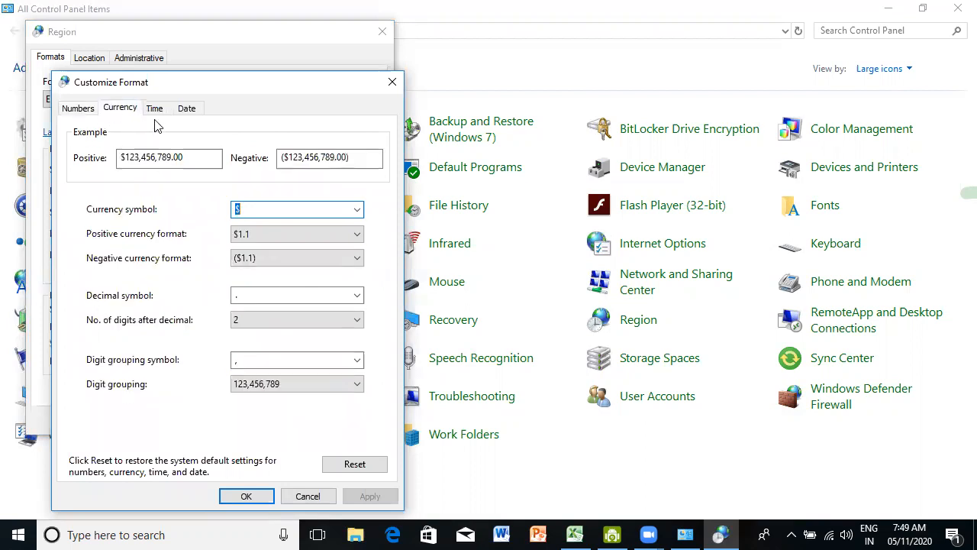
left_click(156, 109)
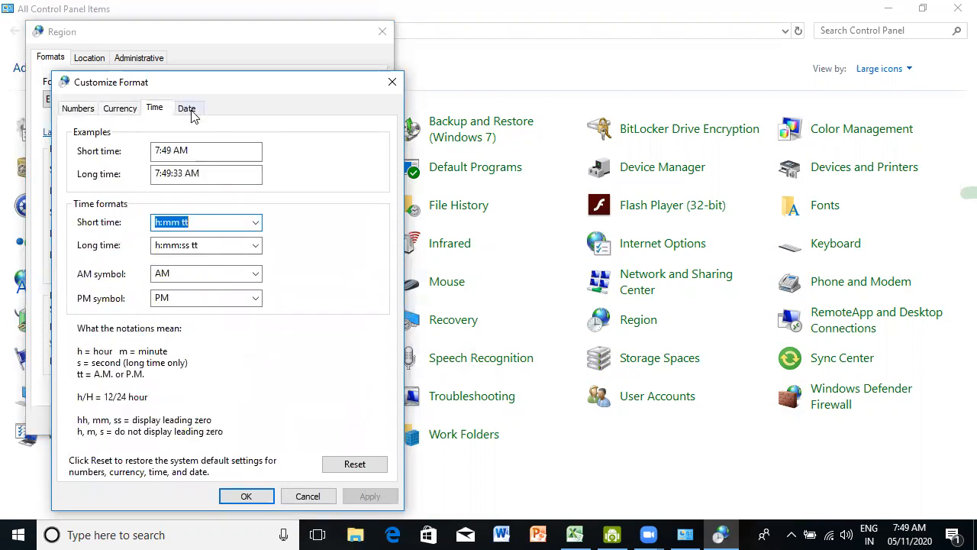
left_click(187, 109)
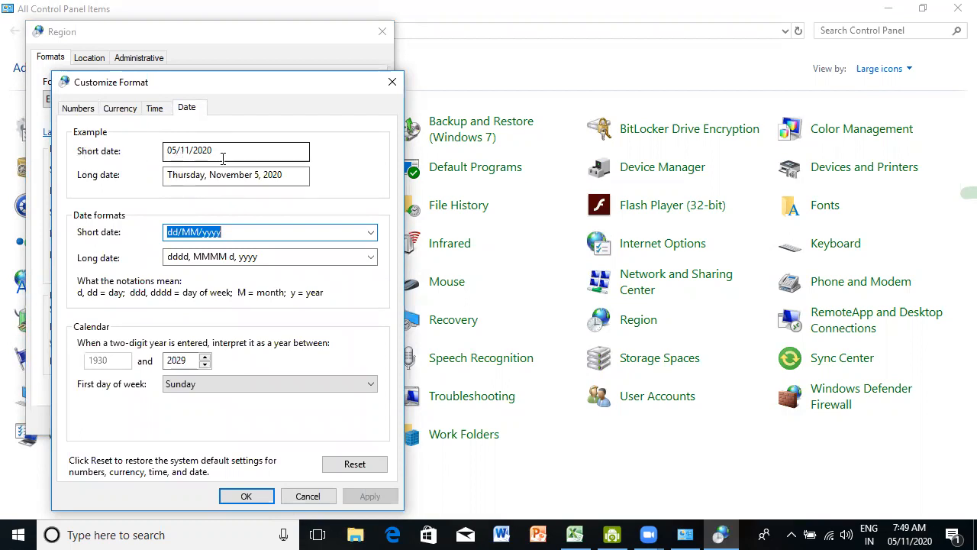
- Apply mm-dd-yyyy as the Windows short date format, then switch to Excel and check the dates in the sheet
left_click(262, 231)
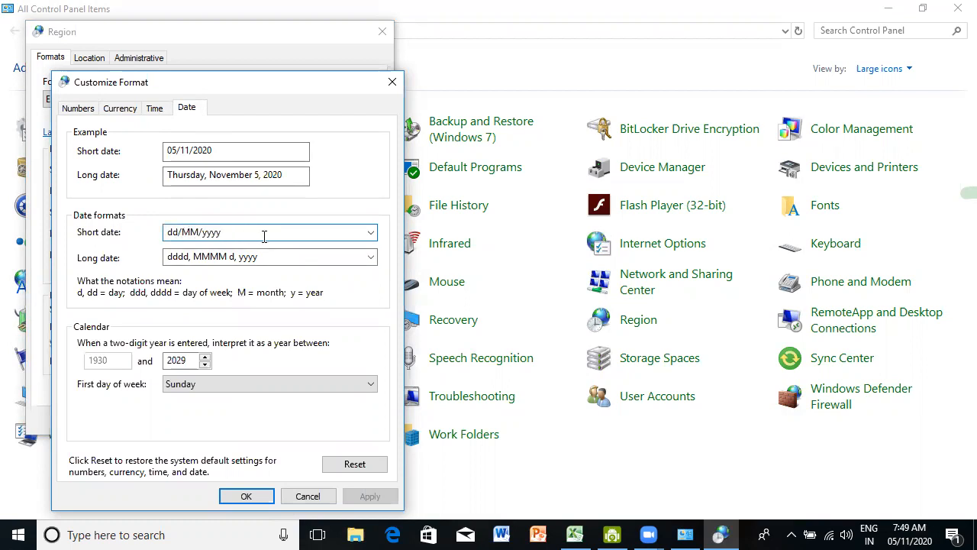
key("BackSpace")
key("BackSpace")
key("BackSpace")
key("BackSpace")
key("BackSpace")
key("BackSpace")
key("BackSpace")
key("BackSpace")
key("BackSpace")
key("BackSpace")
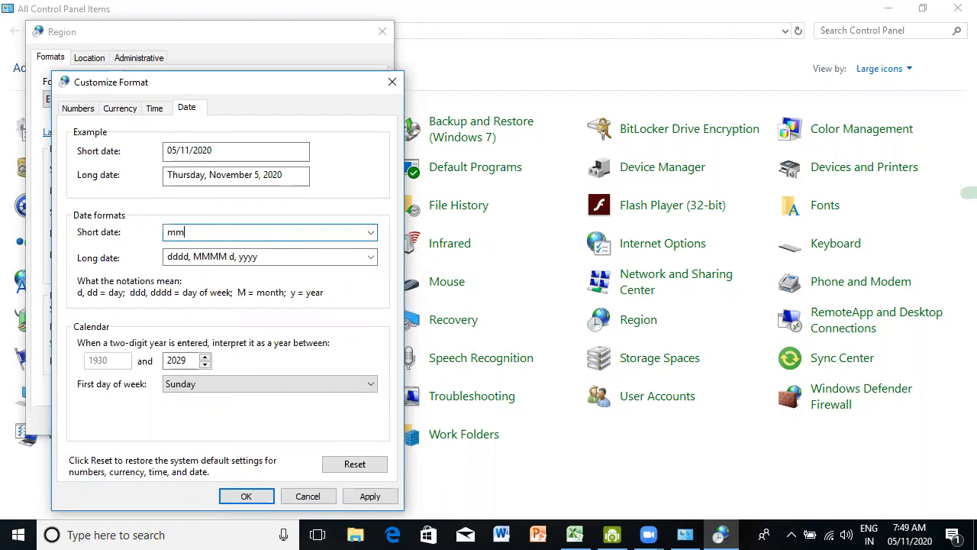
type("mm-dd-yyyy")
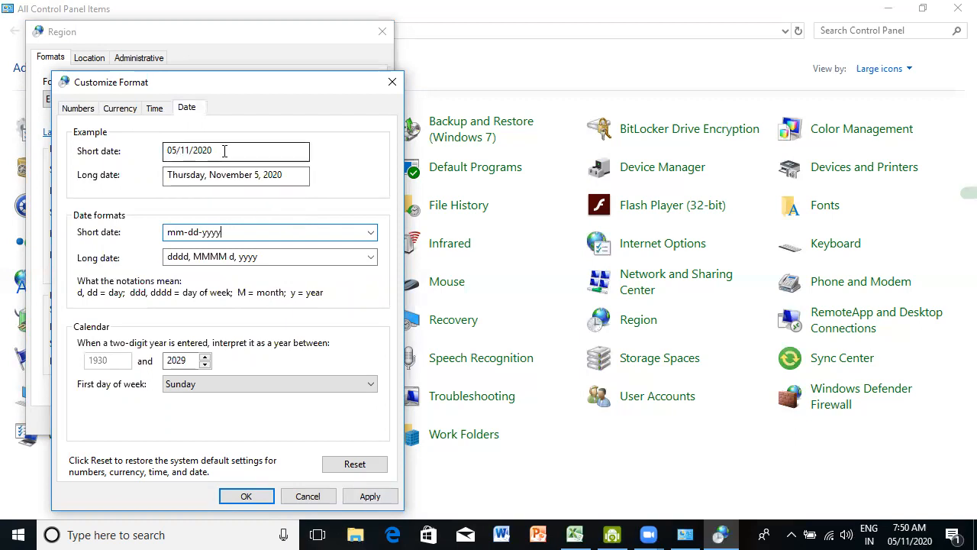
left_click(369, 496)
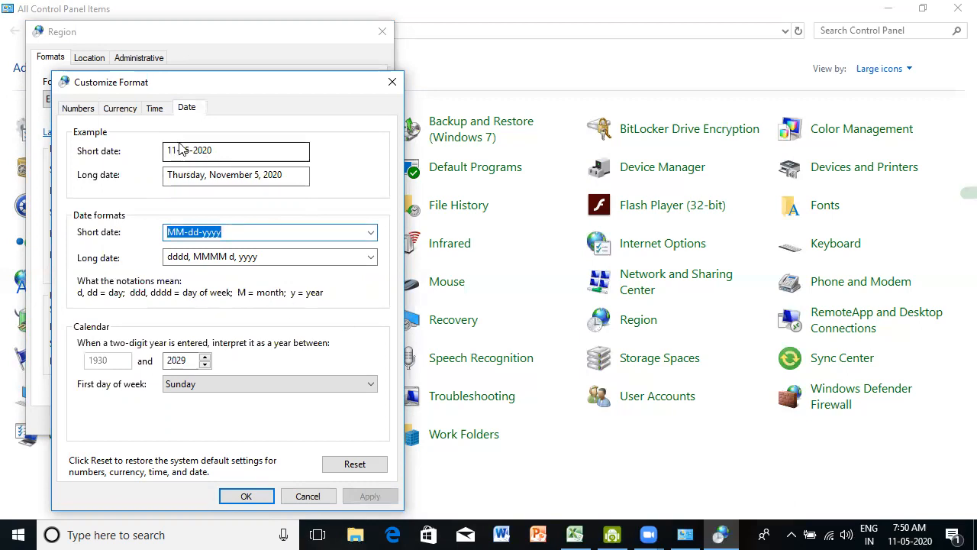
left_click(574, 534)
left_click(371, 336)
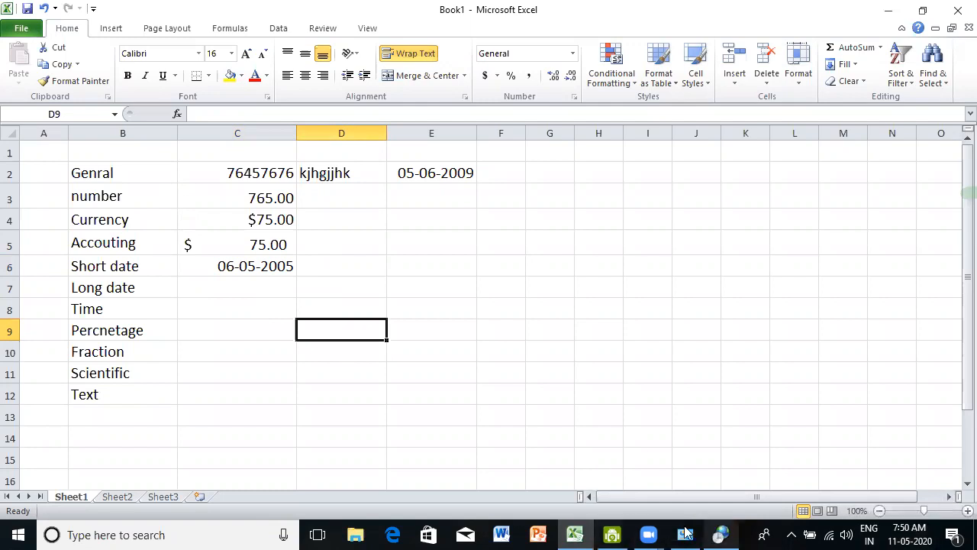
- Return to the Customize Format dialog and apply dd/mm/yyyy as the short date format
left_click(722, 532)
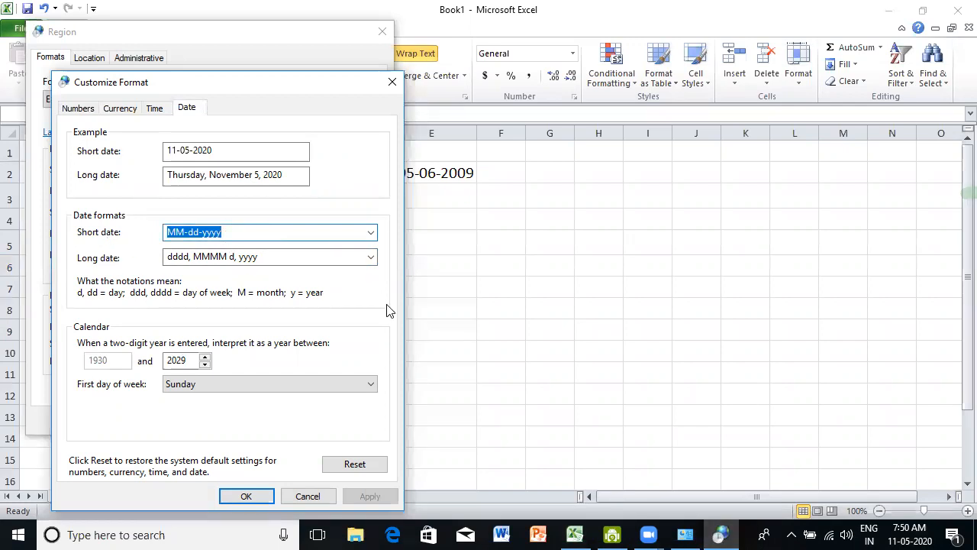
type("dd")
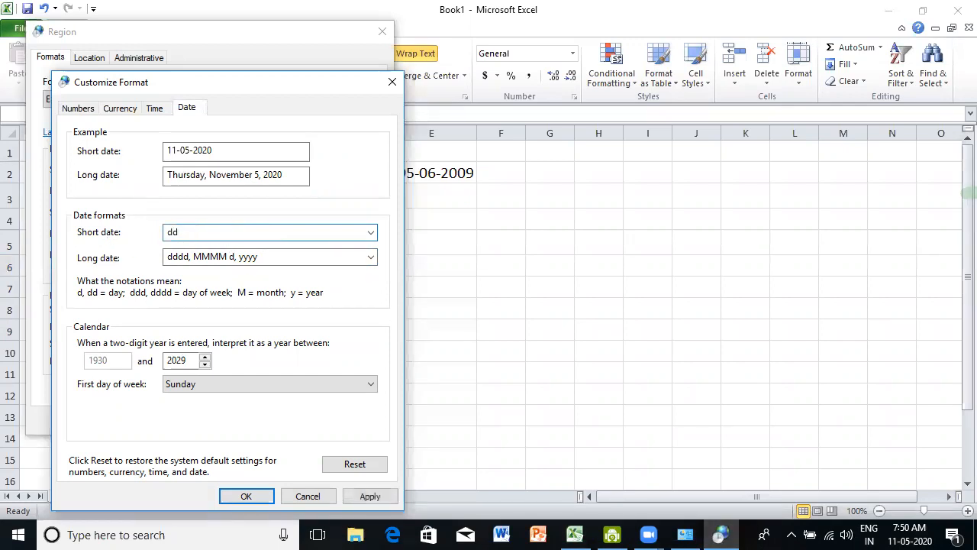
type("/mm/yyyy")
left_click(369, 496)
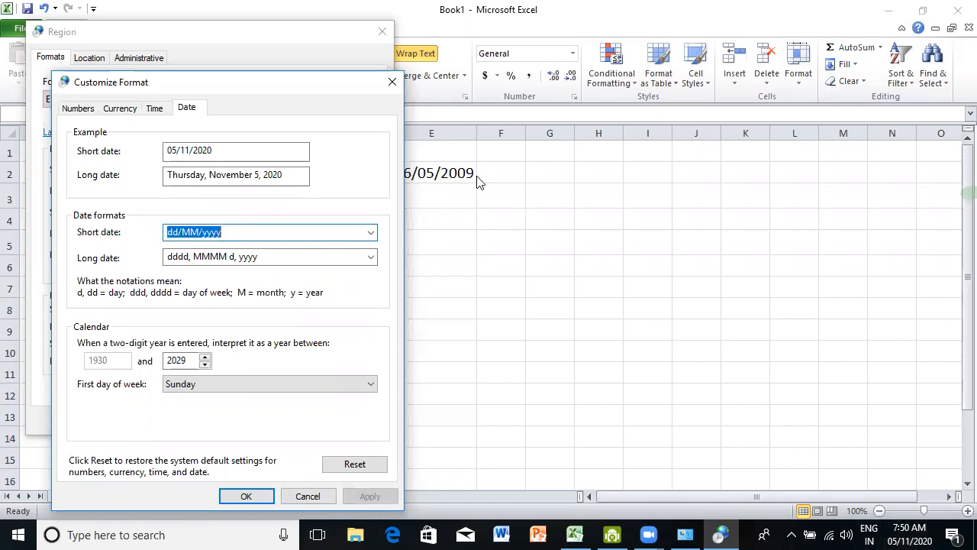
- Set the short time format to hh:mm tt and the long time format to hh:mm:ss tt, and apply them
left_click(154, 107)
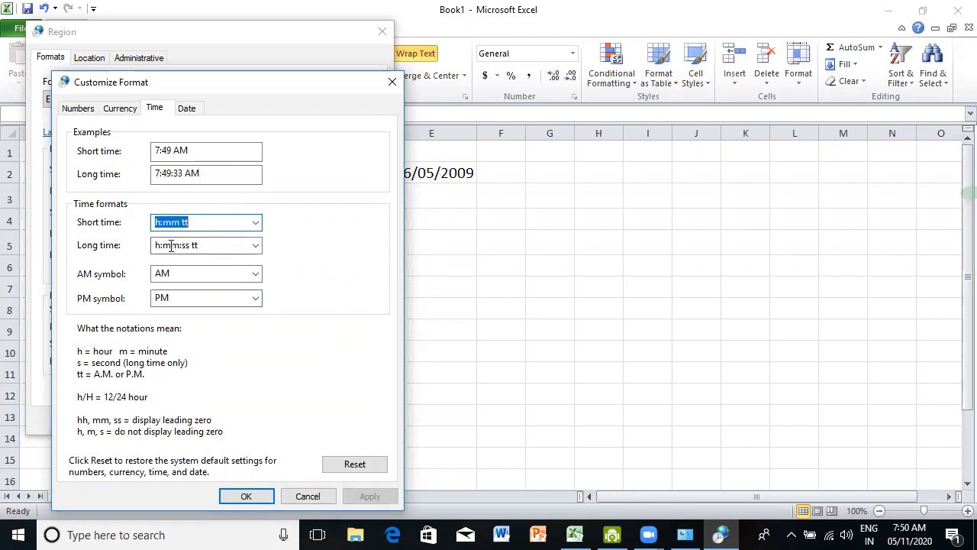
left_click(158, 222)
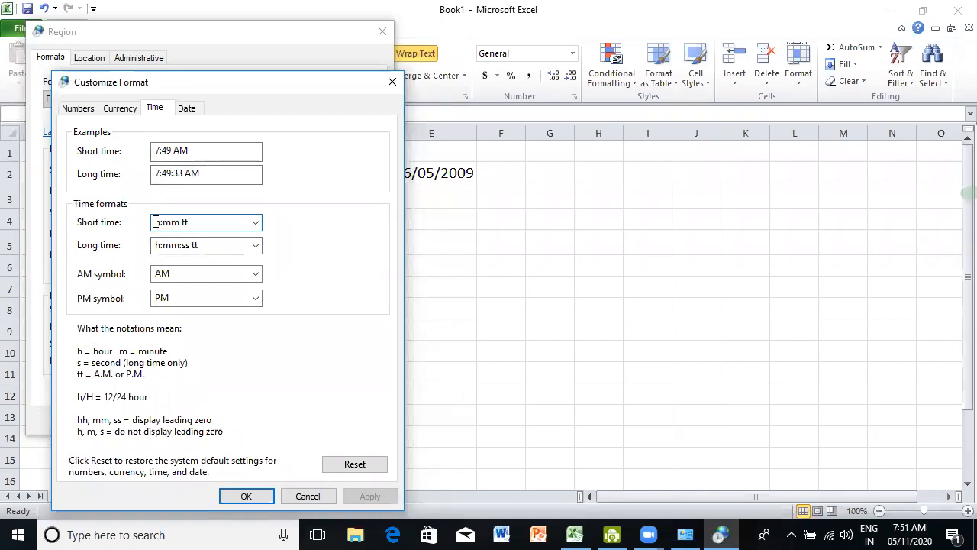
type("h")
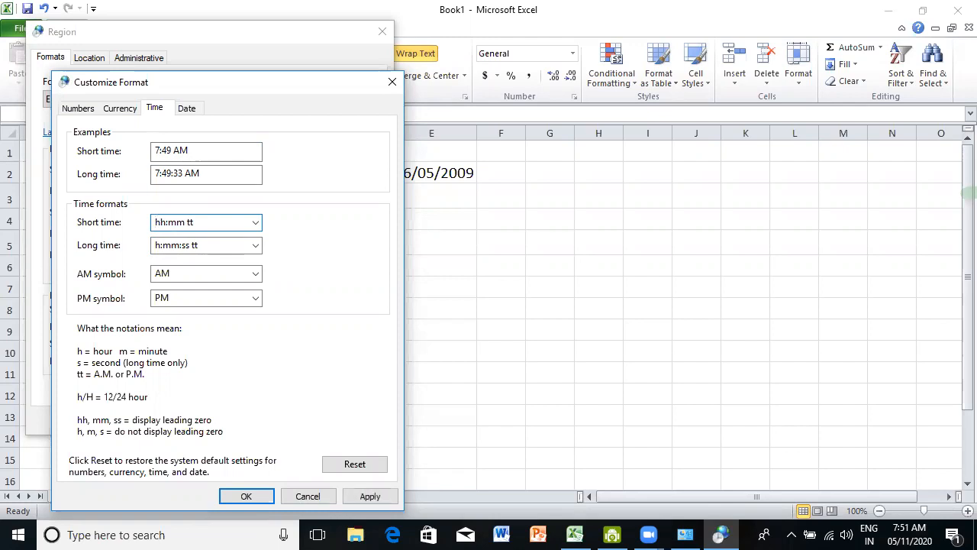
left_click(154, 244)
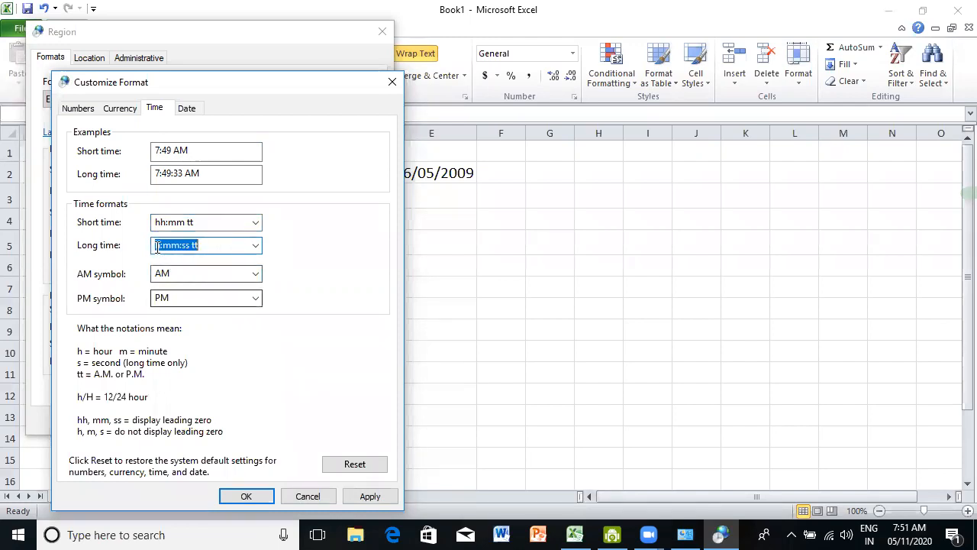
key("Home")
type("h")
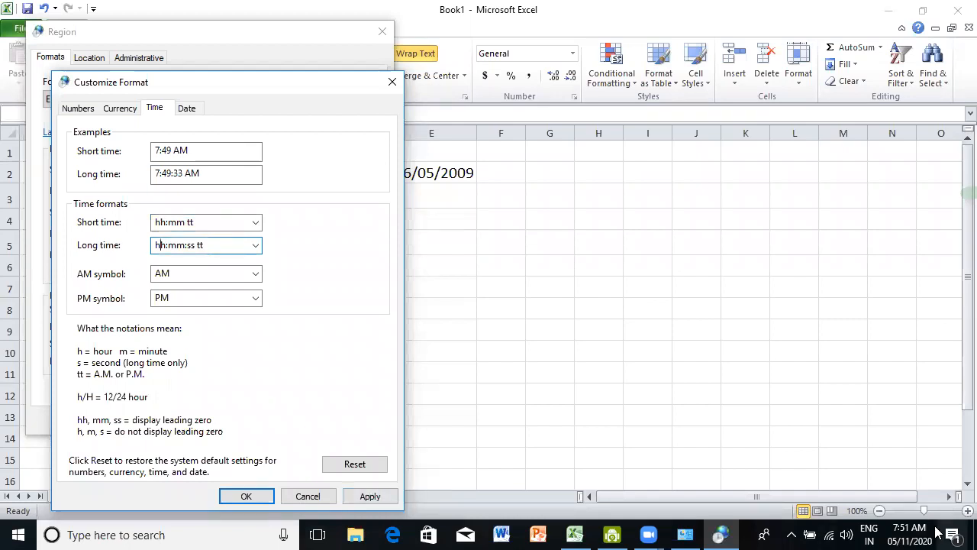
mouse_move(908, 528)
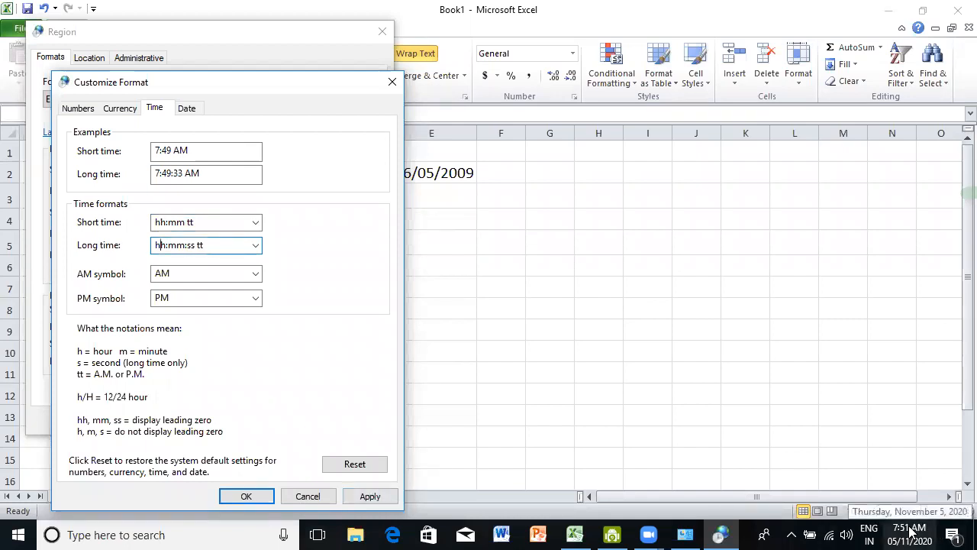
left_click(377, 498)
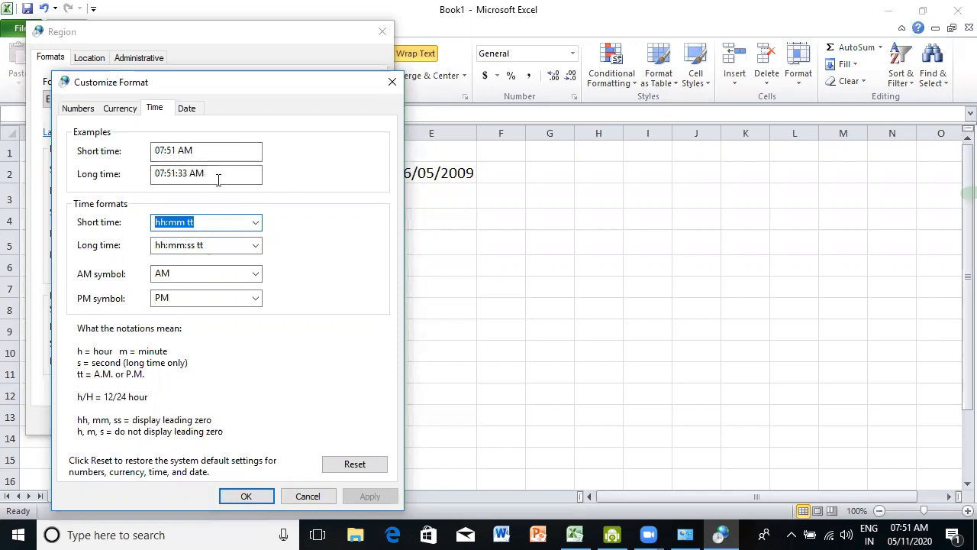
- Change the short time format to the 24-hour notation HH:mm tt
left_click(159, 222)
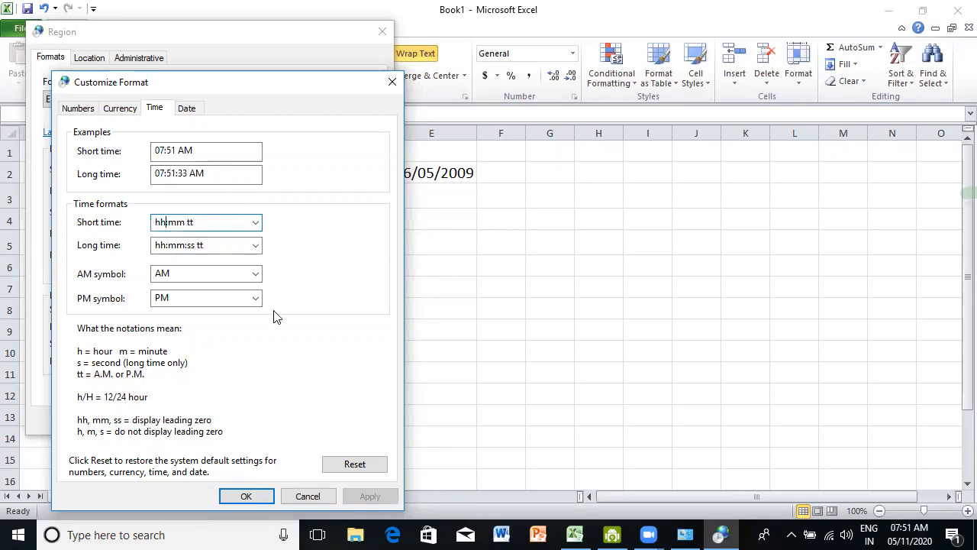
key("Delete")
key("Delete")
key("BackSpace")
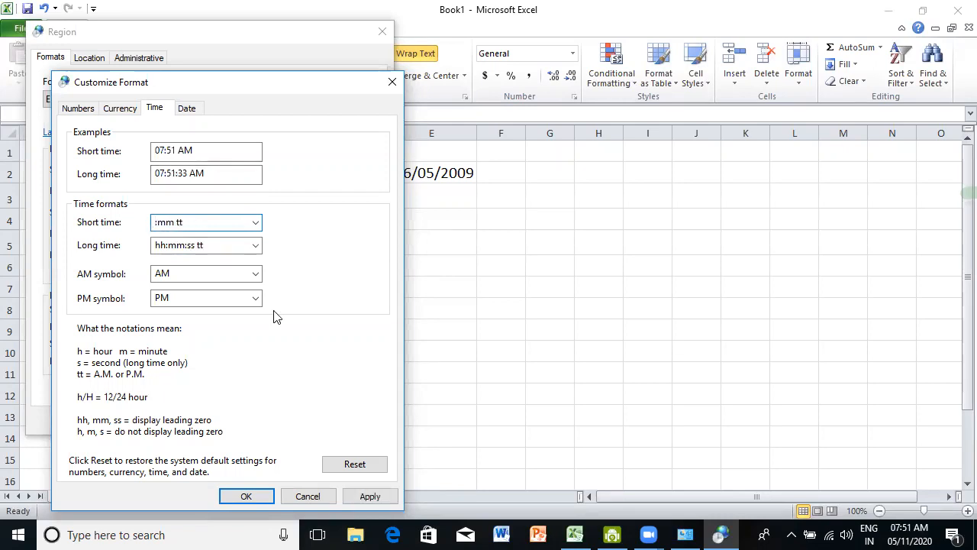
type("HH")
- Set the long time format to HH:mm:ss tt, apply the time formats, and close the Customize Format dialog
double_click(164, 243)
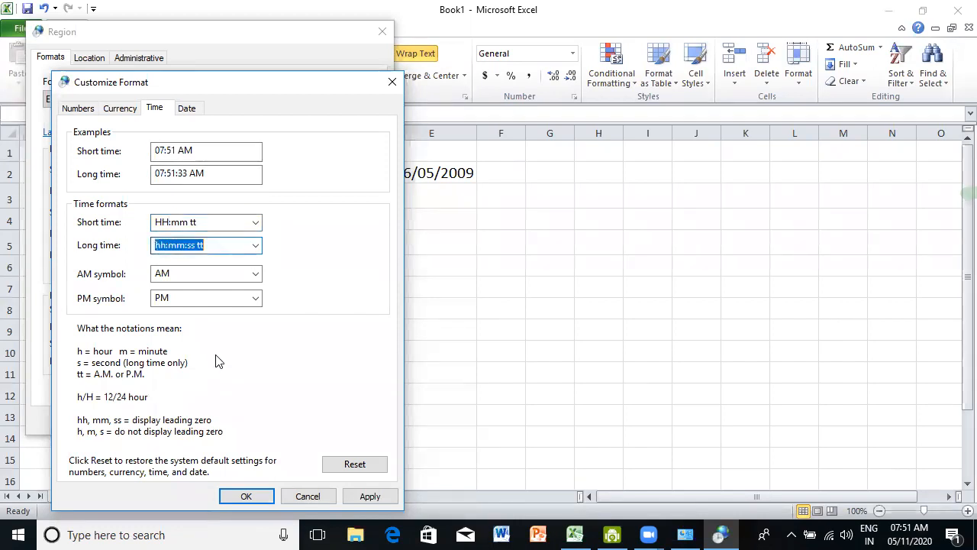
left_click(162, 243)
key("BackSpace")
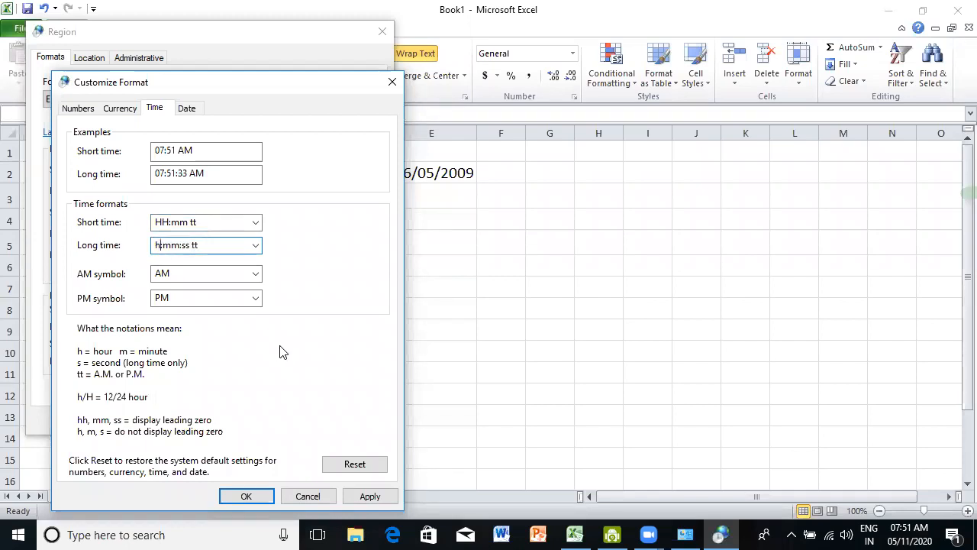
key("BackSpace")
key("BackSpace")
type("HH:")
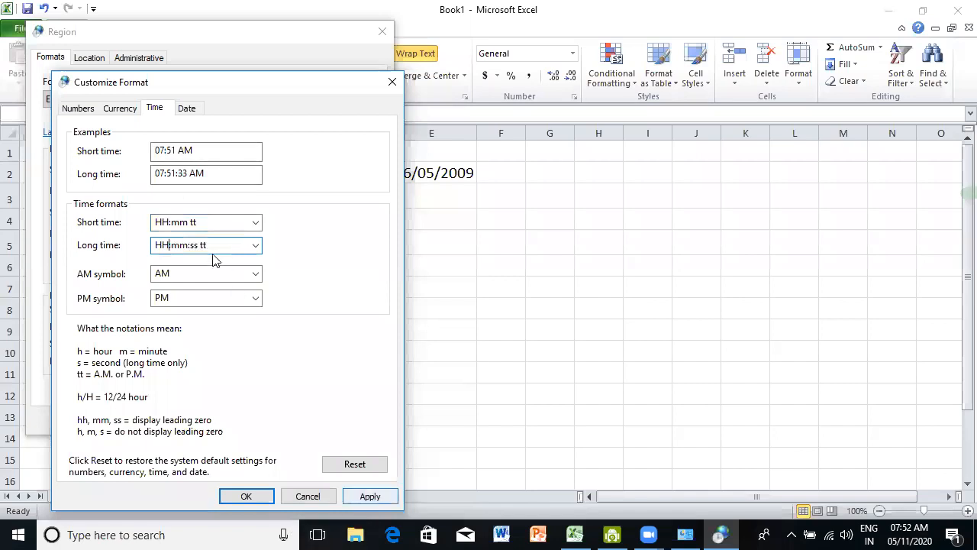
left_click(371, 495)
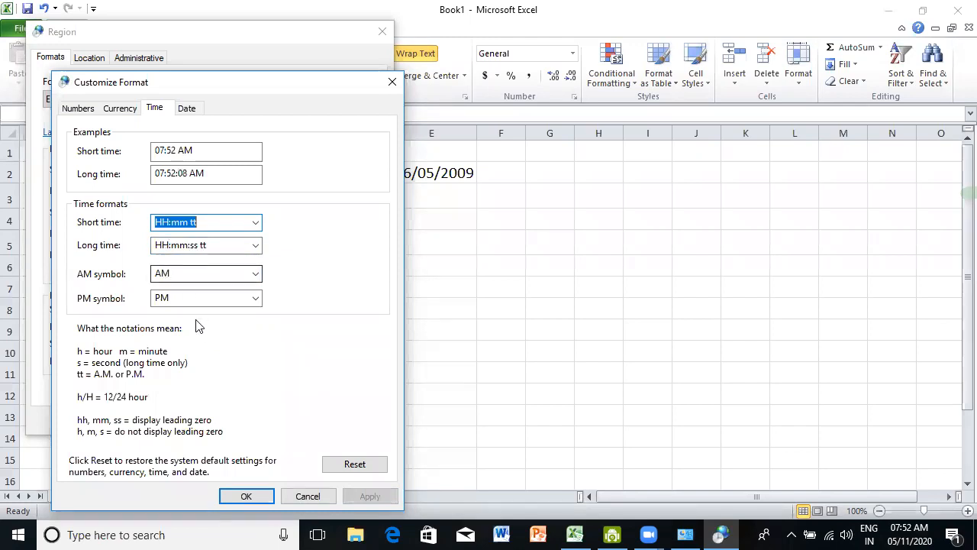
left_click(186, 244)
left_click(243, 496)
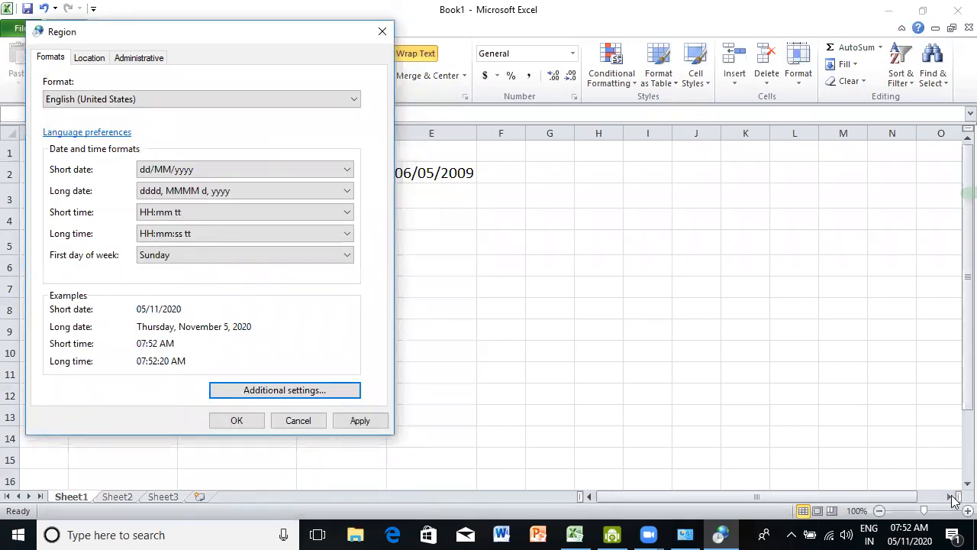
- Reopen the additional format settings from the Region dialog
left_click(267, 390)
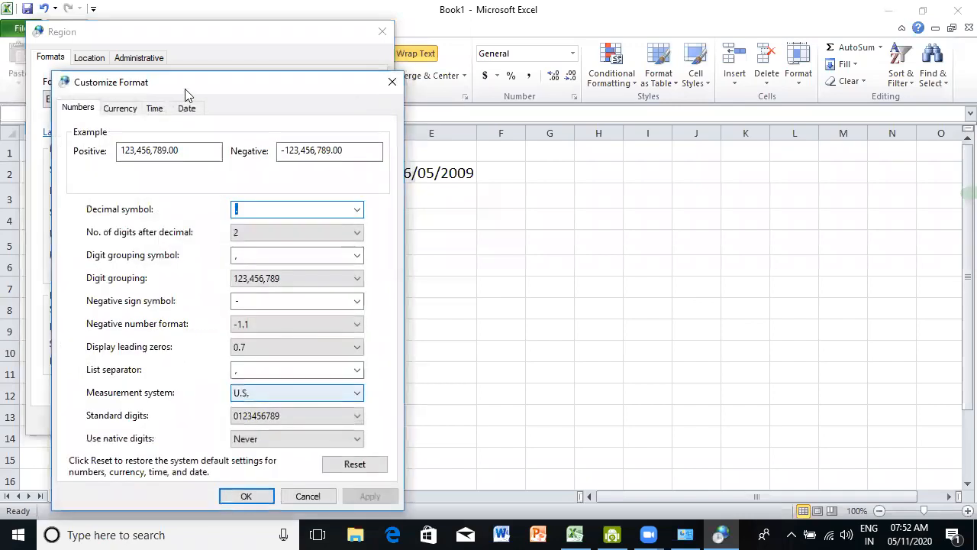
- Re-enter HH as the hour notation in the custom short time format and apply it
left_click(154, 108)
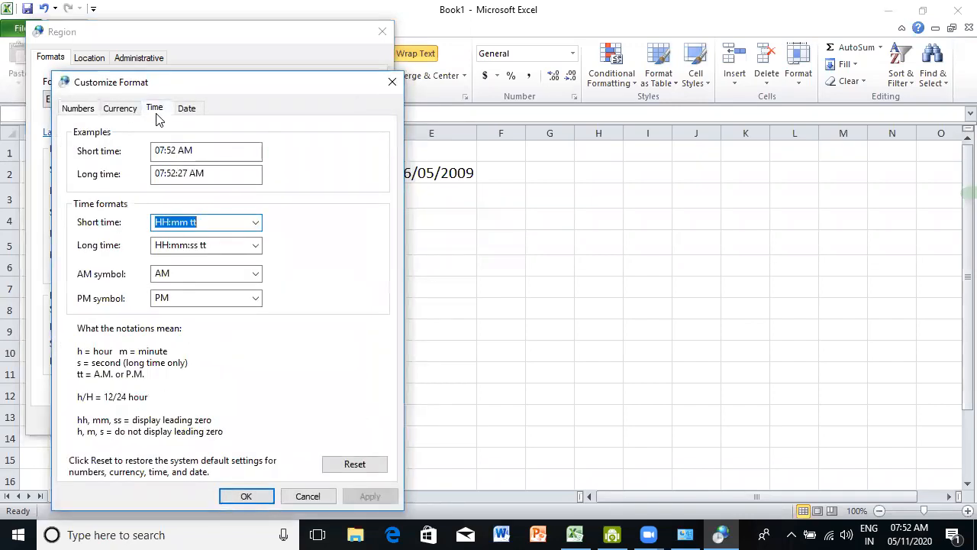
left_click(180, 228)
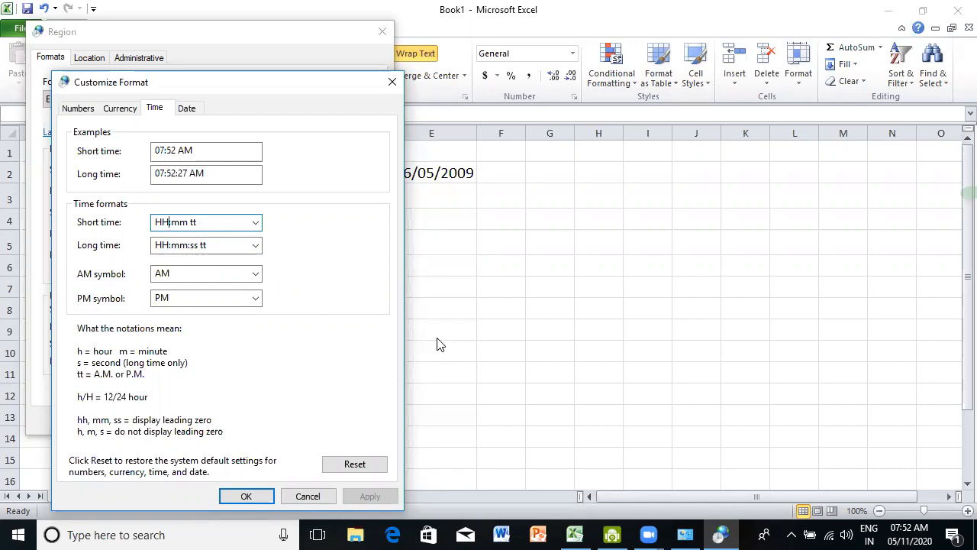
key("BackSpace")
key("BackSpace")
type("HH")
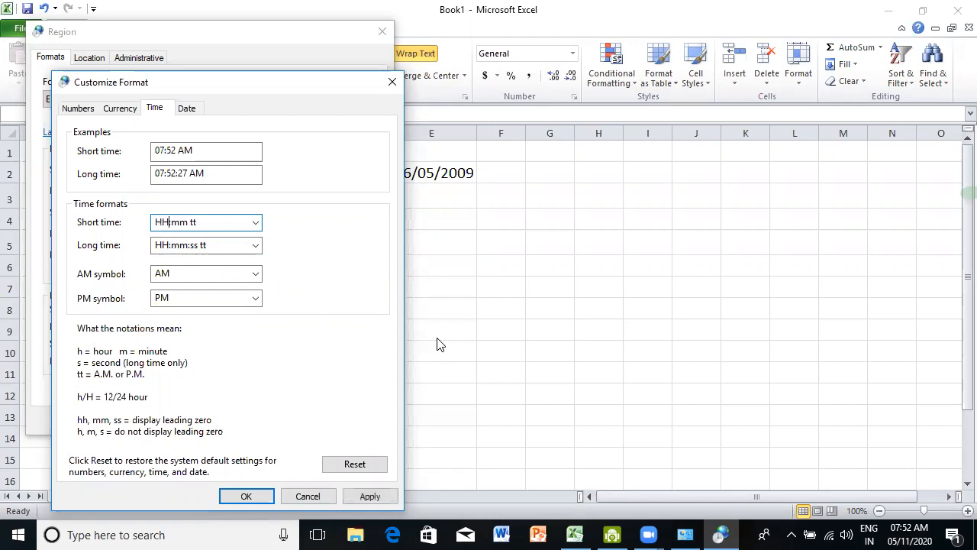
left_click(359, 497)
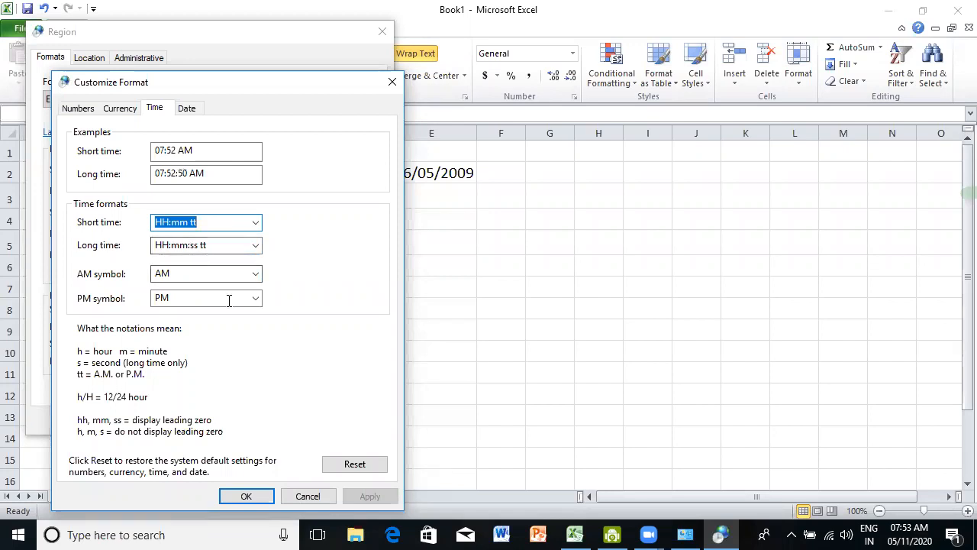
- Reset all customizations of the regional format, set the short date format to dd/MM/yyyy, and check the date in cell C6
left_click(373, 465)
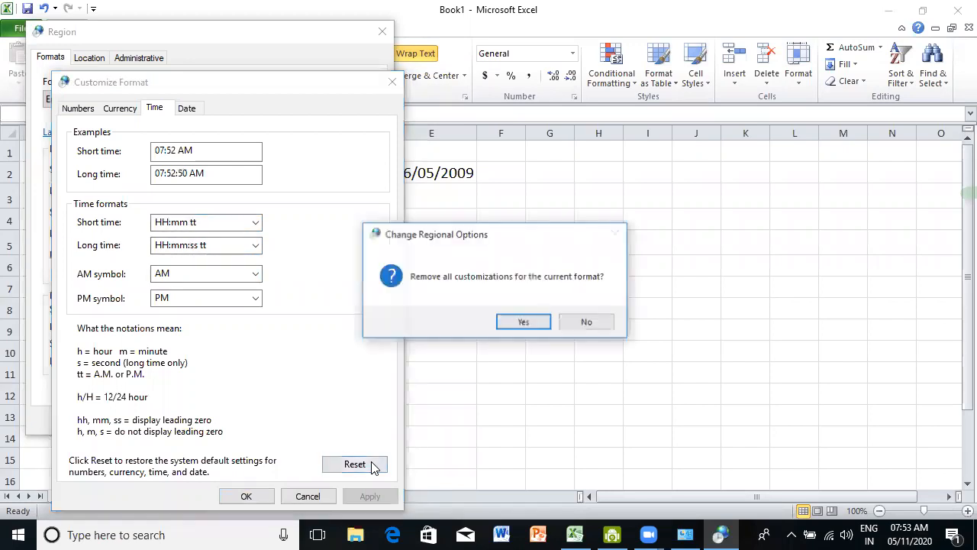
left_click(525, 330)
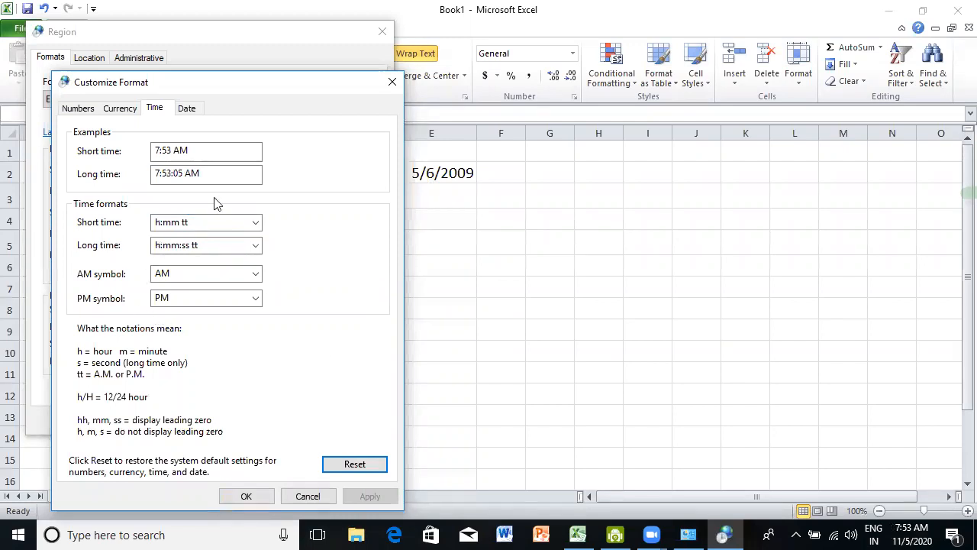
left_click(187, 109)
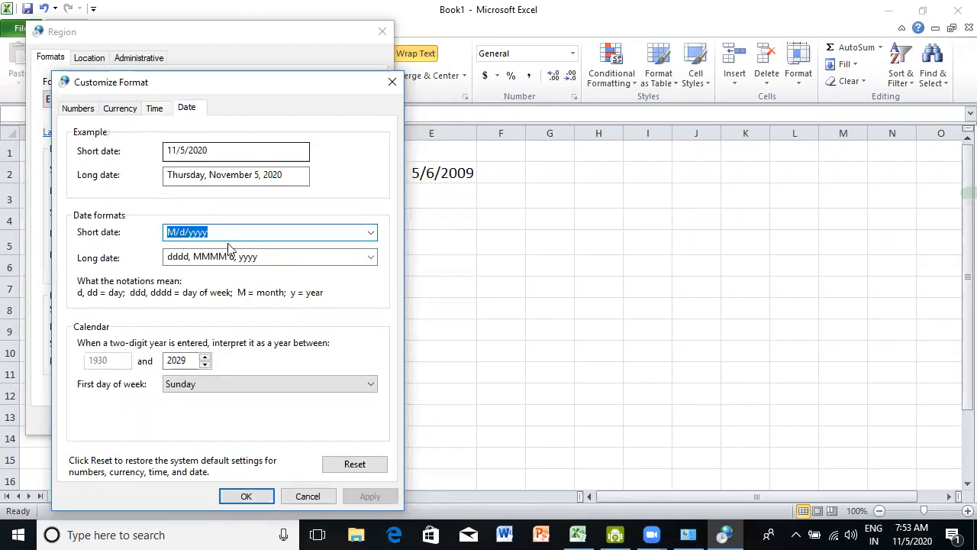
type("DD")
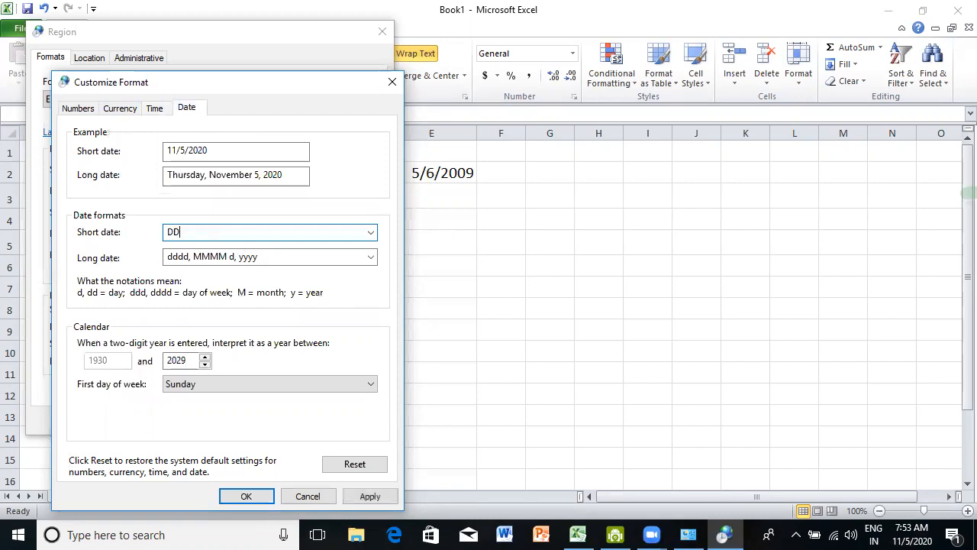
key("BackSpace")
key("BackSpace")
type("dd/mm/yyyy")
left_click(371, 496)
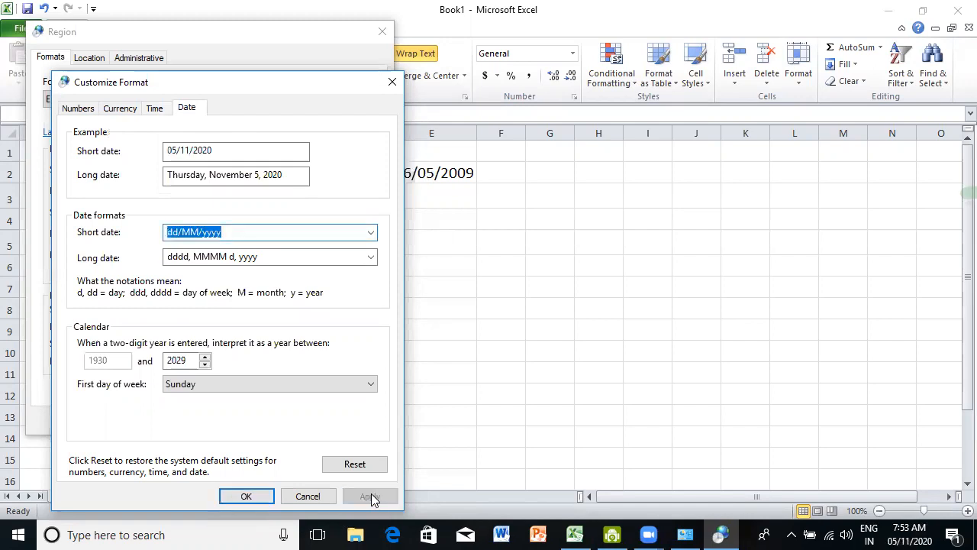
left_click(246, 496)
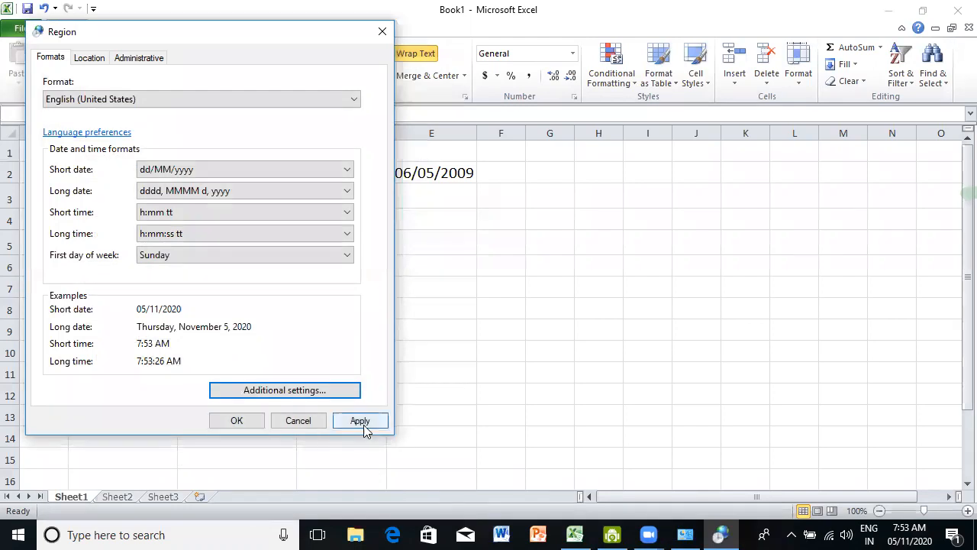
left_click(364, 424)
left_click(226, 422)
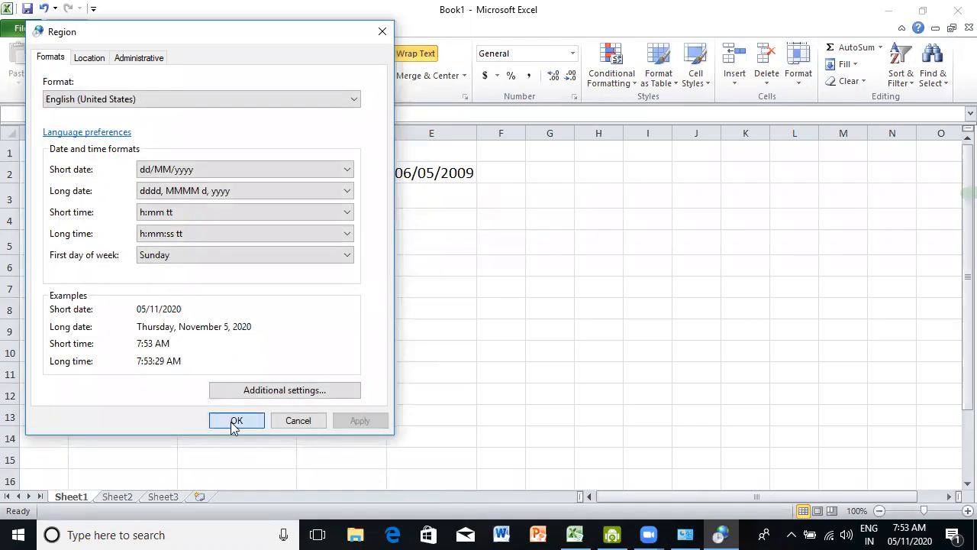
left_click(441, 303)
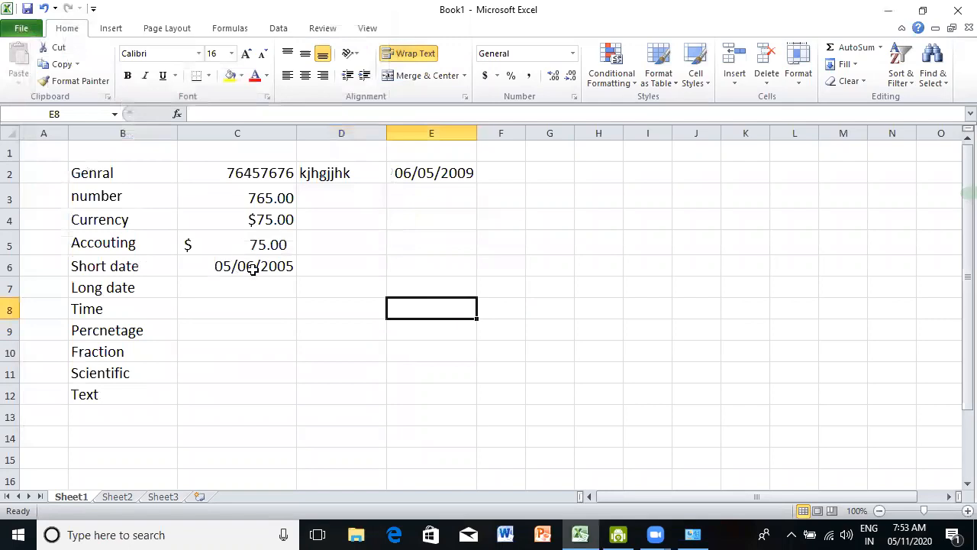
left_click(273, 264)
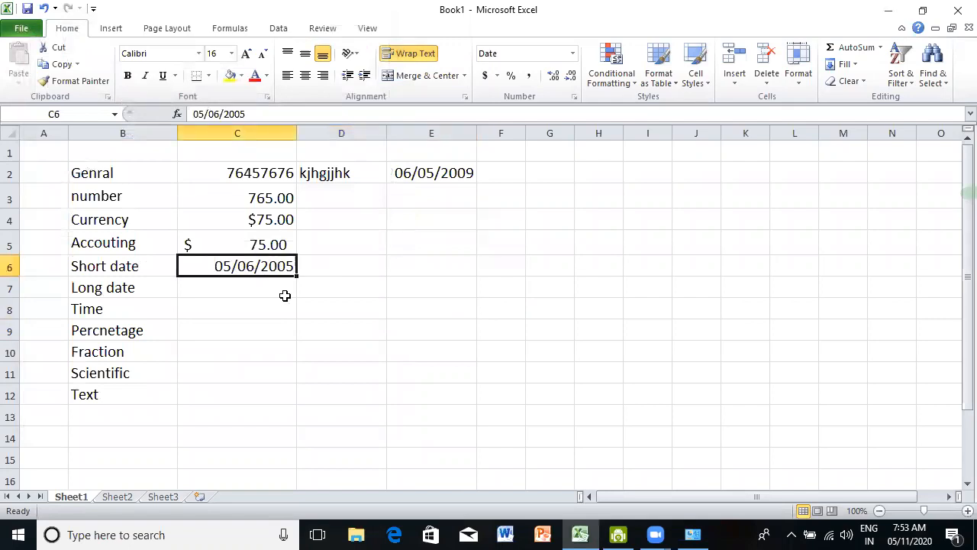
- Enter the date 05/06/2005 in cell C7 of the Long date row
left_click(291, 293)
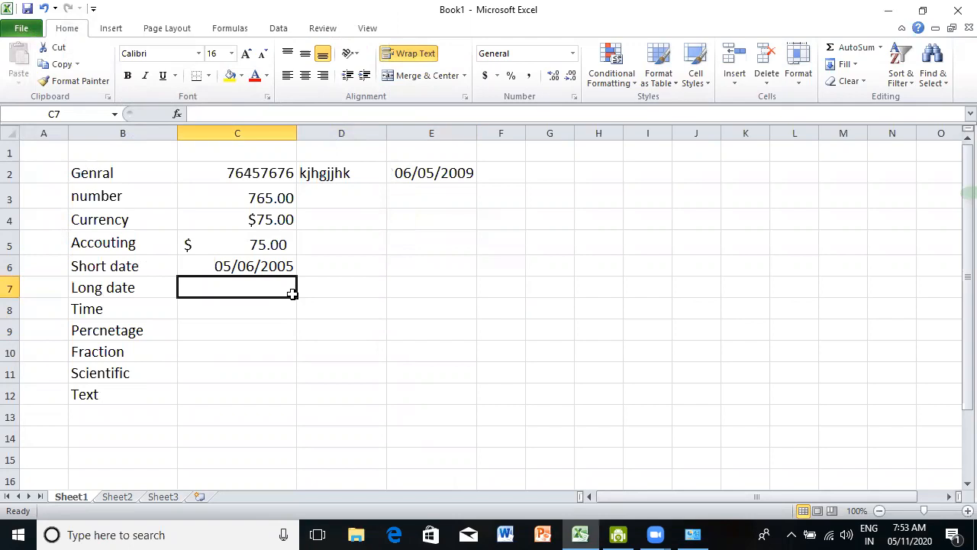
type("05")
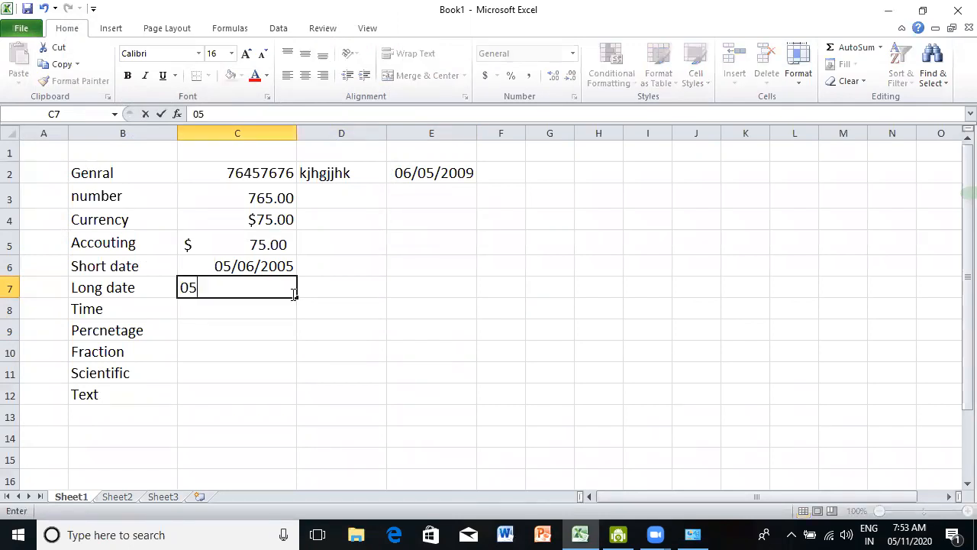
type("/06/2")
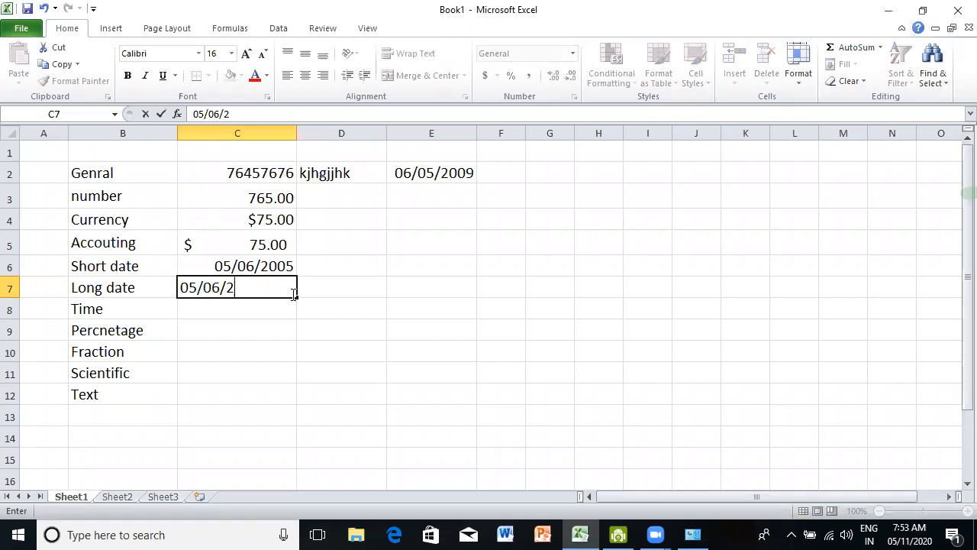
type("005")
left_click(408, 313)
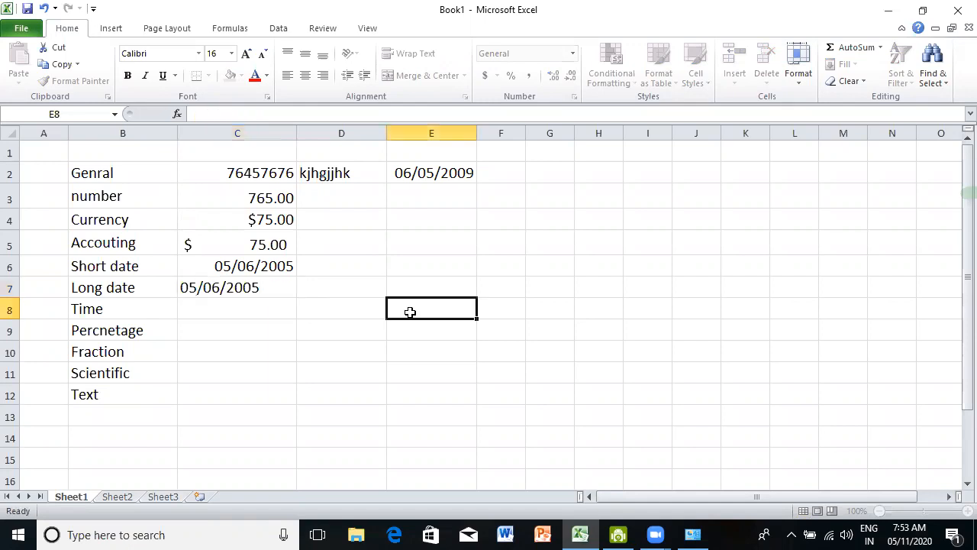
- Apply the Long Date format to cell C7 and widen column C to fit the full date
left_click(255, 284)
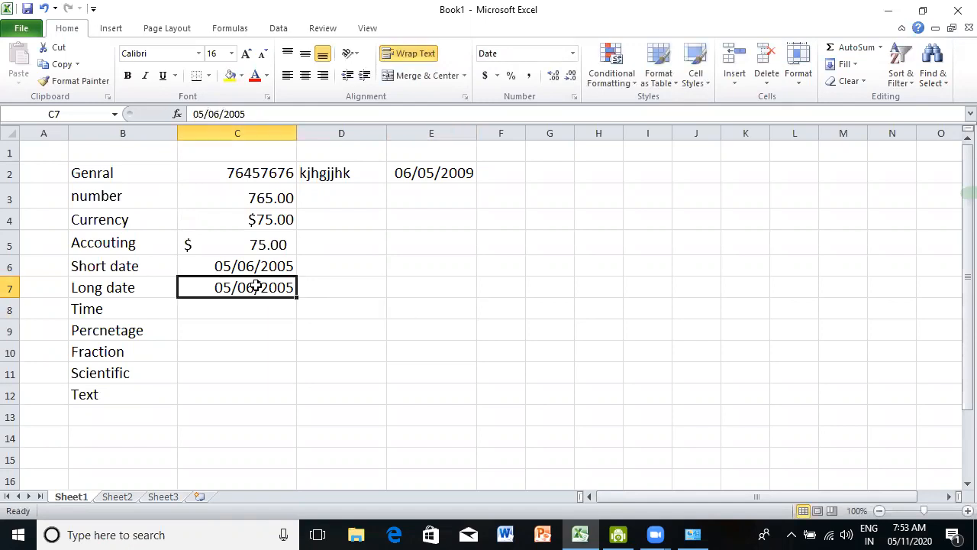
left_click(572, 53)
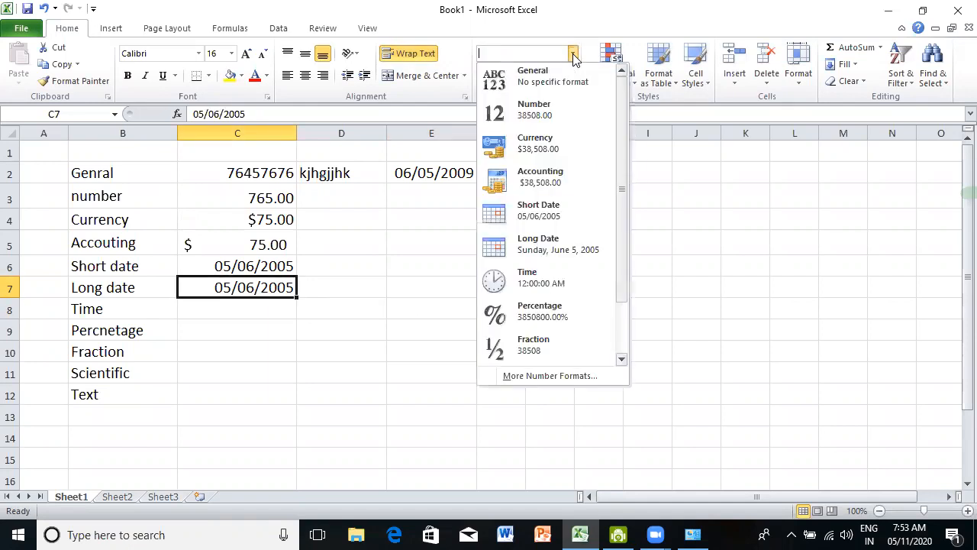
left_click(556, 244)
left_click_drag(298, 133, 353, 136)
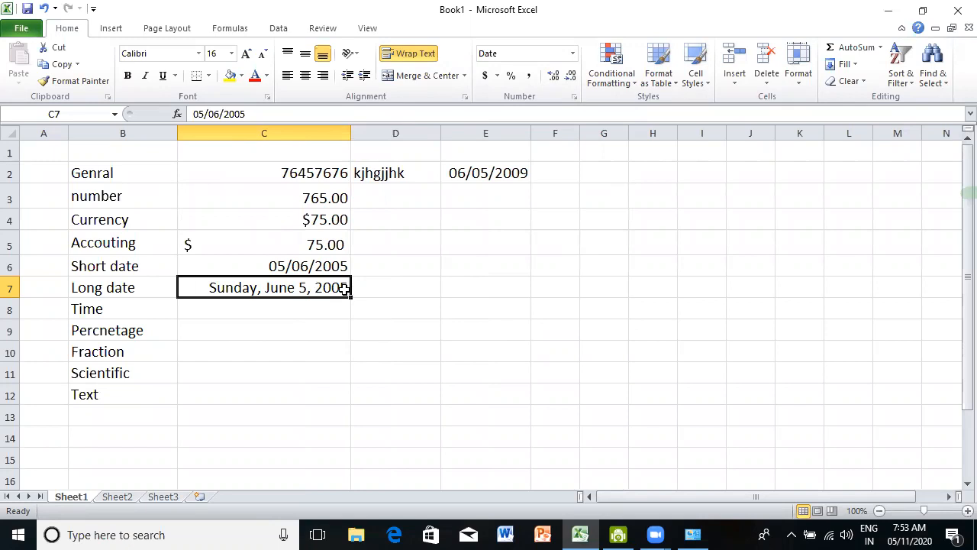
left_click_drag(350, 138, 346, 138)
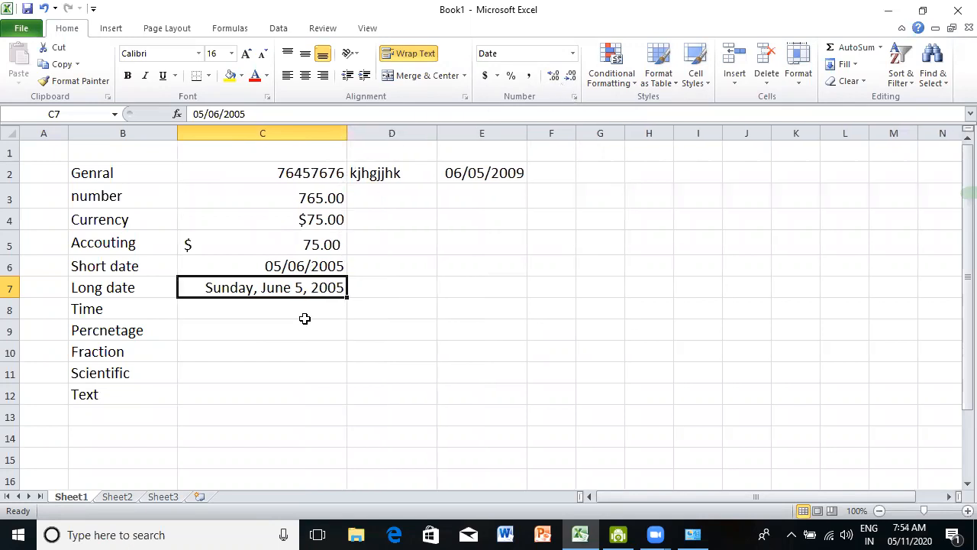
- Enter 07:15 in cell C8 of the Time row and apply the Time format to it
left_click(245, 311)
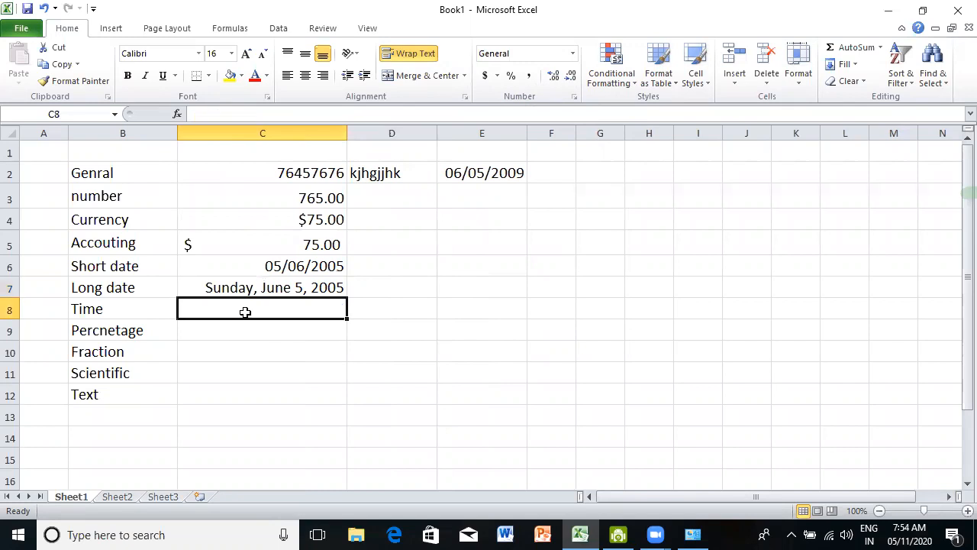
type("07")
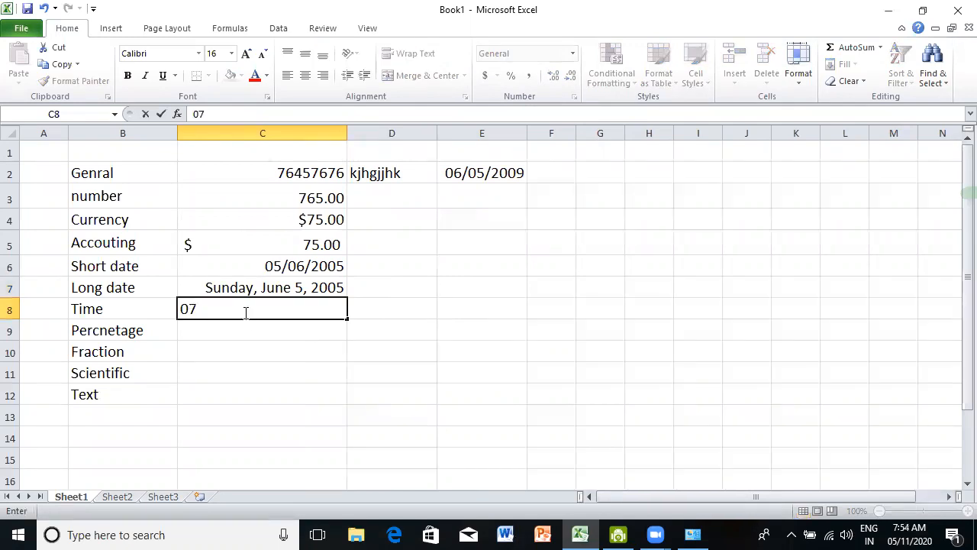
type(":15")
key("Return")
left_click(245, 312)
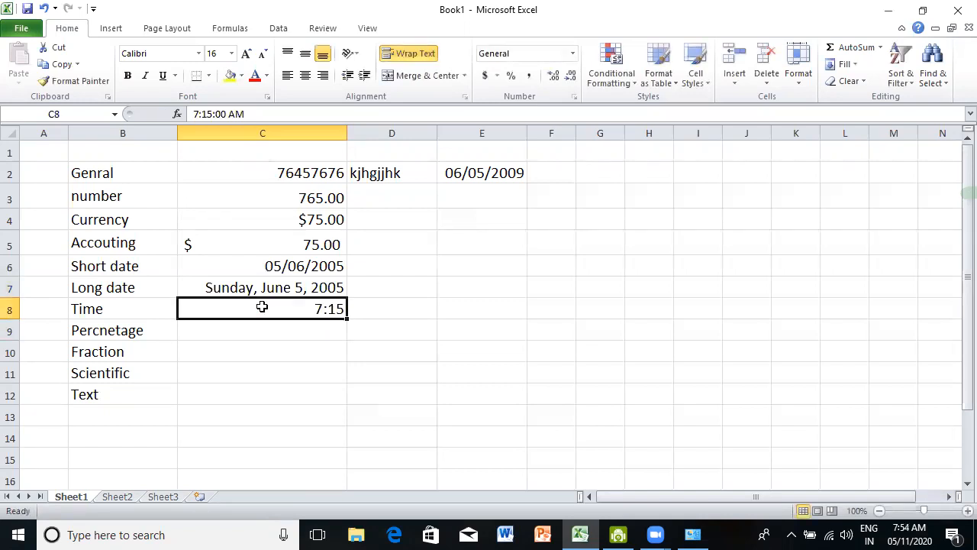
left_click(575, 53)
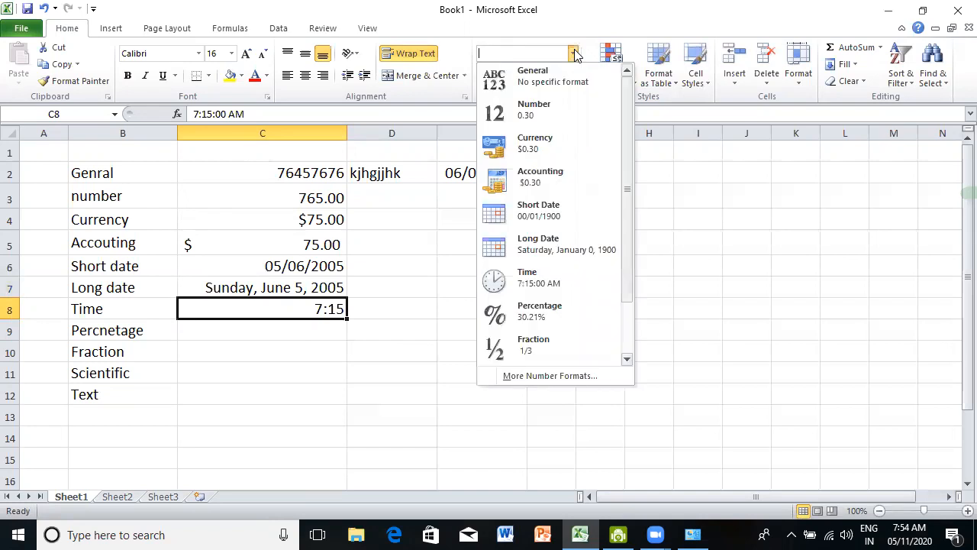
left_click(534, 286)
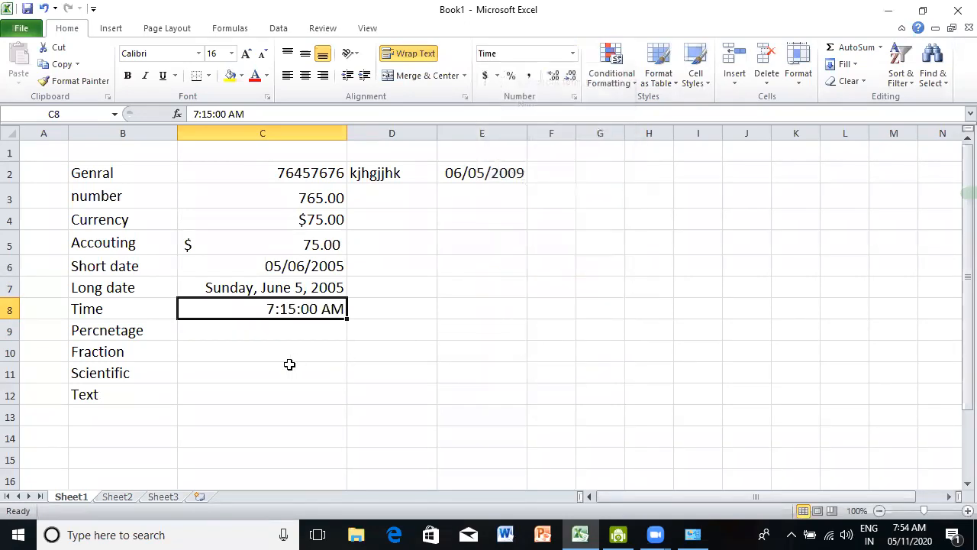
- Enter 67 in cell C9, apply the Percentage format, and re-enter 67 in the formatted cell
left_click(274, 329)
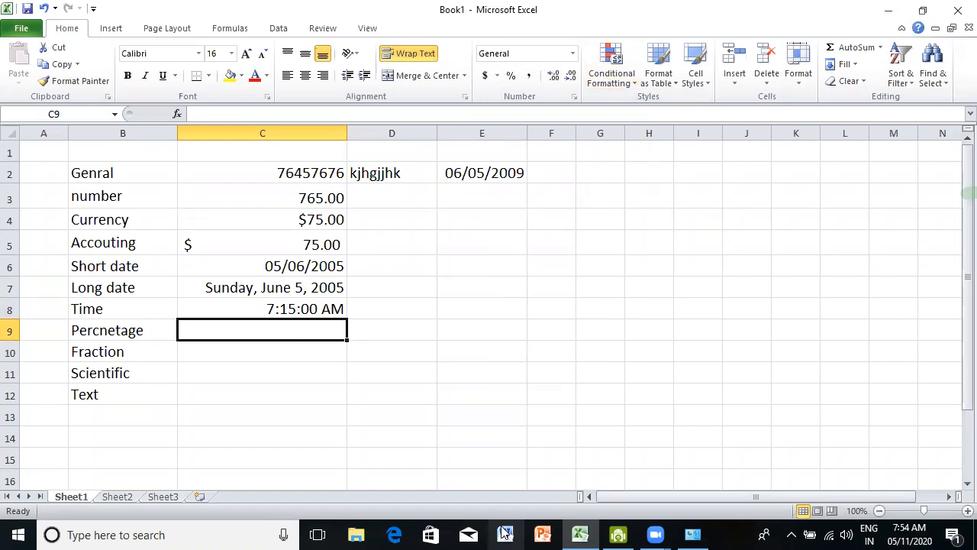
type("67")
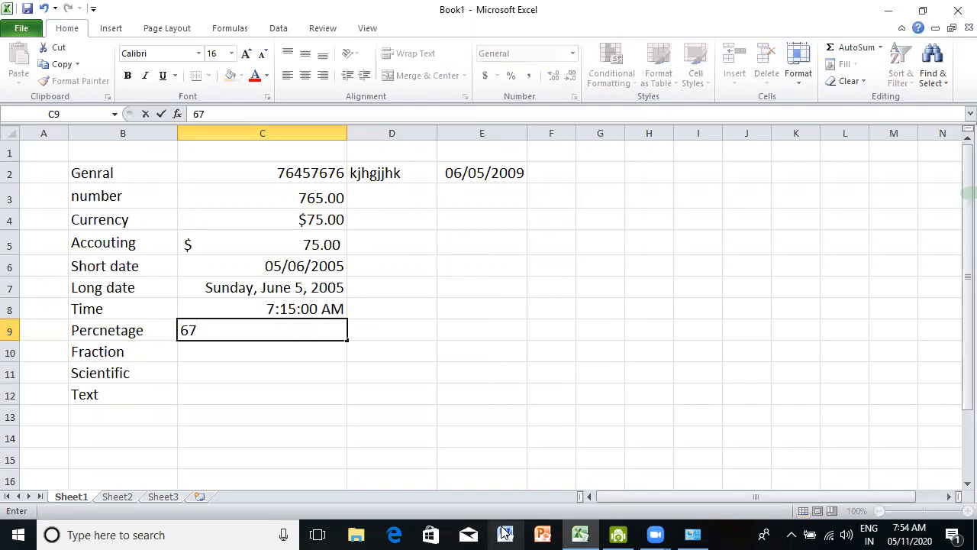
left_click(472, 302)
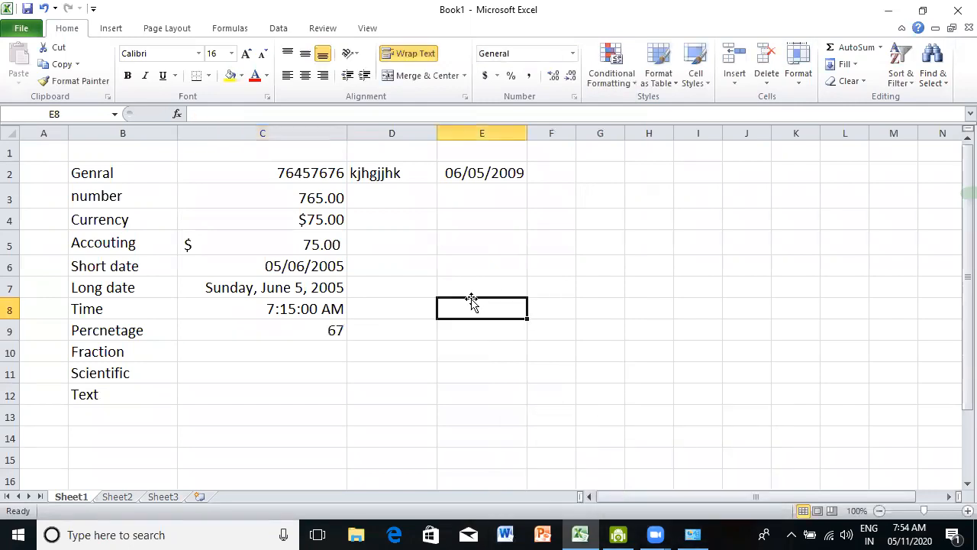
left_click(328, 324)
left_click(573, 53)
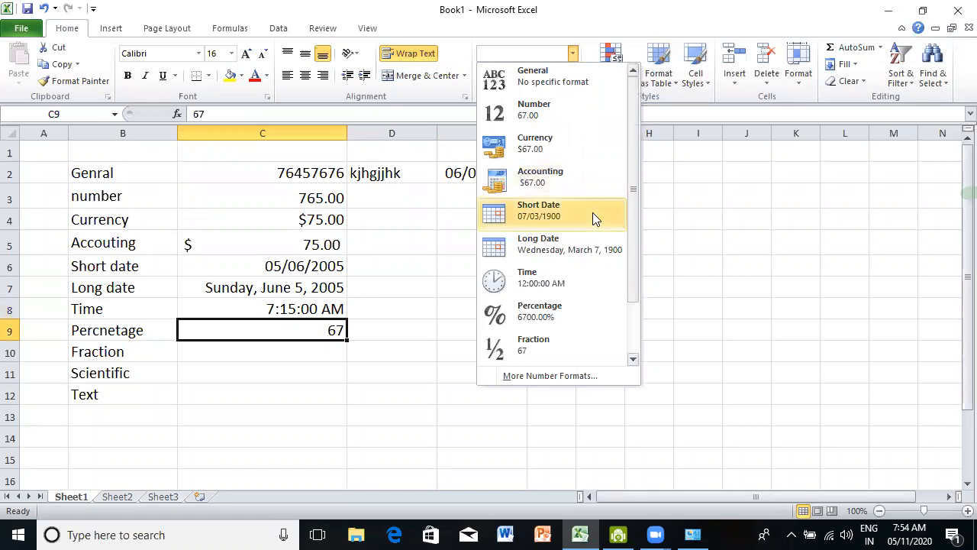
left_click(559, 313)
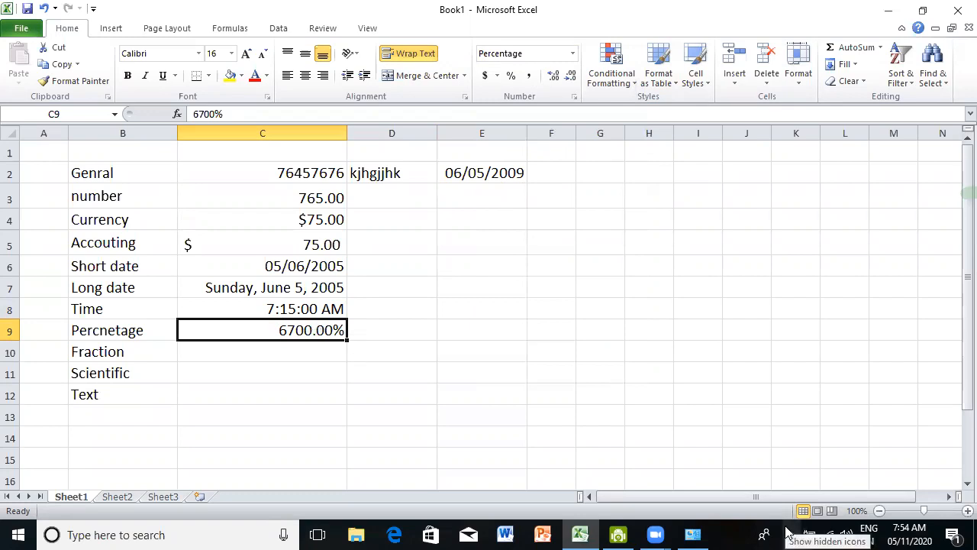
type("67")
key("Return")
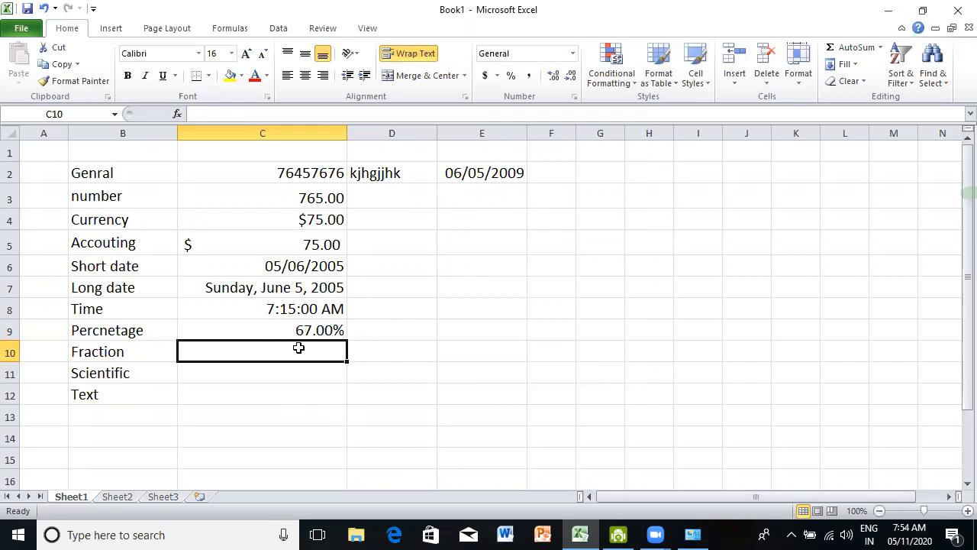
- Enter 1/2 in cell C10 of the Fraction row and apply the Fraction format to it
type("1")
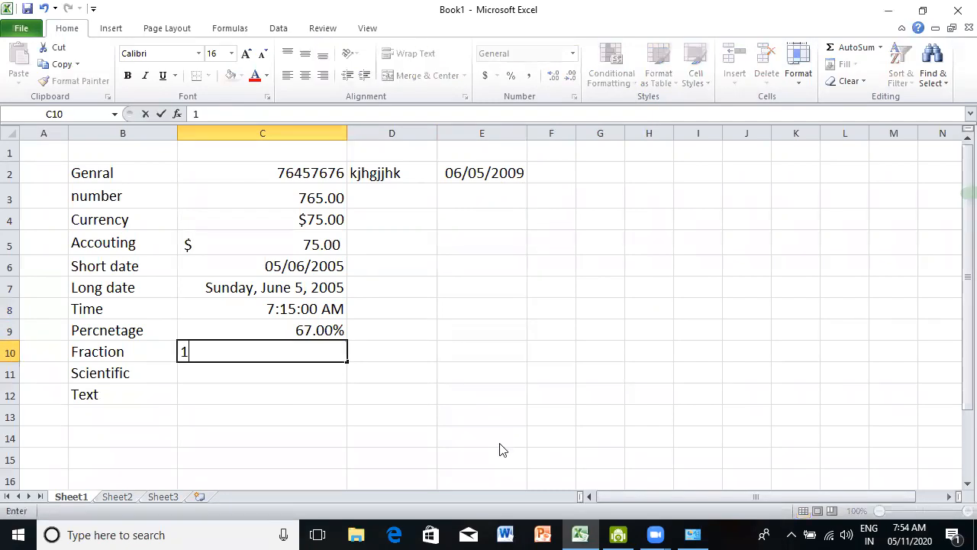
type("/2")
key("Return")
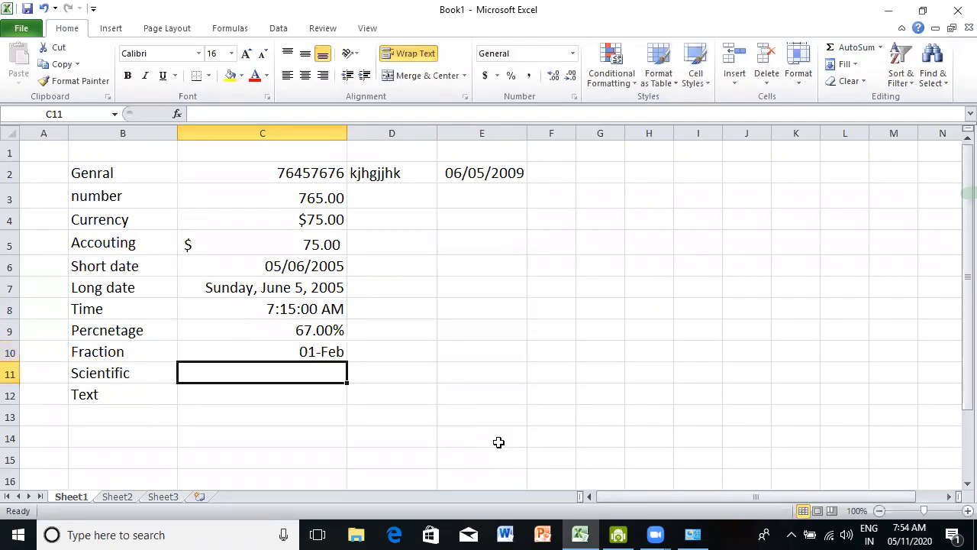
left_click(315, 352)
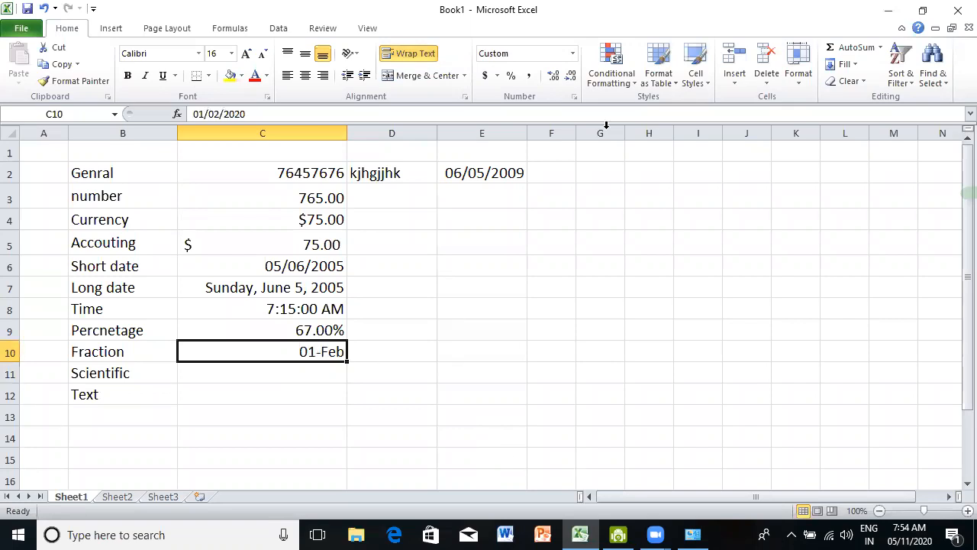
left_click(573, 54)
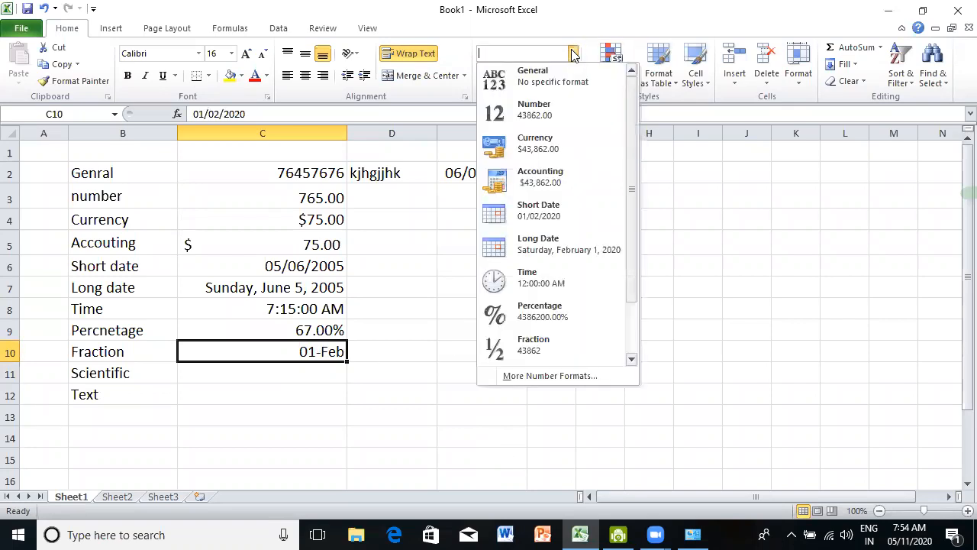
left_click(523, 345)
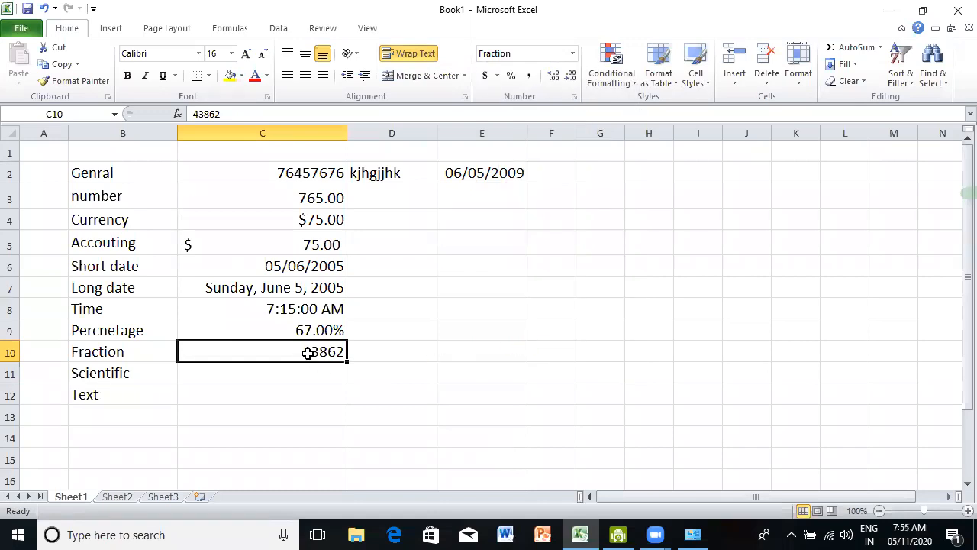
- Re-enter 1/2 in the Fraction-formatted cell C10
type("1/2")
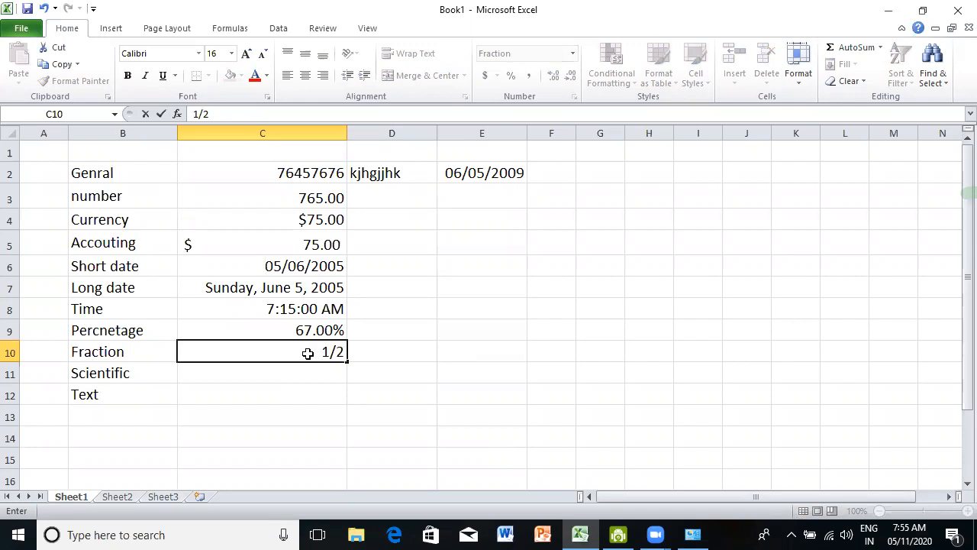
key("Return")
left_click(308, 353)
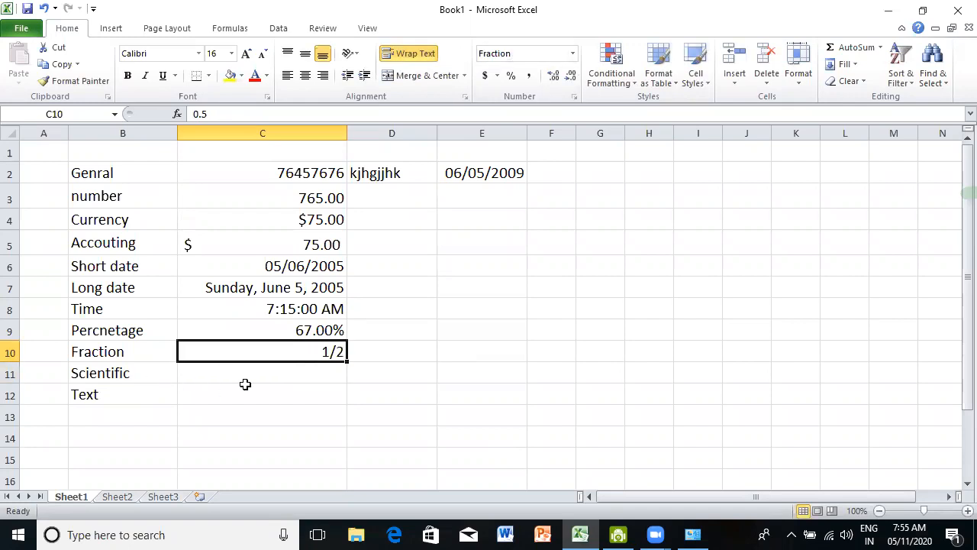
left_click(291, 372)
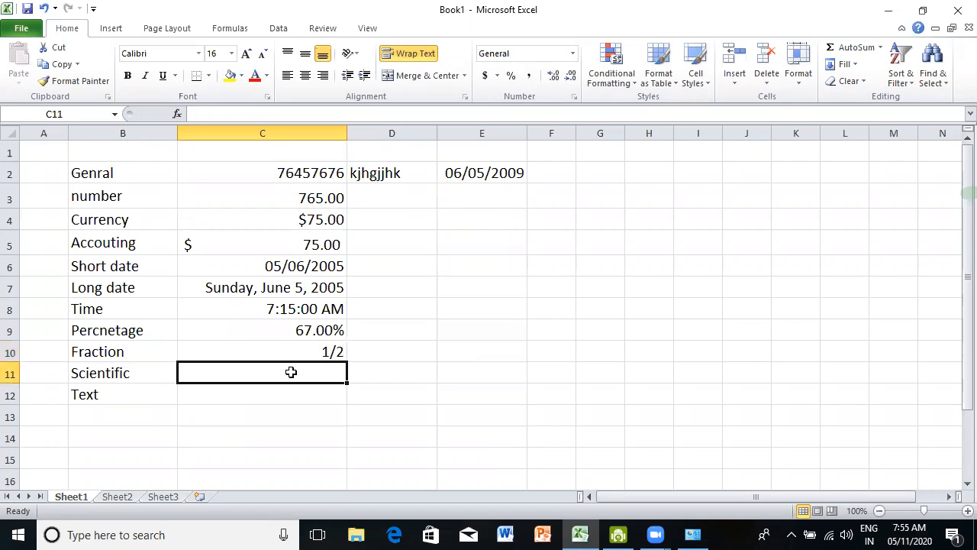
type("67654676868")
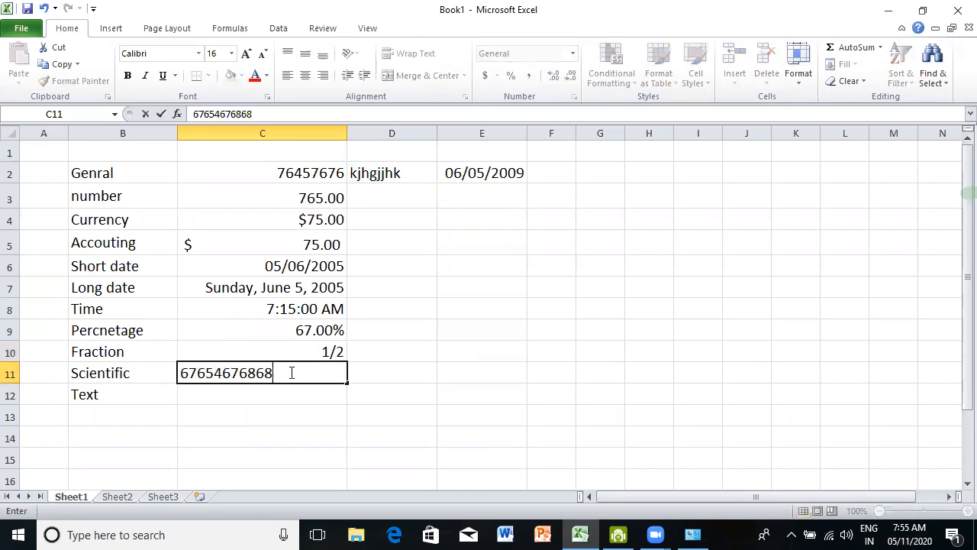
key("Return")
left_click(291, 372)
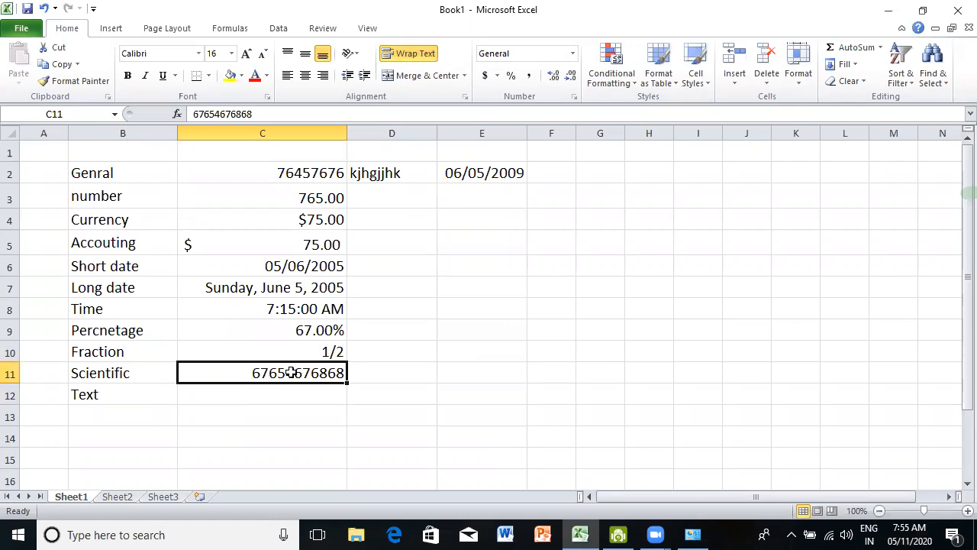
left_click(572, 53)
left_click_drag(622, 198, 625, 269)
left_click(539, 321)
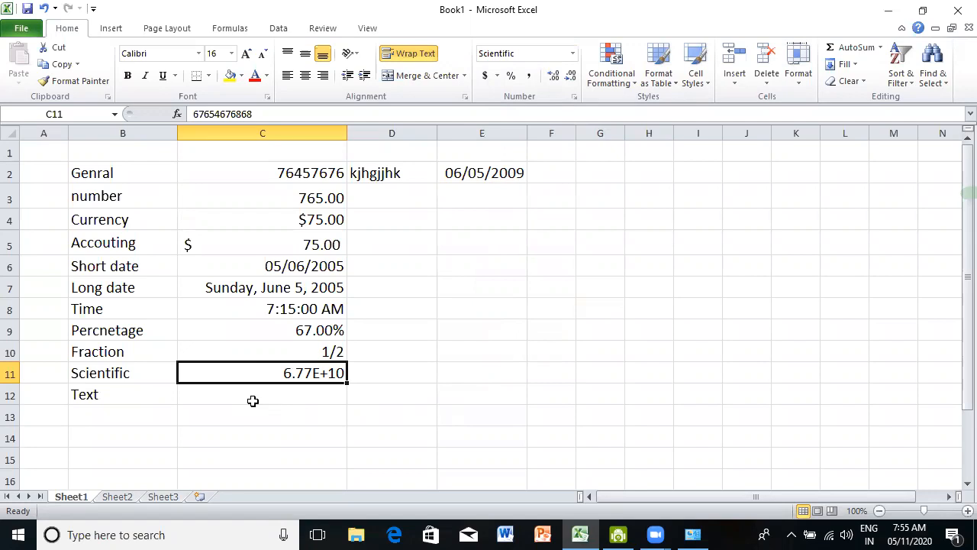
left_click(292, 393)
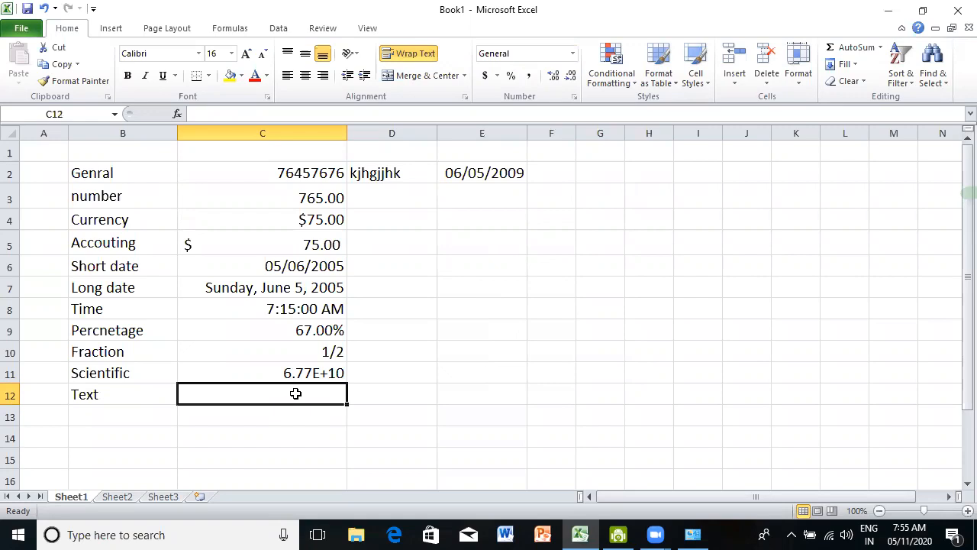
type("7876566576564")
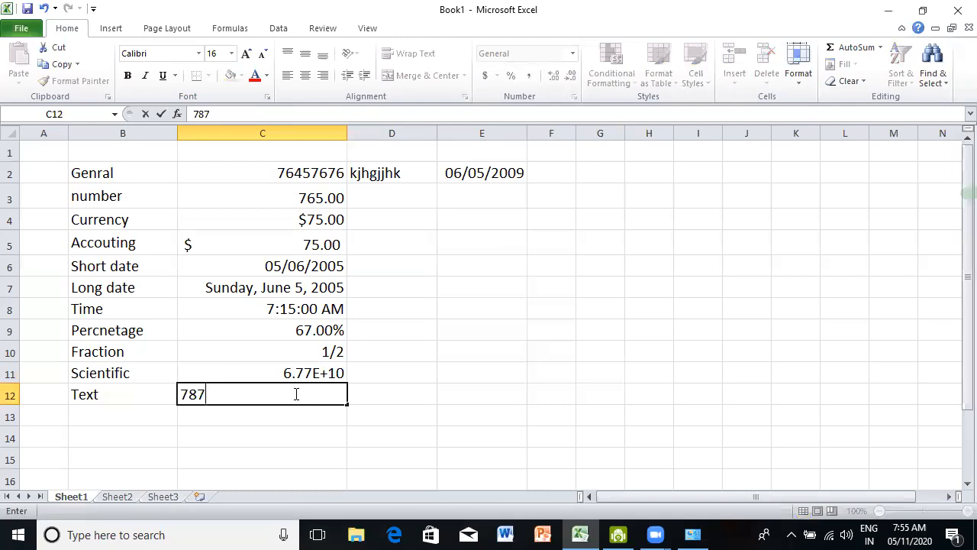
type("8")
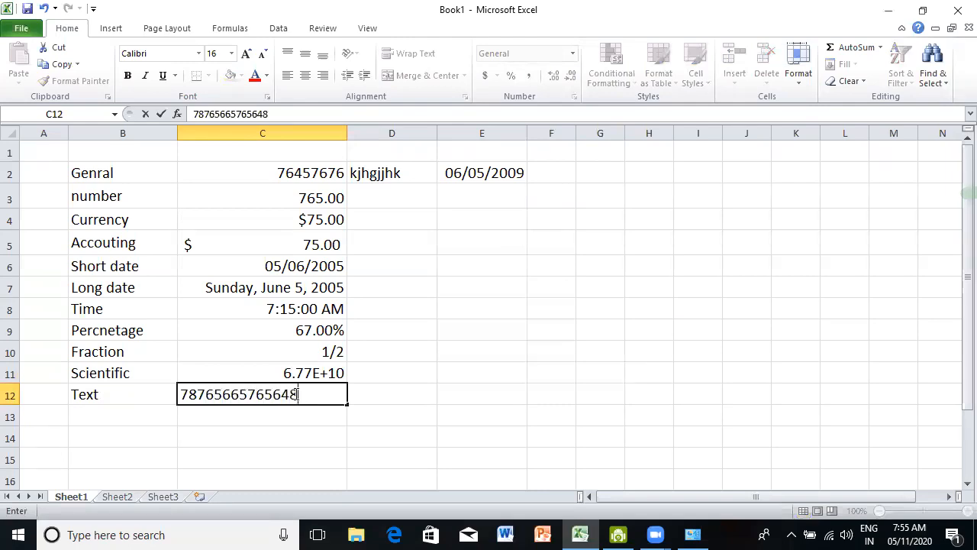
key("Return")
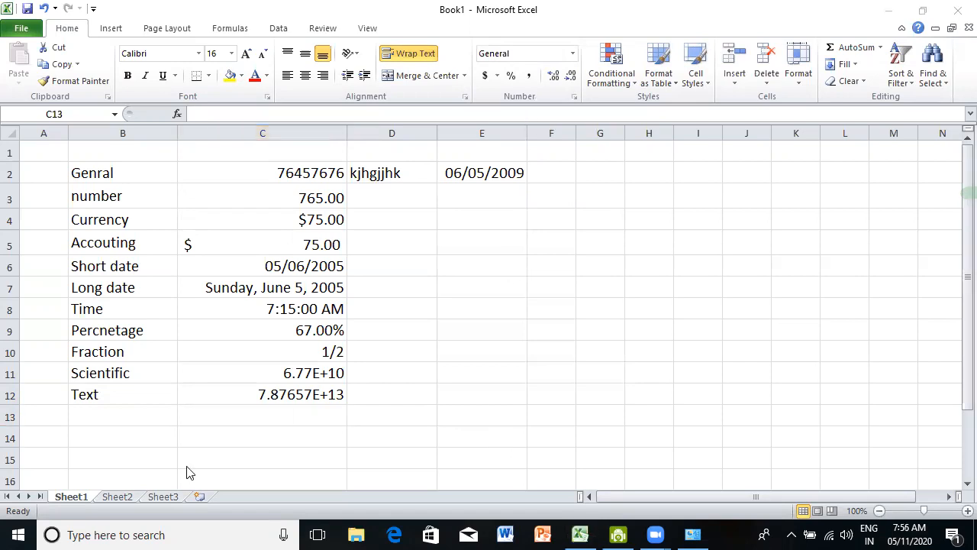
left_click(296, 395)
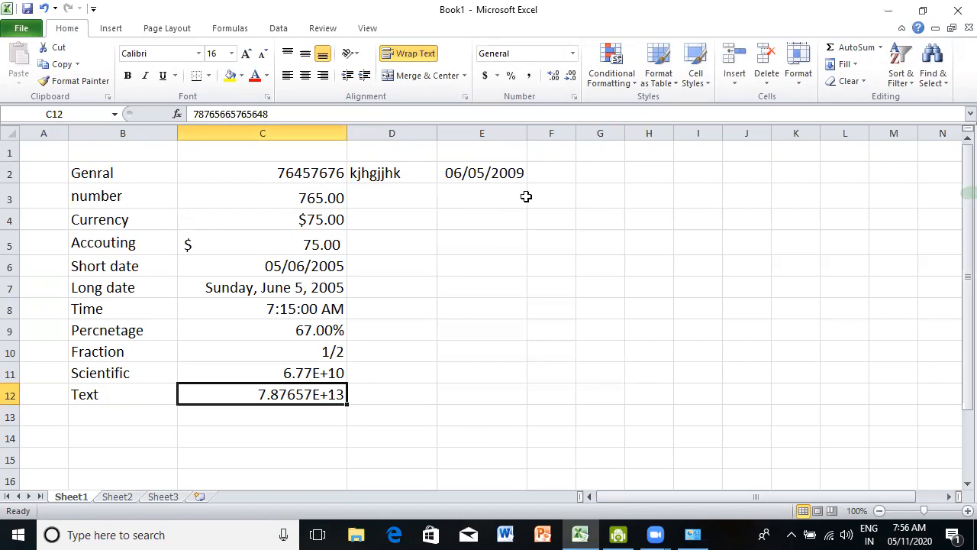
left_click(573, 53)
scroll(567, 258, "down", 2)
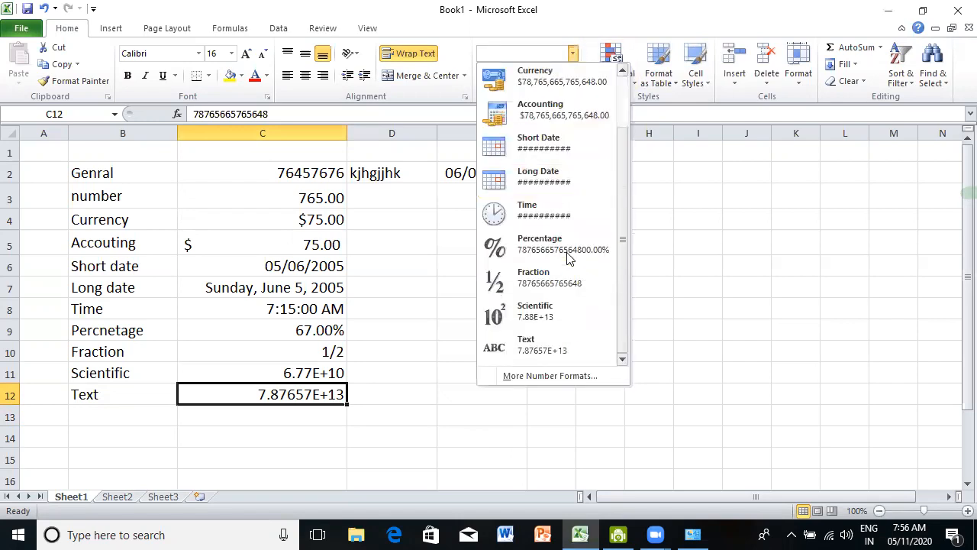
left_click(535, 345)
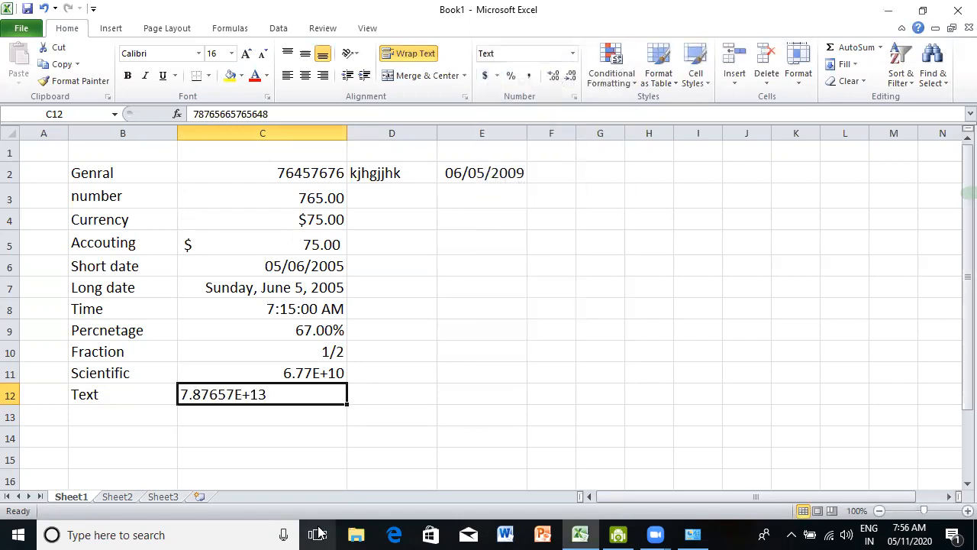
type("898787")
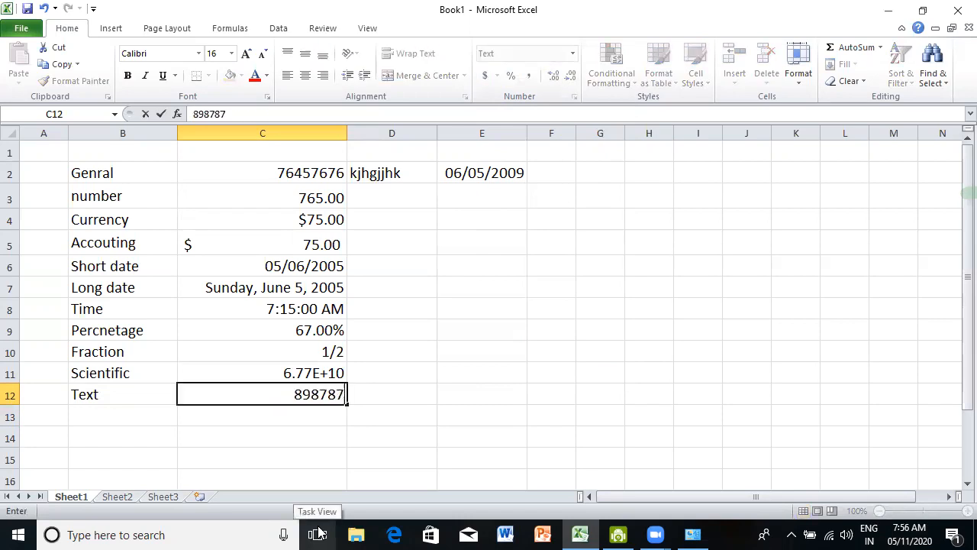
type("6656534368980-")
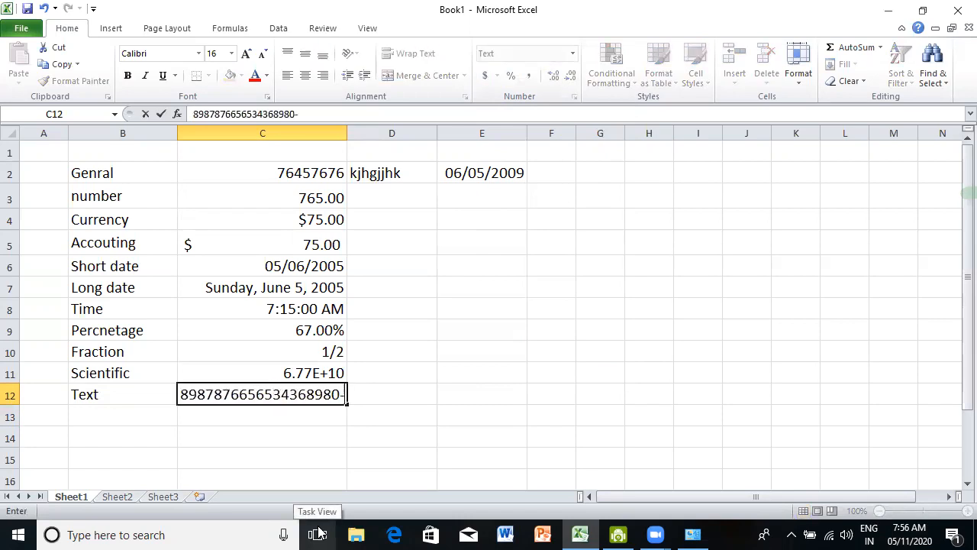
key("BackSpace")
key("BackSpace")
key("BackSpace")
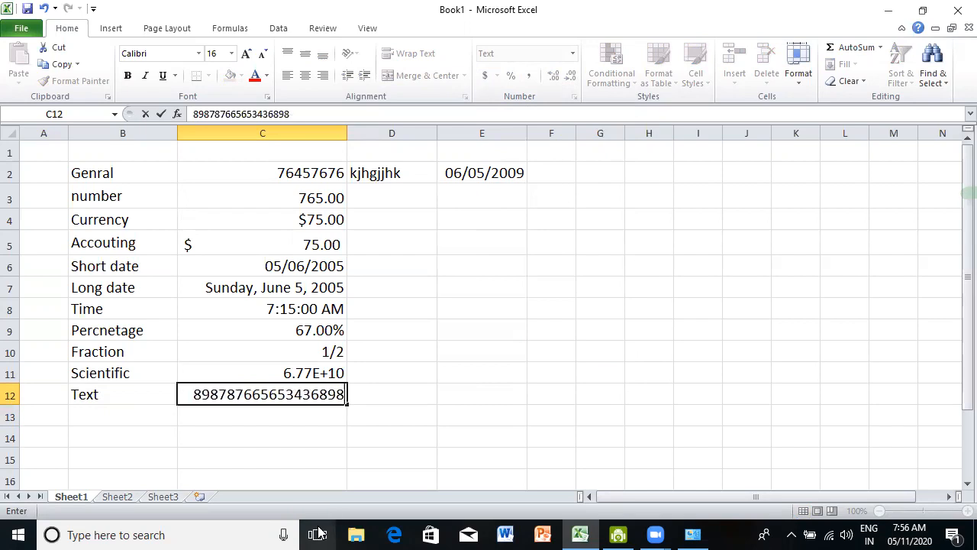
key("Return")
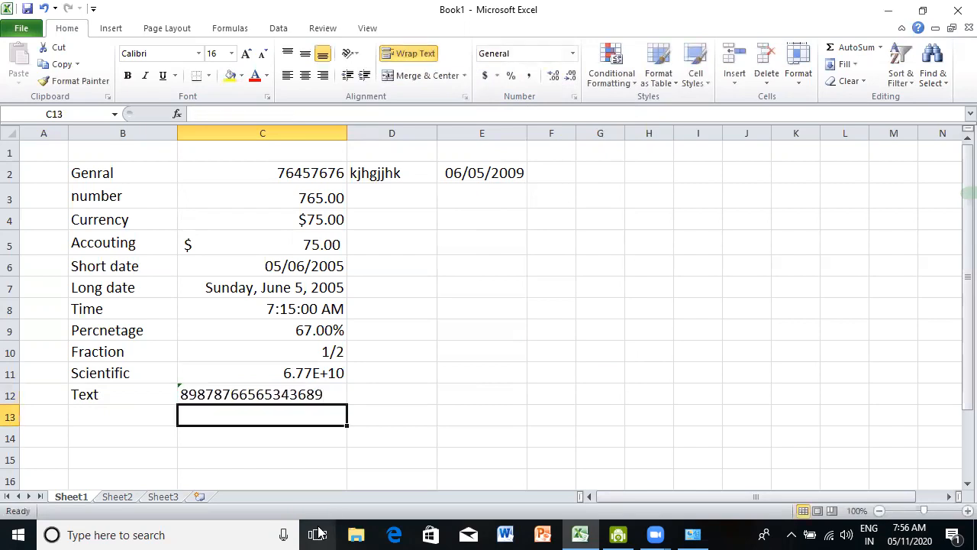
left_click(412, 395)
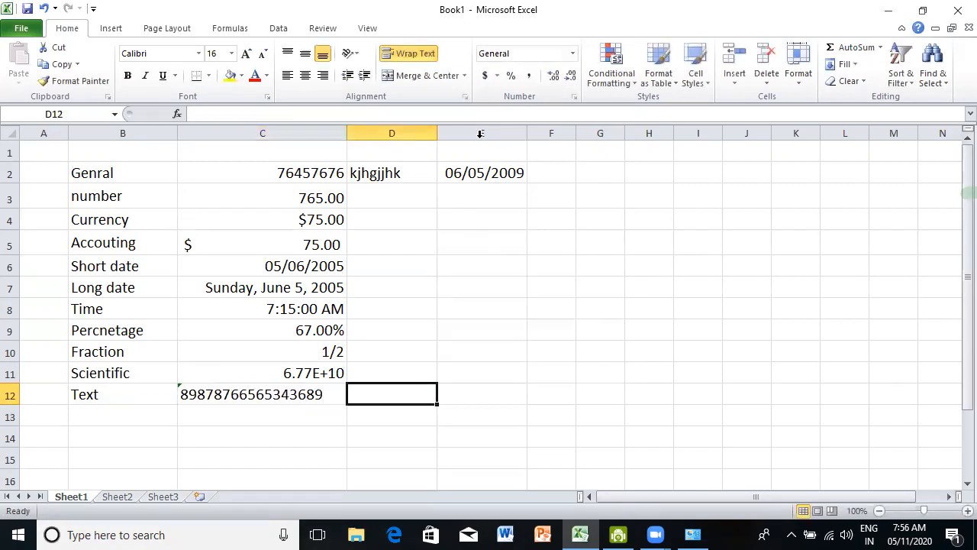
left_click_drag(437, 133, 550, 133)
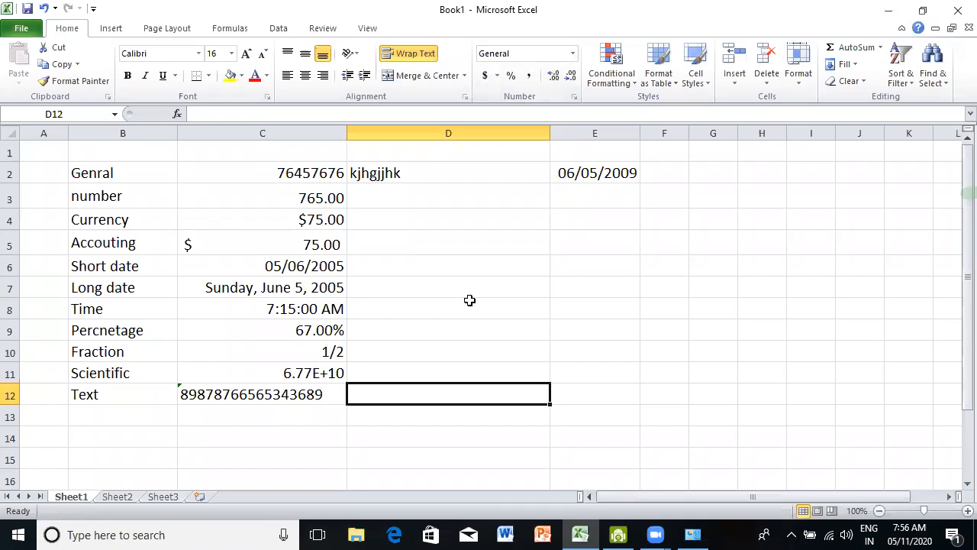
type("'")
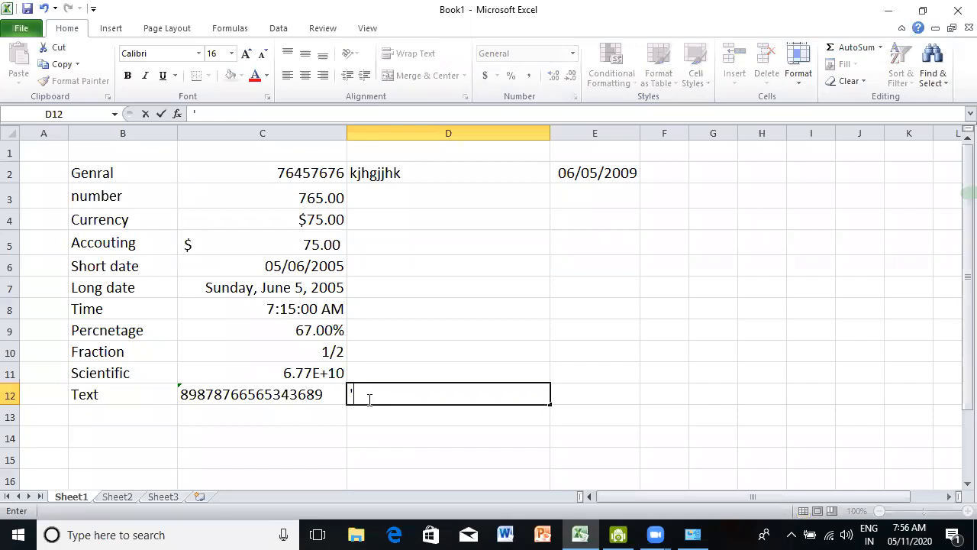
type("098967867")
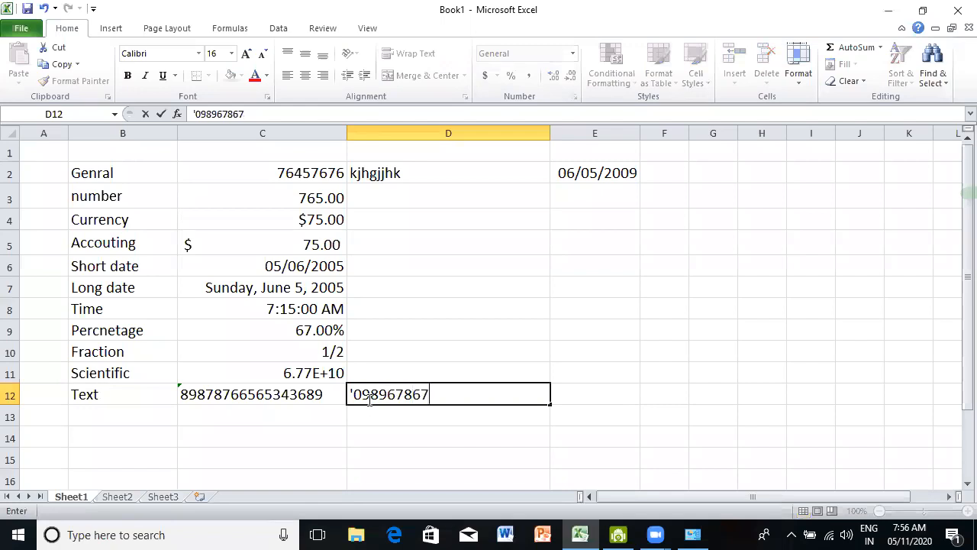
type("65537768")
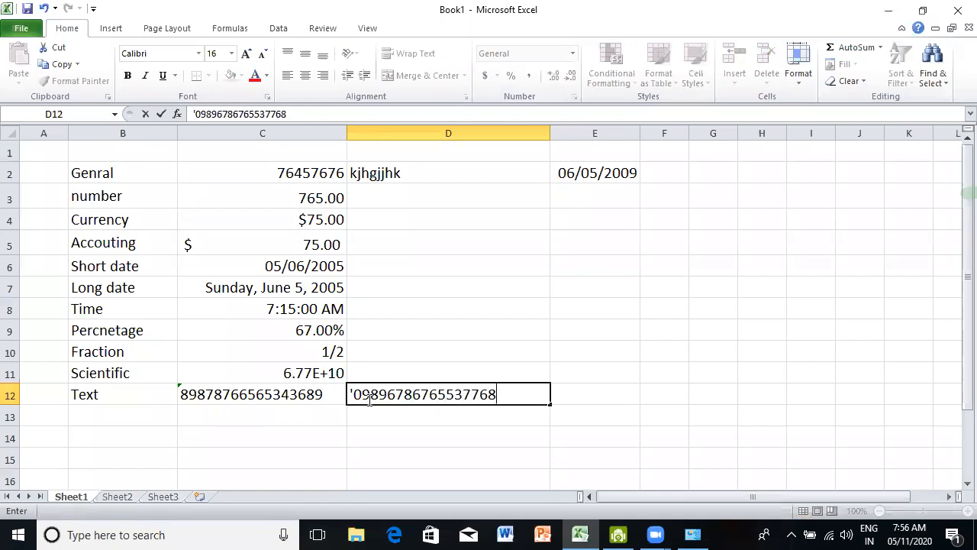
key("Return")
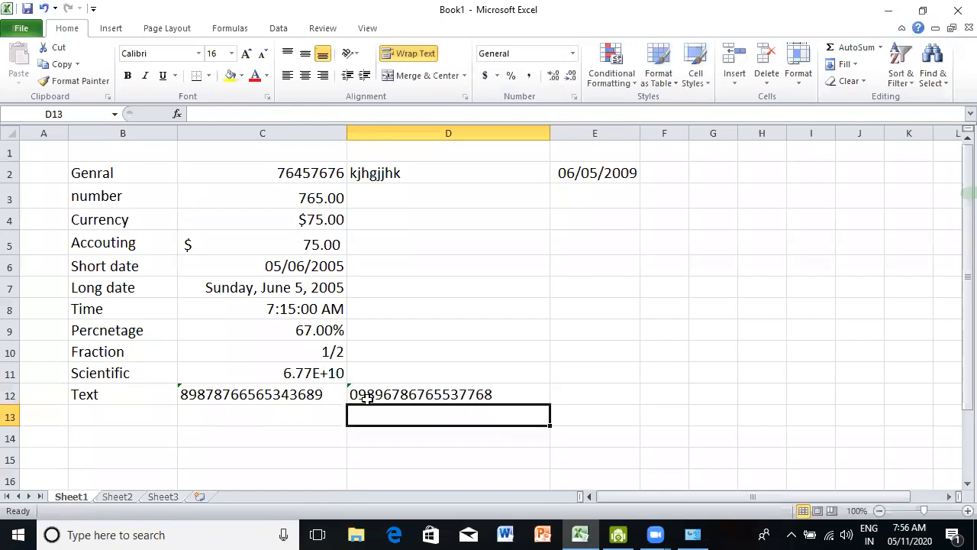
- Compare the stored contents of cells C12 and D12, then review the General and number row samples and the formats offered for C3
left_click(496, 396)
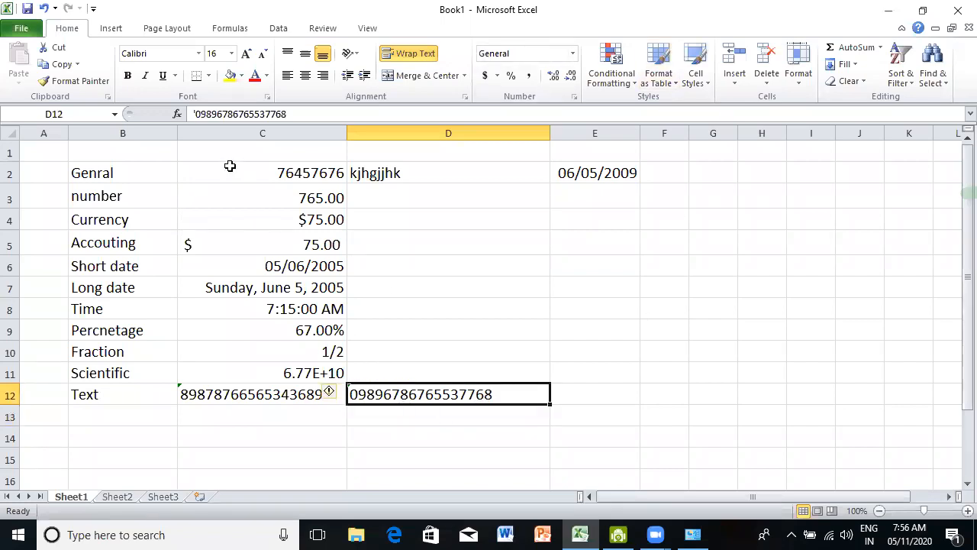
left_click(220, 394)
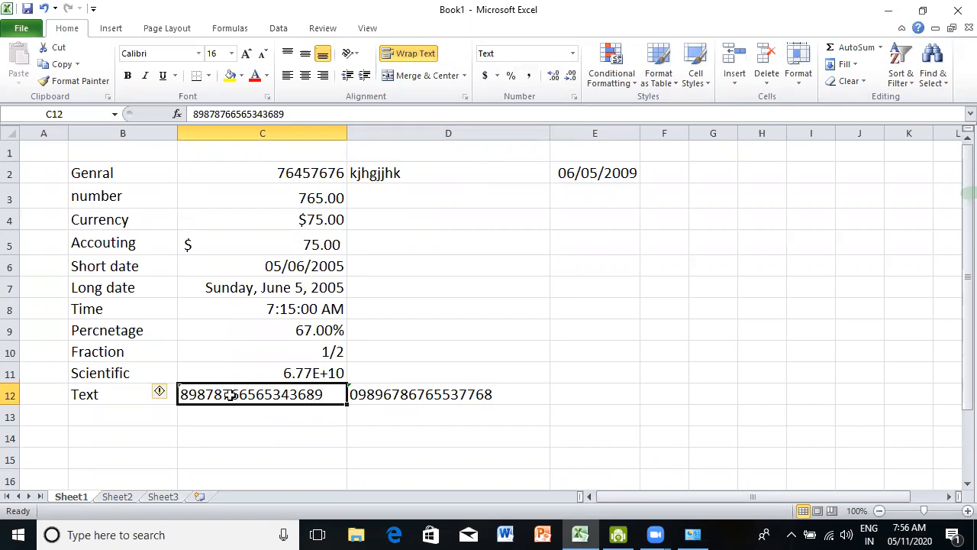
left_click(403, 393)
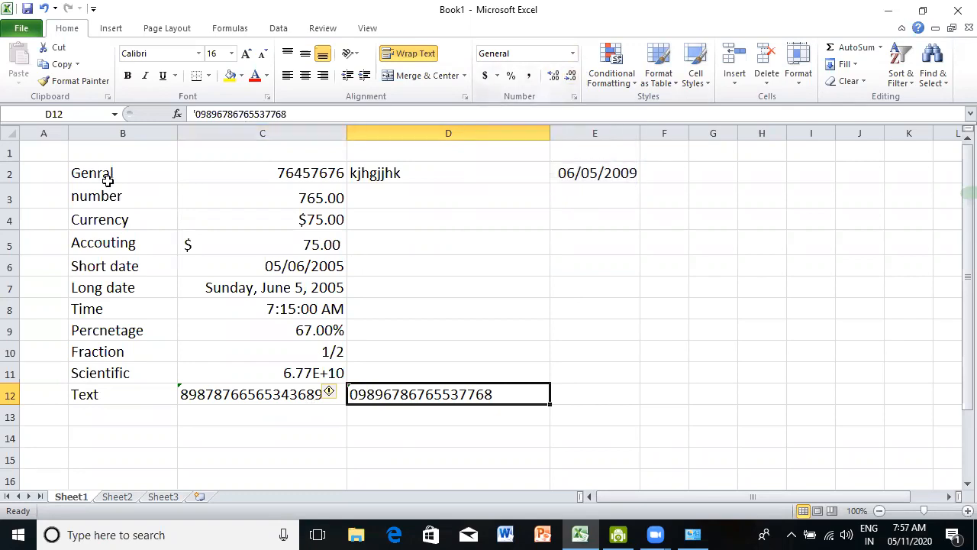
left_click(272, 168)
left_click(419, 172)
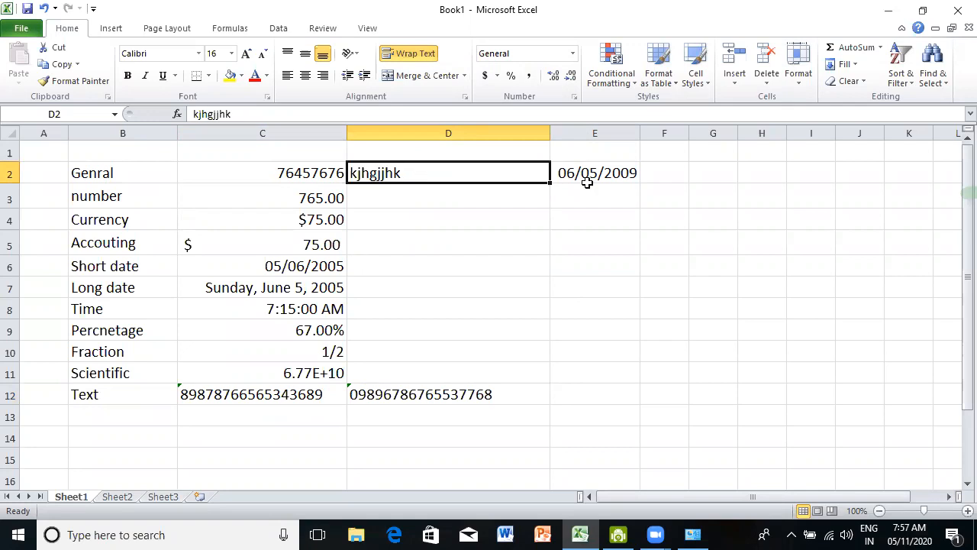
left_click(307, 199)
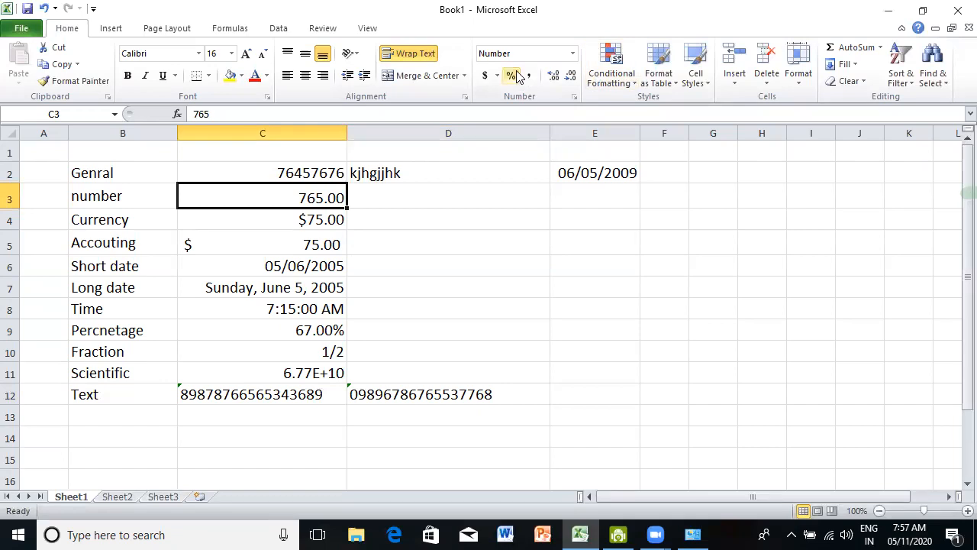
left_click(572, 55)
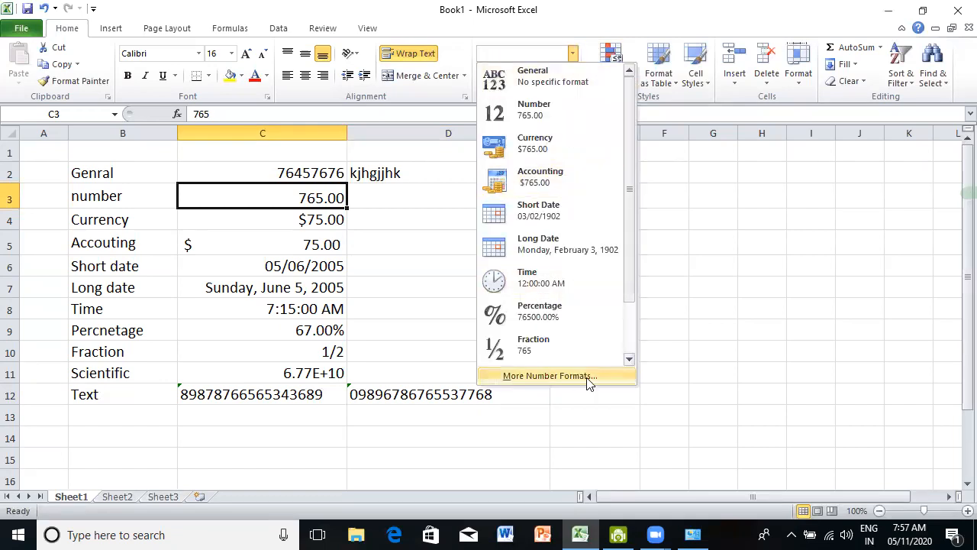
left_click(816, 330)
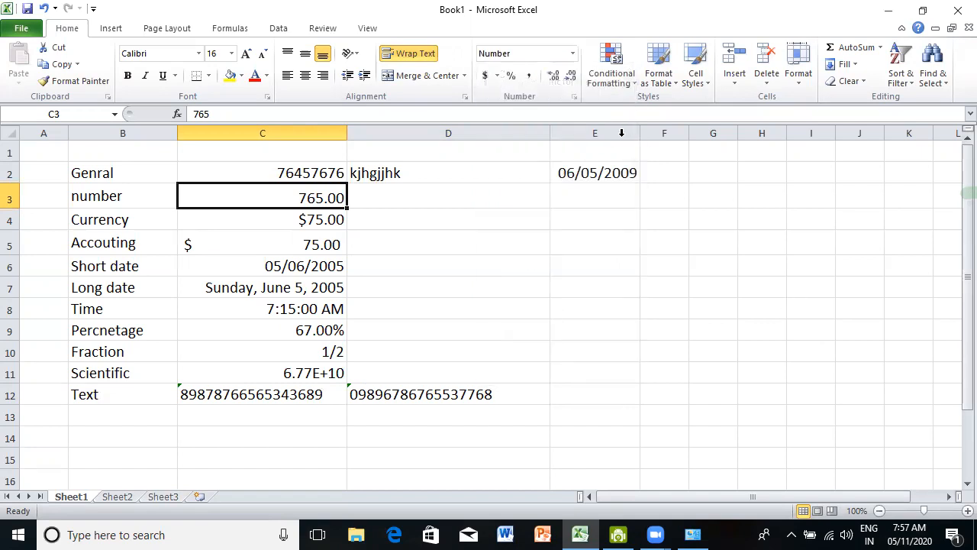
- Set the Number format of cell C3 to three decimal places
left_click(574, 98)
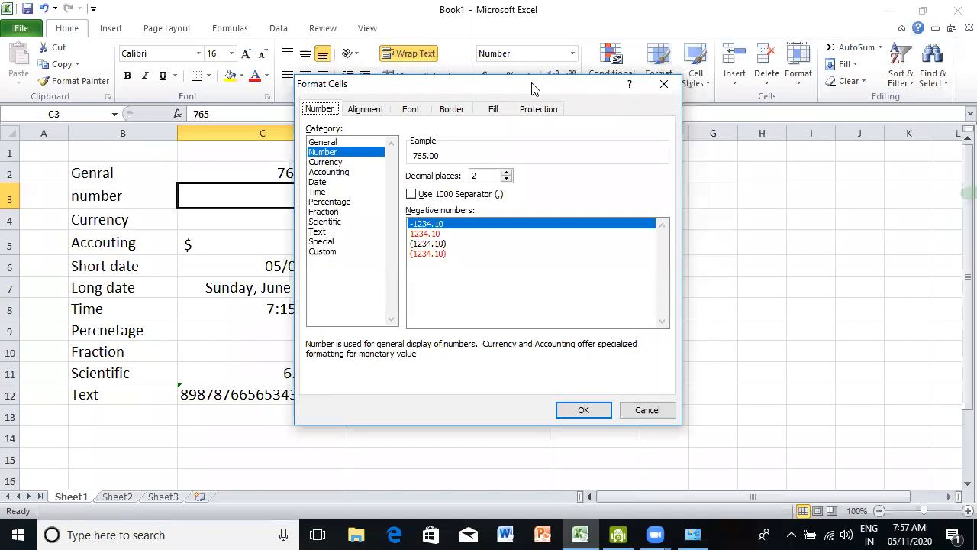
left_click_drag(562, 102, 744, 171)
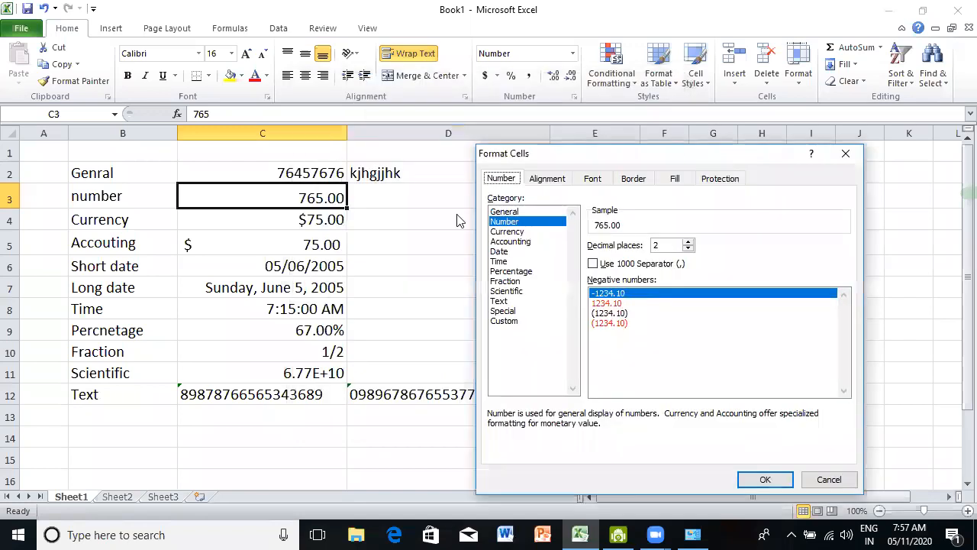
left_click(502, 212)
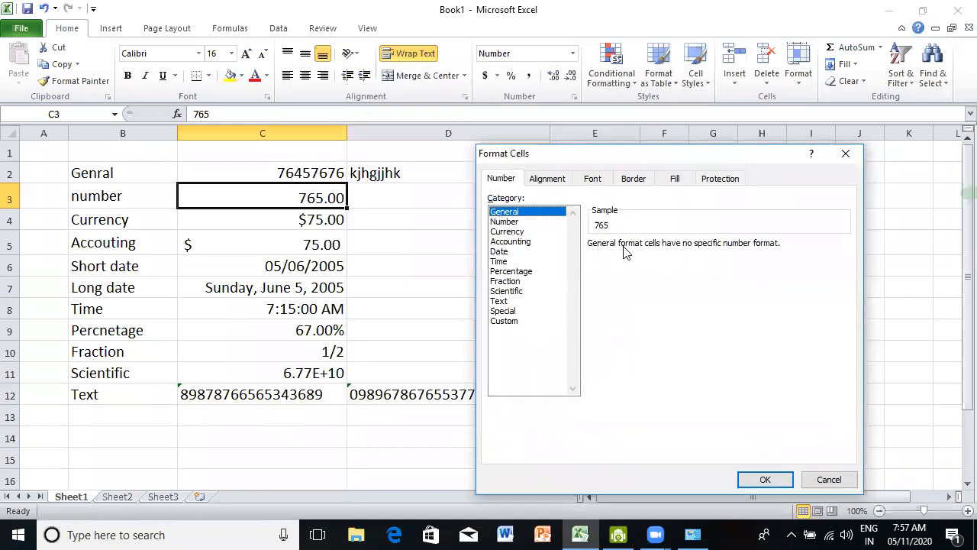
left_click(504, 222)
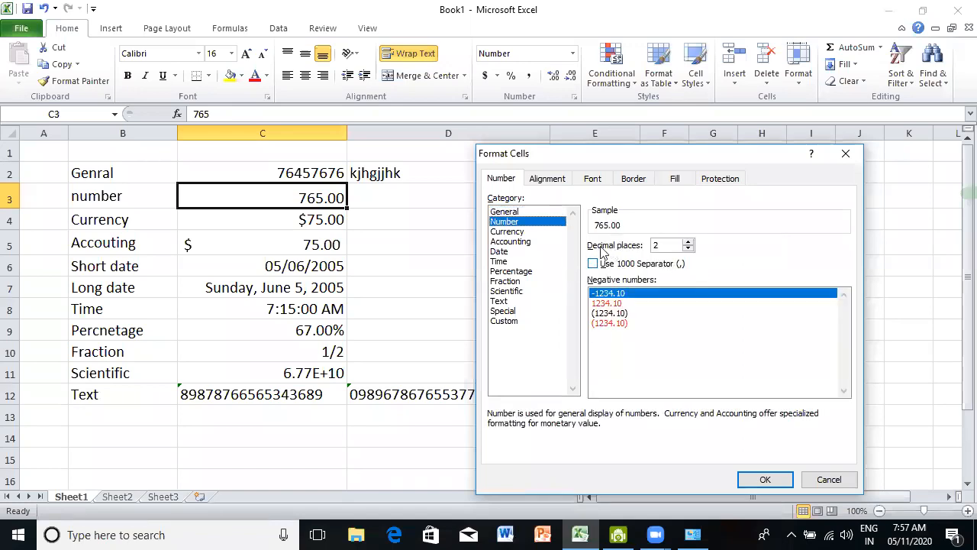
left_click(690, 242)
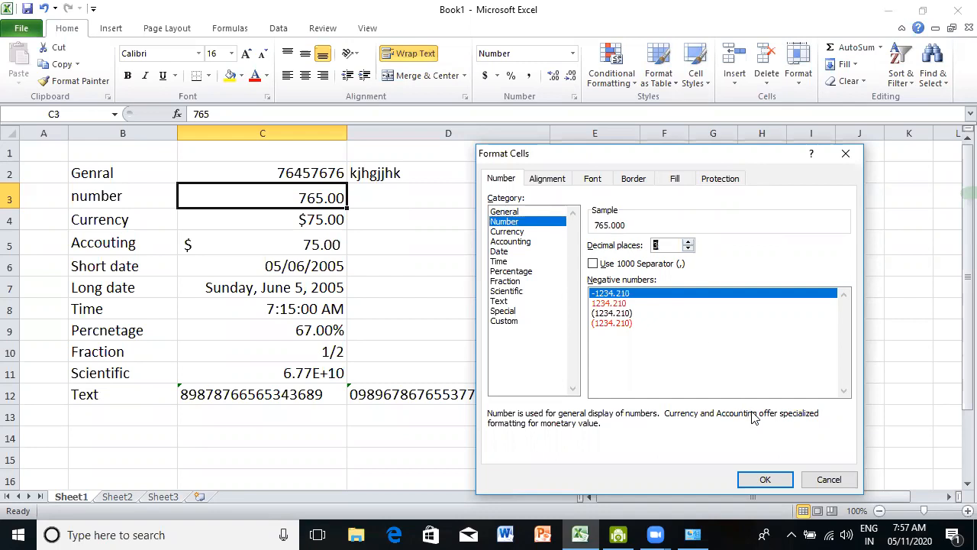
left_click(760, 480)
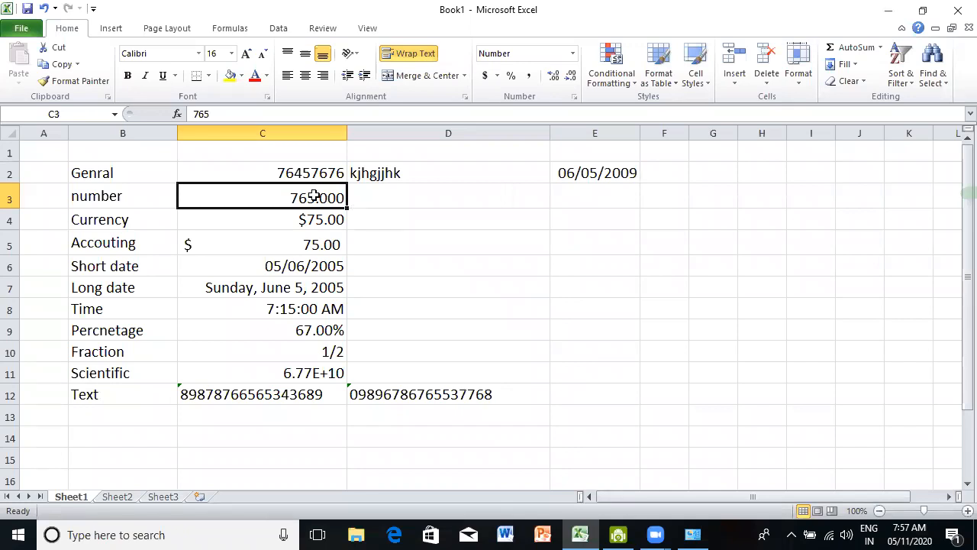
- Format cell C3 with the 1000 separator and two decimal places, and replace its value with 887857654
left_click(576, 96)
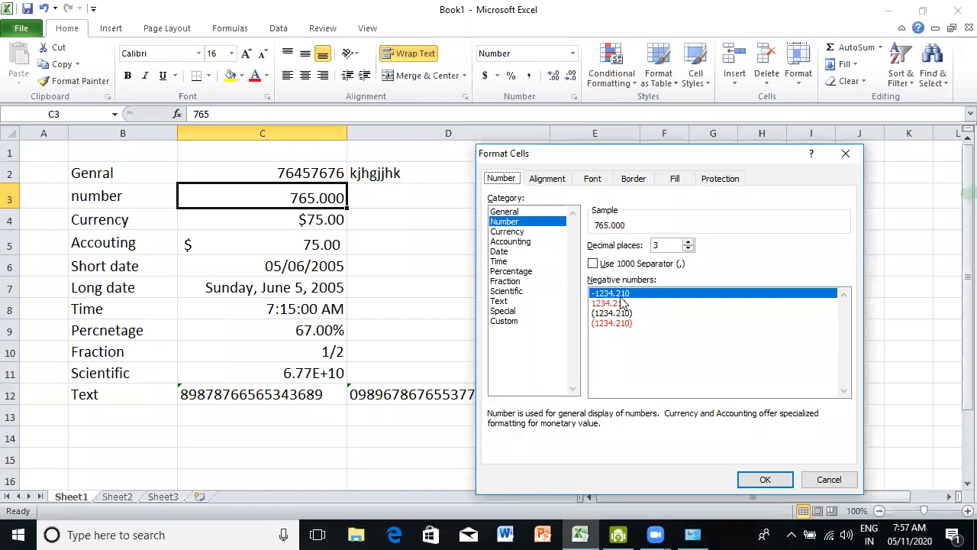
left_click(593, 264)
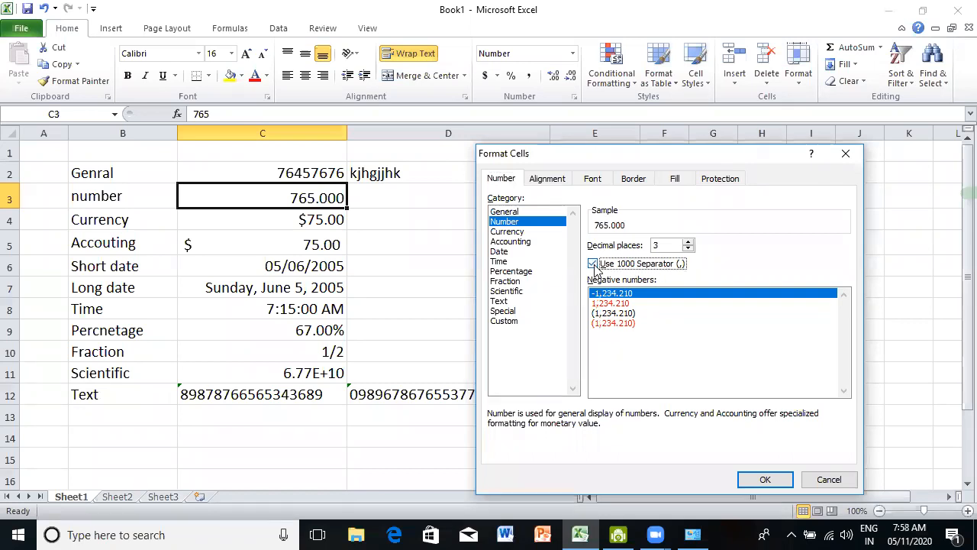
left_click(687, 249)
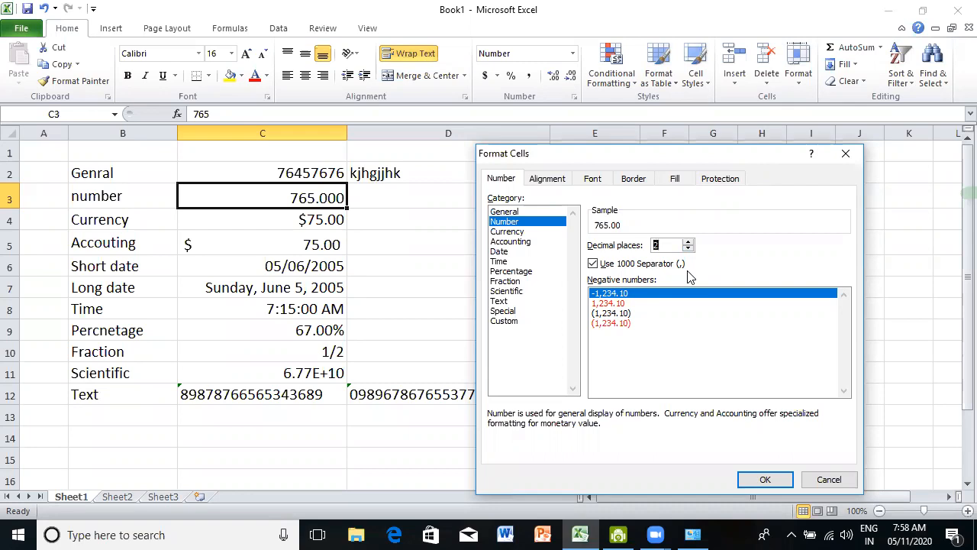
left_click(767, 478)
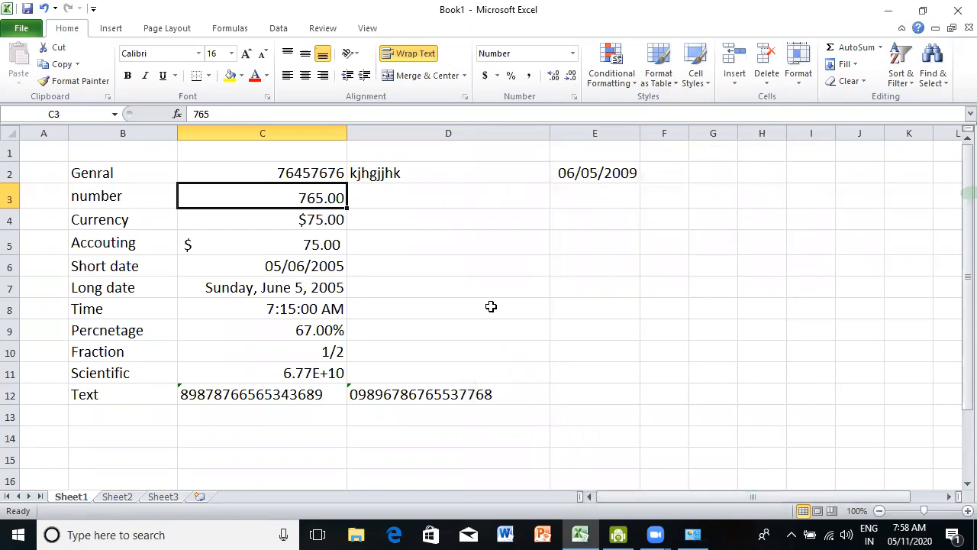
type("887857654")
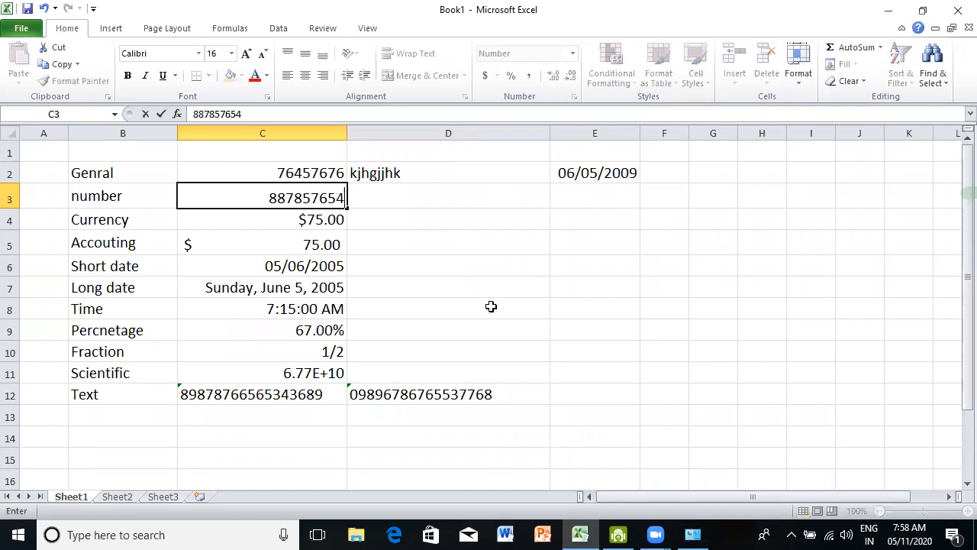
key("Return")
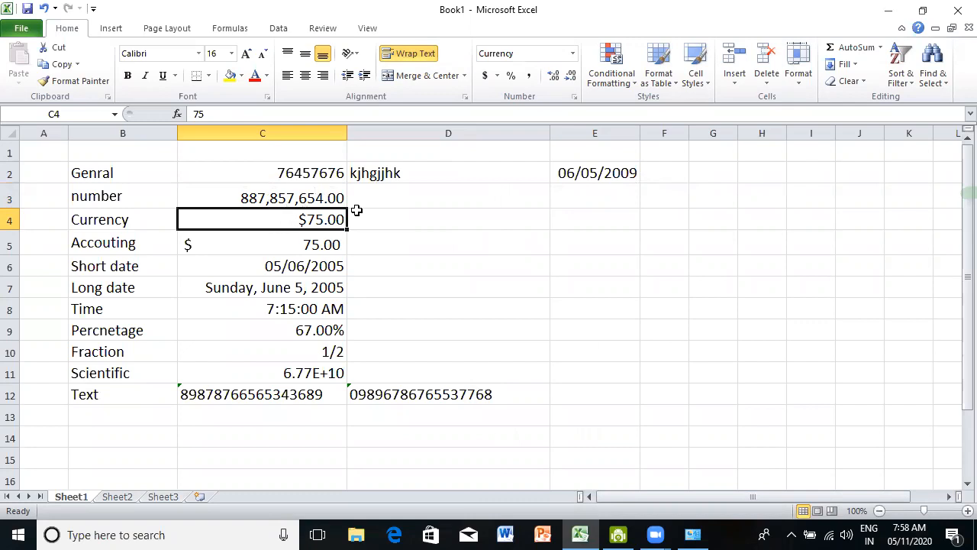
- Examine the Currency format options for cell C3, including decimal places, symbol and the negative number styles
left_click(275, 198)
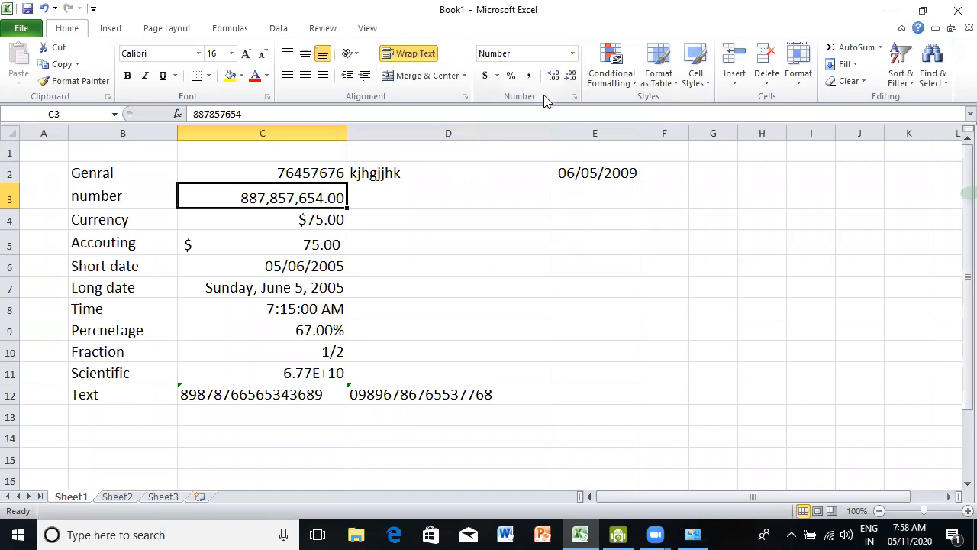
left_click(574, 97)
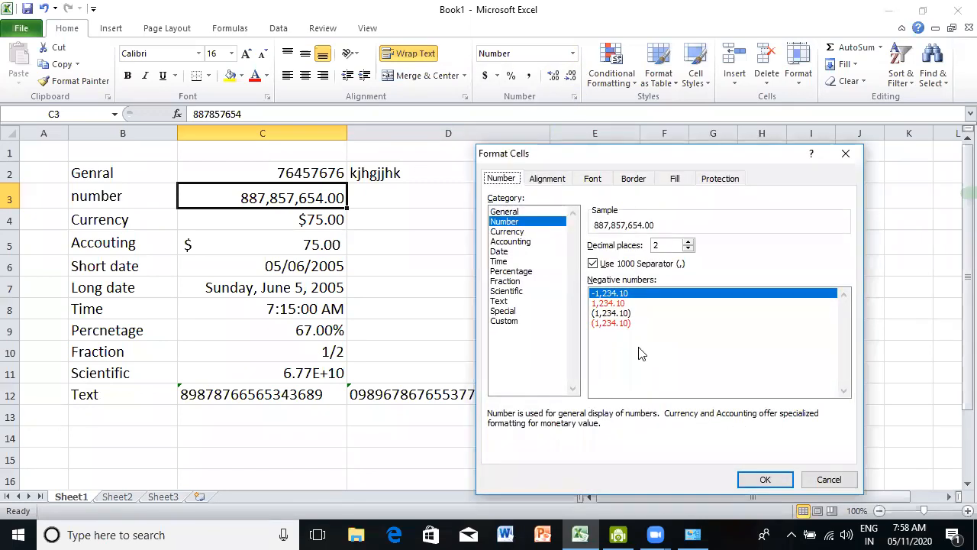
left_click(501, 232)
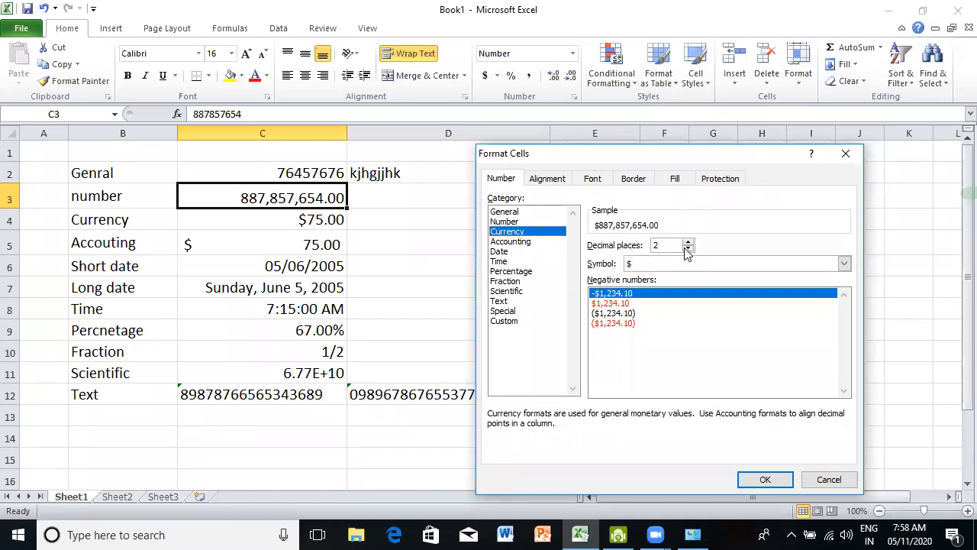
left_click(844, 264)
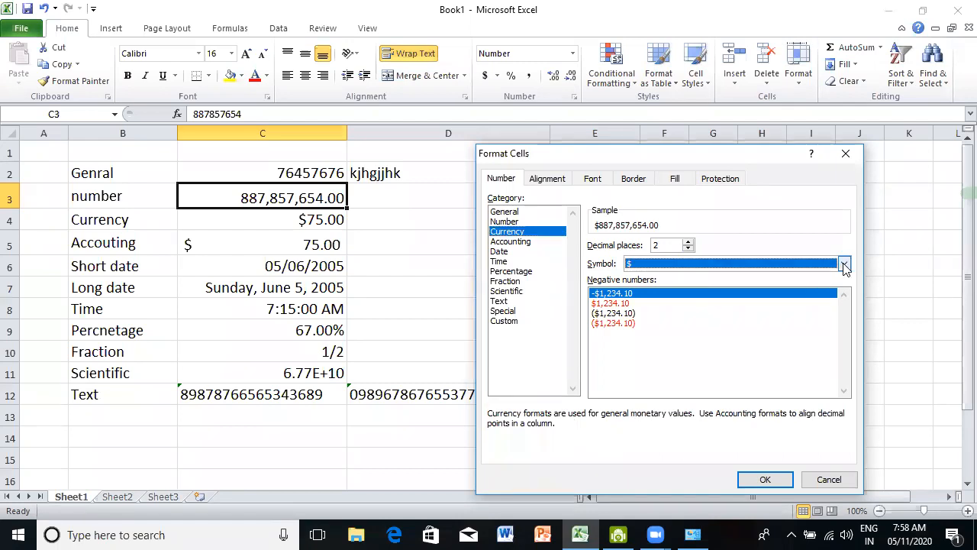
left_click(844, 264)
left_click(598, 304)
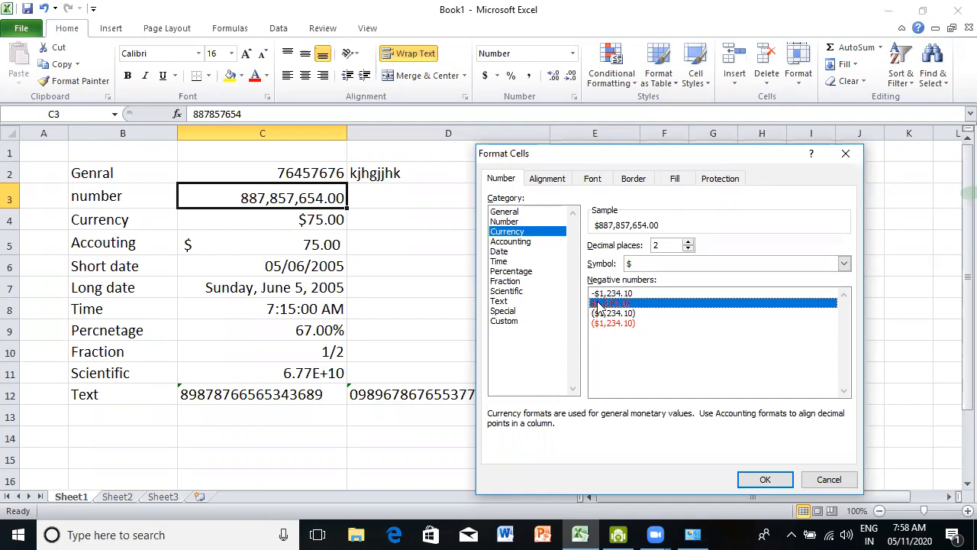
left_click(612, 313)
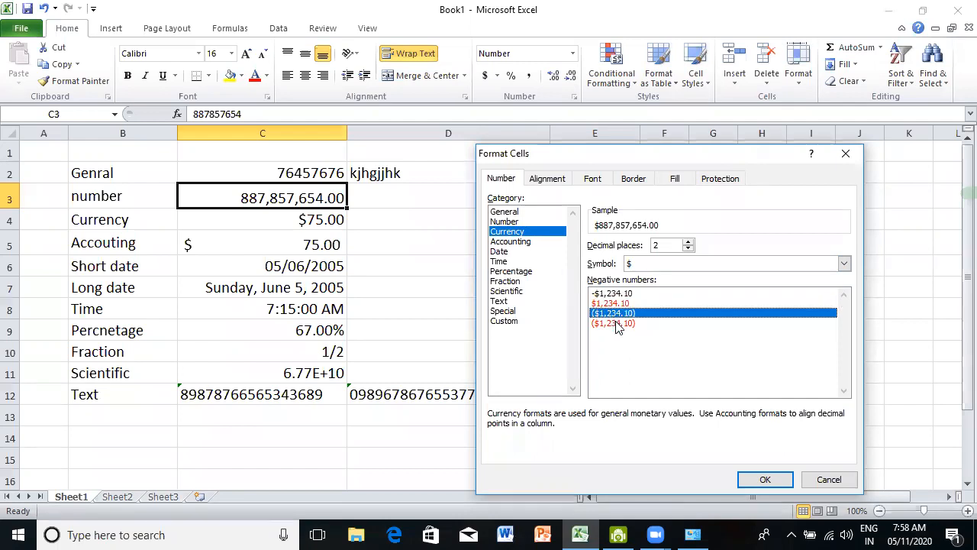
left_click(615, 323)
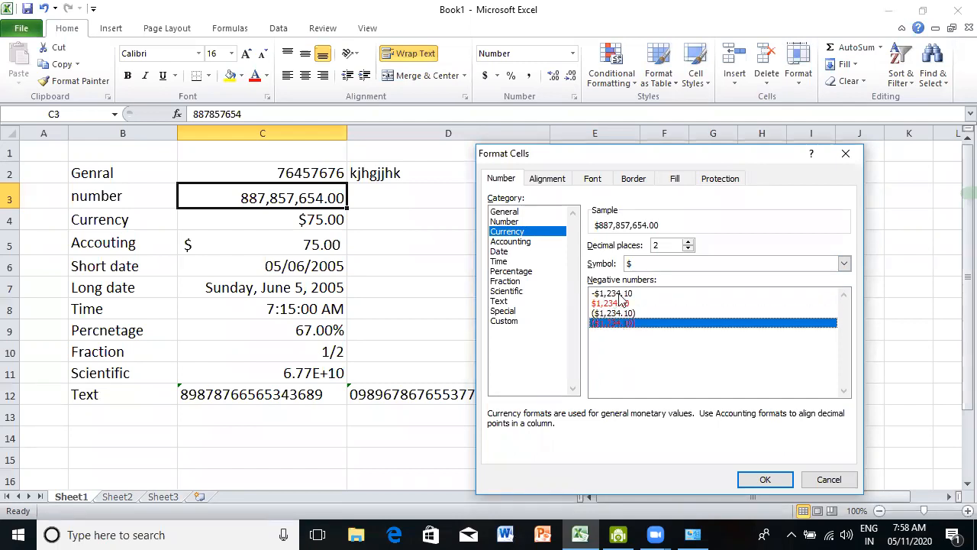
- Review the format options for C3 from Accounting and Date through Text, Special and Custom, and close them without applying any
left_click(517, 243)
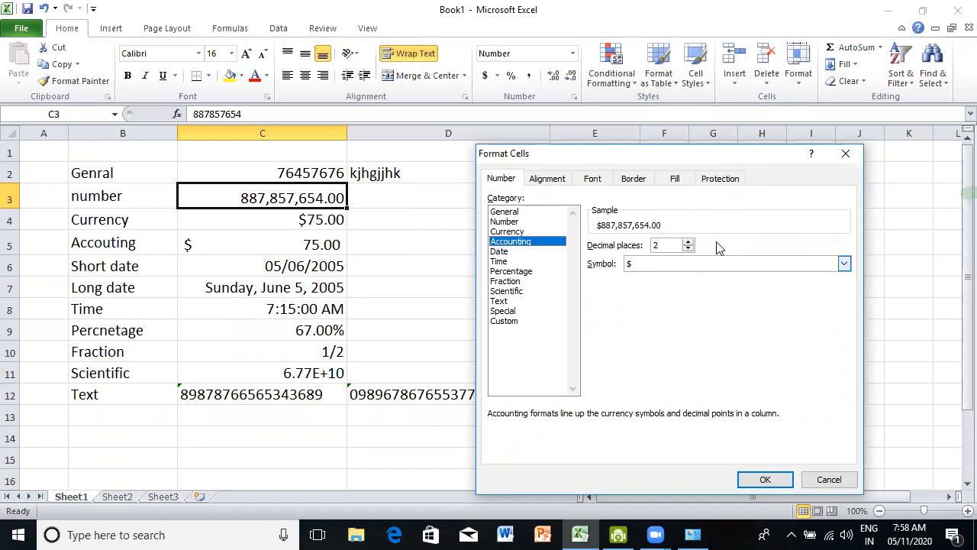
left_click(501, 252)
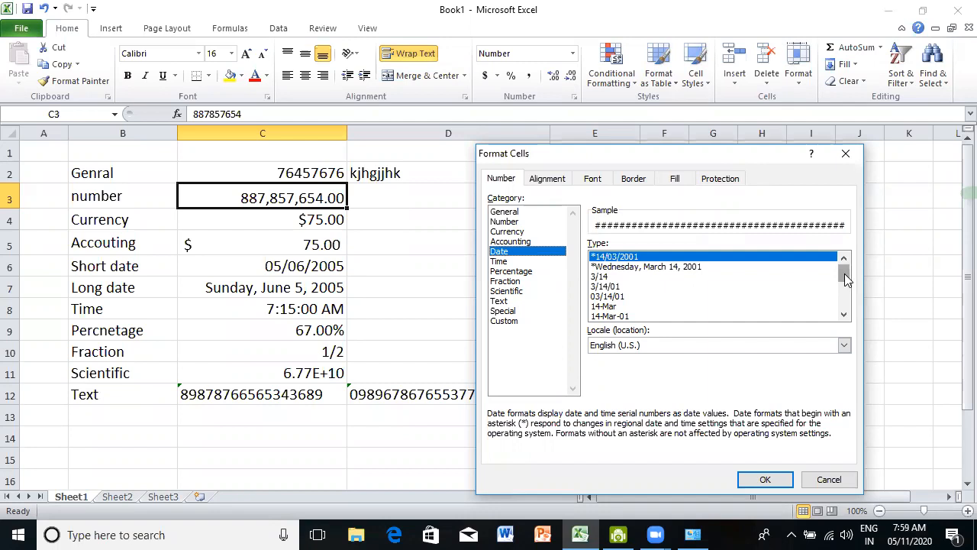
mouse_move(845, 281)
left_mouse_down()
mouse_move(852, 308)
mouse_move(855, 268)
left_mouse_up()
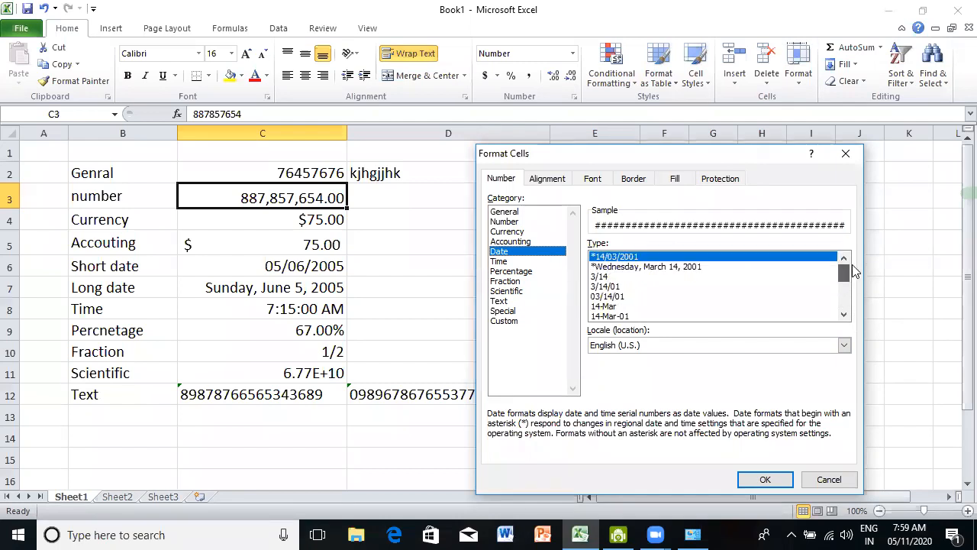
left_click(499, 261)
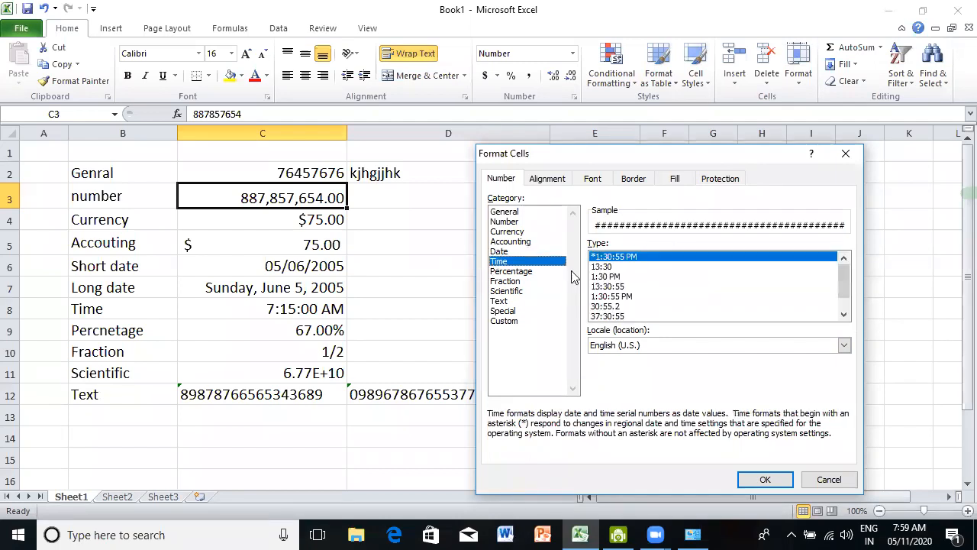
left_click(508, 272)
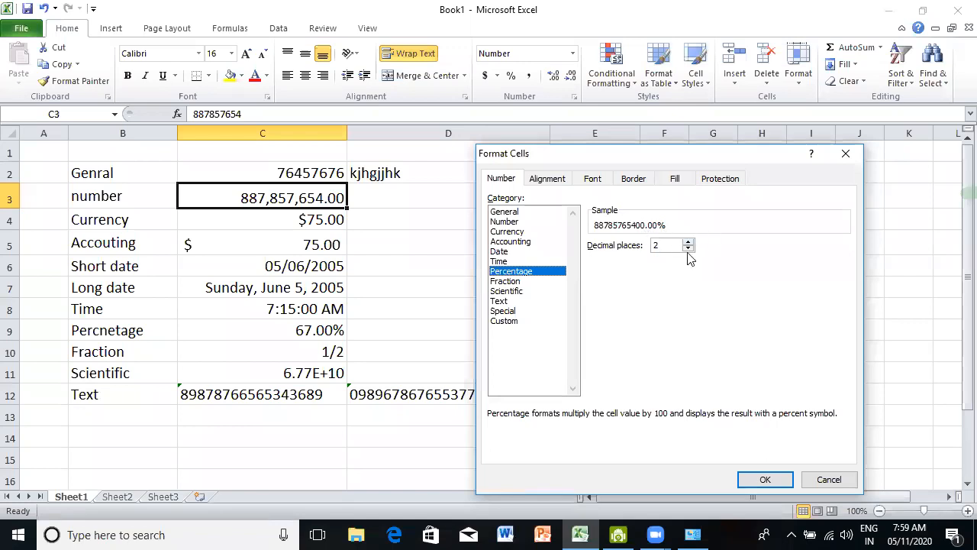
left_click(506, 281)
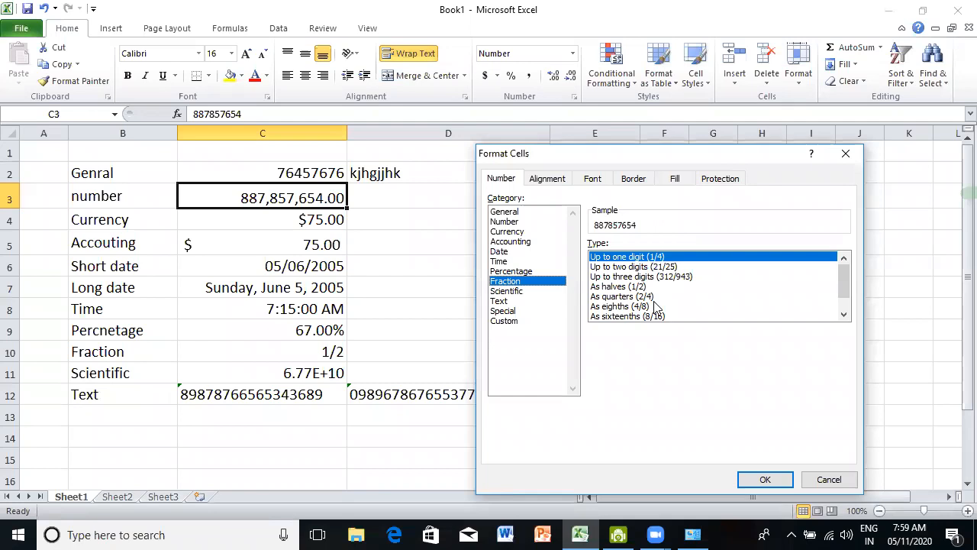
left_click(508, 291)
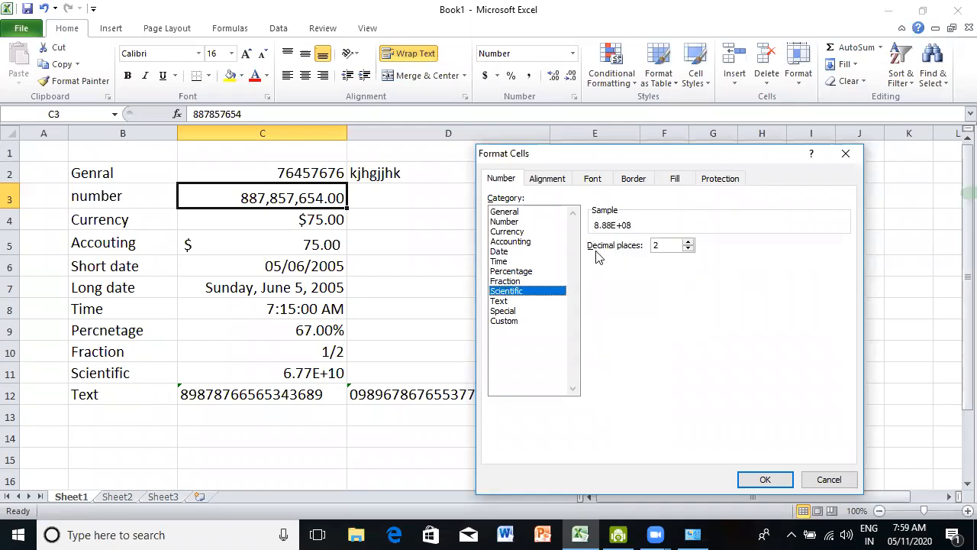
left_click(494, 302)
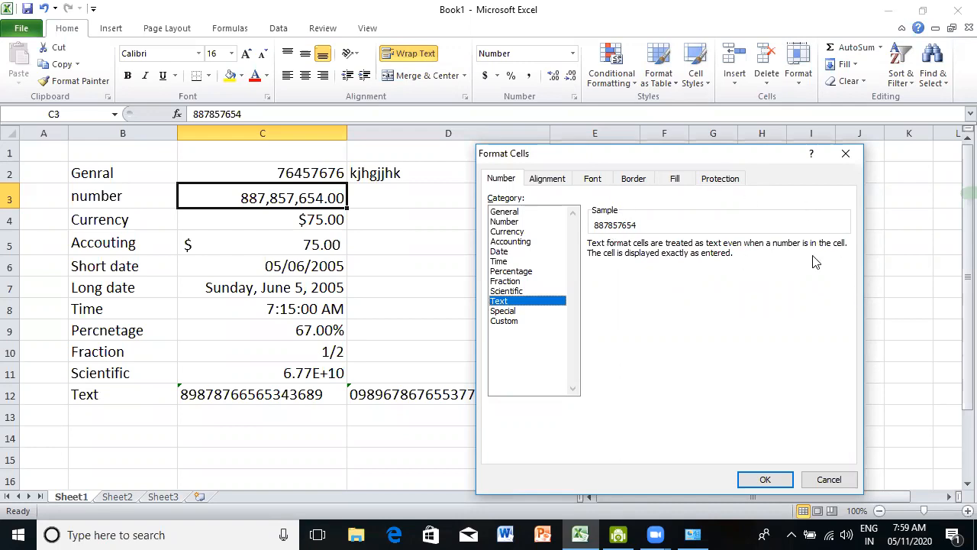
left_click(504, 311)
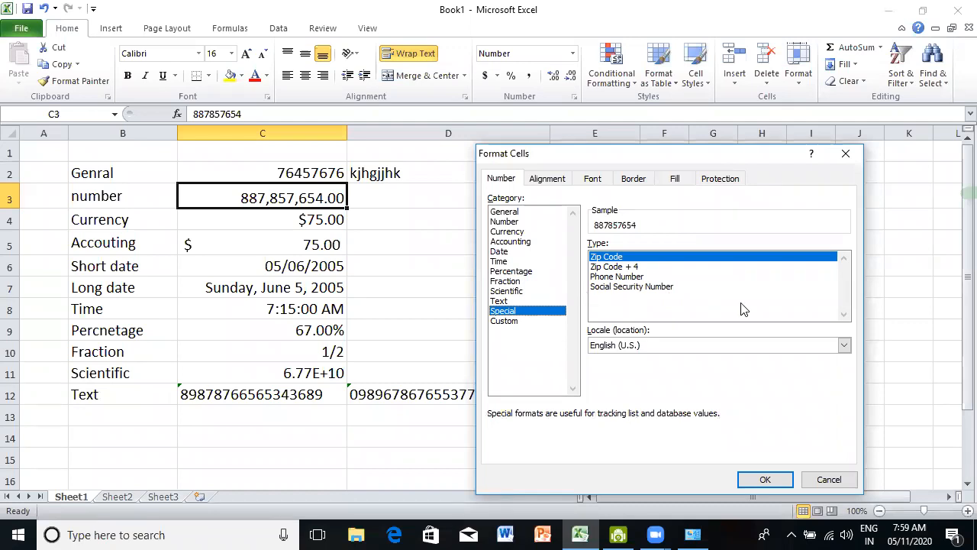
left_click(506, 325)
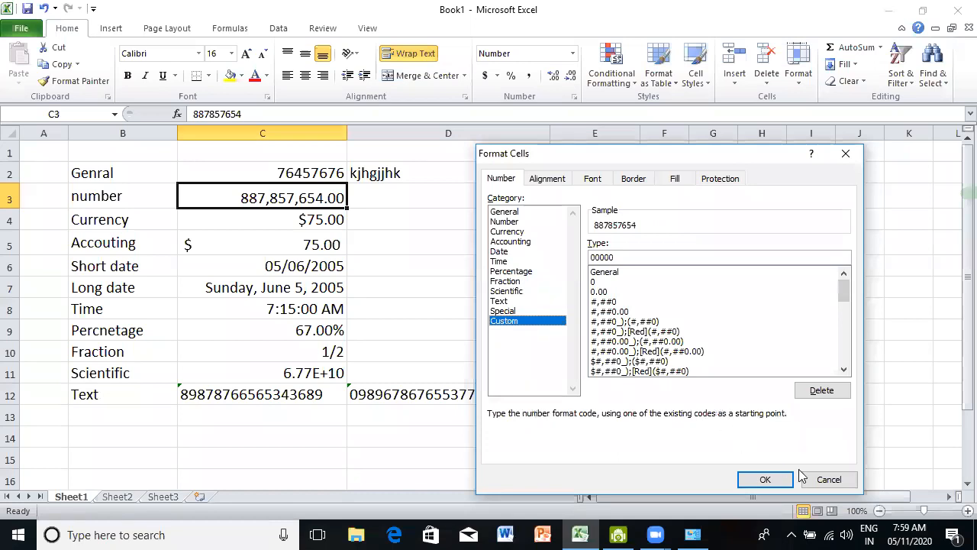
left_click(829, 480)
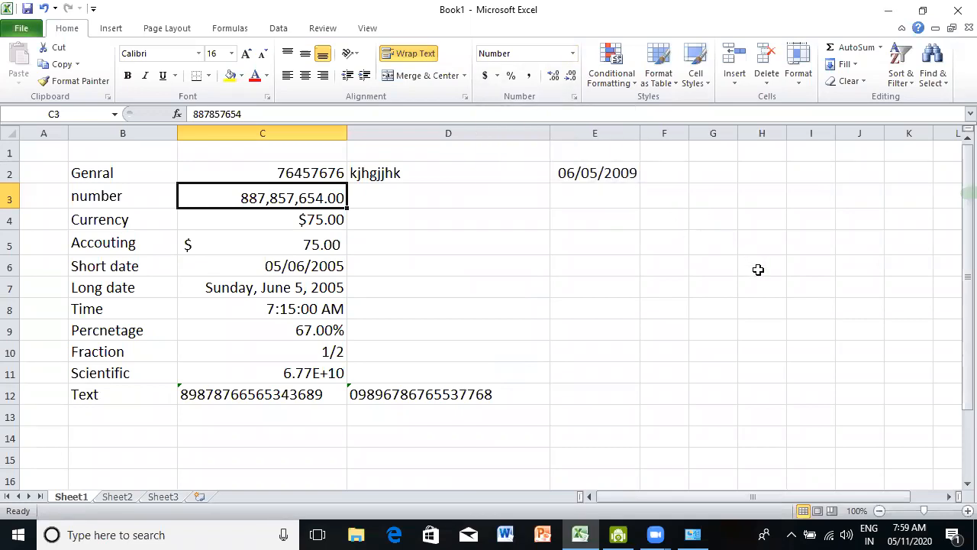
- Increase the decimals of cell C3 to four places and reduce them back to two
left_click(553, 74)
left_click(554, 75)
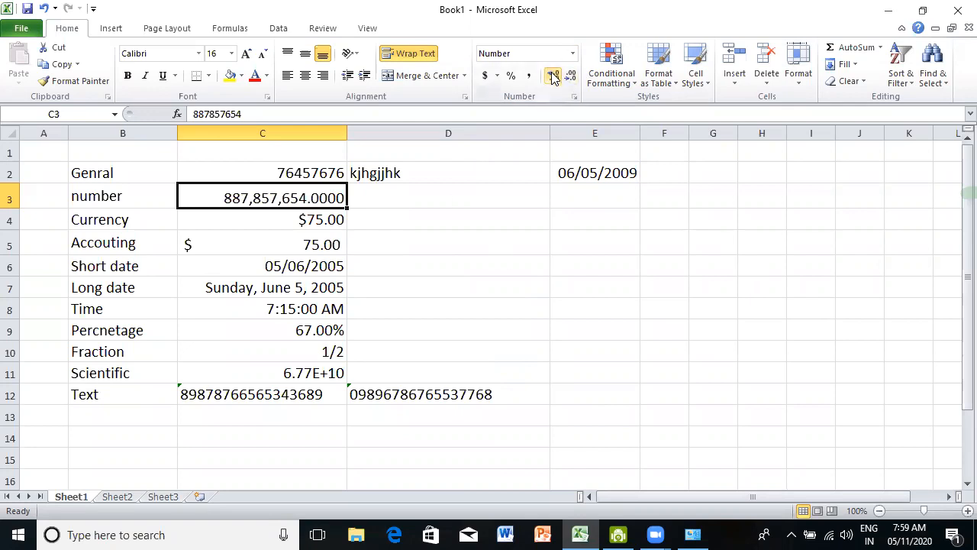
double_click(570, 76)
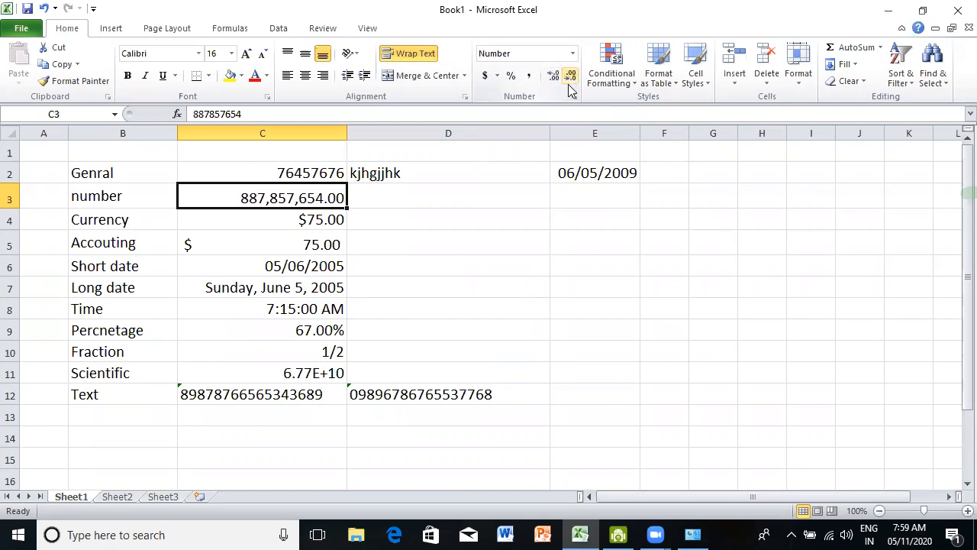
- Enter the decimal number 67.7654 in cell E4
left_click(593, 214)
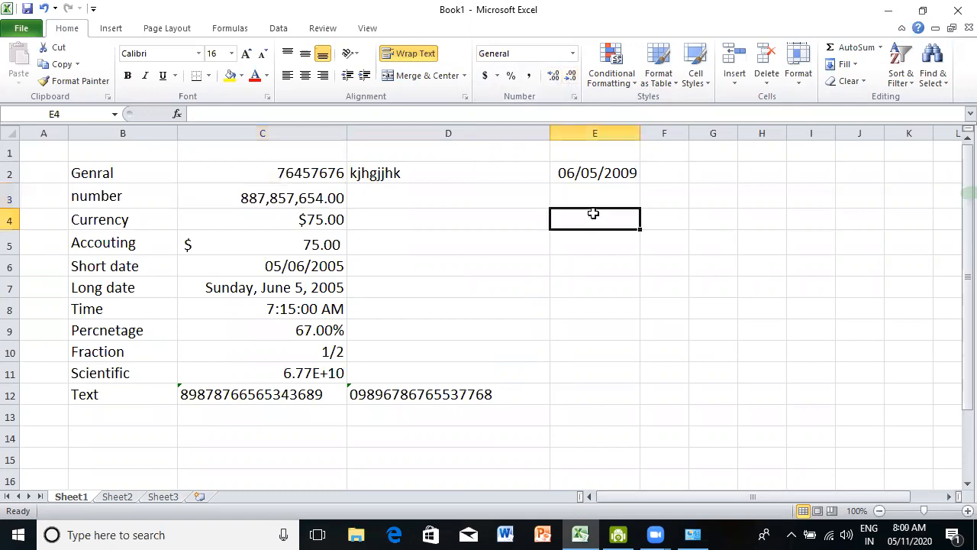
type("67.7654")
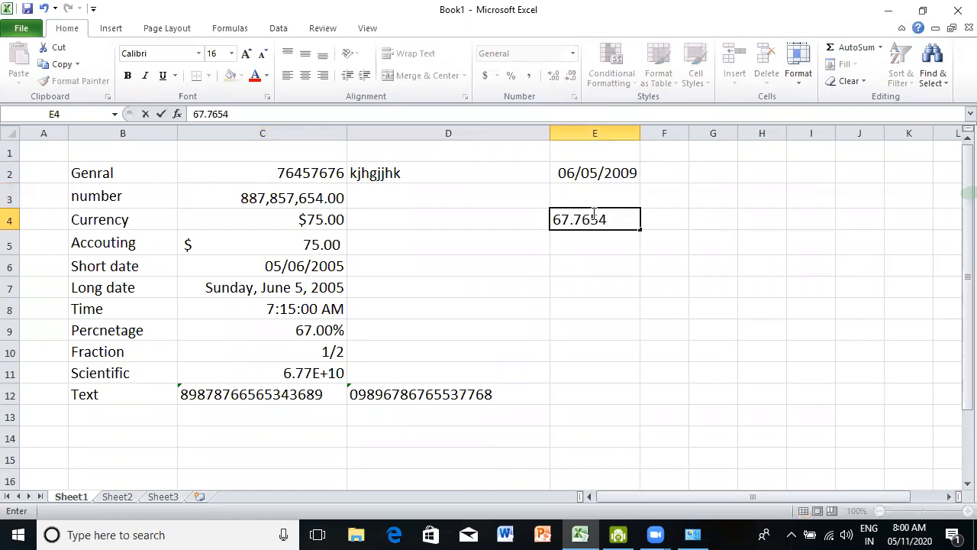
key("Return")
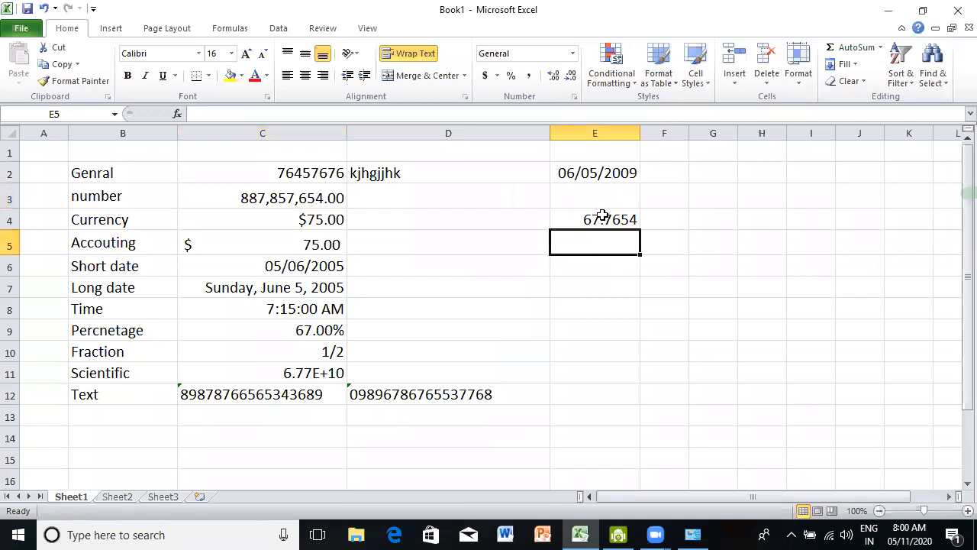
- Decrease and increase the decimal places of cell E4, finishing with two decimals
left_click(600, 219)
left_click(571, 75)
left_click(572, 76)
left_click(553, 75)
left_click(553, 75)
left_click(553, 76)
left_click(553, 75)
left_click(571, 75)
left_click(571, 75)
left_click(571, 76)
left_click(571, 75)
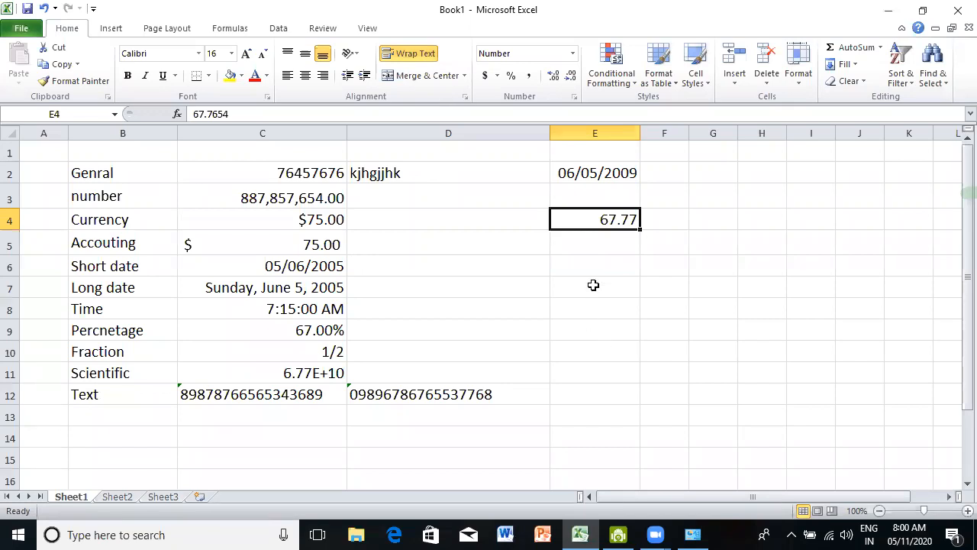
- Clear the contents of all the sample cells in the range B1:G14
left_click_drag(82, 152, 693, 429)
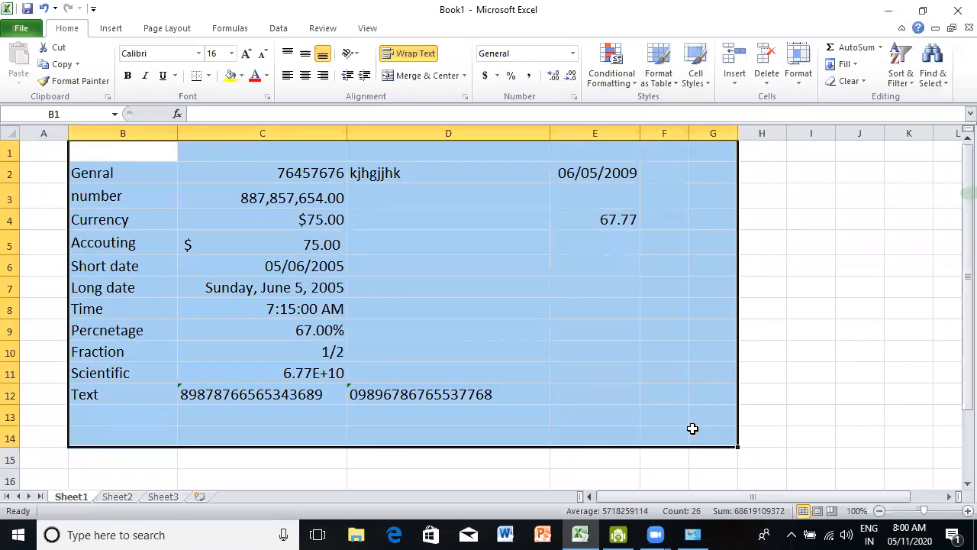
key("Delete")
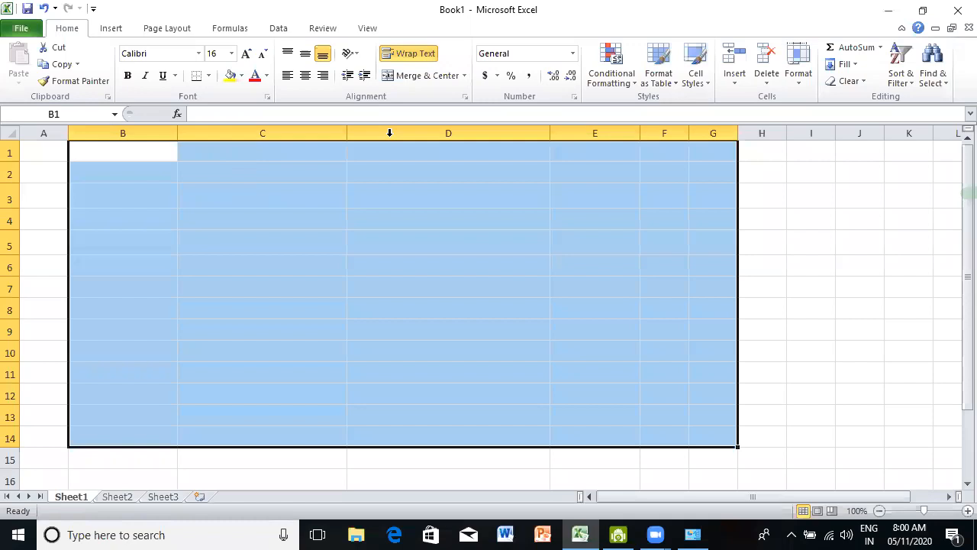
left_click(374, 301)
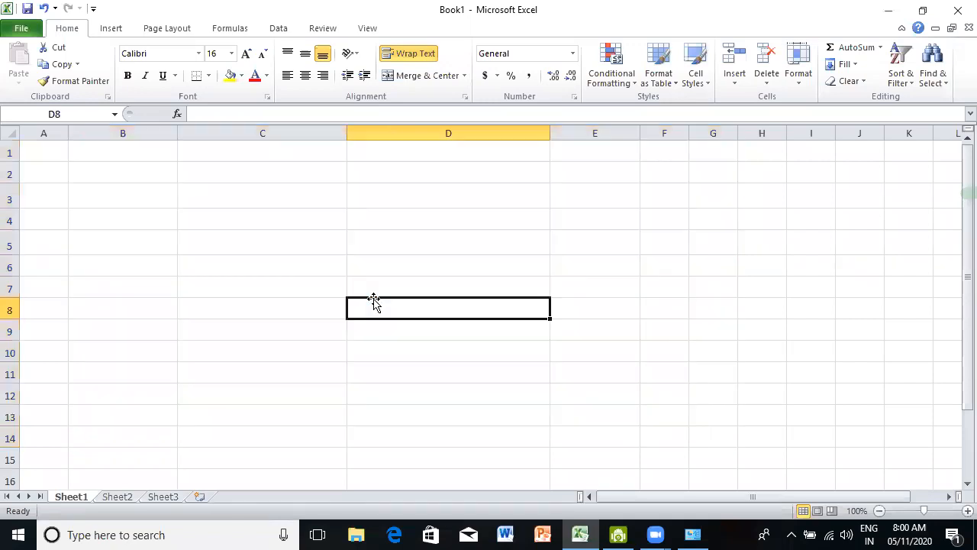
- Narrow columns C and D to suit short numbers
left_click(638, 83)
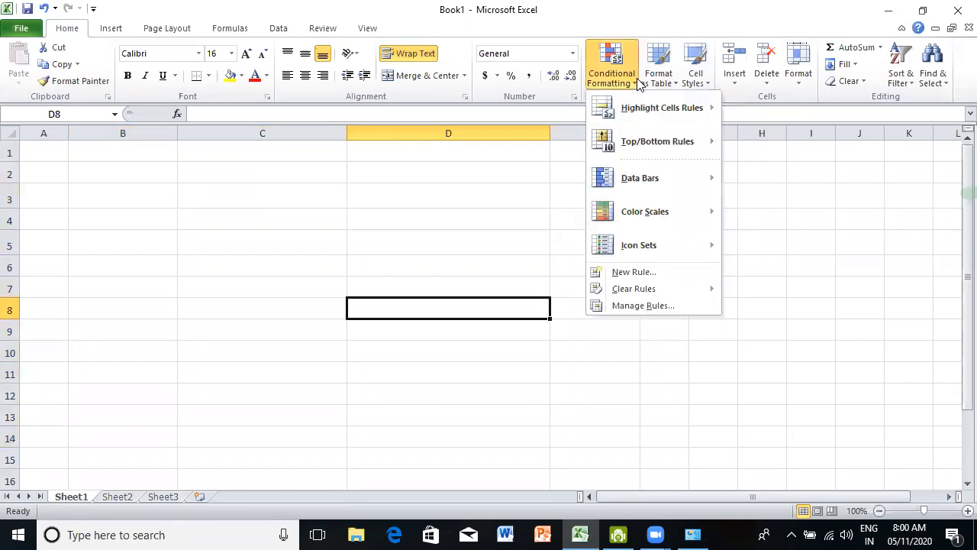
left_click(451, 207)
left_click_drag(550, 135, 450, 145)
left_click_drag(345, 135, 254, 132)
left_click_drag(355, 135, 316, 144)
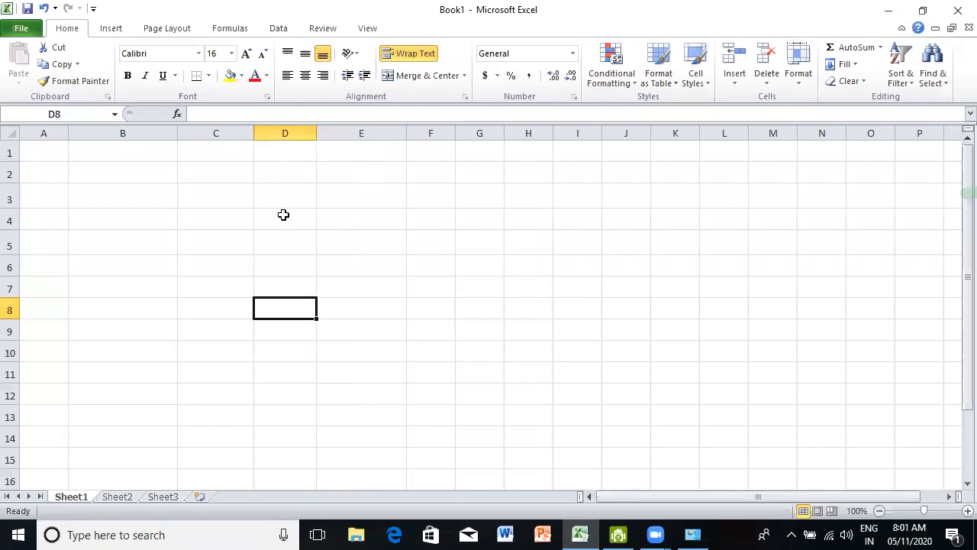
- Enter the numbers 76, 89, 76, 54, 23, 43 and 34 down cells D2 to D8
left_click(288, 168)
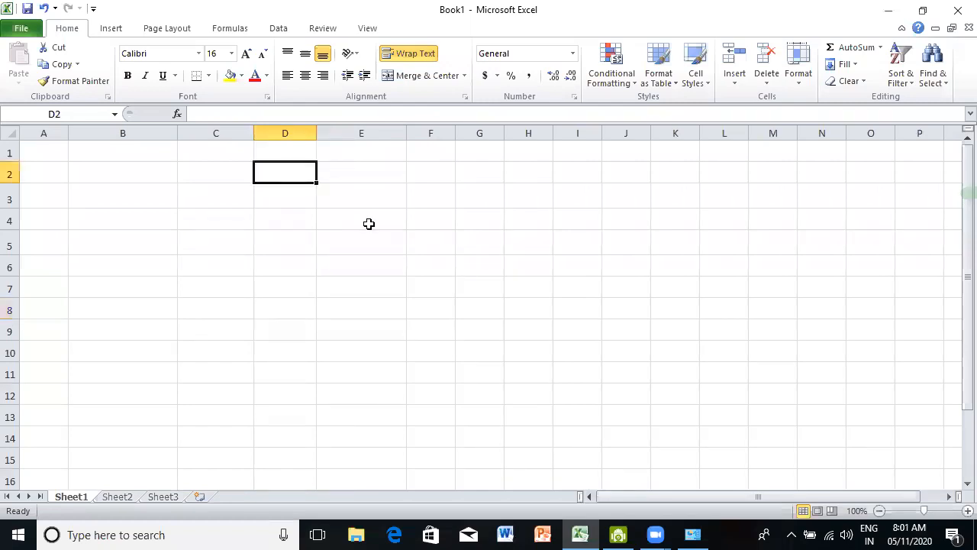
type("76")
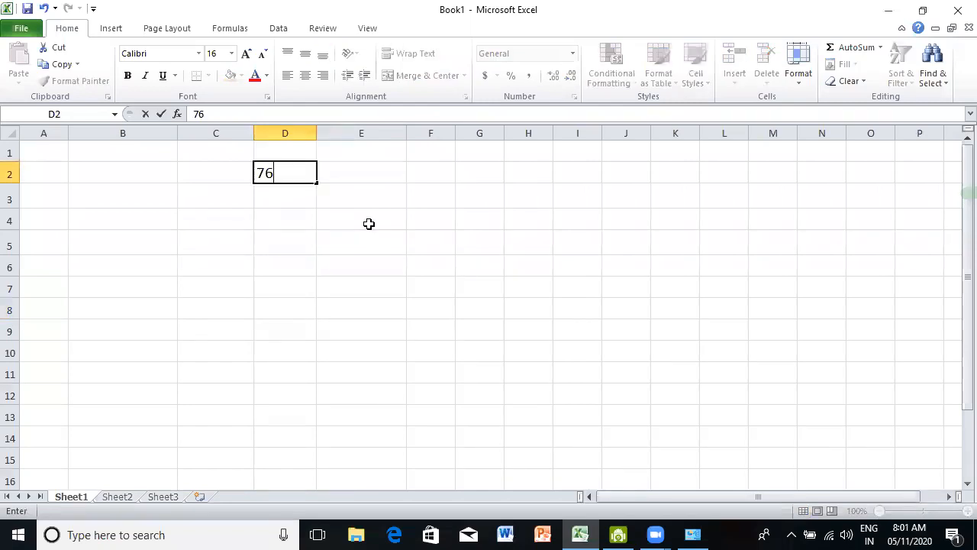
key("Return")
type("89")
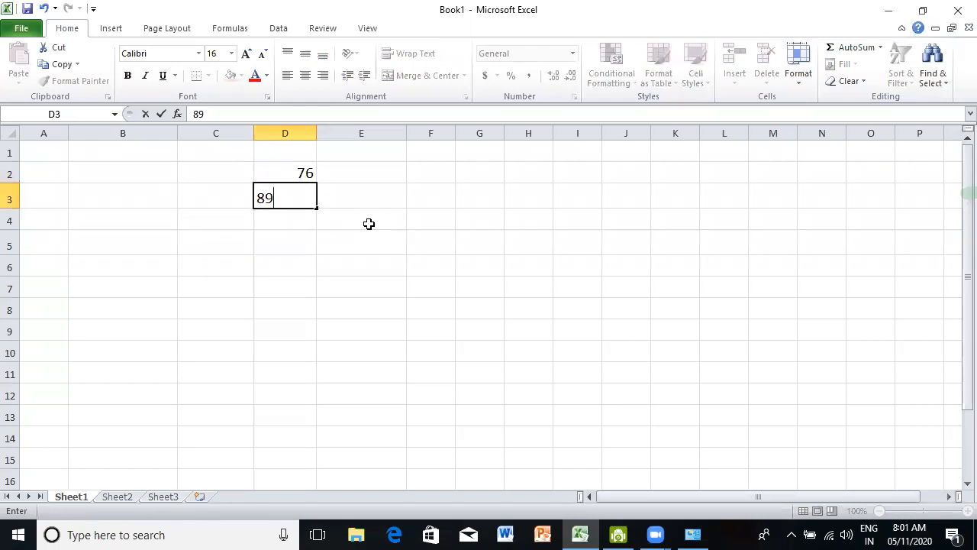
key("Return")
type("76")
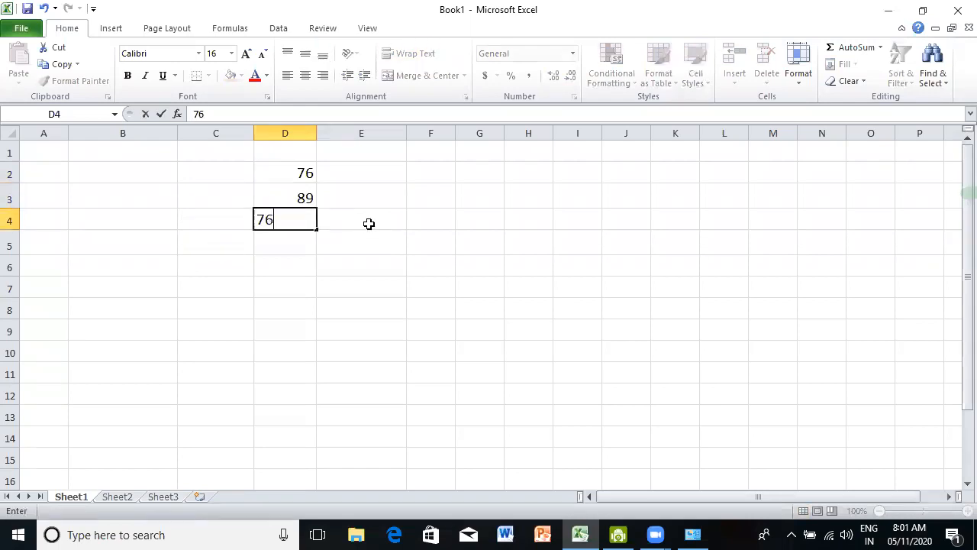
key("Return")
type("54")
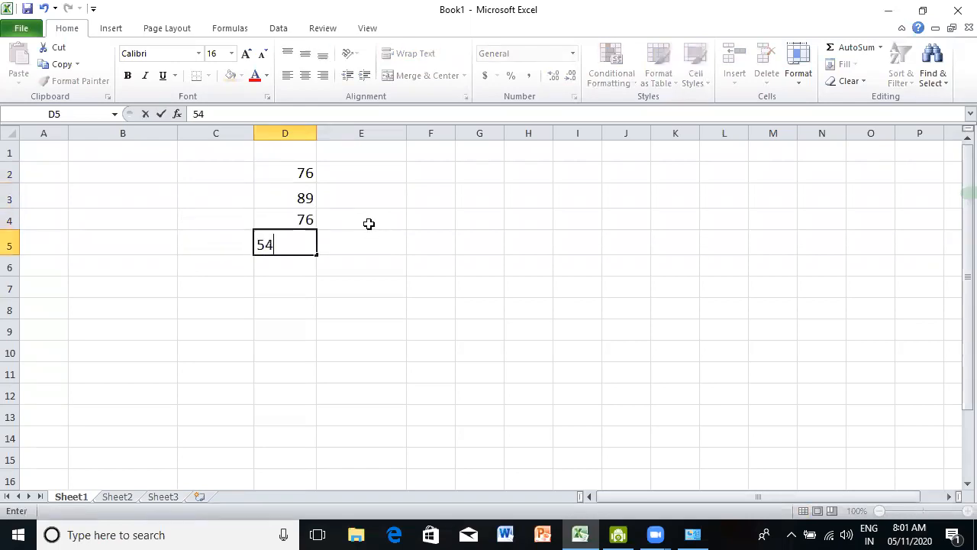
key("Return")
type("23")
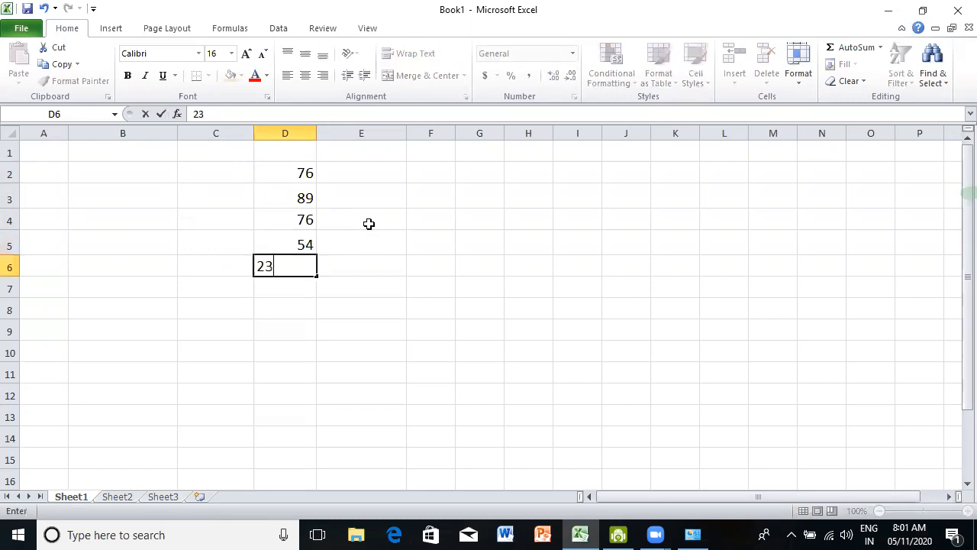
key("Return")
type("43")
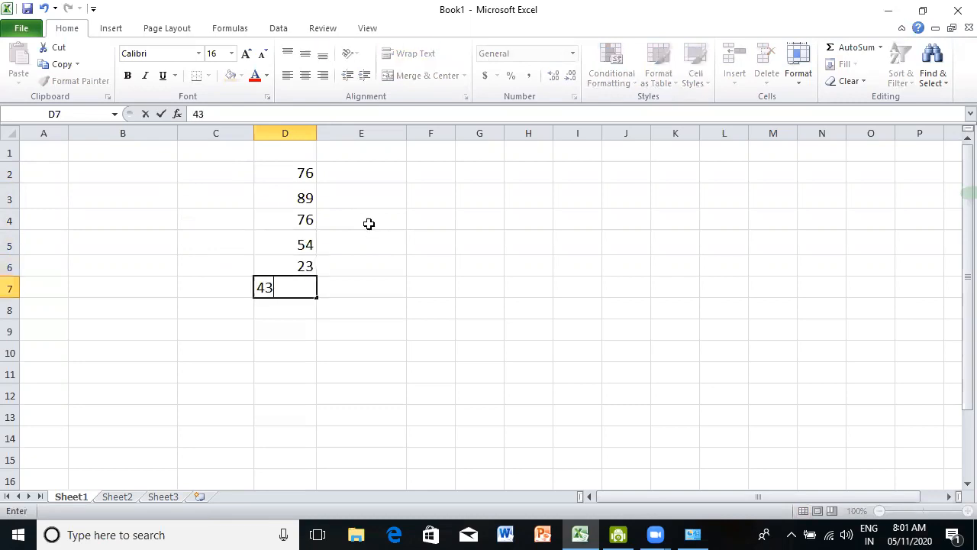
key("Return")
type("34")
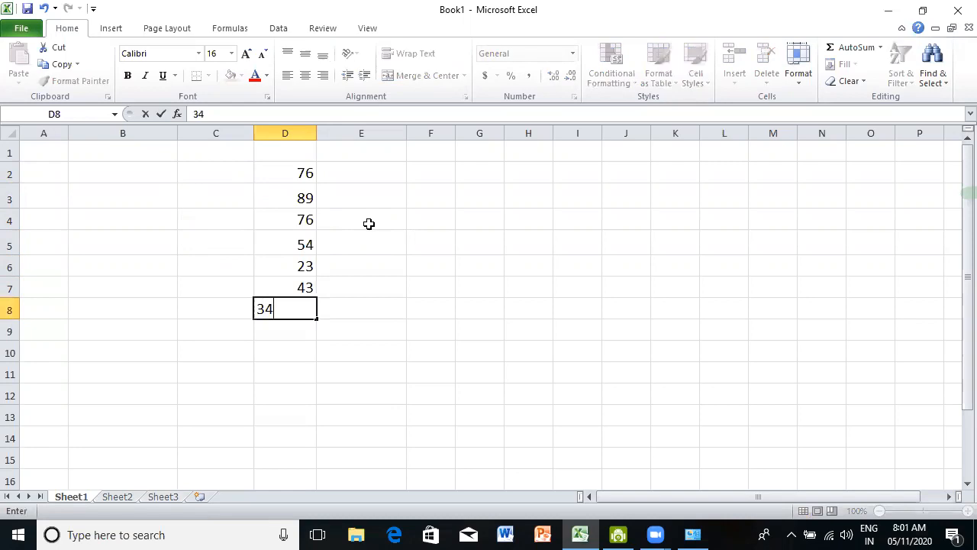
key("Return")
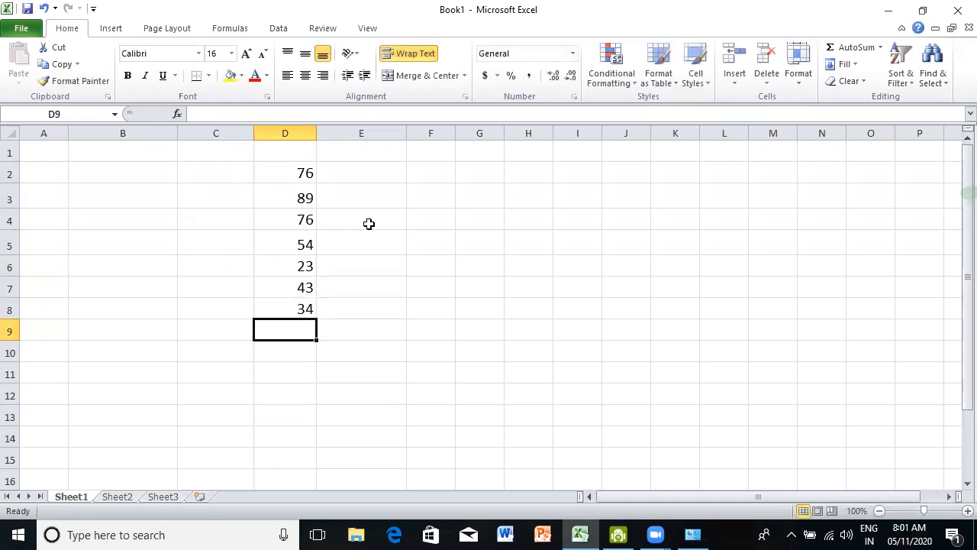
- Continue the number list with 35, 78, 65, 45 and 67 in cells D9 to D13
type("35")
key("Return")
type("78")
key("Return")
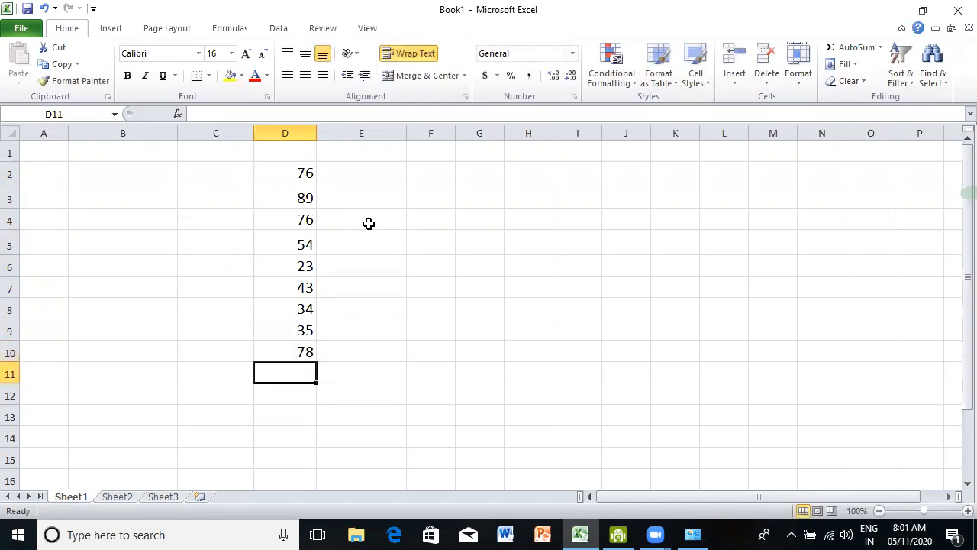
type("65")
key("Return")
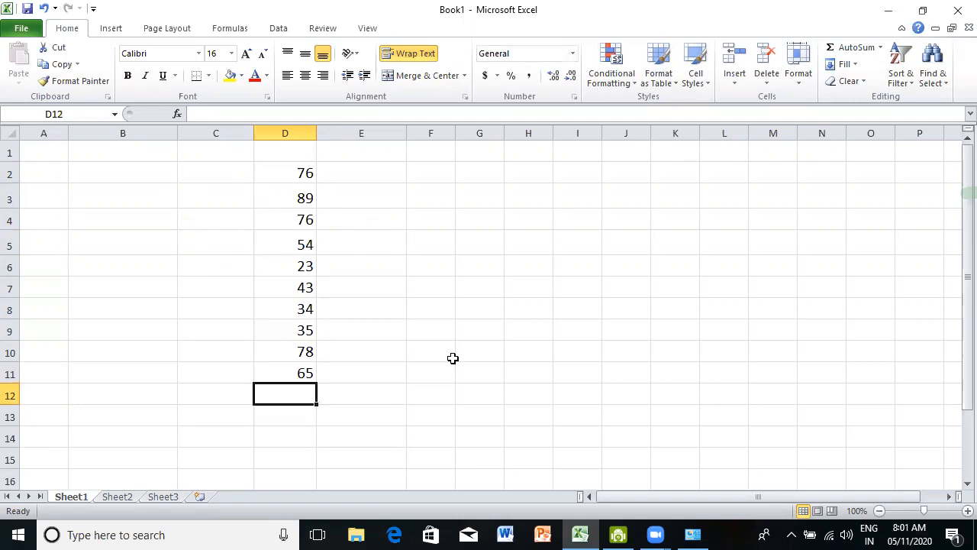
type("45")
key("Return")
type("67")
key("Return")
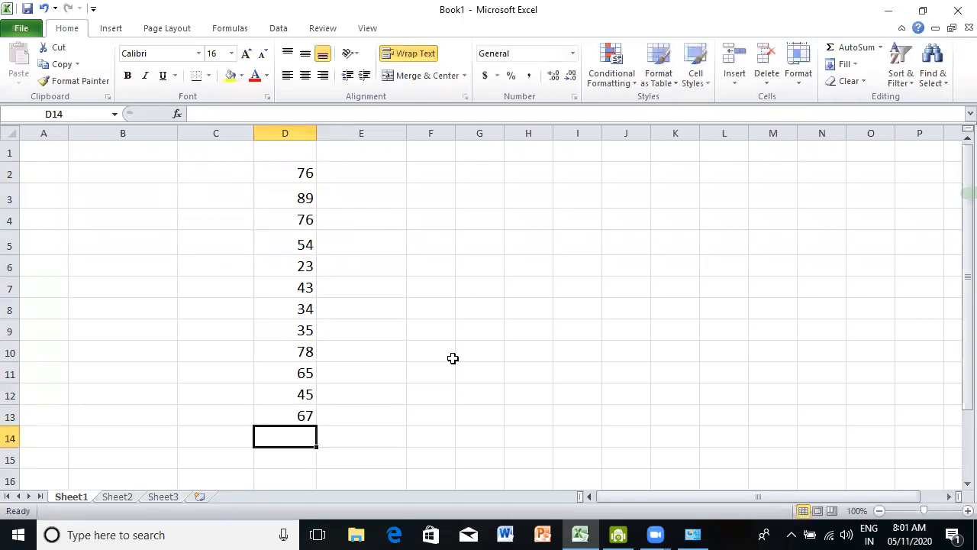
- Extend the number list with 34, 89, 56, 45, 34 and 78 in cells D14 to D19
type("34")
key("Return")
type("89")
key("Return")
type("56")
key("Return")
type("45")
key("Return")
type("34")
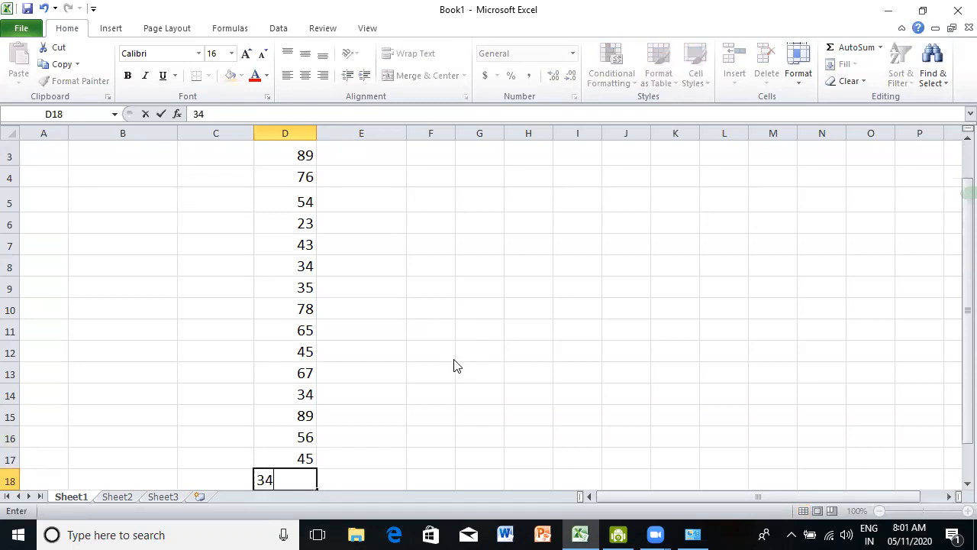
key("Return")
type("78")
key("Return")
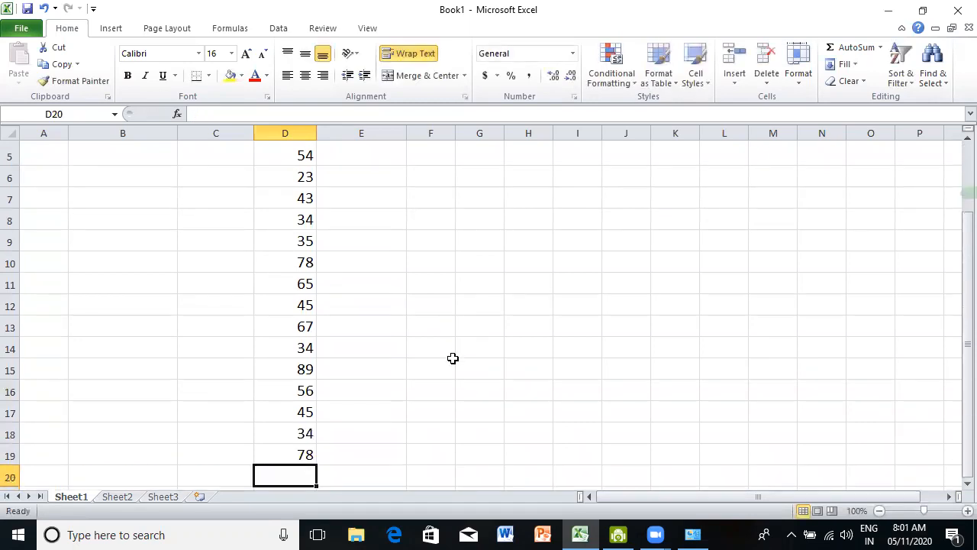
- Delete the last three values of the list, in cells D17 to D19
scroll(561, 384, "up", 2)
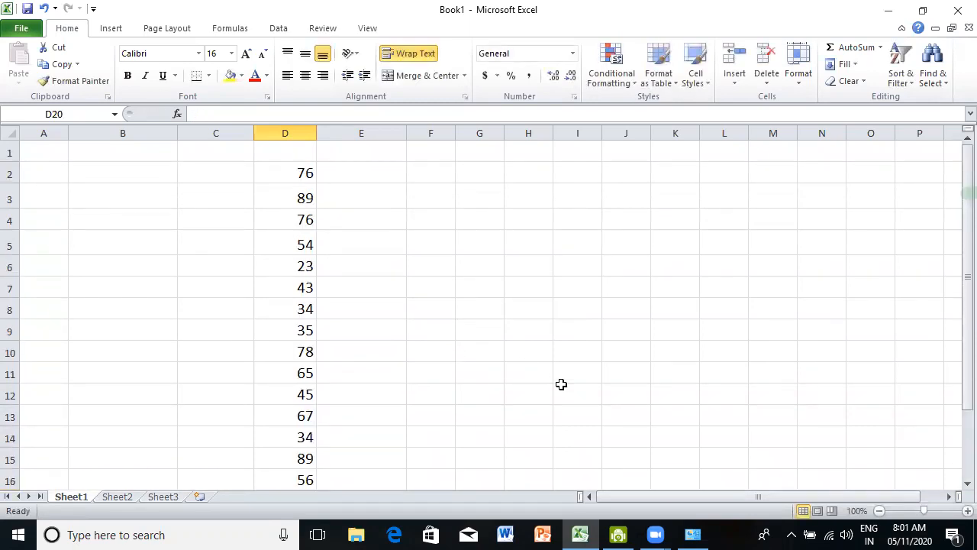
scroll(530, 392, "down", 2)
left_click(296, 373)
left_click_drag(298, 386, 298, 400)
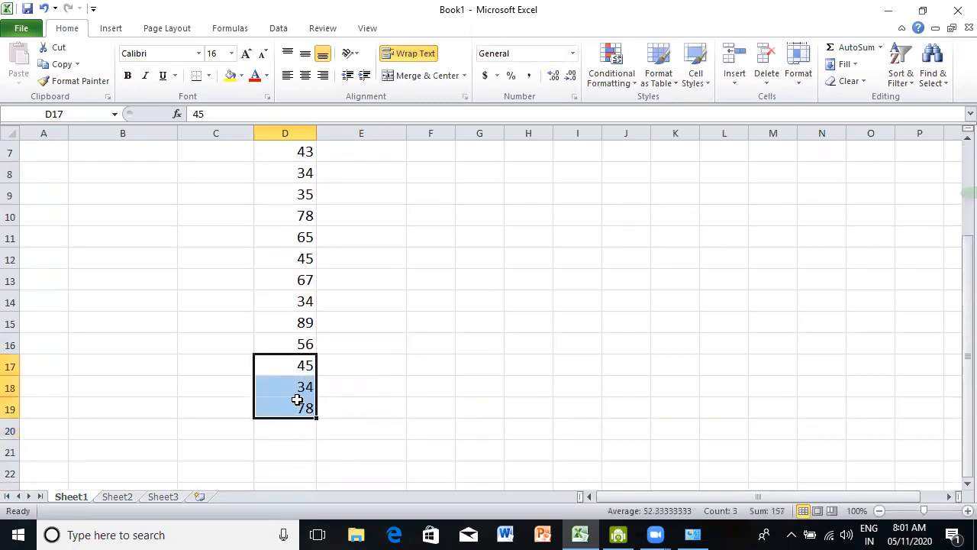
key("Delete")
scroll(454, 412, "up", 2)
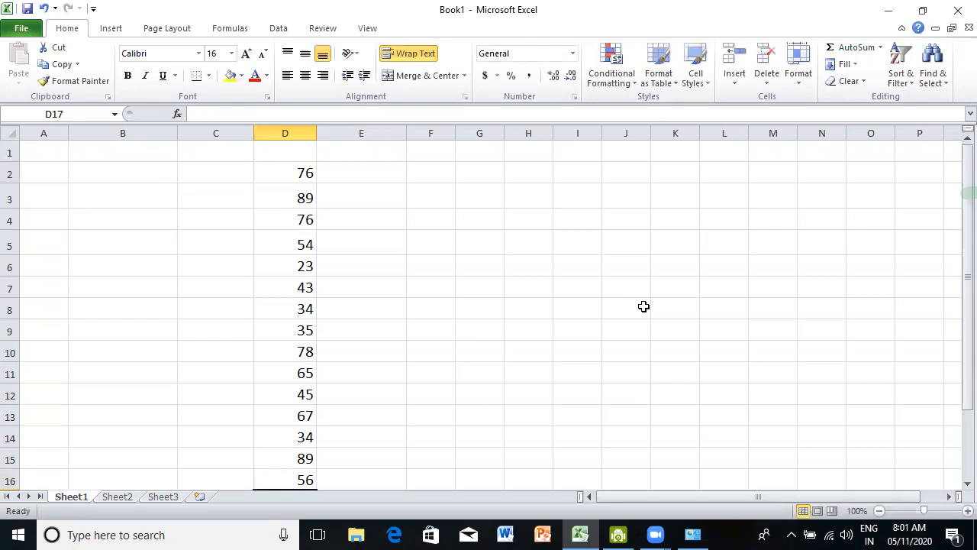
left_click(537, 333)
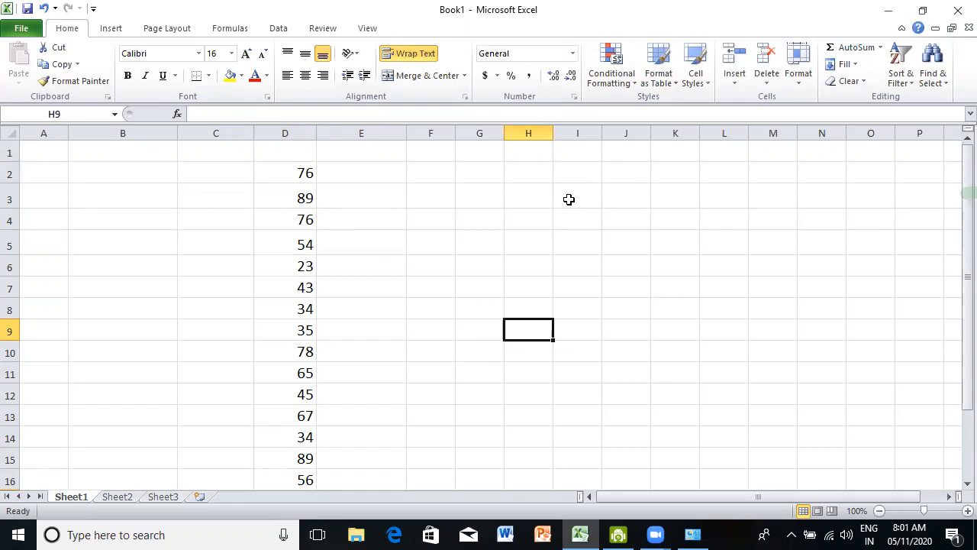
- Start a Greater Than conditional formatting rule for D2:D16 with 59 as the threshold
left_click_drag(284, 174, 289, 478)
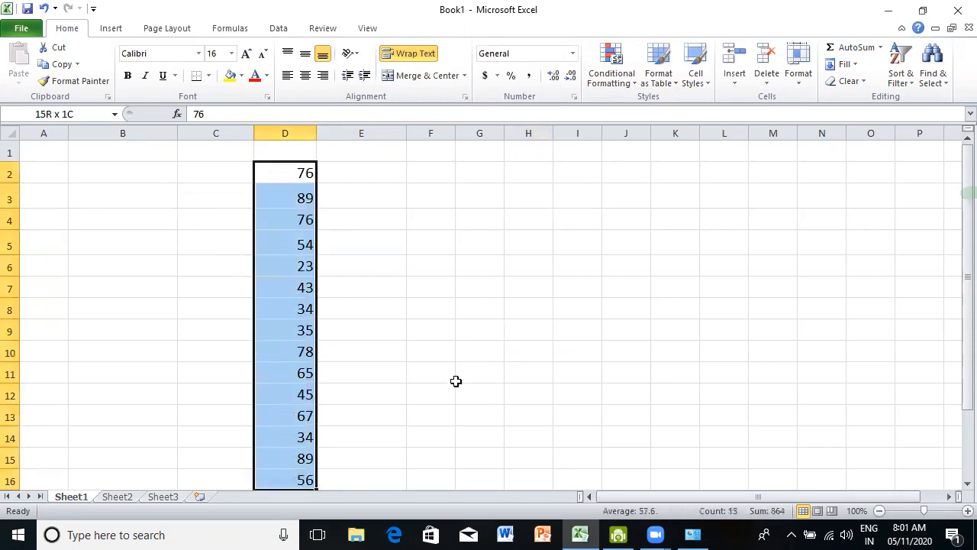
left_click(628, 84)
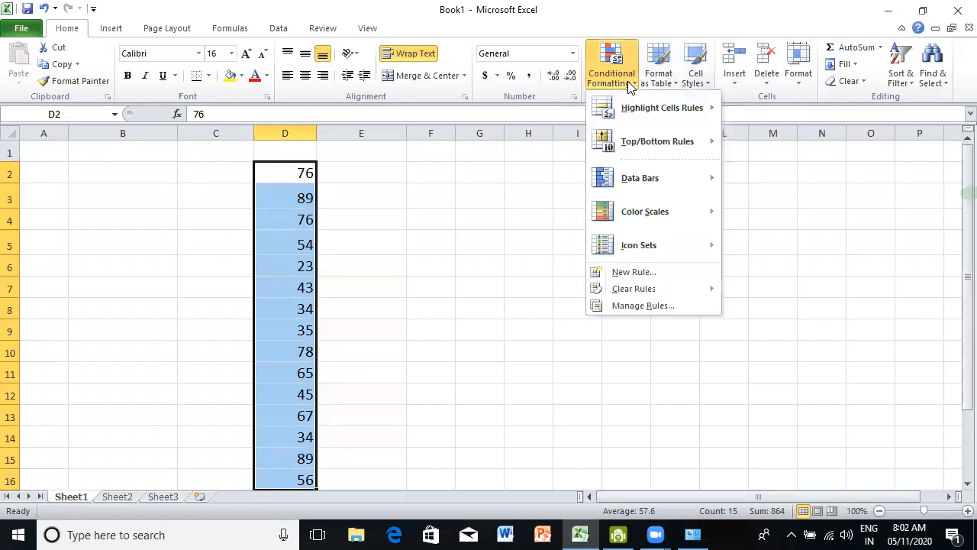
mouse_move(620, 114)
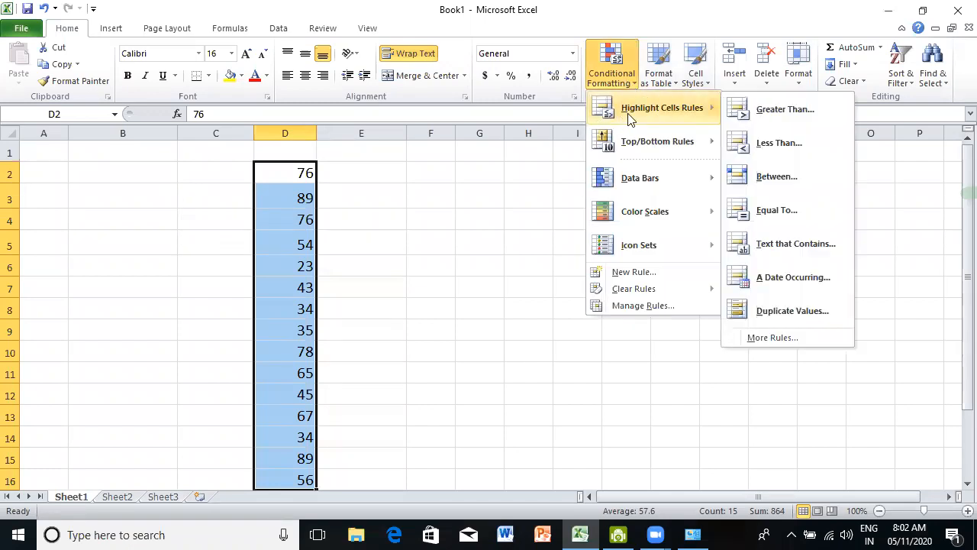
left_click(810, 110)
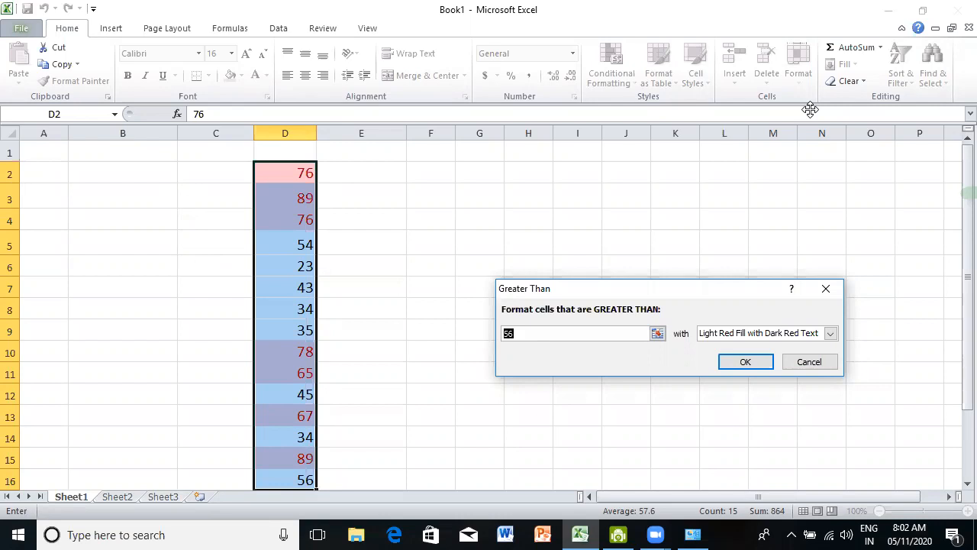
type("5")
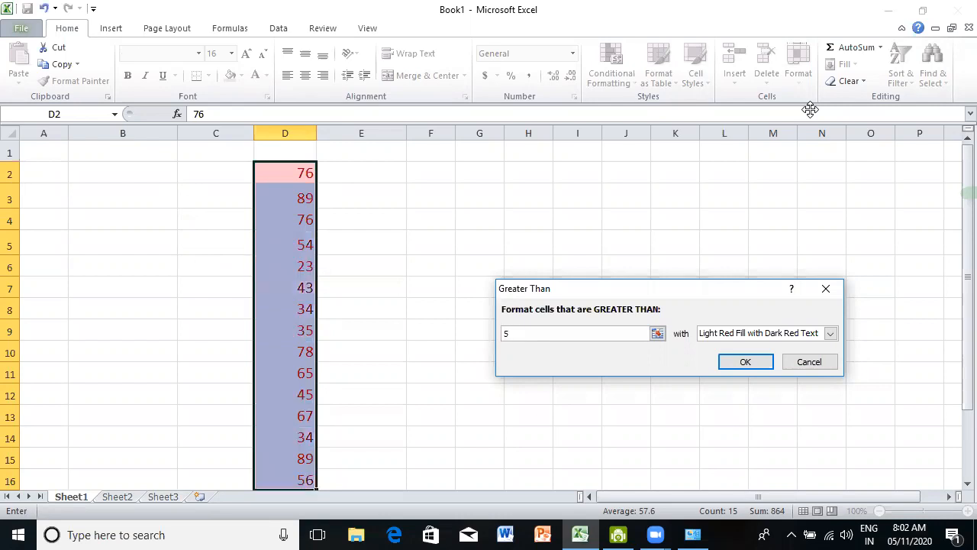
type("9")
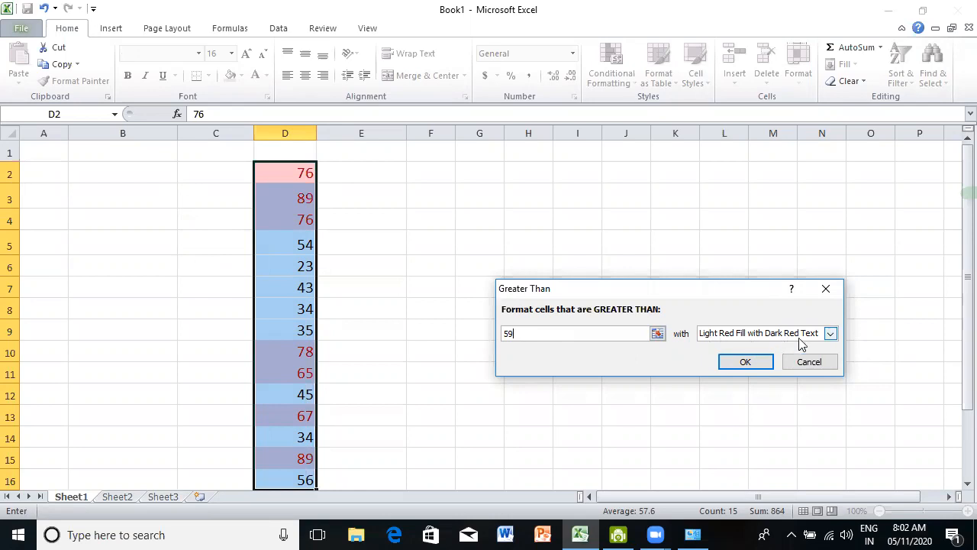
- Try Yellow Fill with Dark Yellow Text for the rule, and apply it with Green Fill with Dark Green Text
left_click(830, 332)
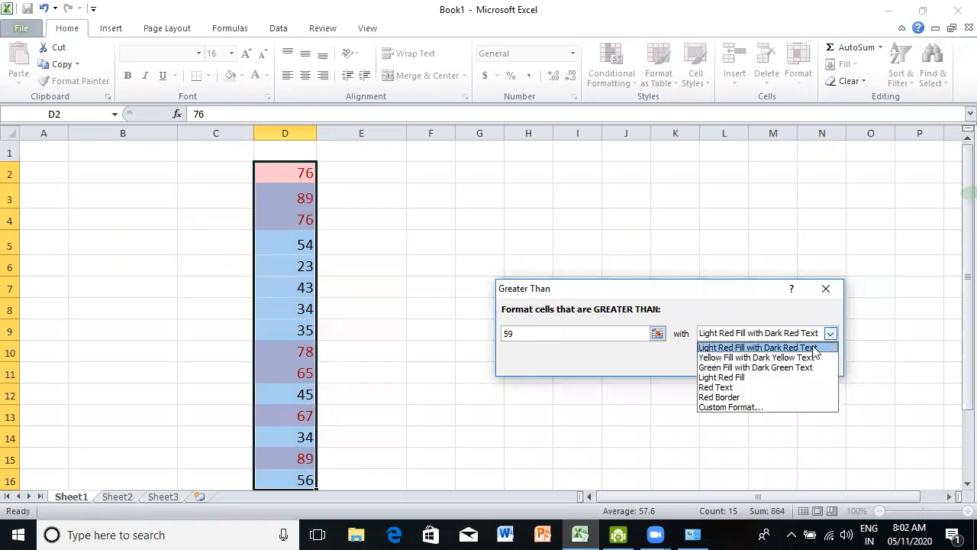
left_click(771, 359)
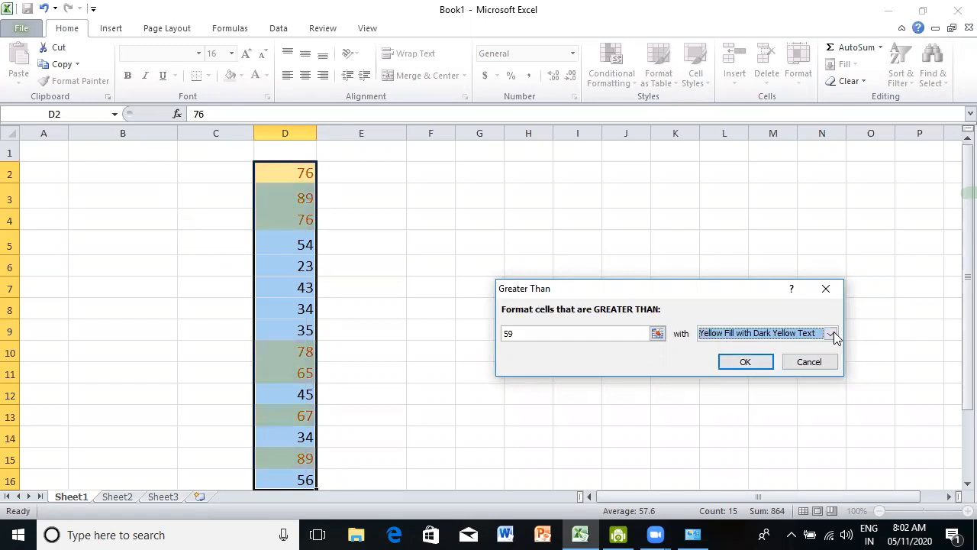
left_click(830, 333)
left_click(756, 367)
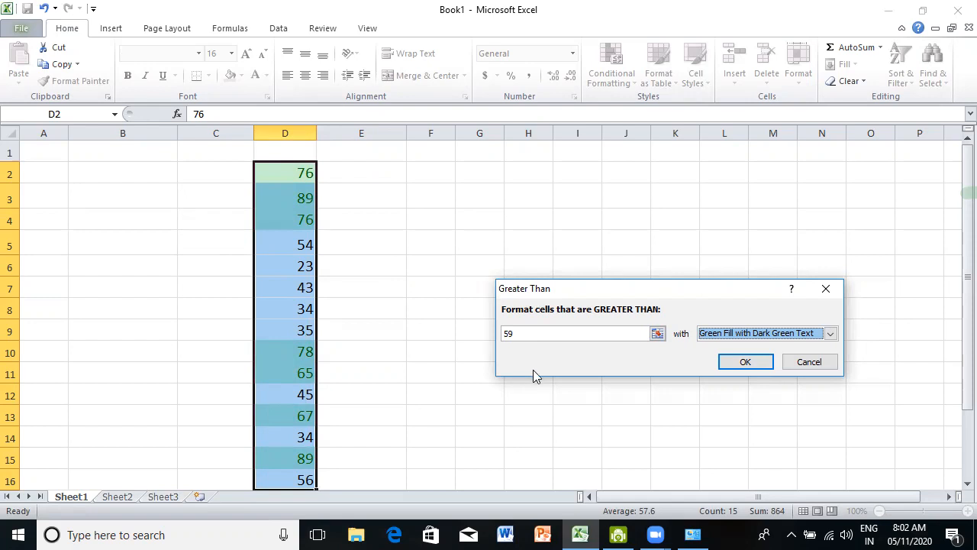
left_click(731, 363)
left_click(508, 329)
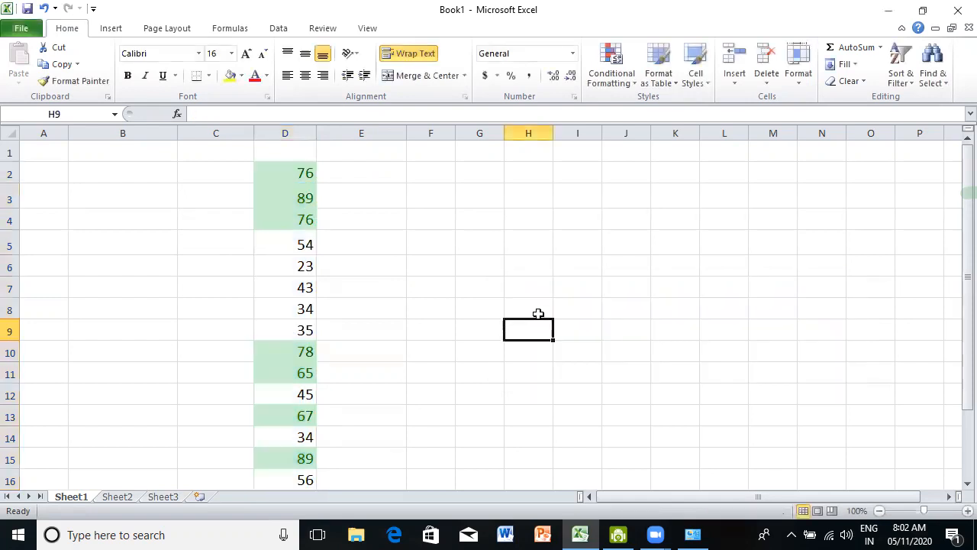
scroll(435, 321, "down", 1)
scroll(434, 322, "up", 1)
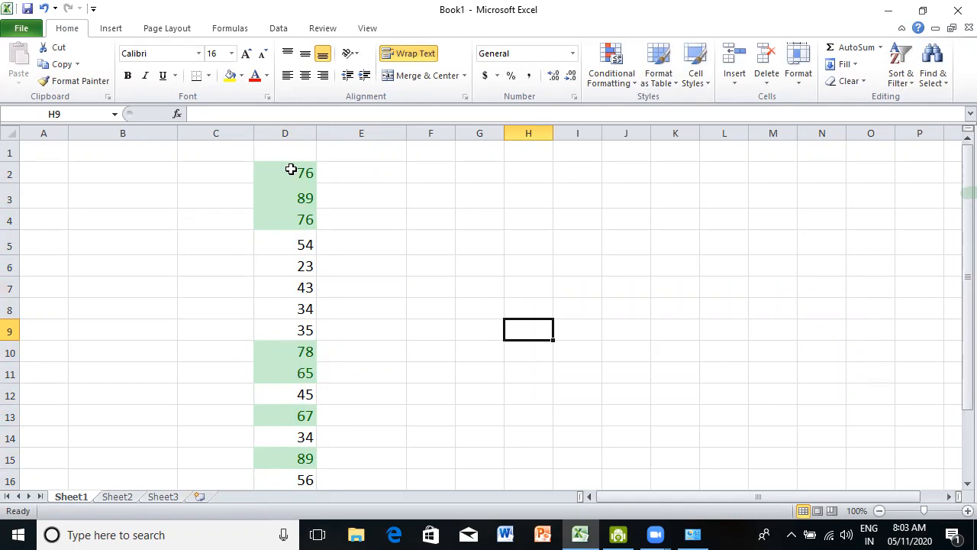
- Clear the conditional formatting rules from the number list in D2:D16
left_click_drag(291, 170, 295, 478)
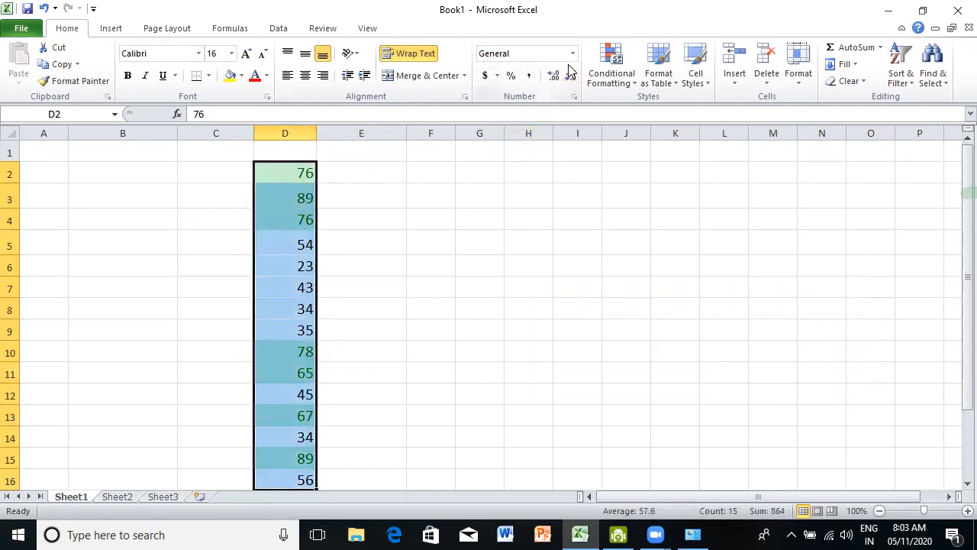
left_click(630, 86)
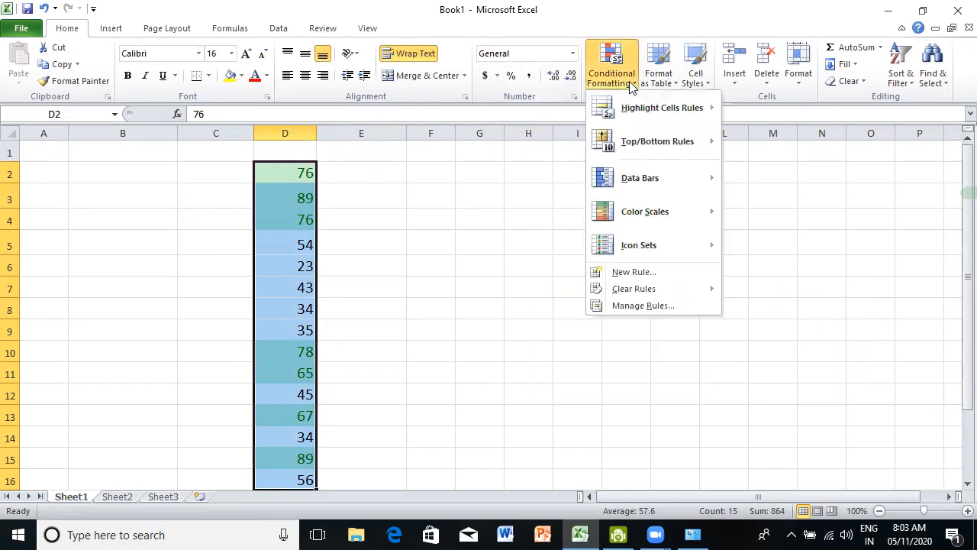
mouse_move(646, 291)
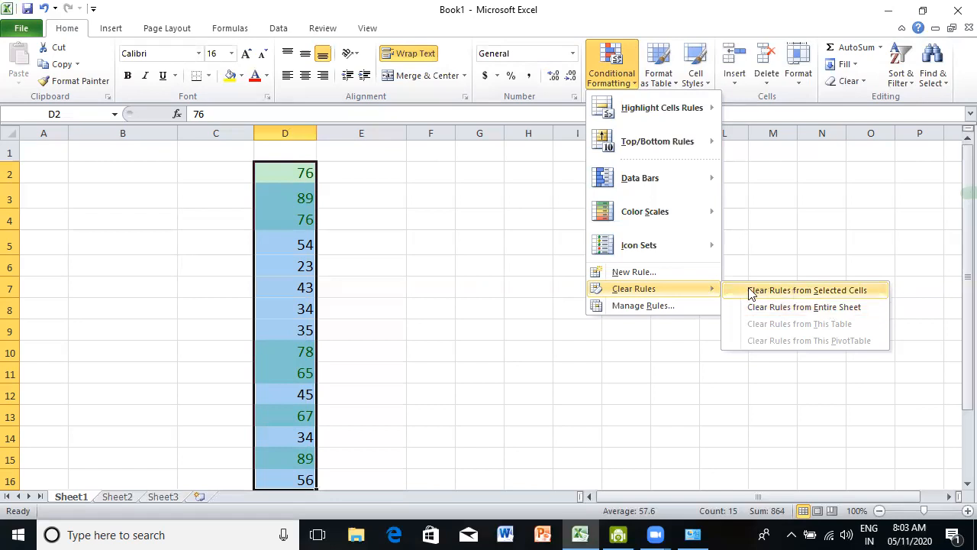
left_click(815, 290)
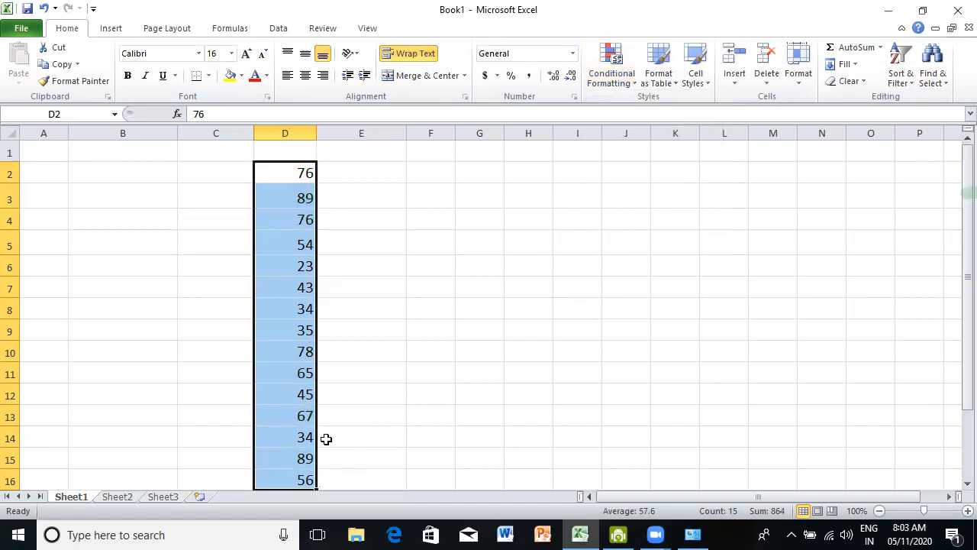
- Highlight values less than 33 in D2:D16 with Light Red Fill with Dark Red Text
left_click(631, 57)
mouse_move(633, 111)
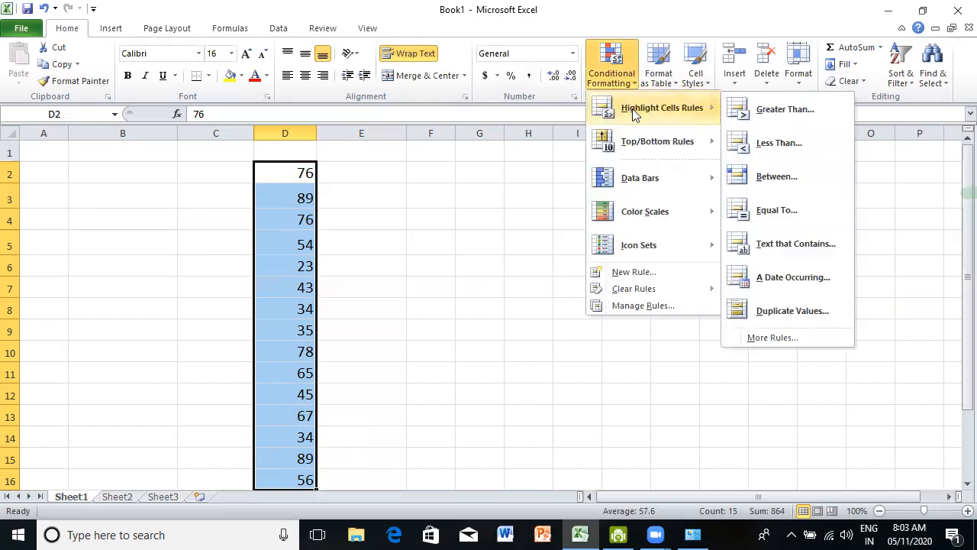
left_click(775, 148)
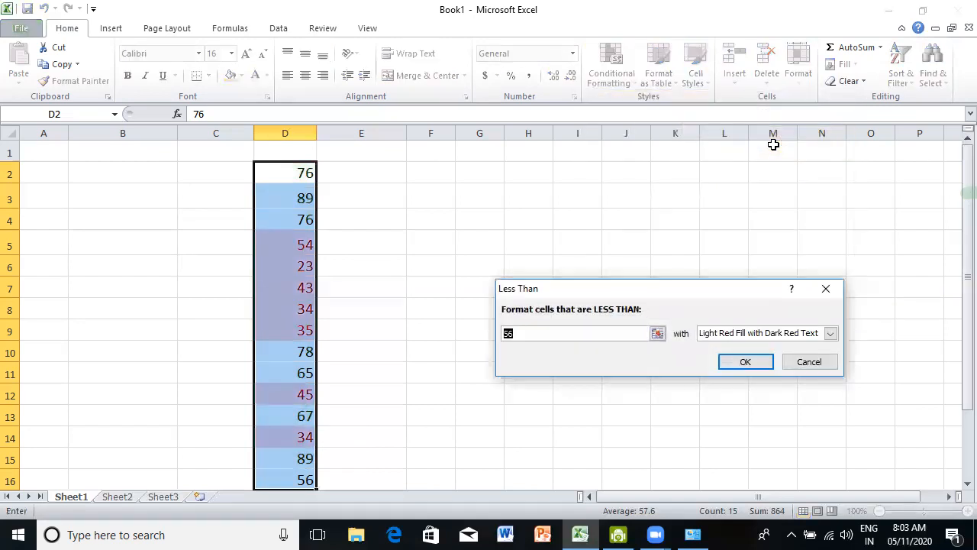
type("33")
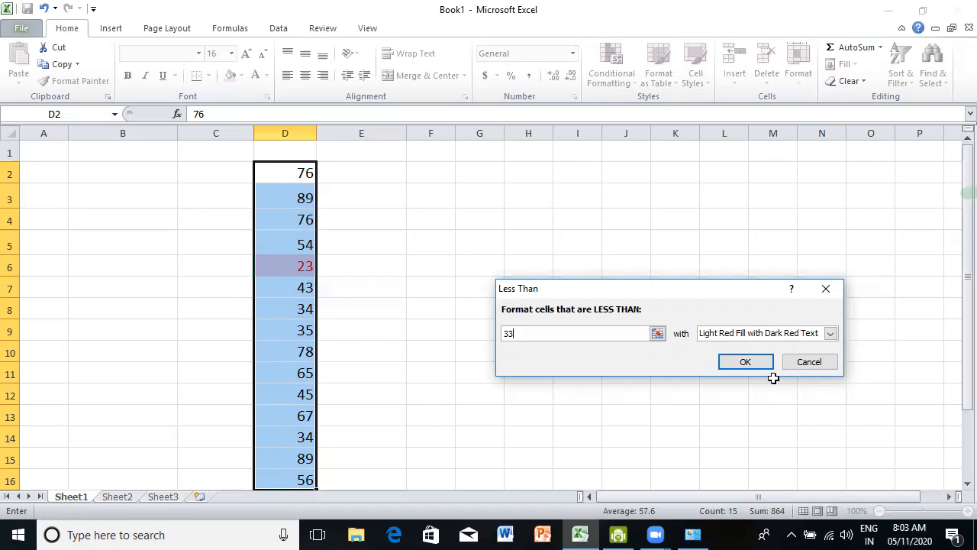
left_click(745, 362)
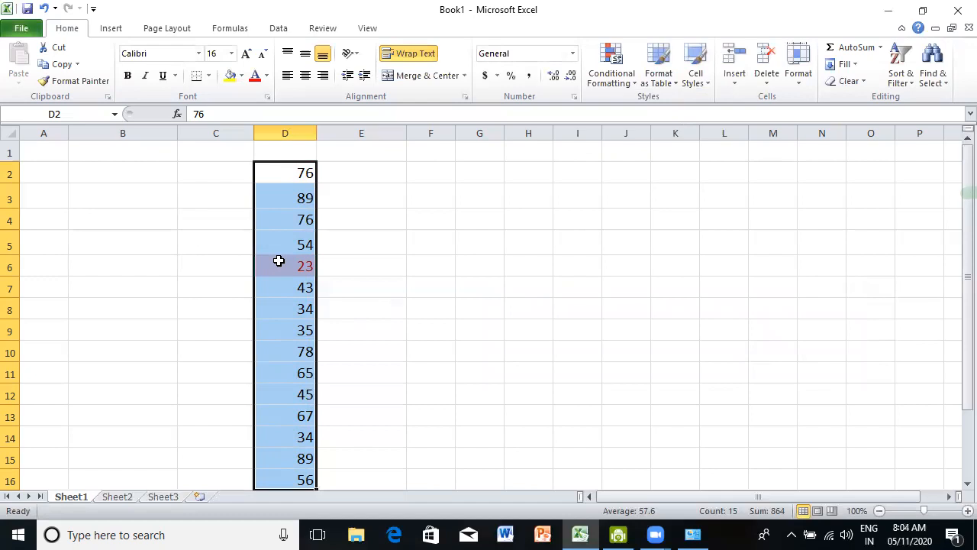
left_click(449, 336)
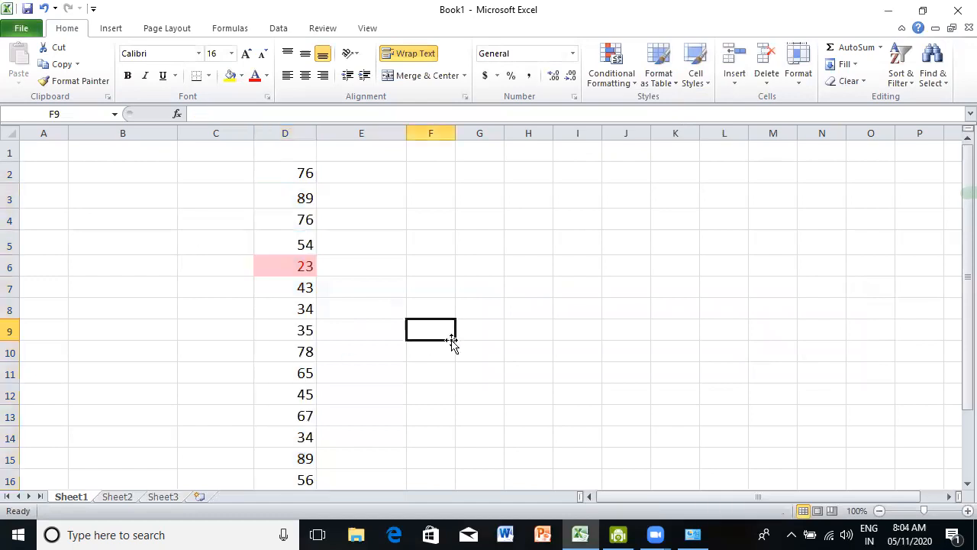
- Clear the Less Than highlighting rule from cells D2:D16
left_click_drag(276, 163, 271, 470)
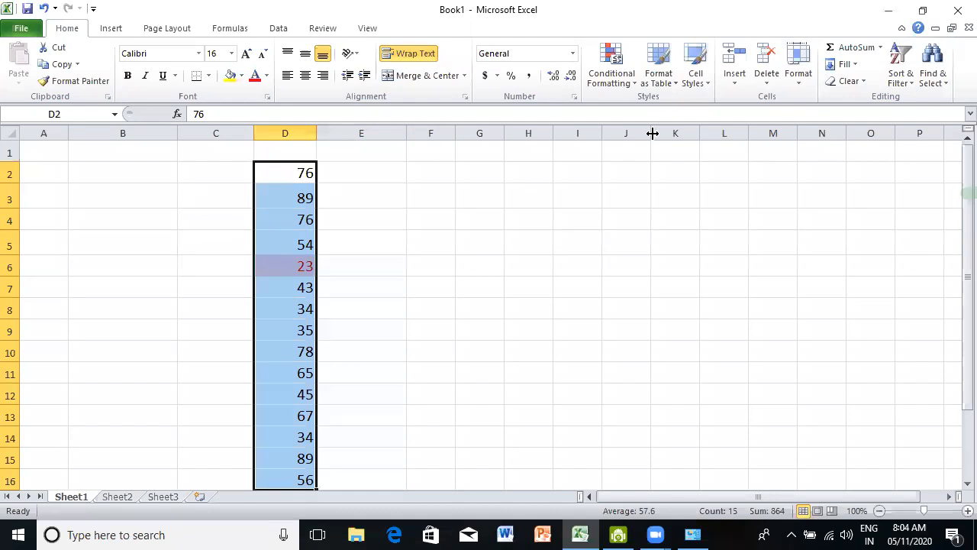
left_click(620, 75)
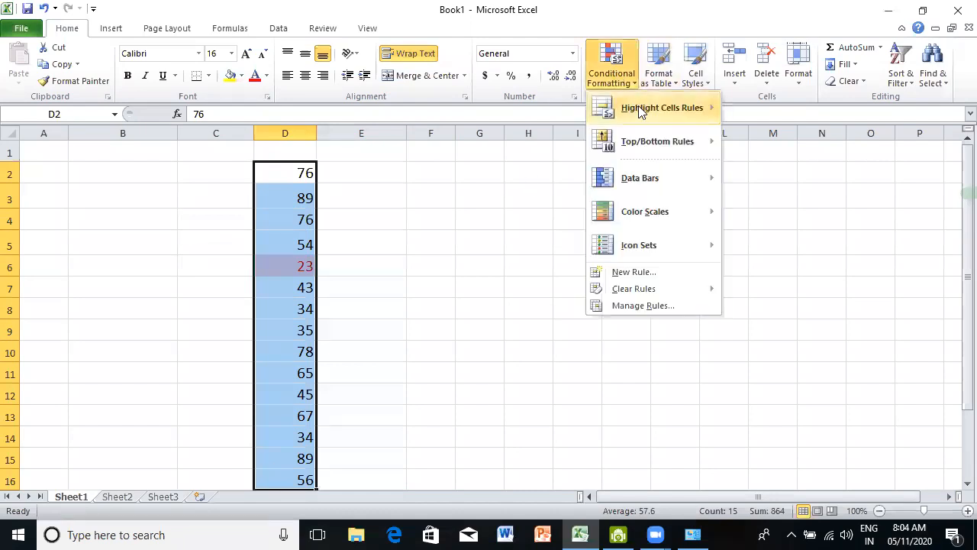
mouse_move(688, 120)
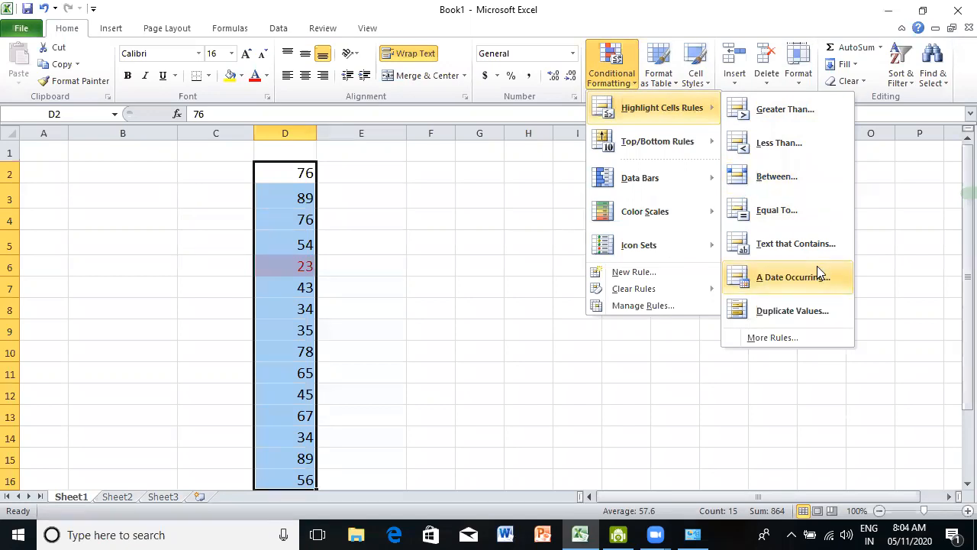
mouse_move(666, 297)
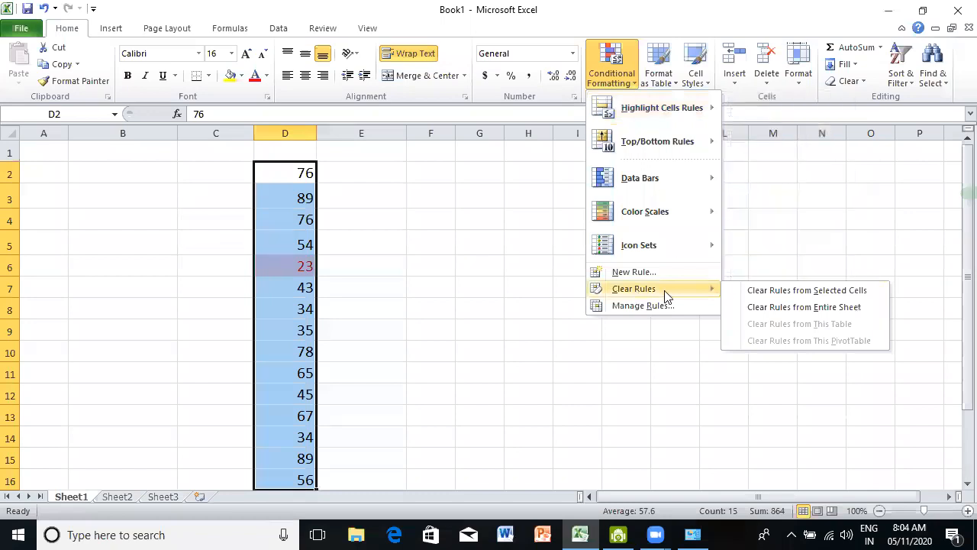
left_click(808, 291)
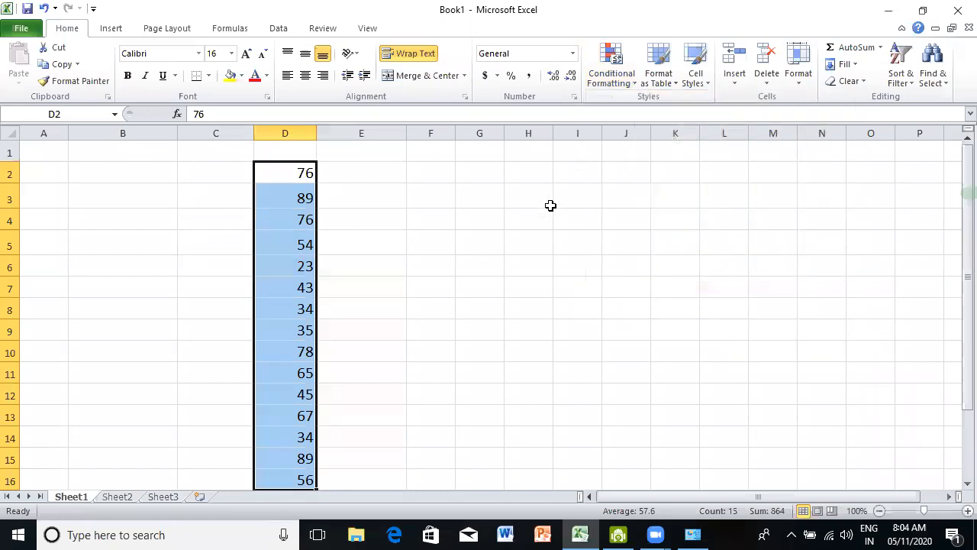
- Start a Between conditional formatting rule for D2:D16 with 45 and 59 as the limits
left_click(624, 79)
mouse_move(656, 125)
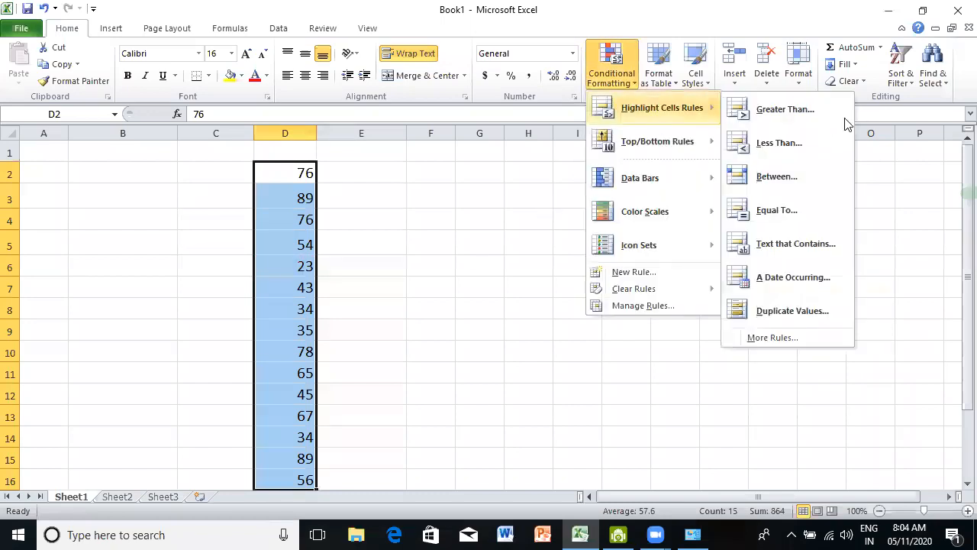
left_click(792, 180)
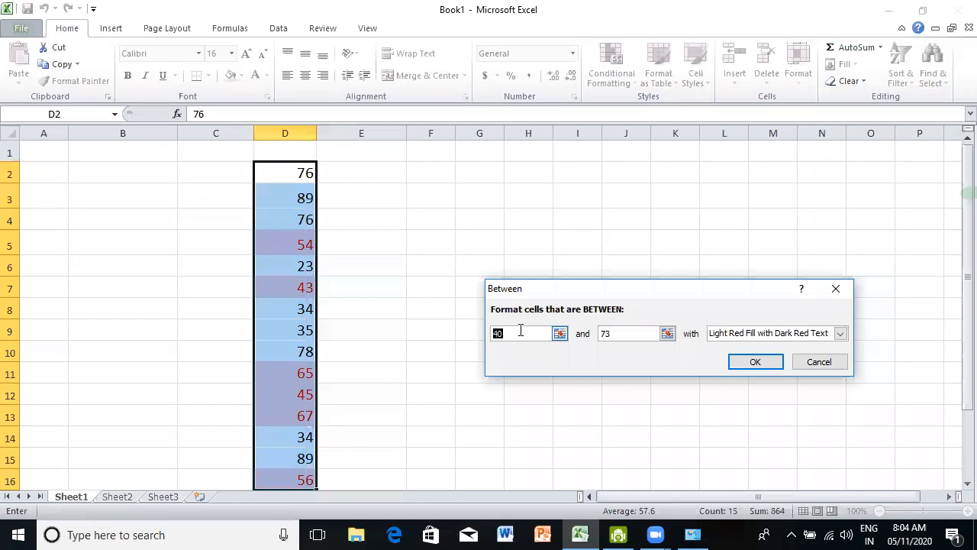
type("45")
key("Tab")
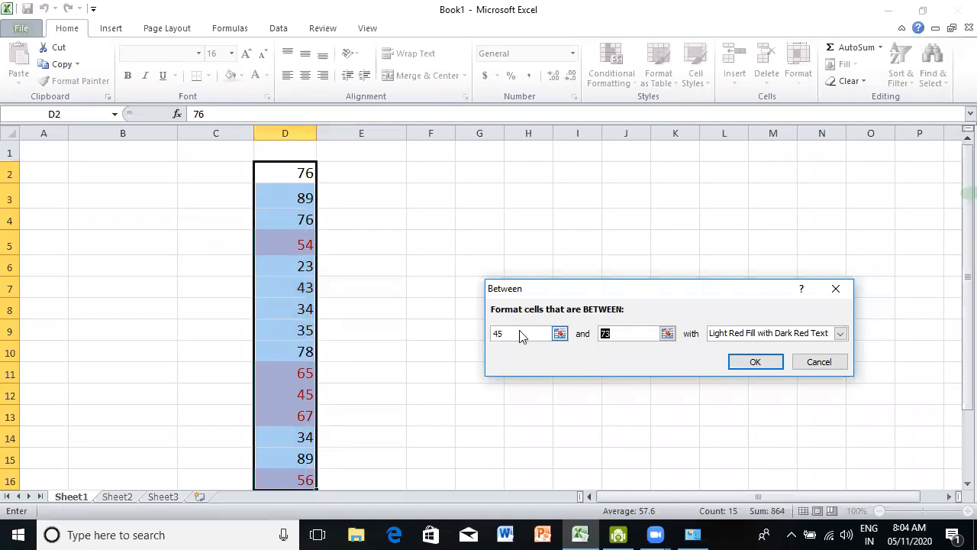
type("59")
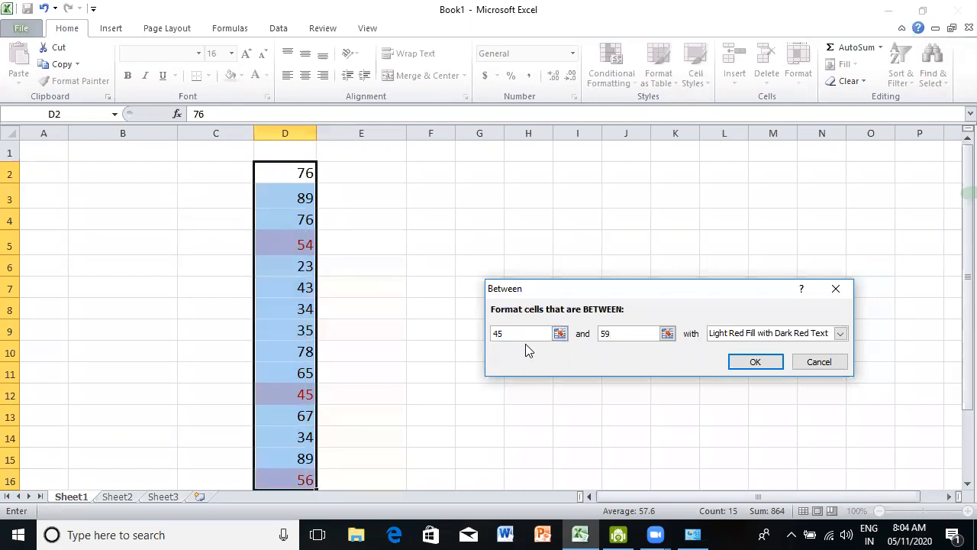
- Try Green Fill with Dark Green Text for the Between rule, and apply it with Yellow Fill with Dark Yellow Text
left_click(841, 334)
left_click(778, 366)
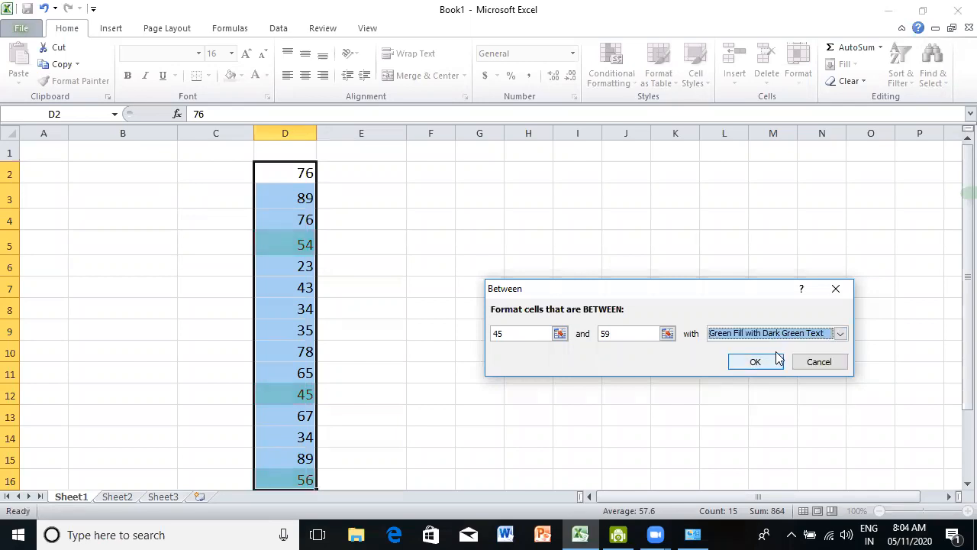
left_click(841, 334)
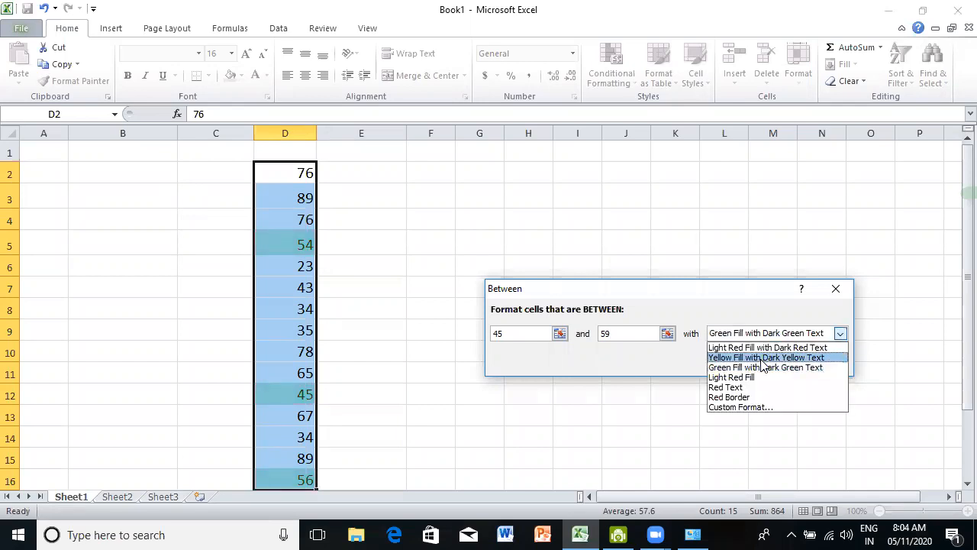
left_click(762, 358)
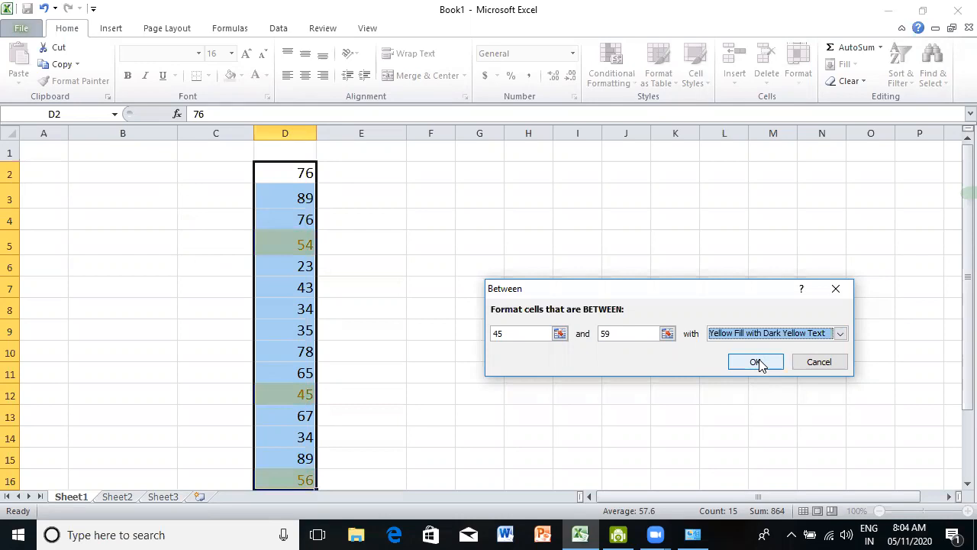
left_click(756, 362)
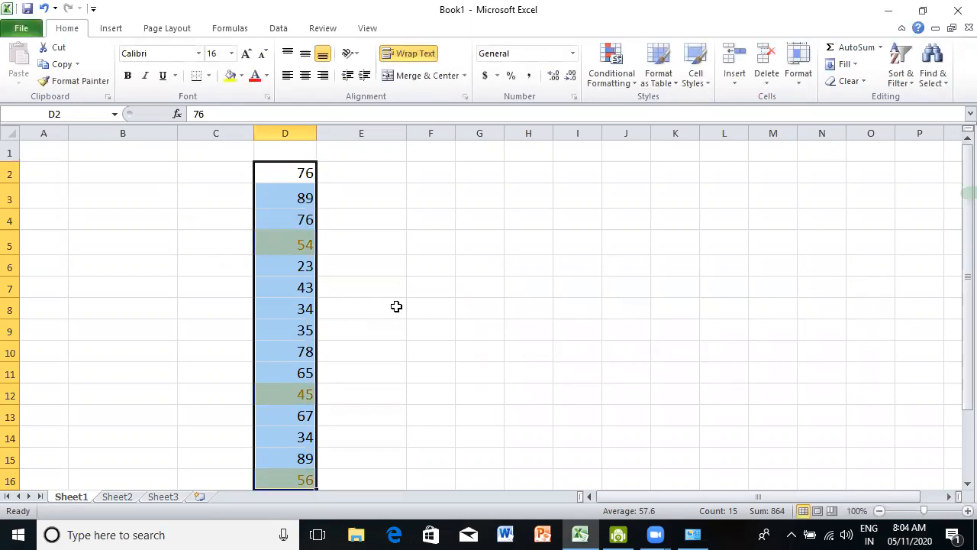
left_click(459, 286)
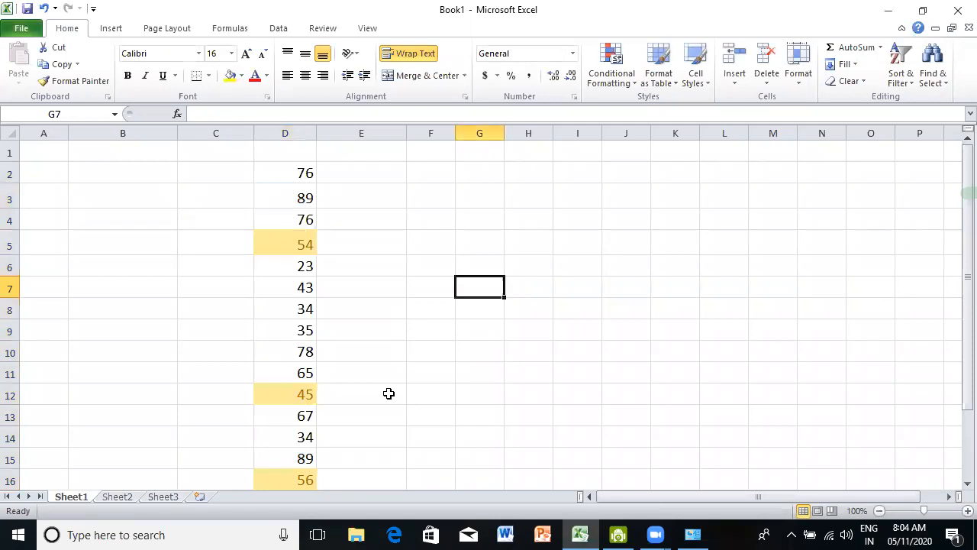
- Clear the Between highlighting rule from cells D2:D16
scroll(389, 393, "down", 1)
scroll(334, 410, "up", 1)
left_click_drag(294, 173, 298, 460)
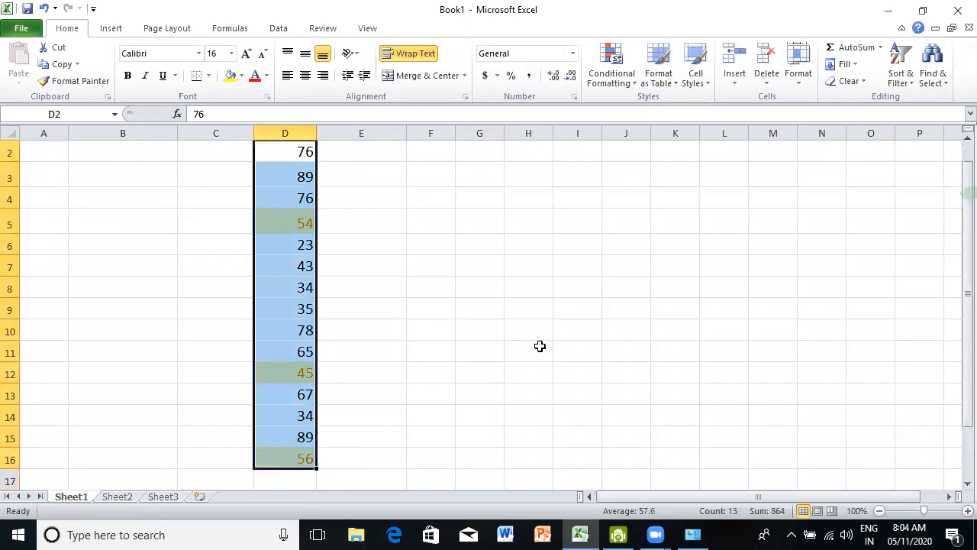
left_click(619, 80)
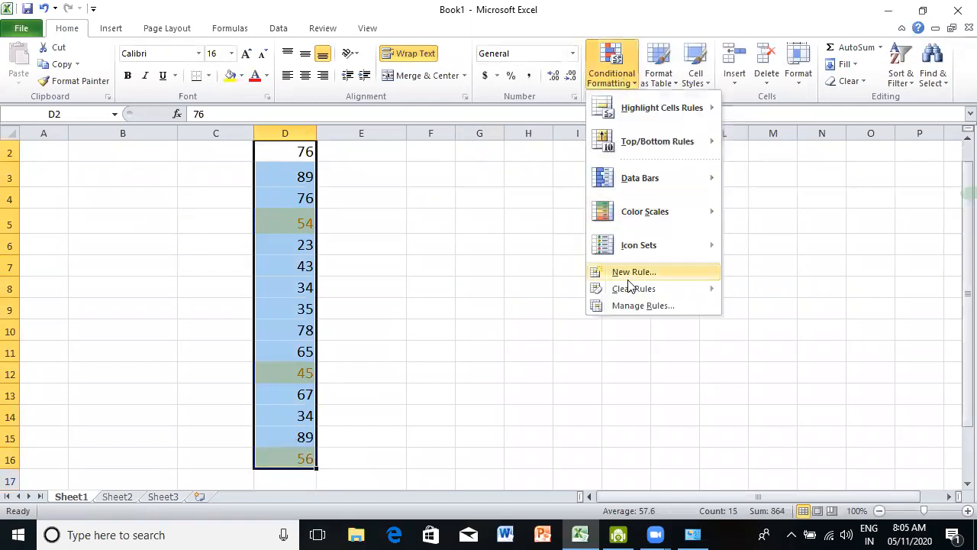
mouse_move(632, 288)
left_click(822, 291)
- Preview an Equal To highlighting rule on D2:D16 and cancel it
left_click(631, 67)
mouse_move(655, 118)
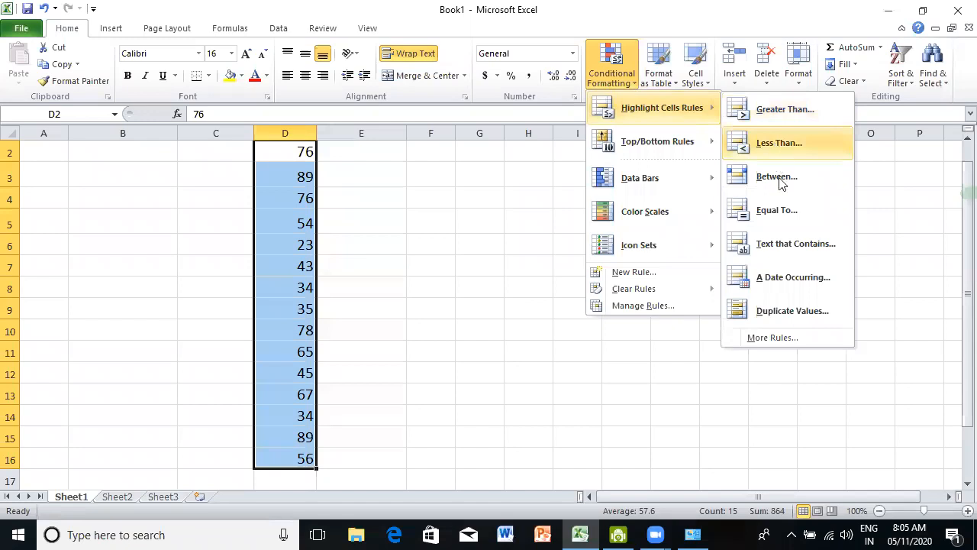
left_click(787, 223)
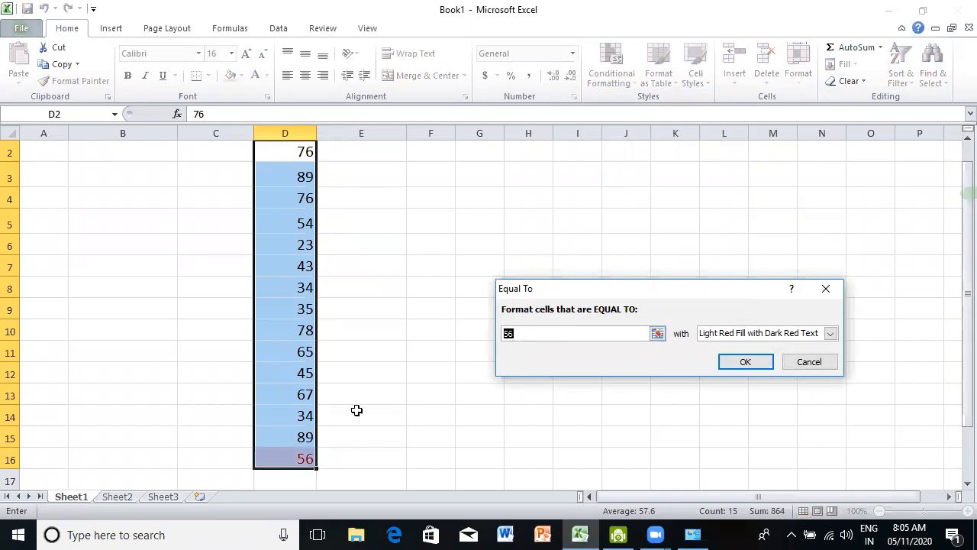
left_click(821, 367)
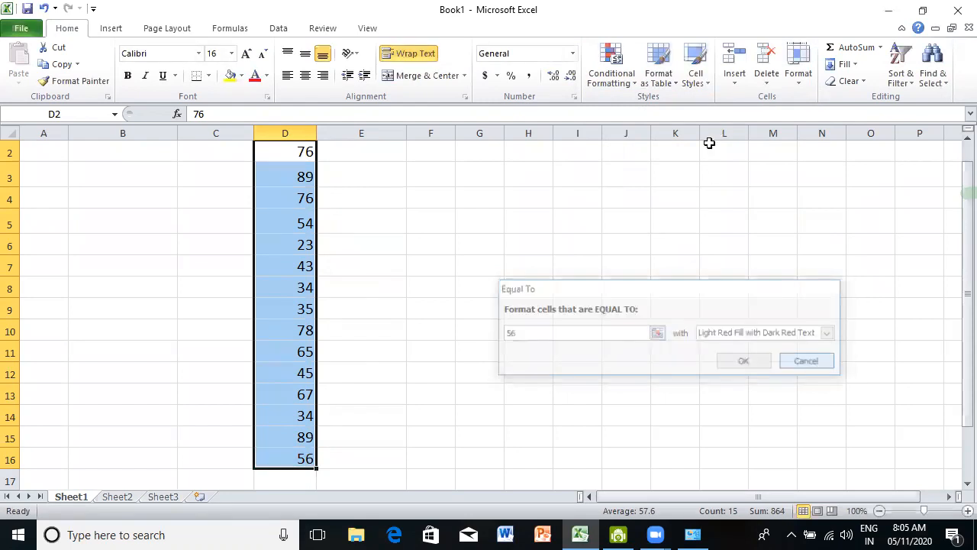
- Preview a Text That Contains rule for the text 8 on D2:D16 and cancel it
left_click(613, 78)
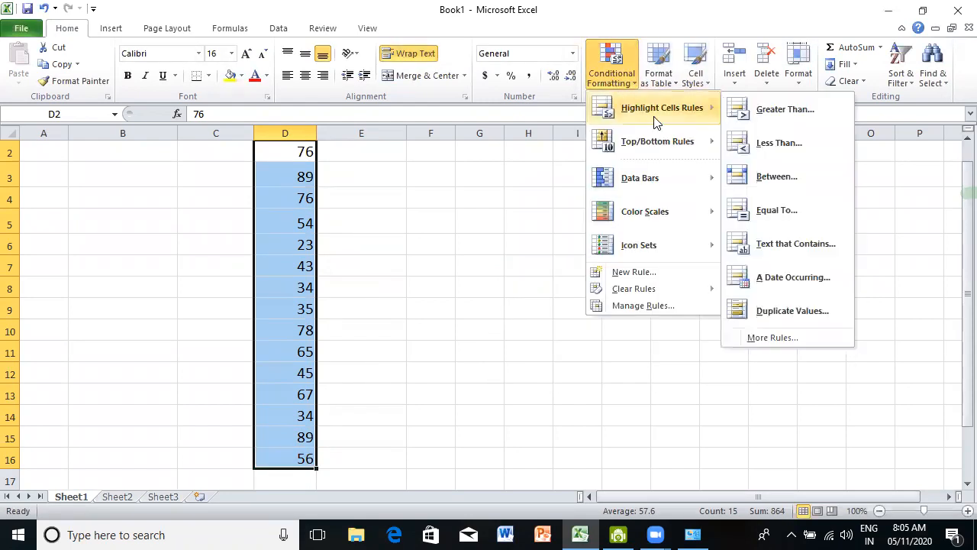
left_click(798, 259)
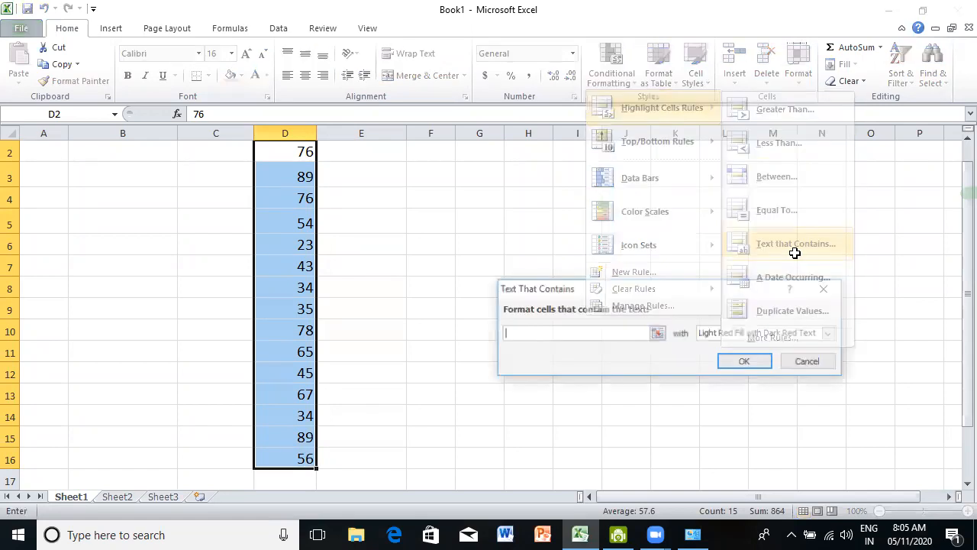
type("8")
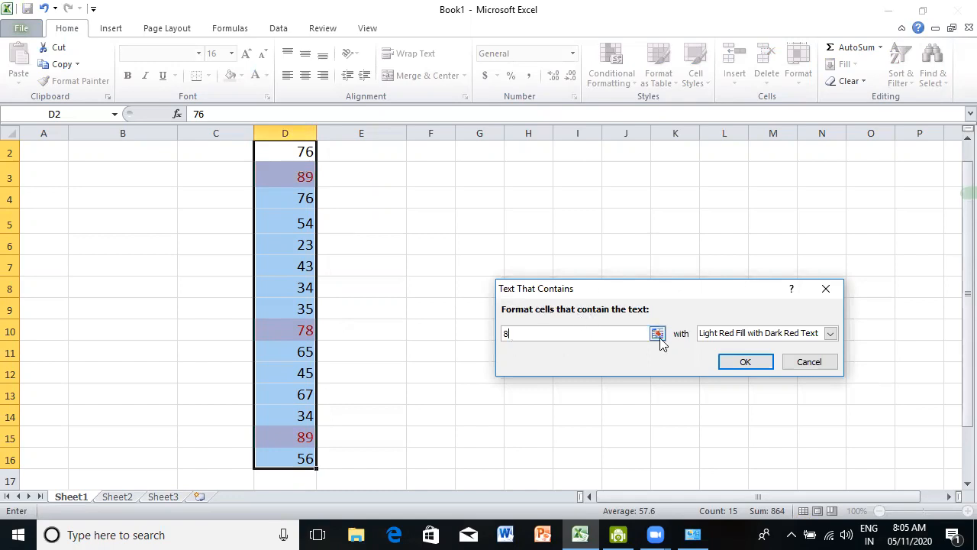
left_click(816, 365)
- Highlight duplicate values in D2:D16 with Light Red Fill with Dark Red Text
left_click(617, 77)
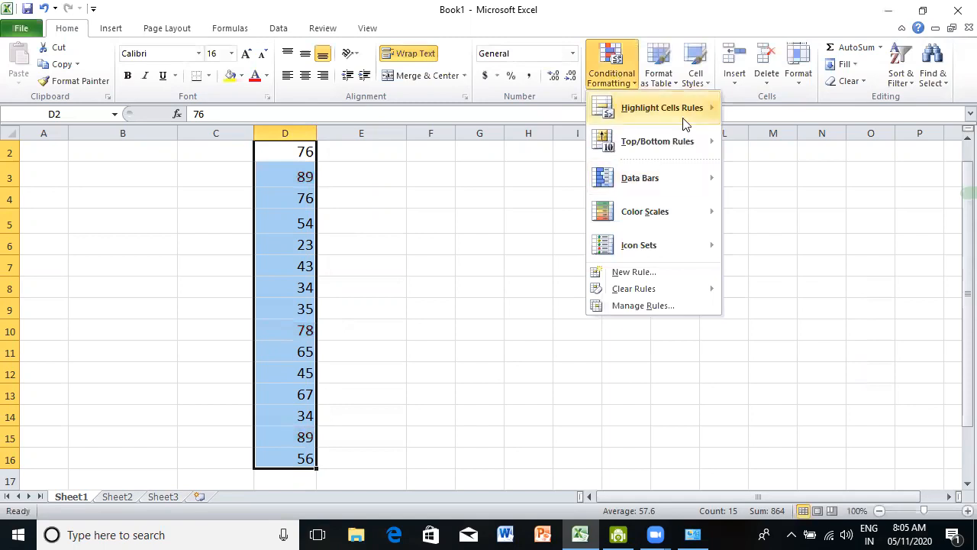
mouse_move(689, 108)
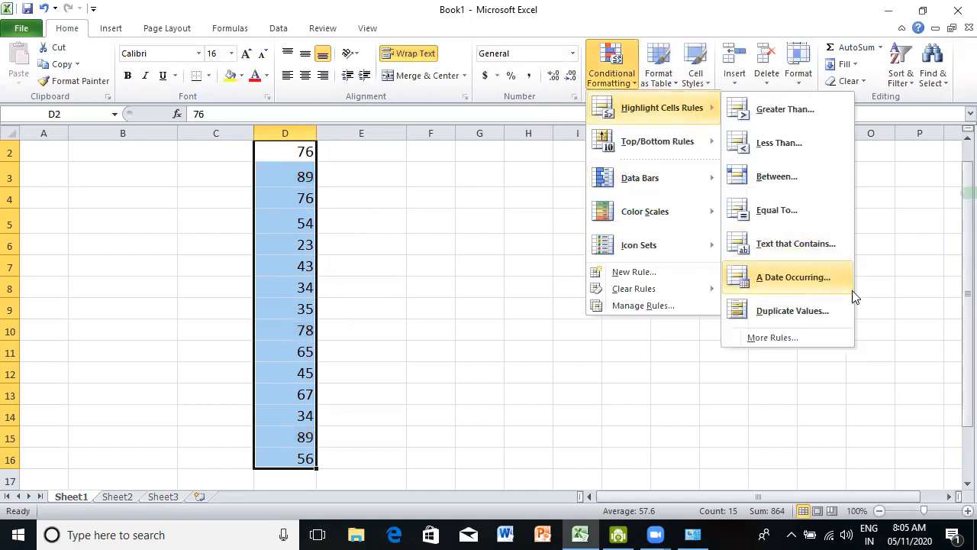
left_click(793, 311)
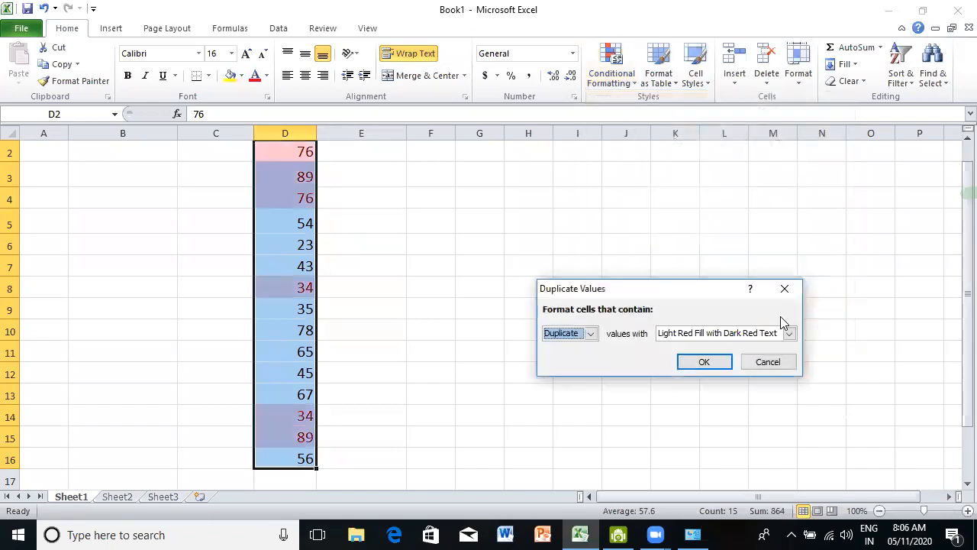
left_click(704, 362)
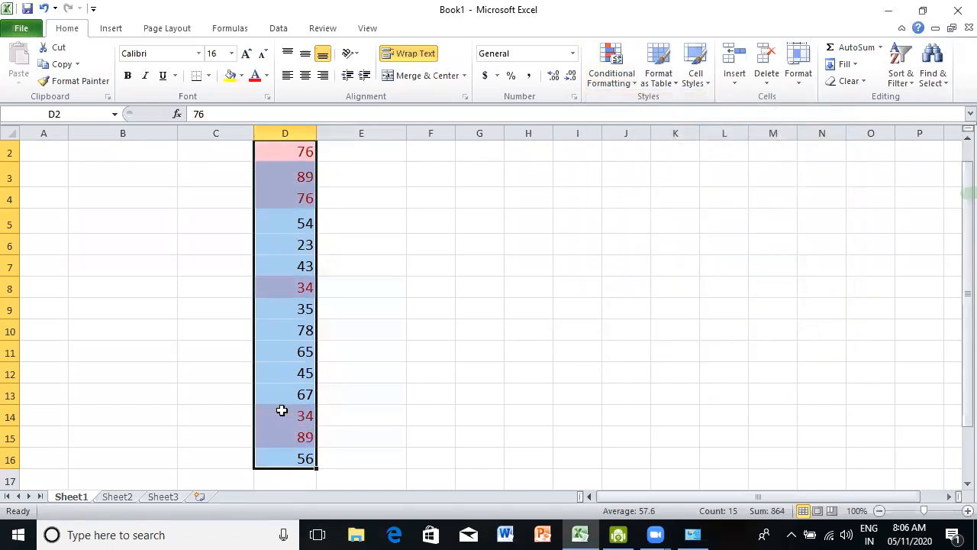
- Examine the highlighted duplicate values in column D, comparing the matching pairs of cells
left_click(480, 215)
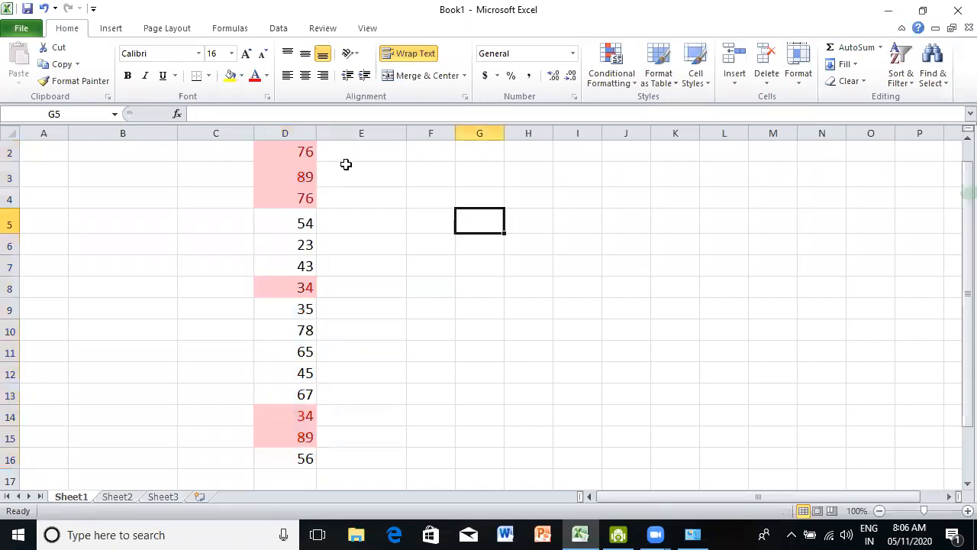
left_click(307, 149)
left_click(298, 197)
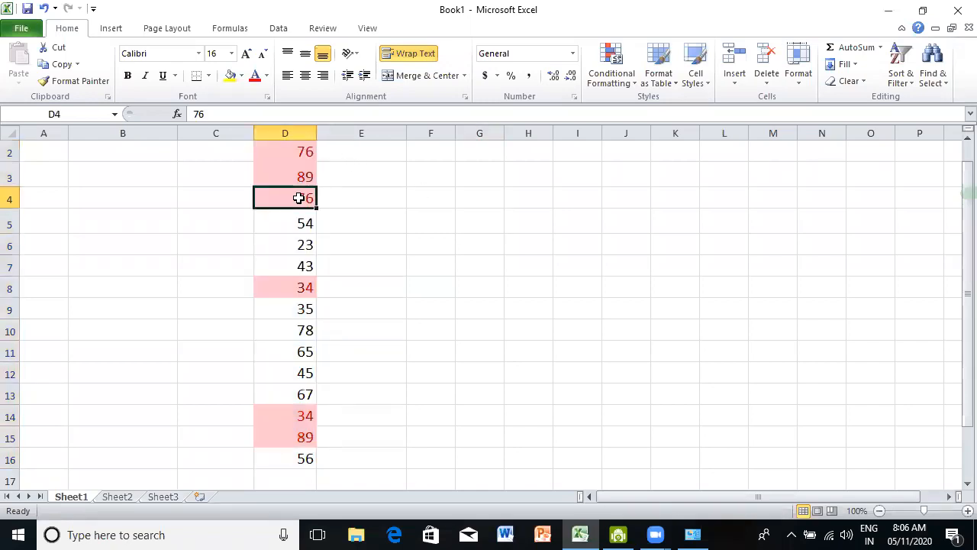
left_click(288, 287)
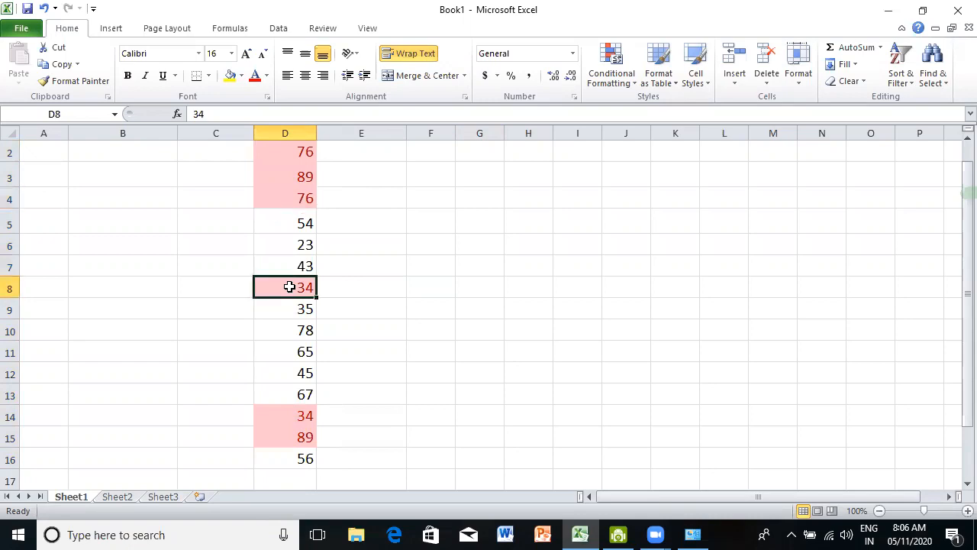
left_click(295, 416)
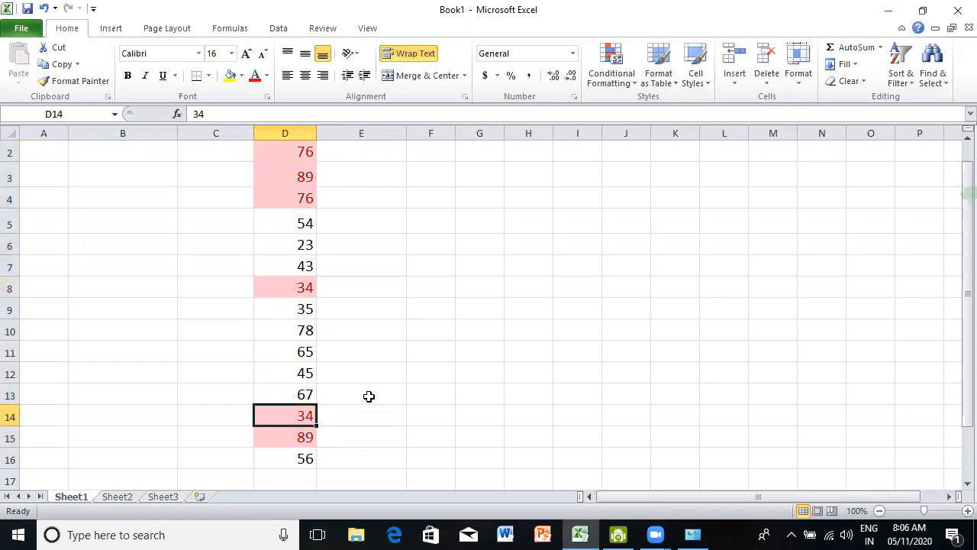
left_click(298, 437)
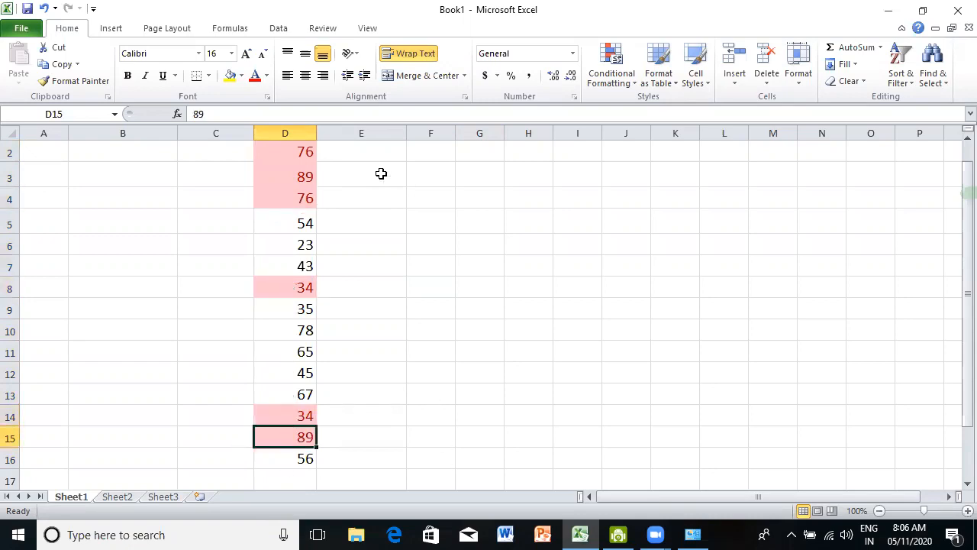
left_click(307, 174)
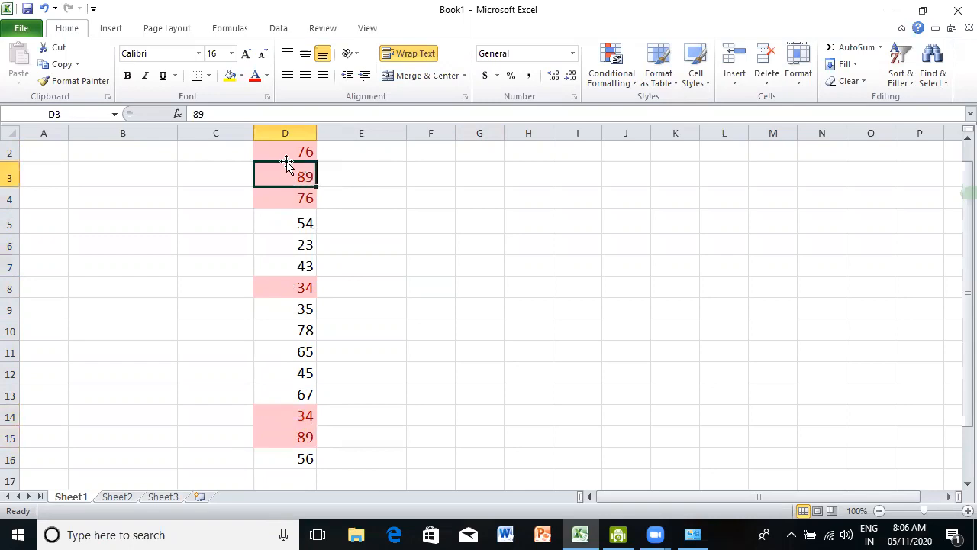
- Clear the duplicate-values highlighting rule from cells D2:D16
scroll(299, 174, "up", 1)
left_click_drag(292, 170, 289, 478)
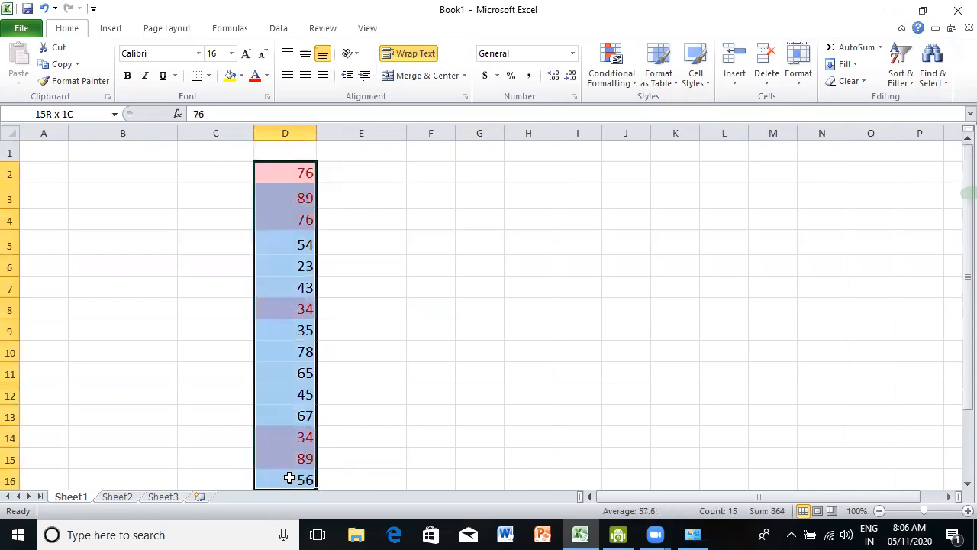
left_click(618, 76)
mouse_move(642, 114)
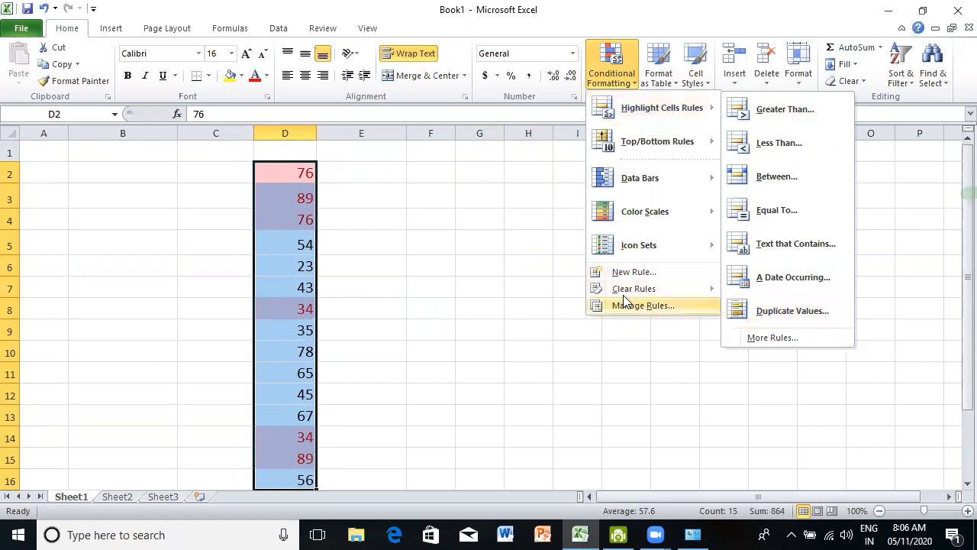
mouse_move(635, 289)
left_click(843, 291)
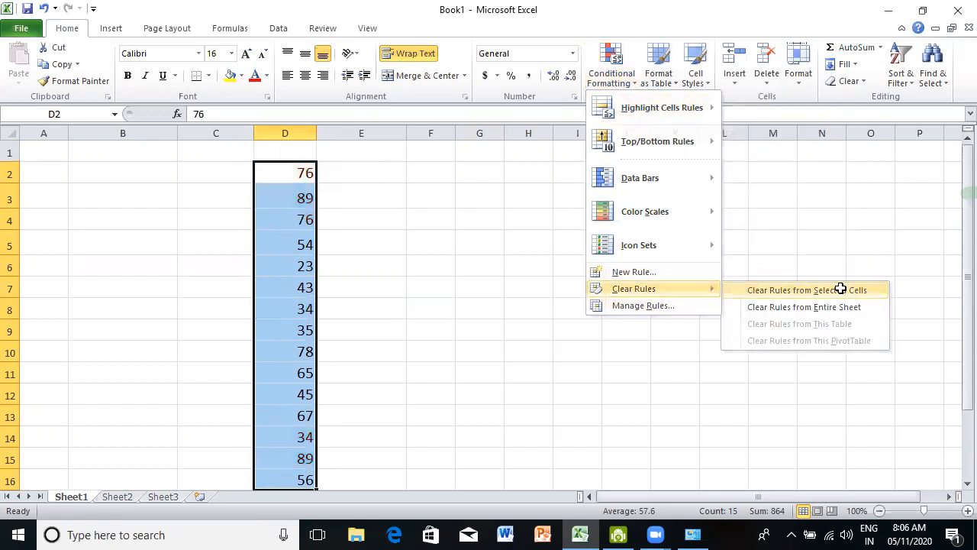
- Start a new formatting rule for D2:D16 that targets cell values between 33 and 44
left_click(613, 76)
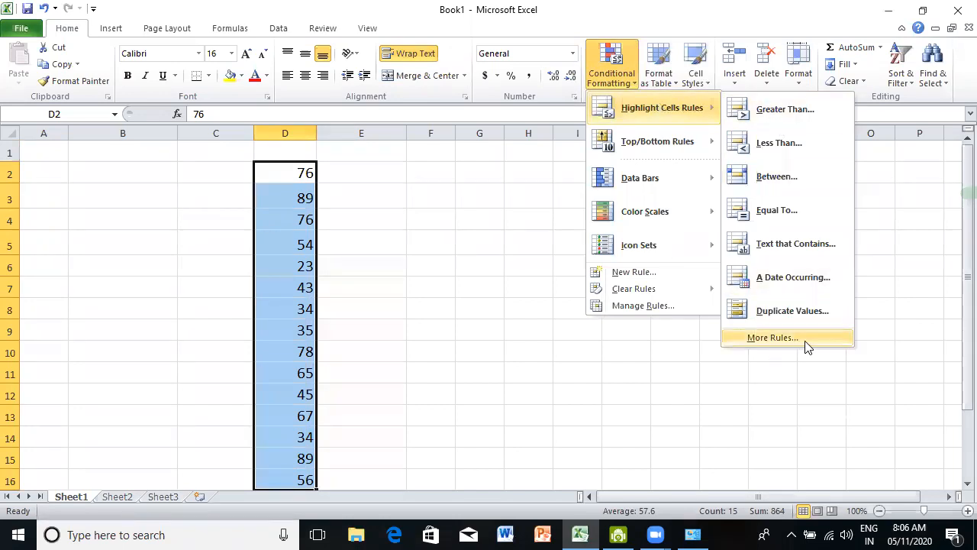
left_click(773, 341)
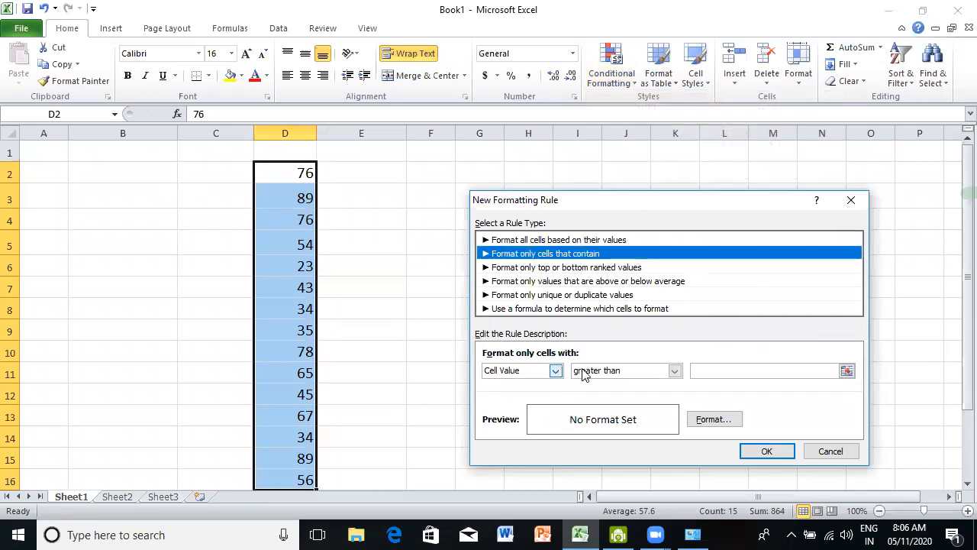
left_click(675, 372)
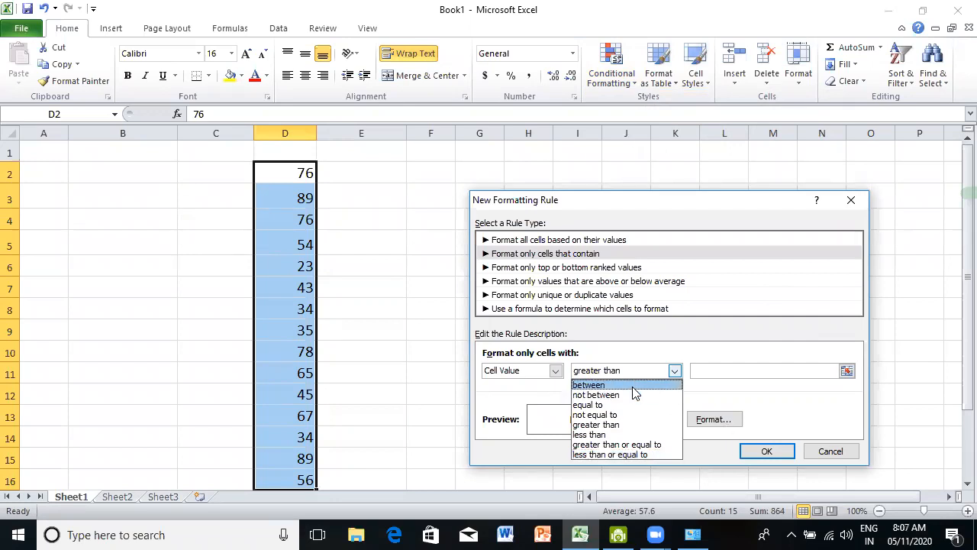
left_click(592, 386)
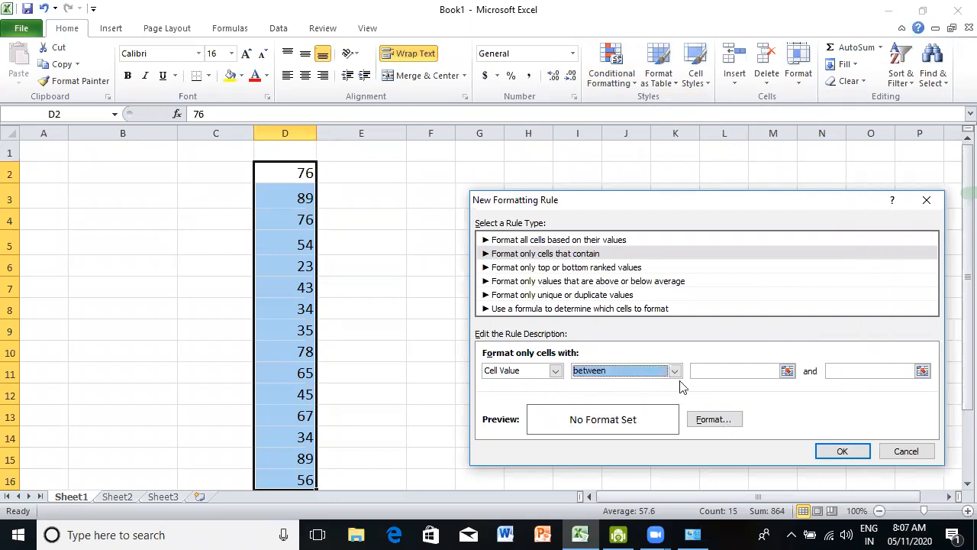
left_click(745, 372)
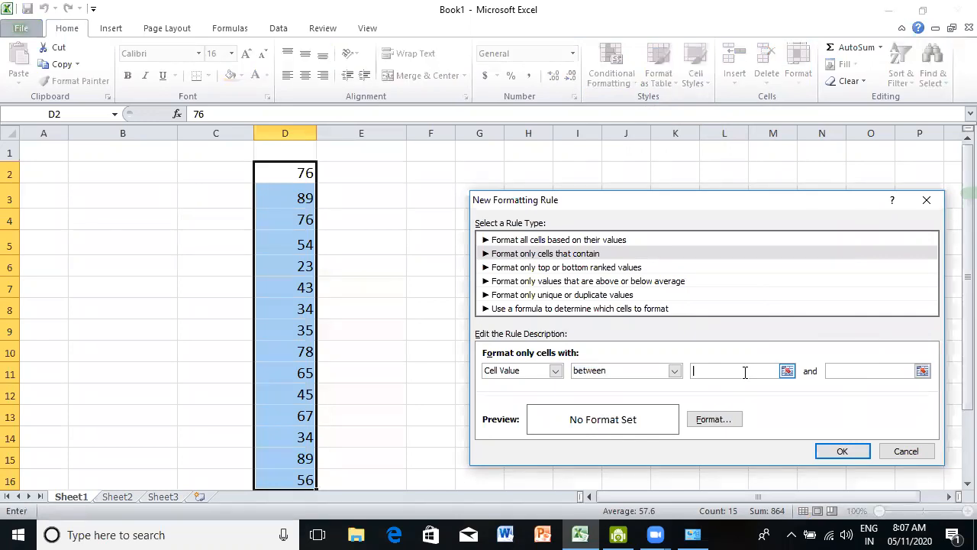
type("33")
left_click(865, 374)
type("44")
- Set the rule's font format to bold and dark red, with strikethrough turned off
left_click(716, 423)
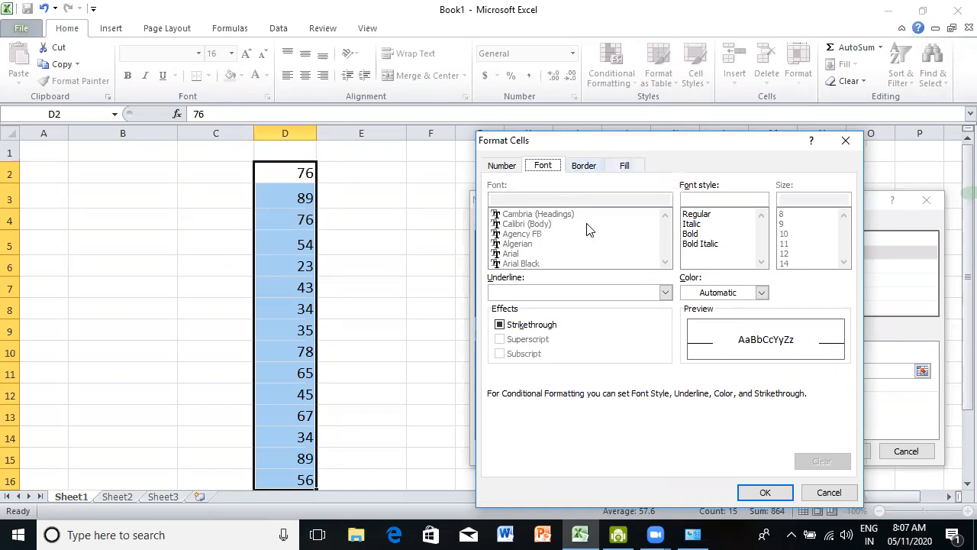
left_click(691, 235)
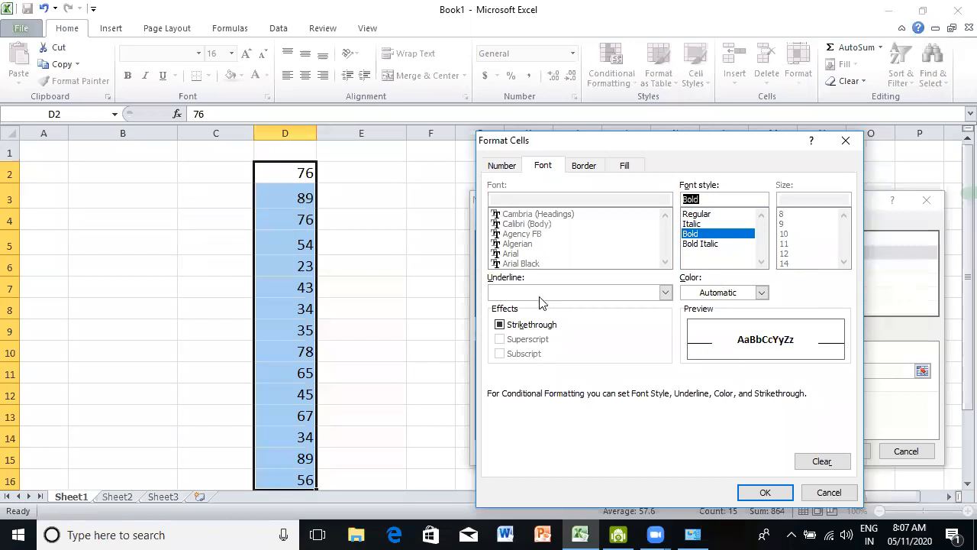
left_click(501, 326)
left_click(501, 325)
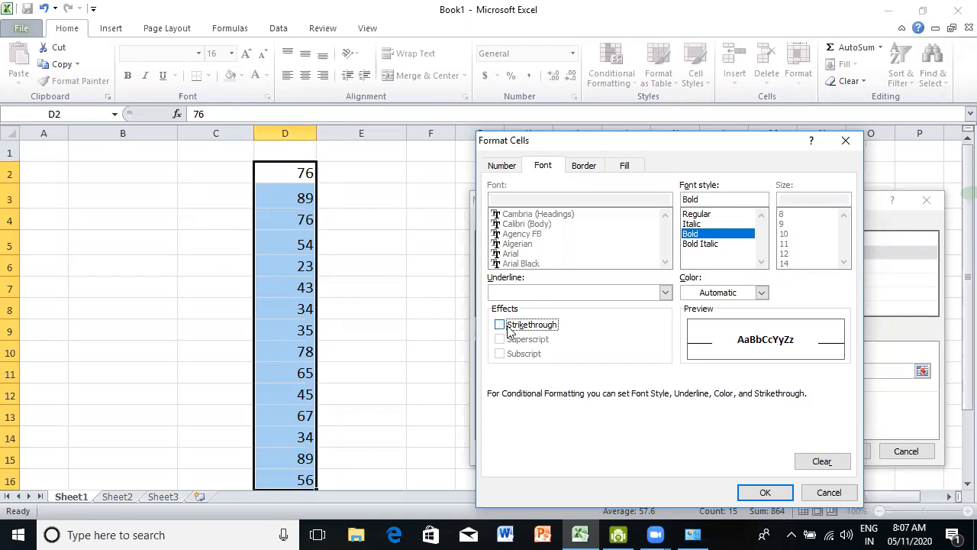
left_click(763, 295)
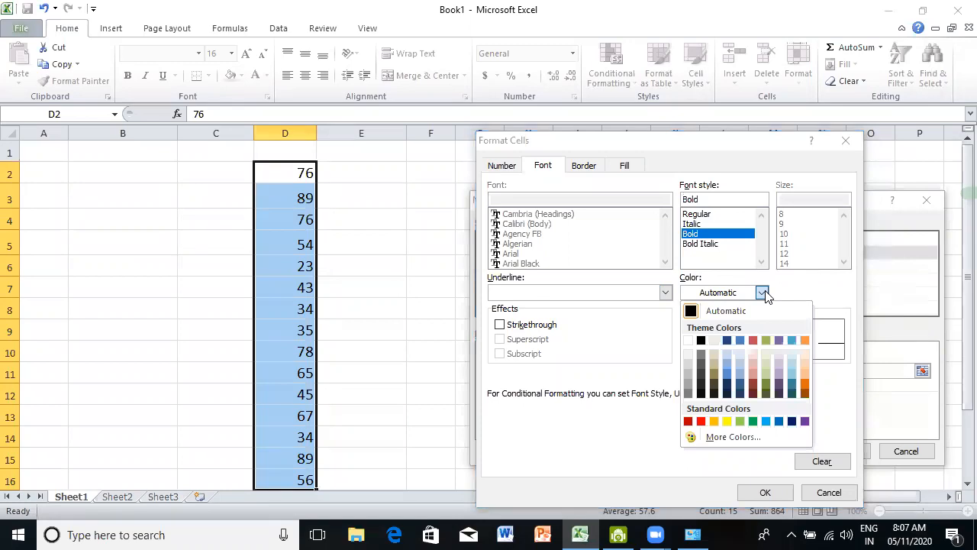
left_click(752, 387)
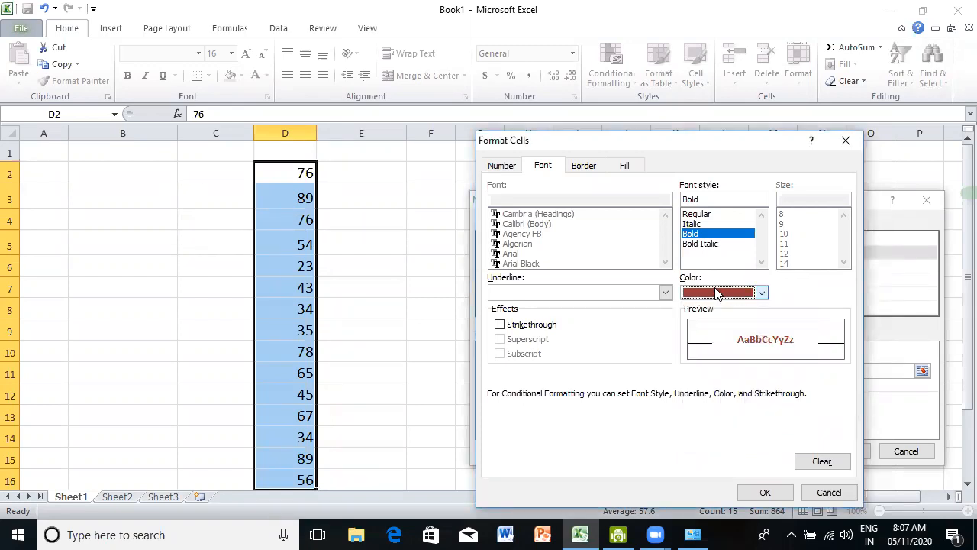
- Add an outline border and a yellow fill to the rule's format and apply the rule to D2:D16
left_click(585, 166)
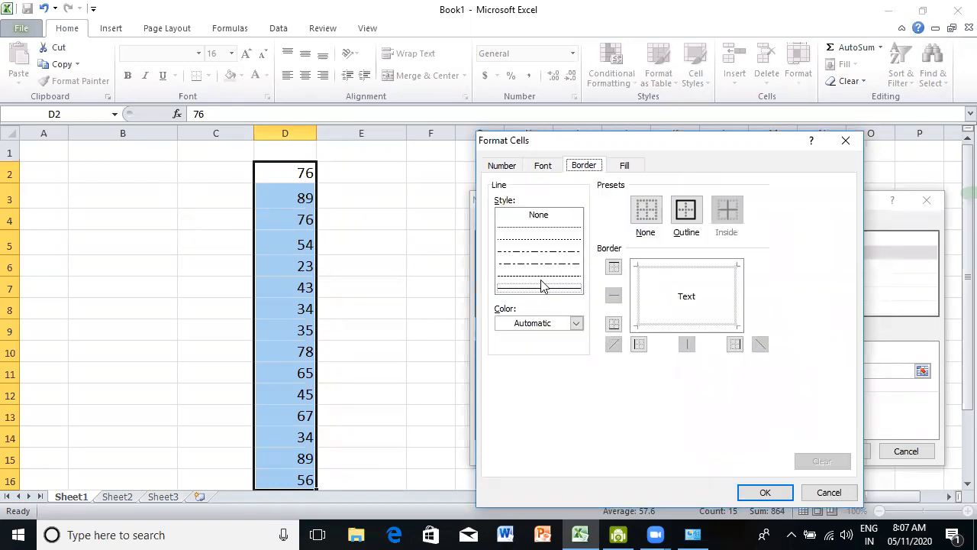
left_click(688, 214)
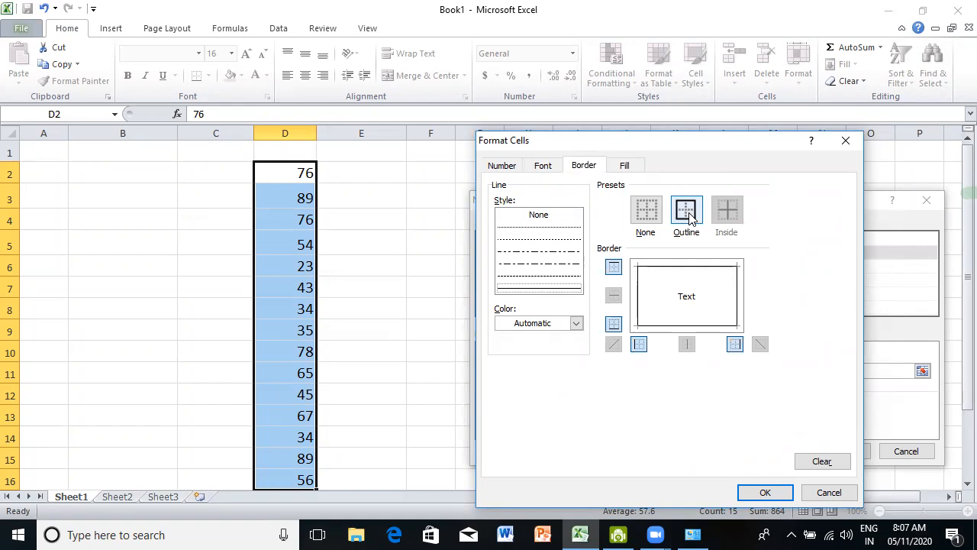
left_click(627, 167)
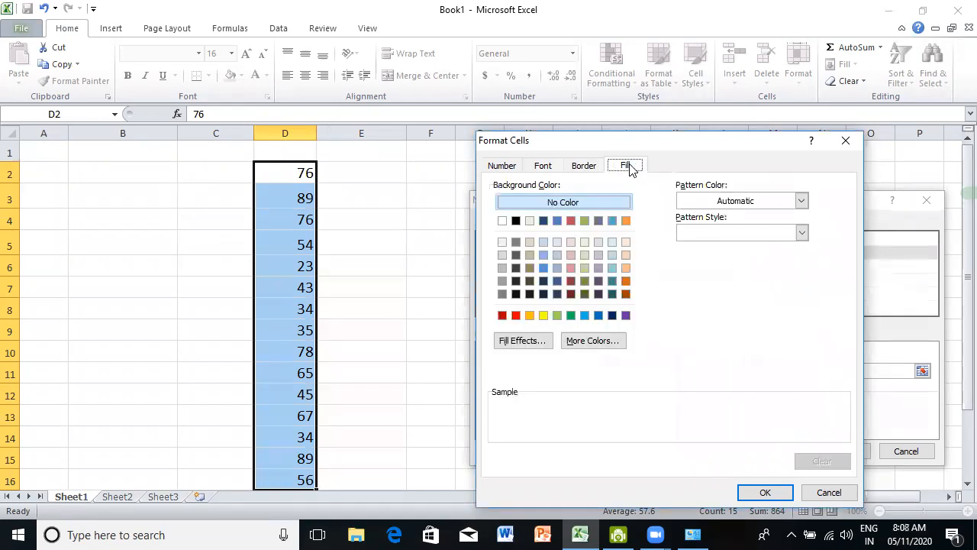
left_click(544, 315)
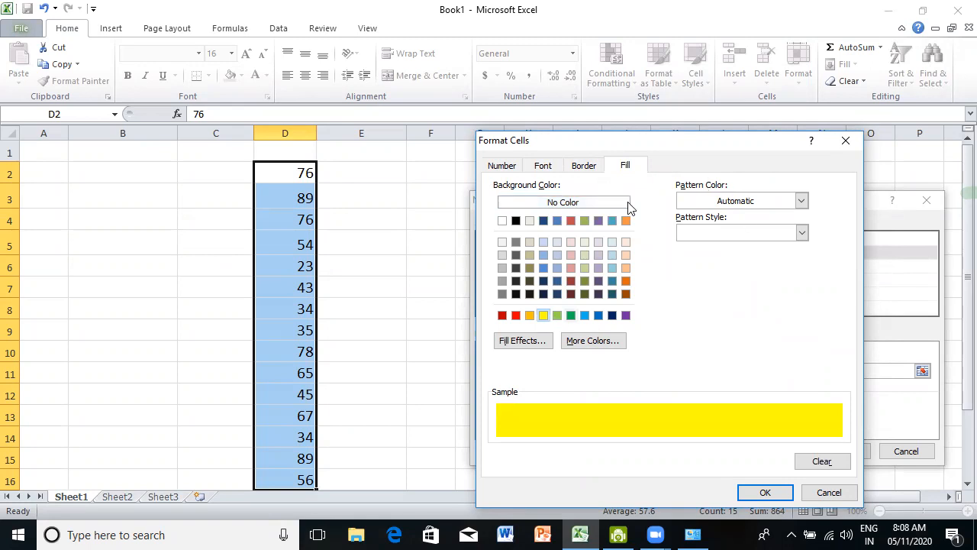
left_click(766, 492)
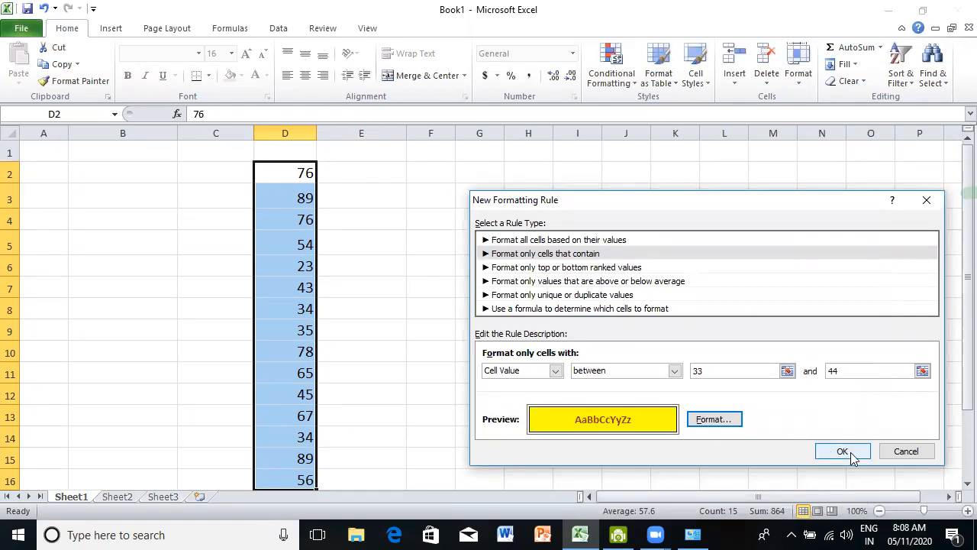
left_click(843, 451)
left_click(483, 280)
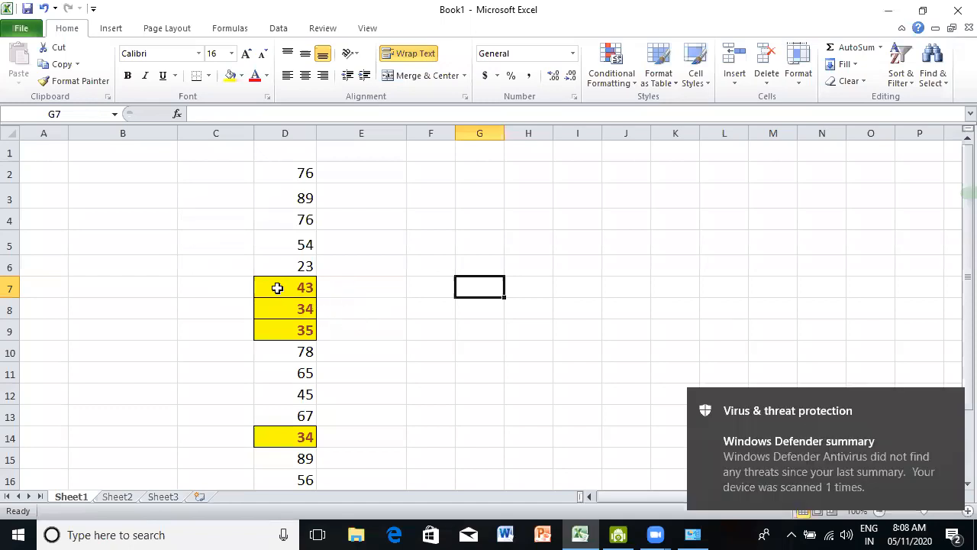
- Clear the custom between 33 and 44 formatting rule from cells D2:D16
left_click_drag(288, 173, 272, 475)
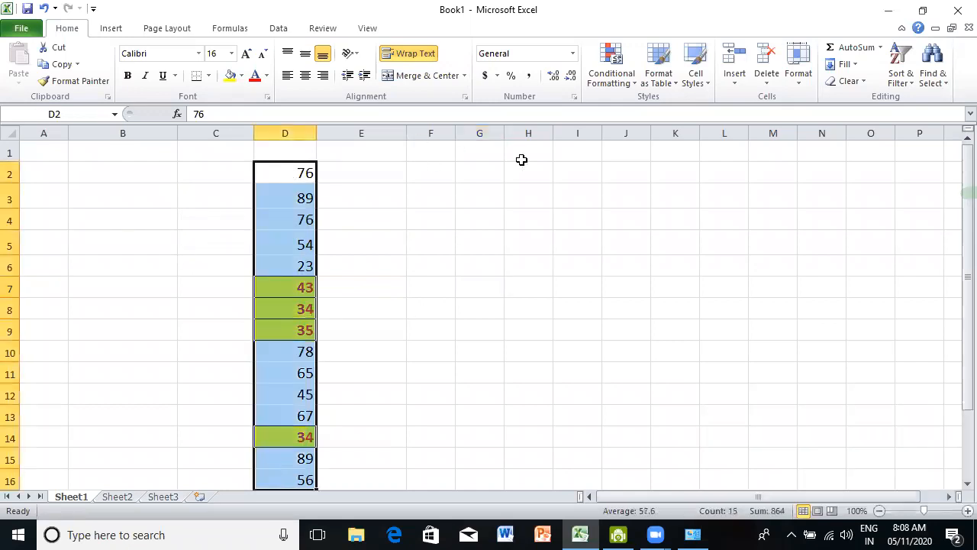
left_click(624, 80)
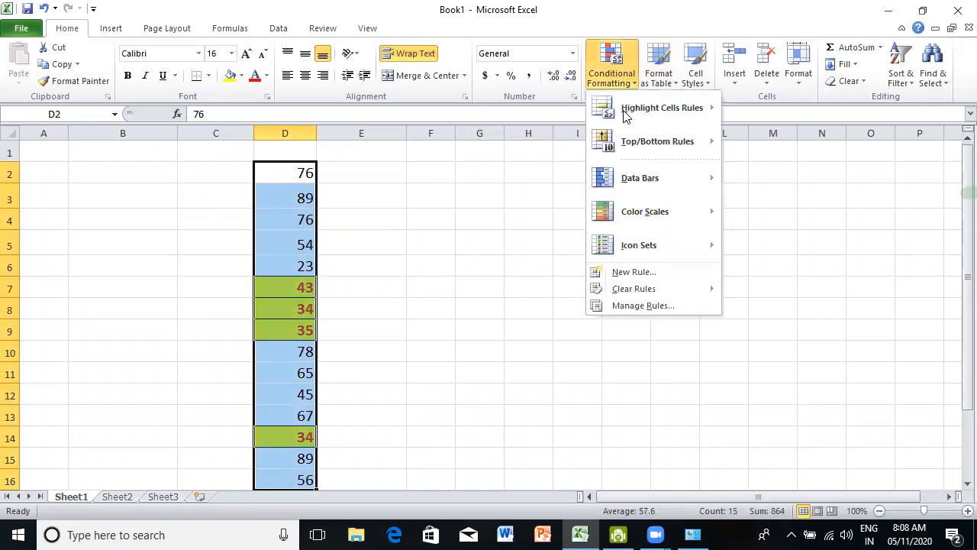
mouse_move(649, 108)
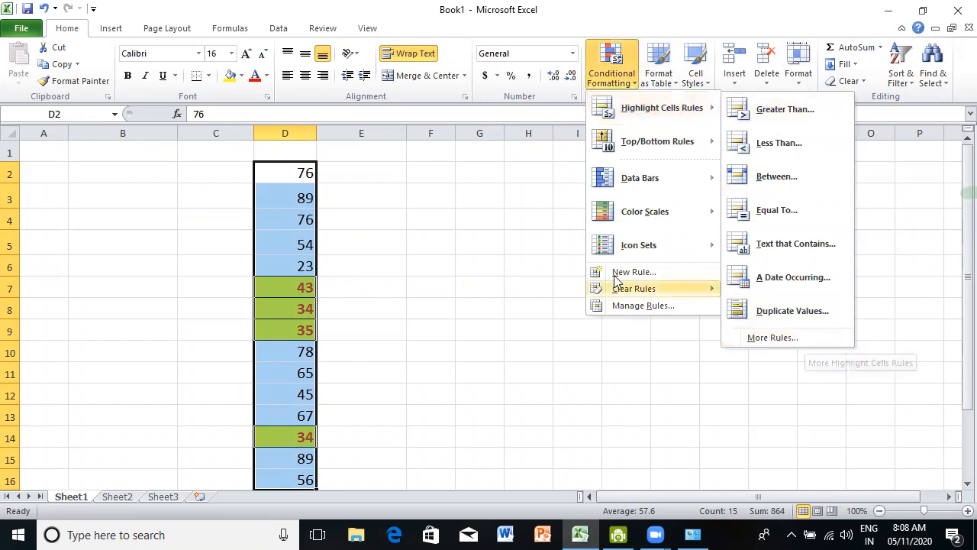
mouse_move(634, 289)
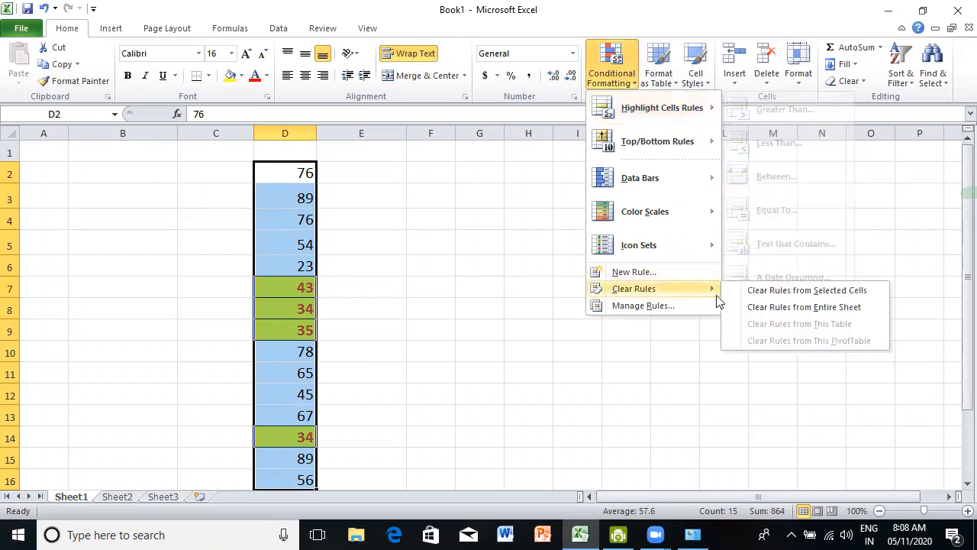
left_click(841, 289)
- Preview a Top 10 Items rule on D2:D16 with the rank count reduced to 3 and cancel it
left_click(611, 76)
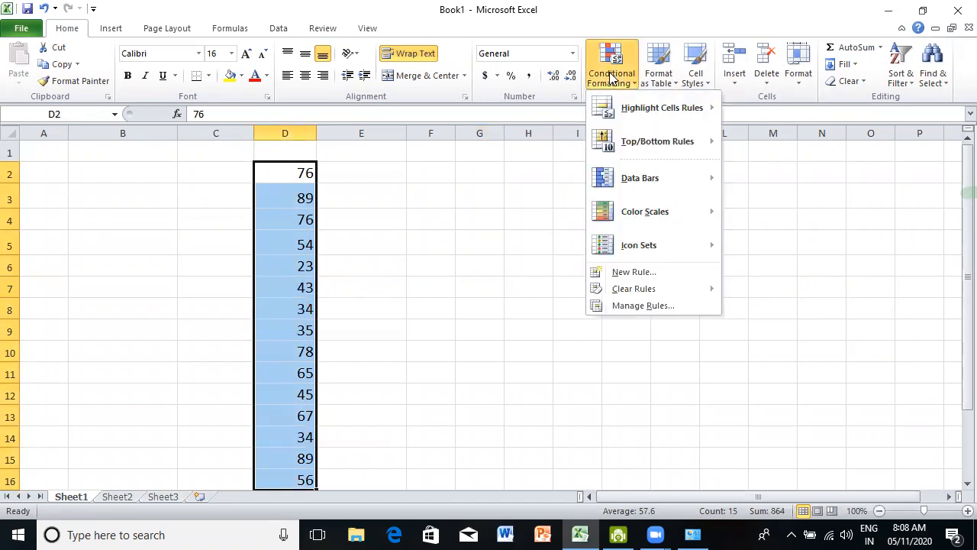
mouse_move(646, 155)
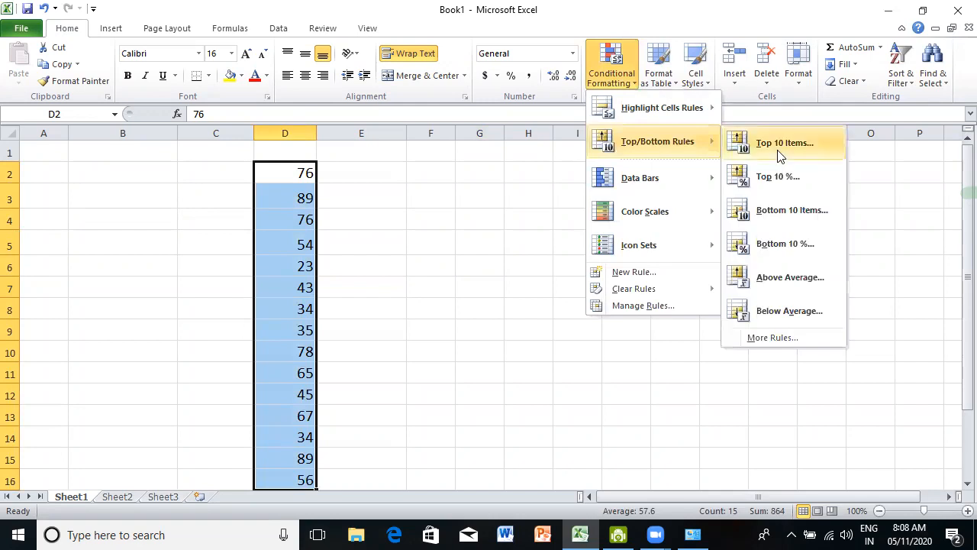
left_click(780, 155)
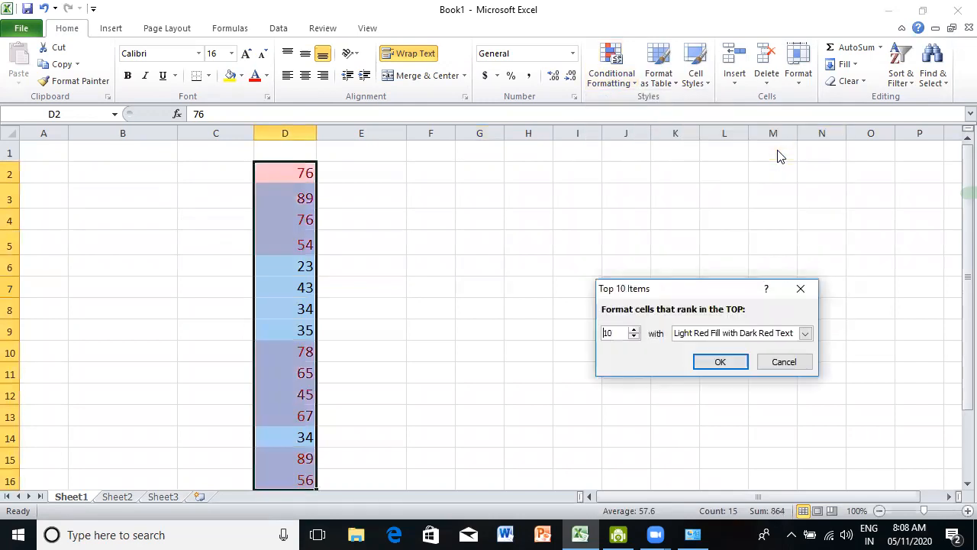
left_click(634, 337)
left_click(634, 337)
left_click(635, 337)
left_click(634, 337)
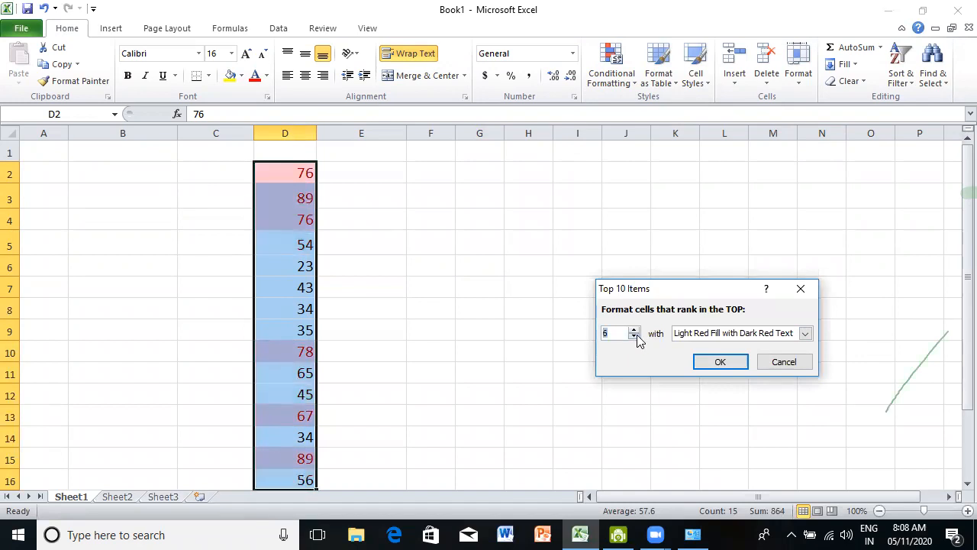
left_click(635, 337)
left_click(635, 337)
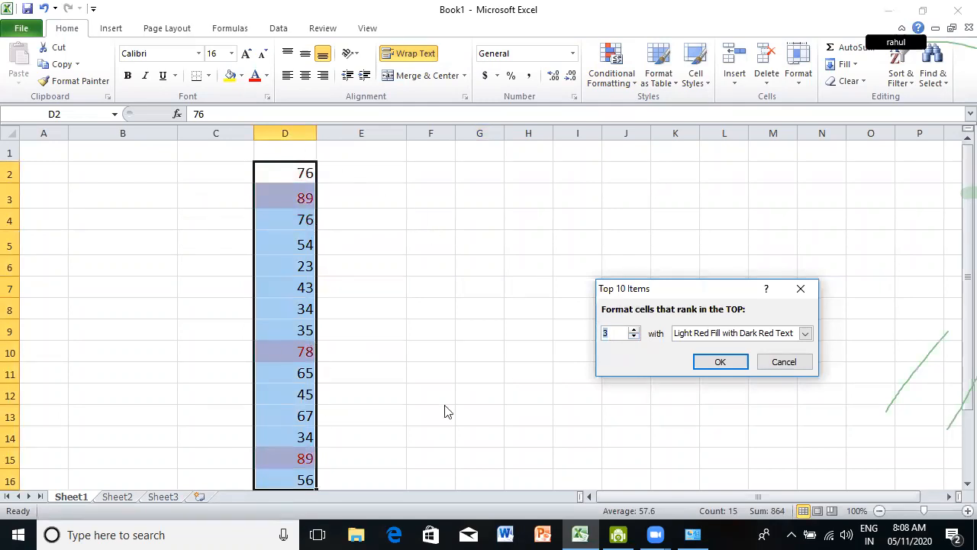
left_click(799, 362)
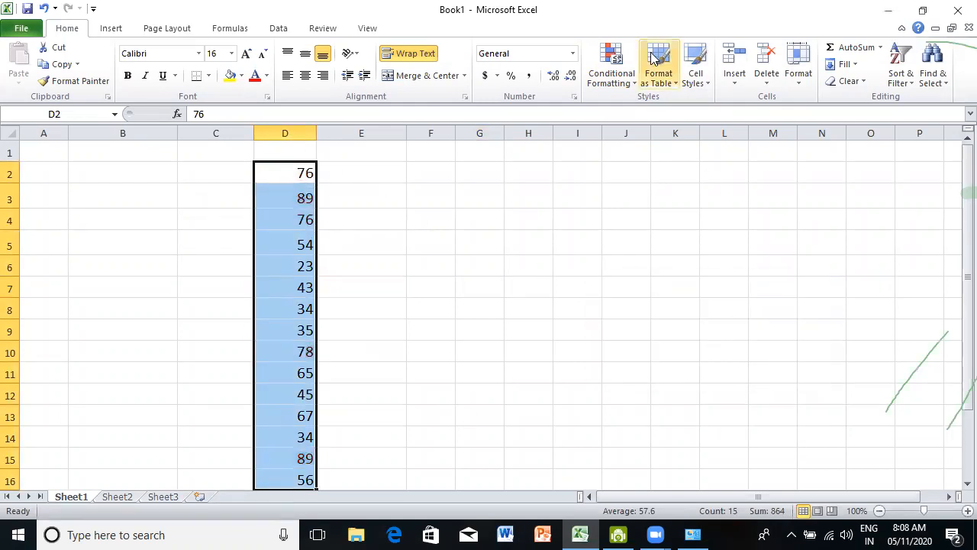
- Preview the data bar, color scale and icon set formats on D2:D16, including Orange Data Bar and Red To Black, without applying any
left_click(617, 57)
mouse_move(656, 152)
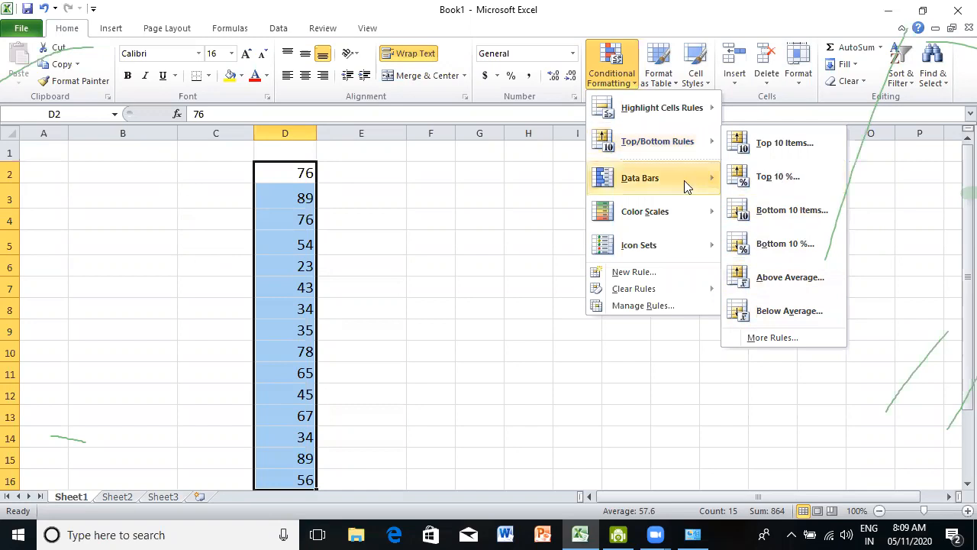
mouse_move(645, 187)
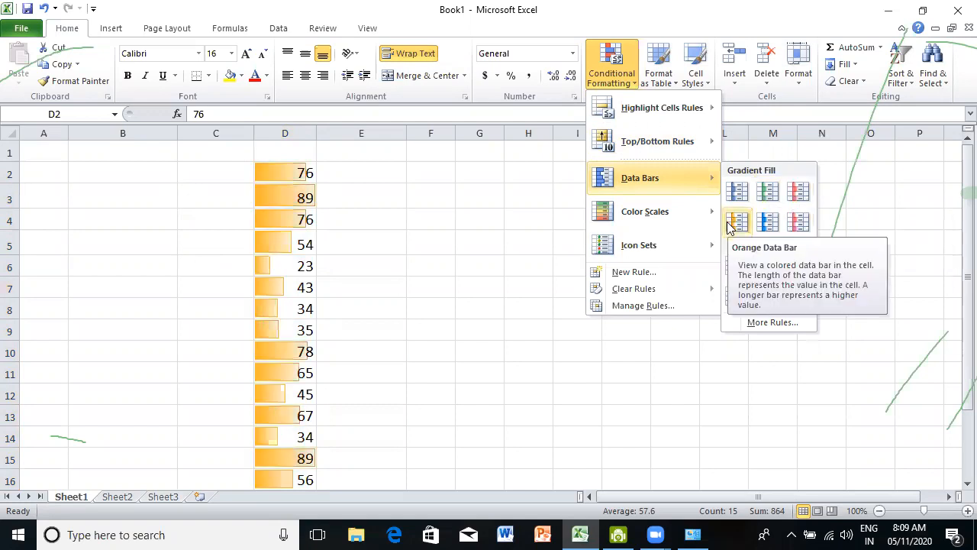
mouse_move(631, 217)
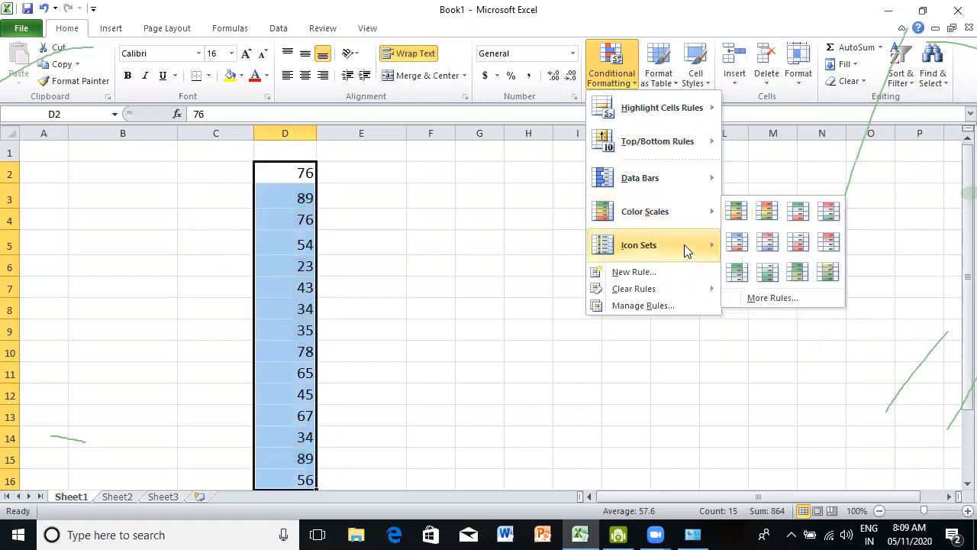
mouse_move(687, 250)
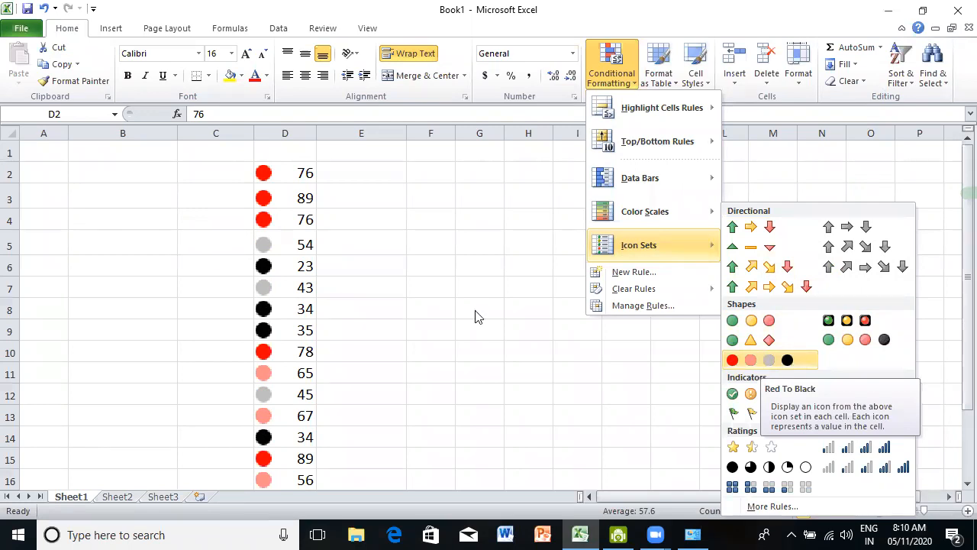
left_click(494, 191)
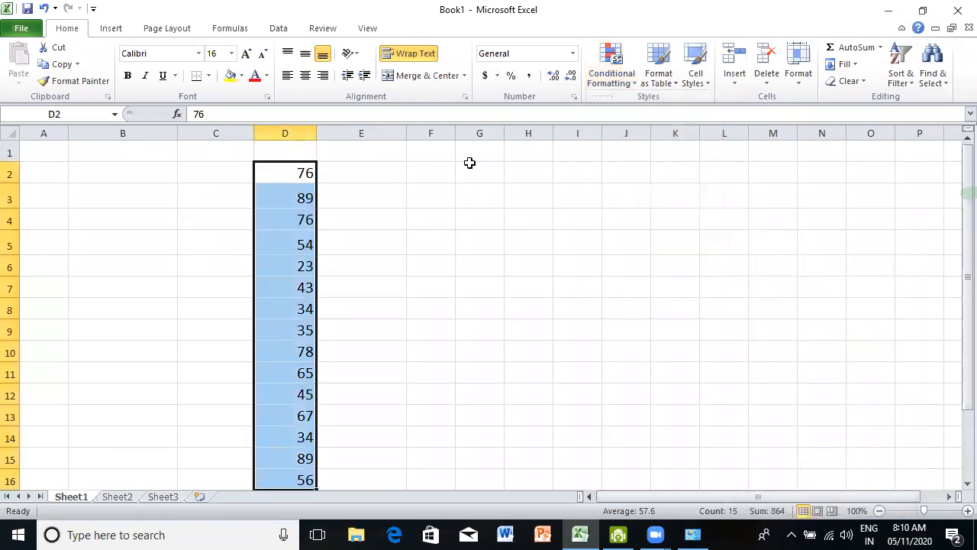
left_click(425, 169)
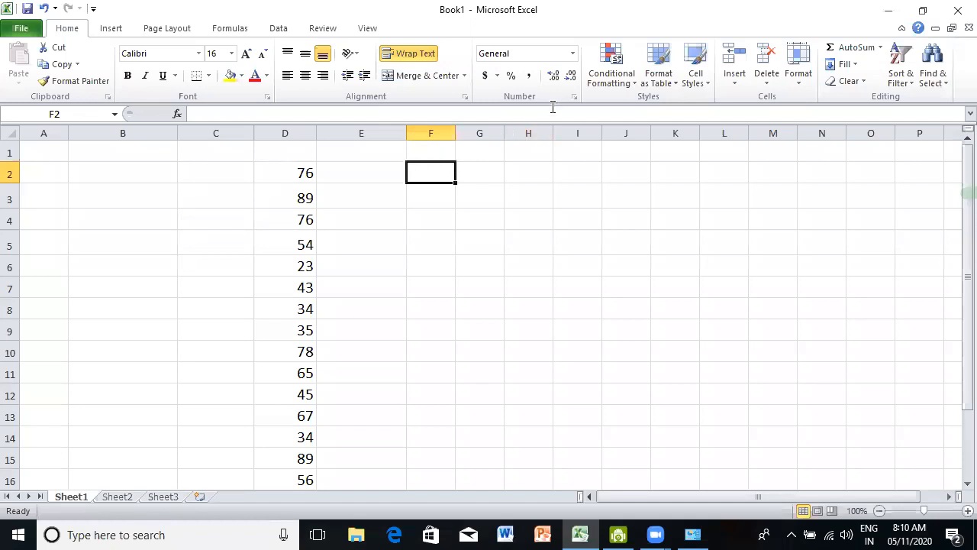